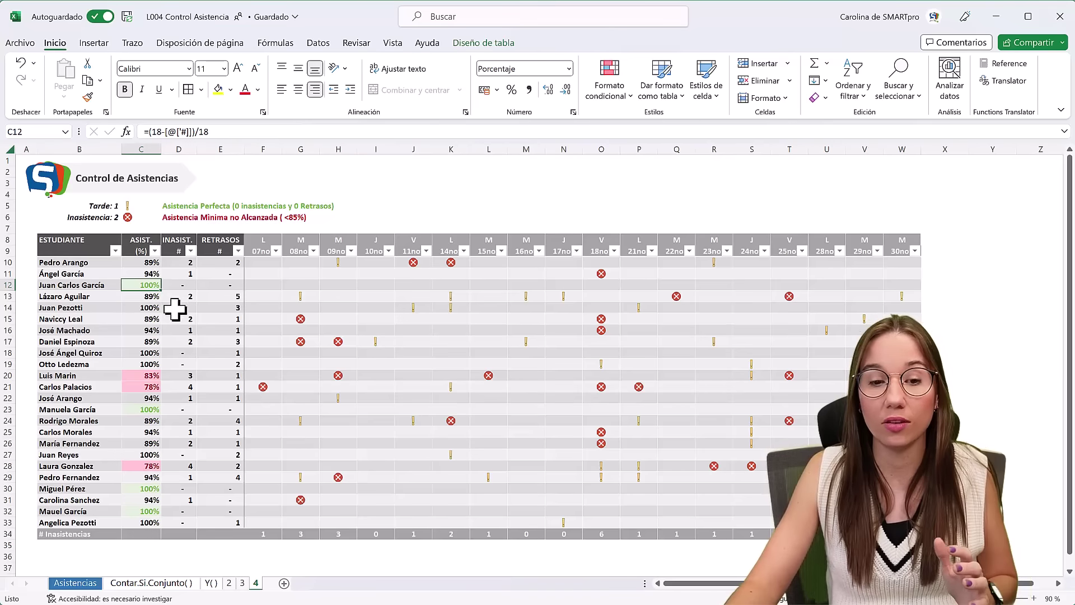
Inspect a student's attendance percentage and absence count formulas, then select the student names
left_click(152, 376)
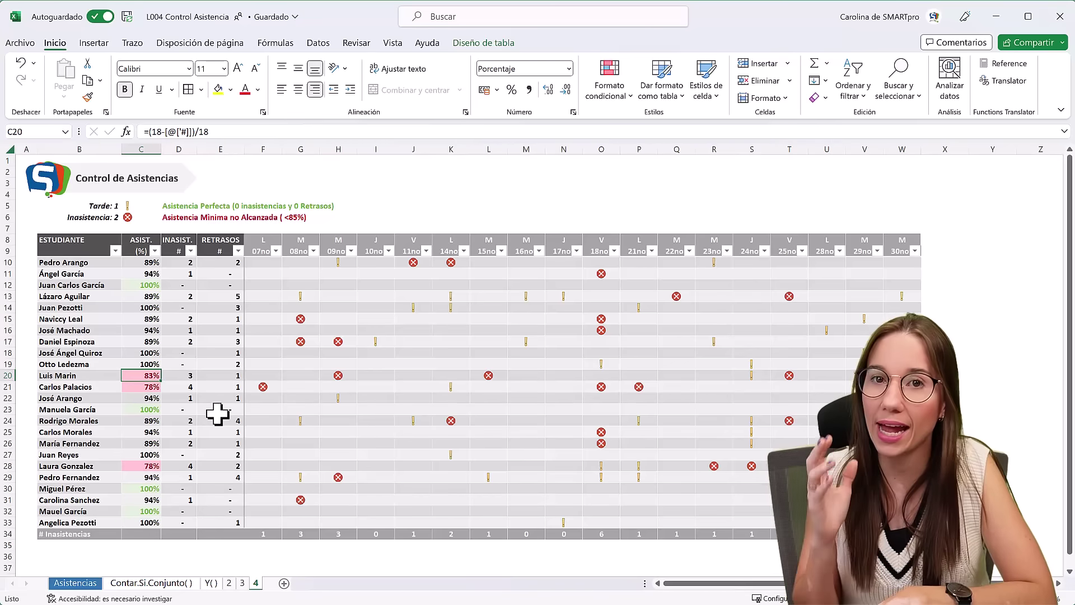
key("Down")
key("Right")
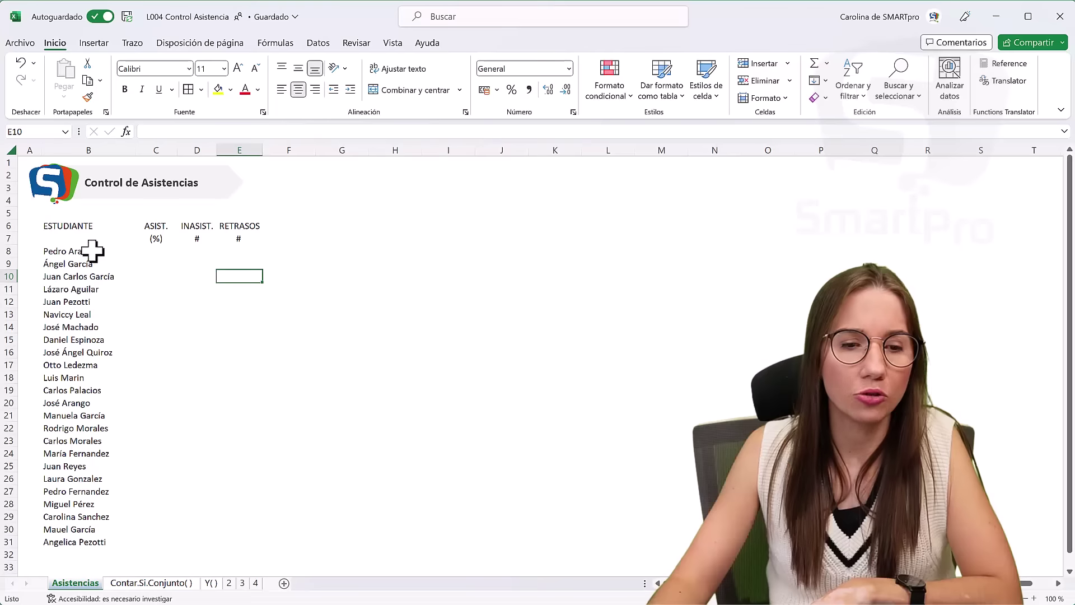
left_click_drag(88, 250, 90, 541)
key("Up")
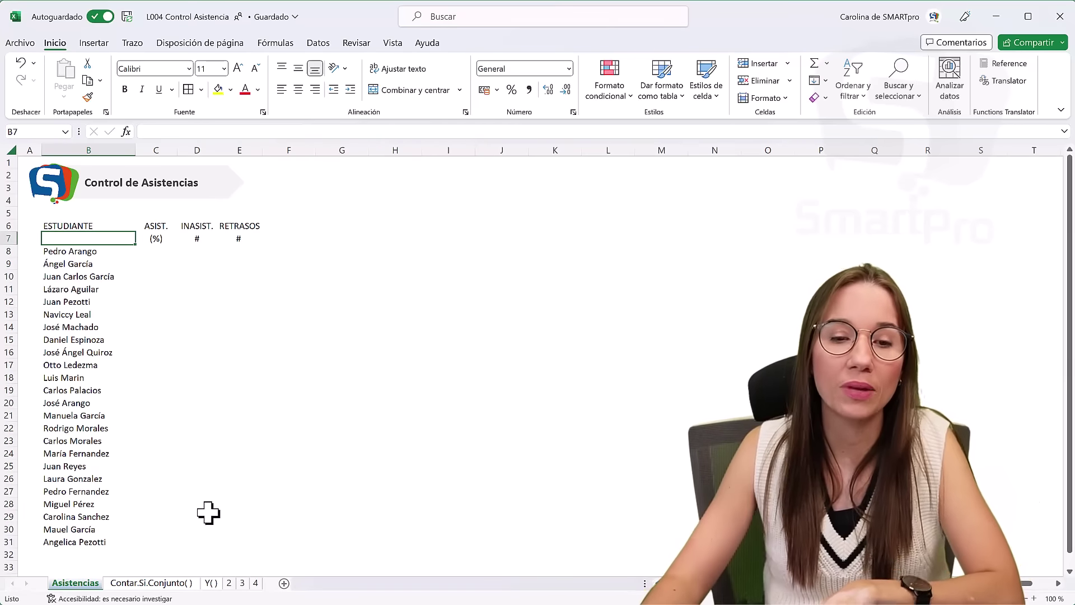
Select both rows of the ASIST., INASIST. and RETRASOS headers, ending at the first empty header cell
left_click(156, 238)
left_click(159, 226)
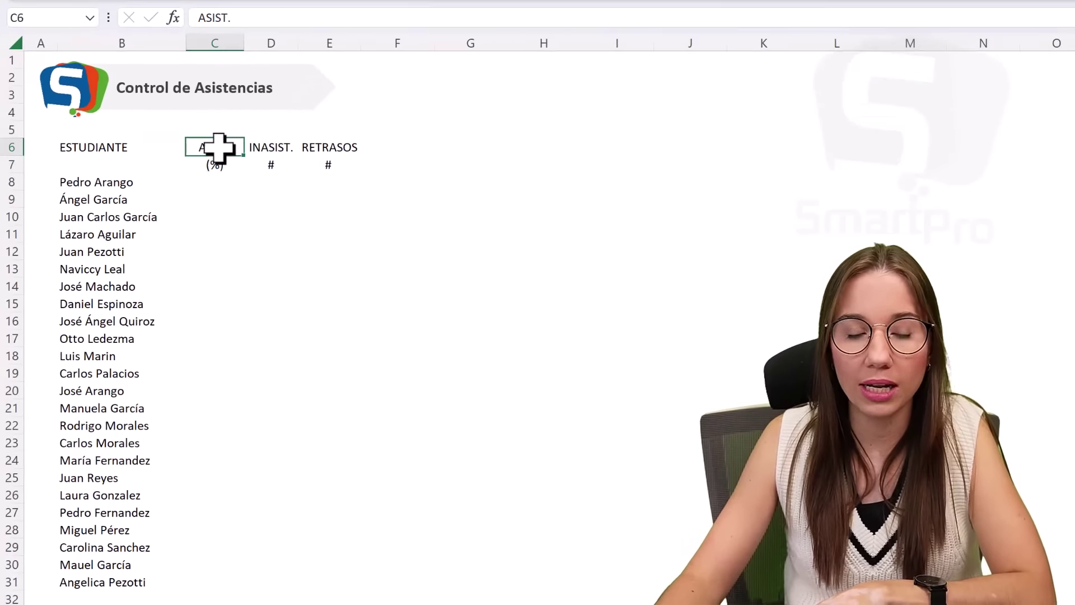
left_click_drag(221, 168, 221, 168)
key("Right")
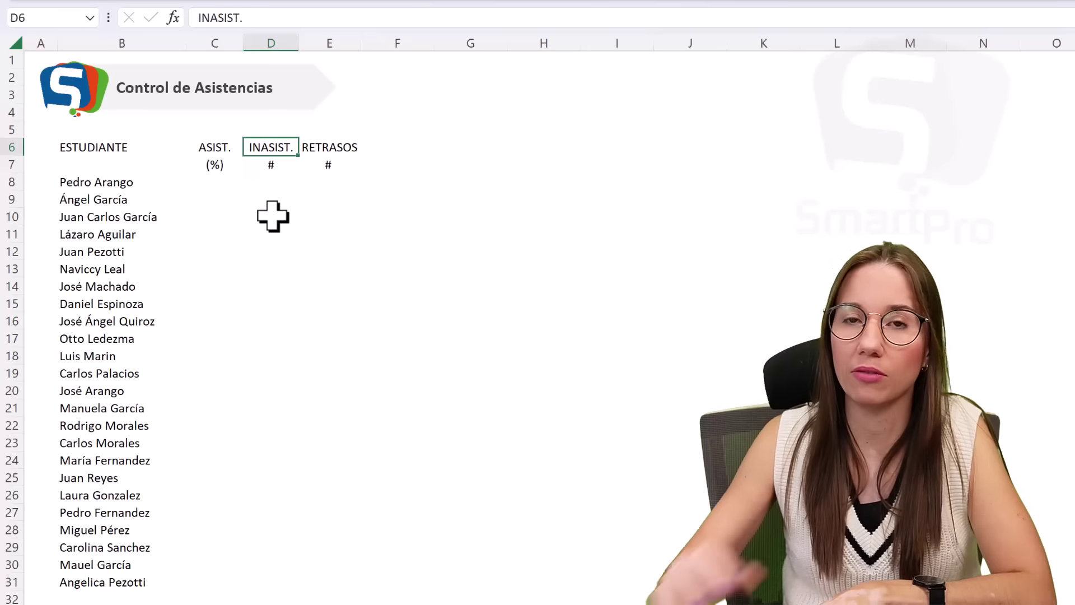
key("shift+Down")
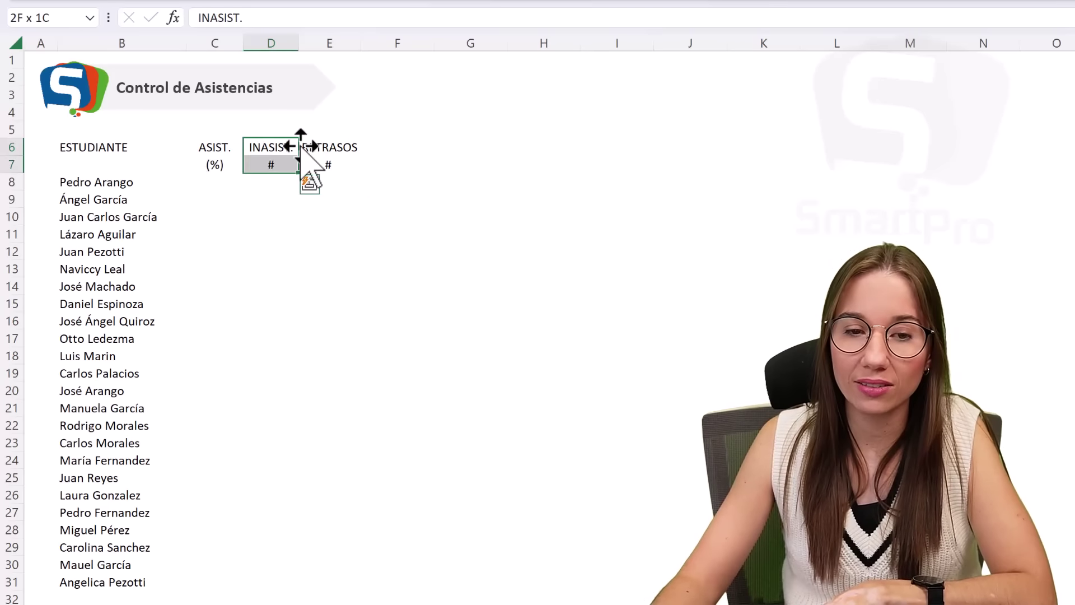
key("Right")
key("shift+Down")
key("Right")
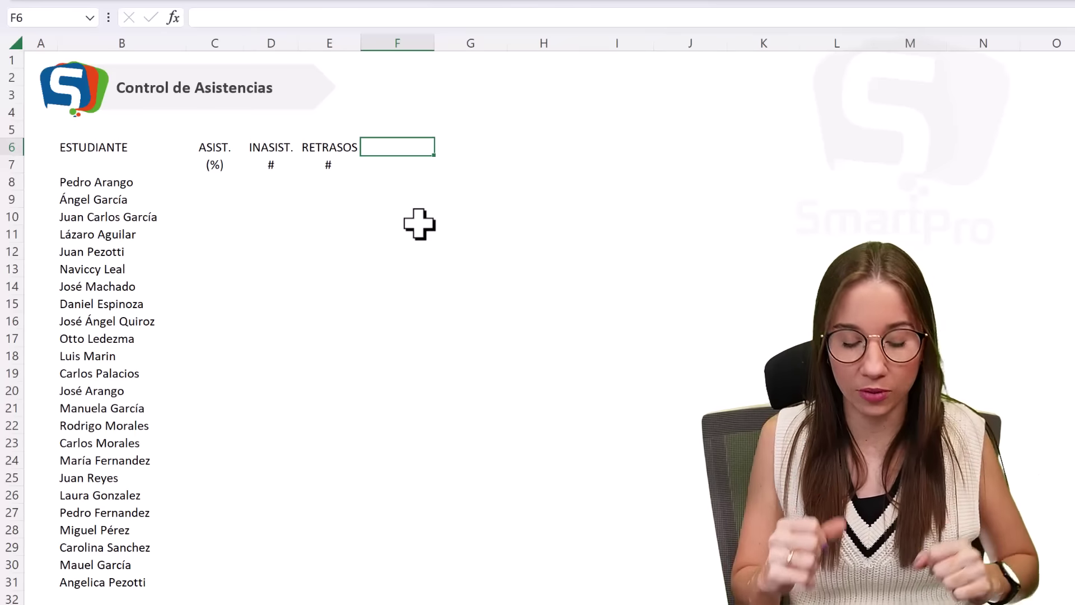
Enter weekday initials L, M, M, J, V in F6:J6 and narrow the day columns
type("L")
key("Tab")
type("M")
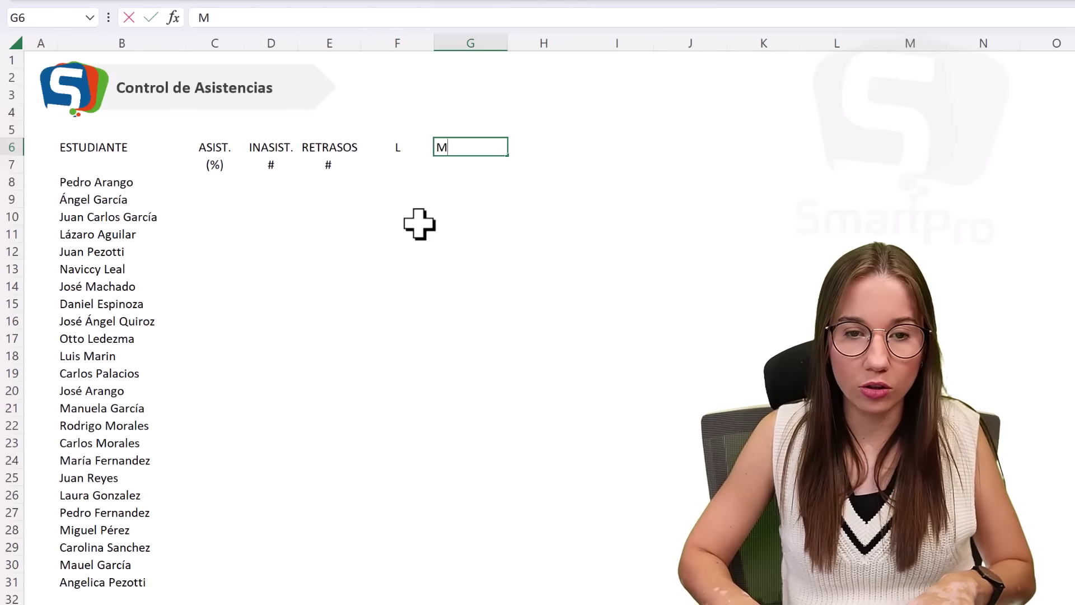
key("Tab")
key("Tab")
type("J")
key("Tab")
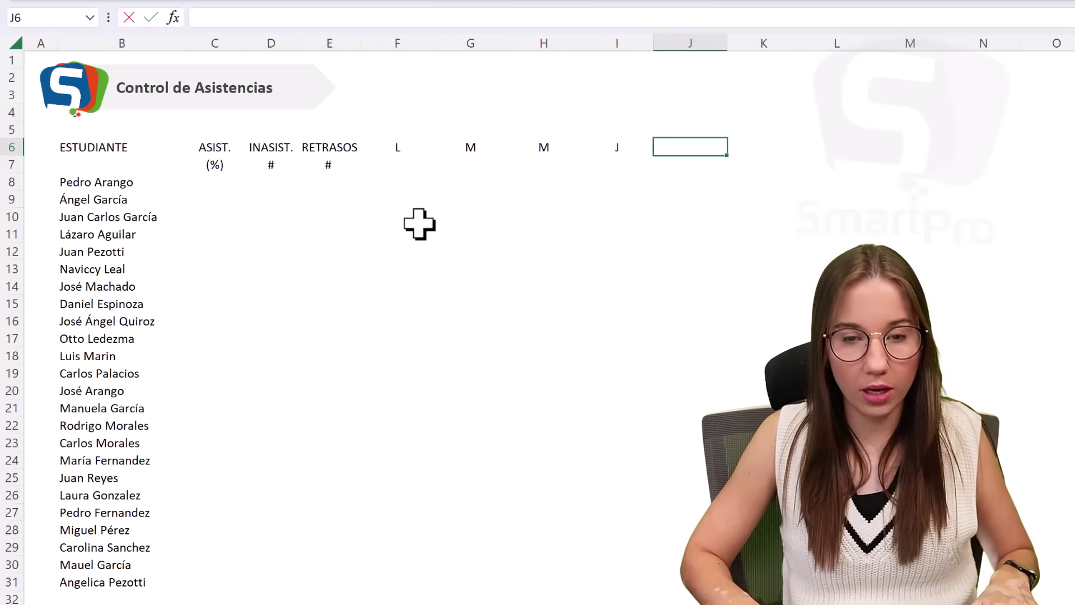
type("V")
key("Tab")
type("L")
key("Tab")
key("Tab")
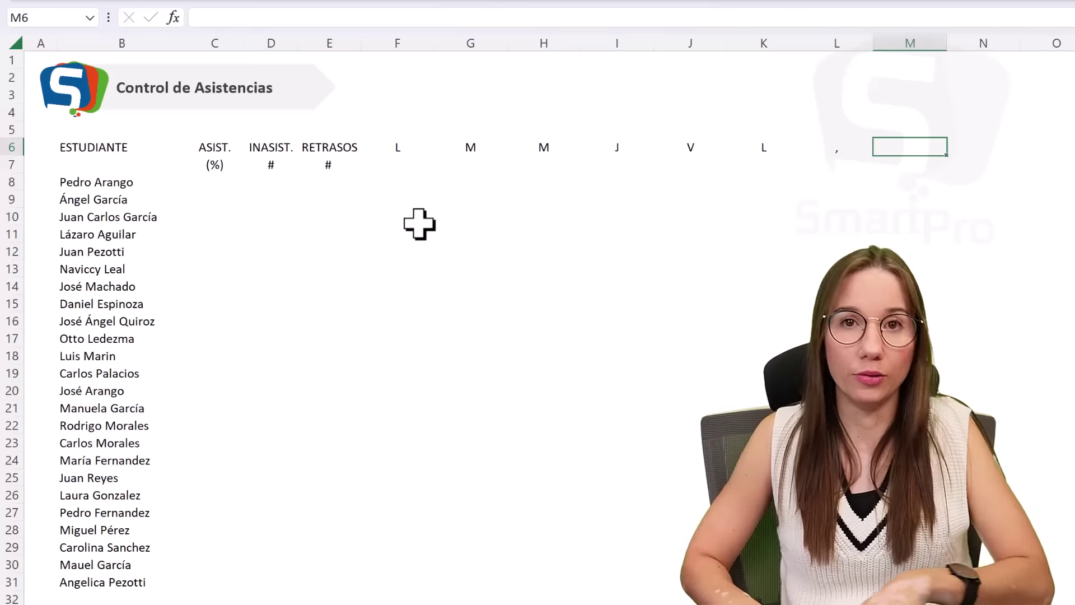
key("shift+Tab")
key("shift+Tab")
key("shift+Tab")
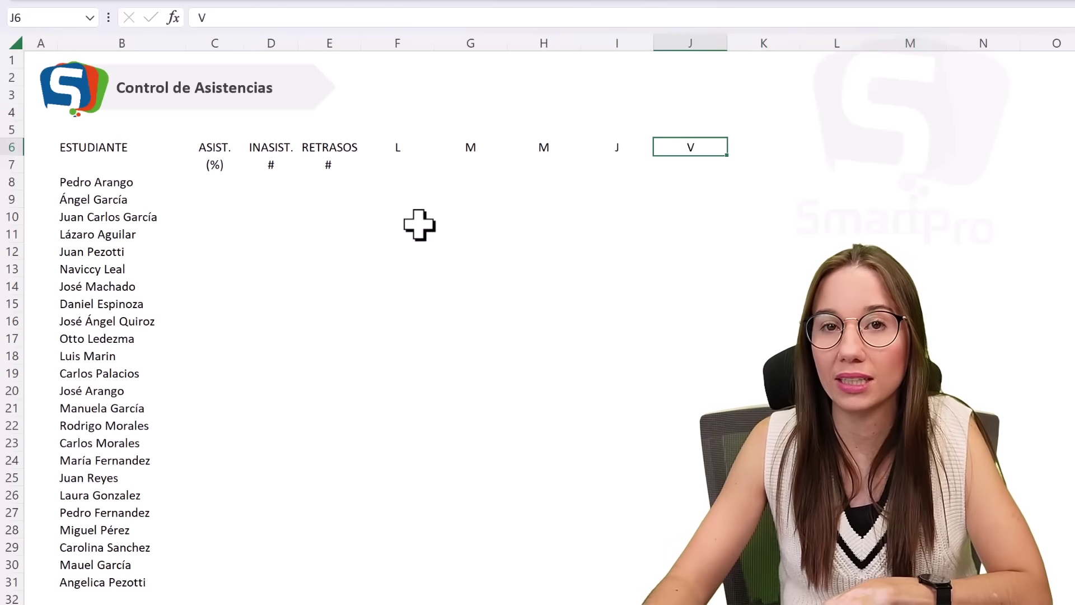
key("shift+Tab")
key("shift+Tab")
key("shift+Tab")
key("shift+Tab")
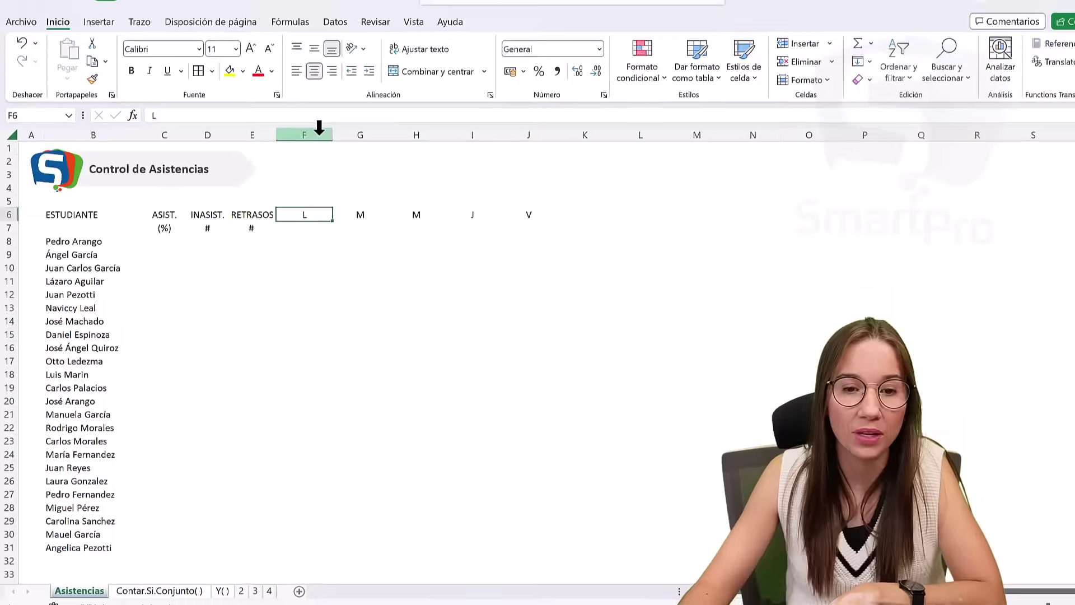
mouse_move(302, 150)
left_mouse_down()
mouse_move(920, 176)
mouse_move(906, 153)
left_mouse_up()
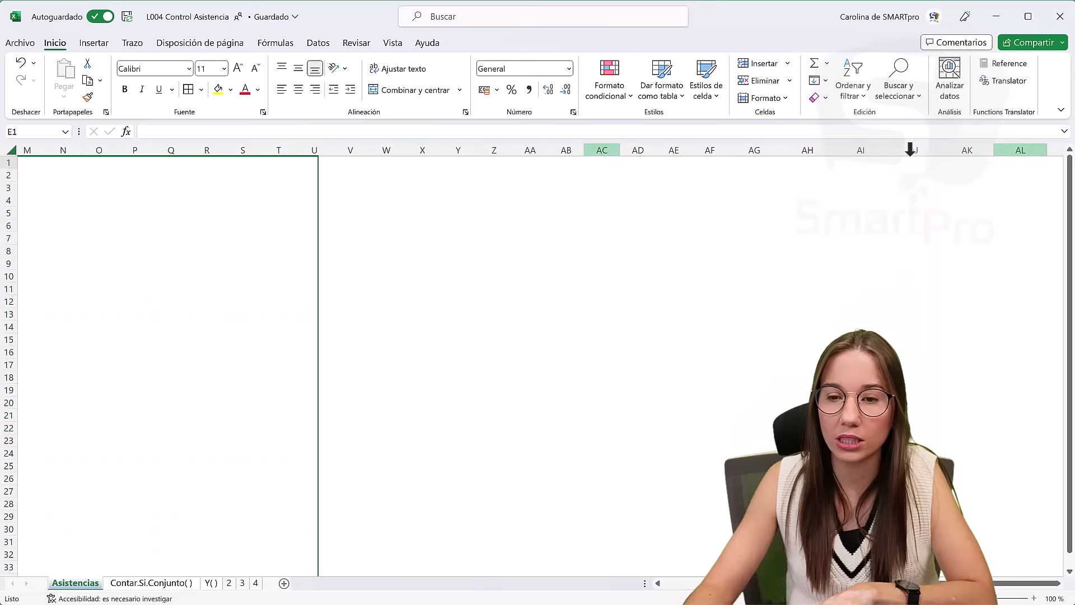
key("ctrl+Home")
Try copy-pasting the five weekday initials as extra weeks, then undo the pastes
left_click(277, 224)
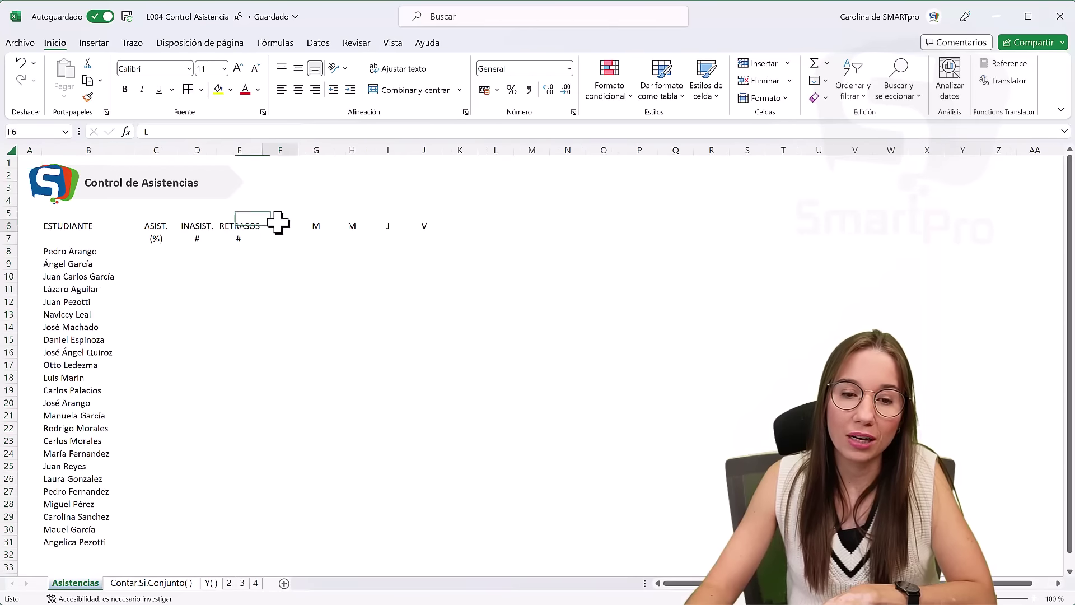
left_click(419, 225, "shift")
key("ctrl+c")
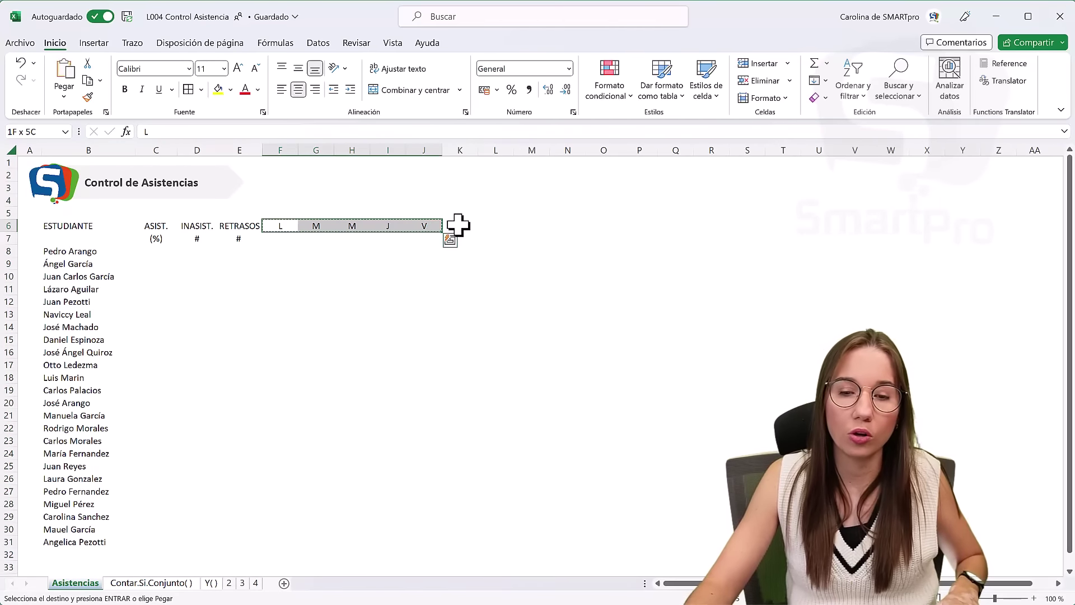
left_click(458, 225)
key("ctrl+v")
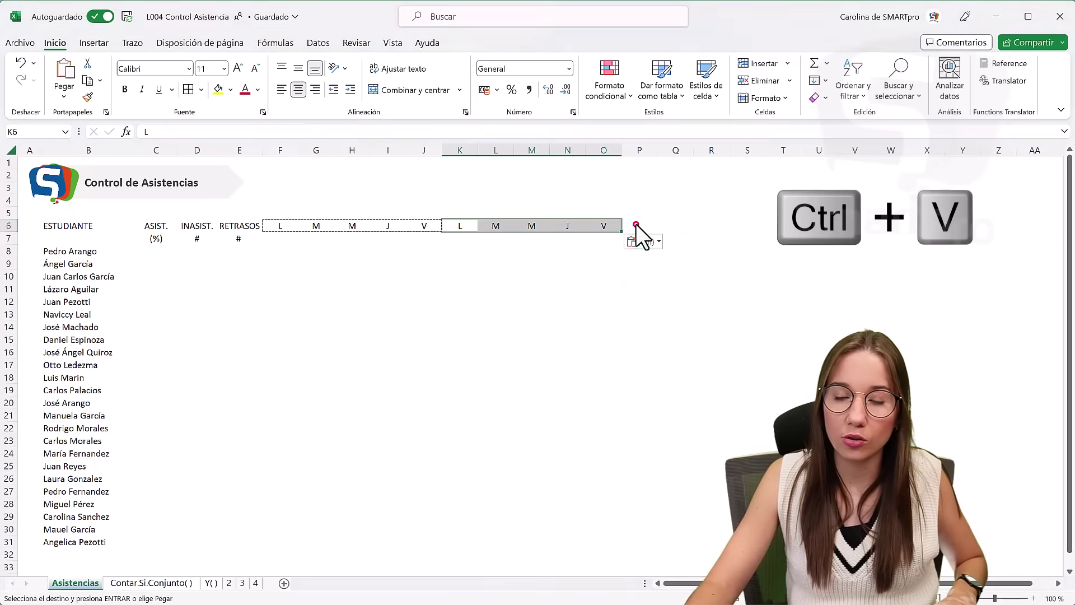
left_click(640, 225)
key("ctrl+v")
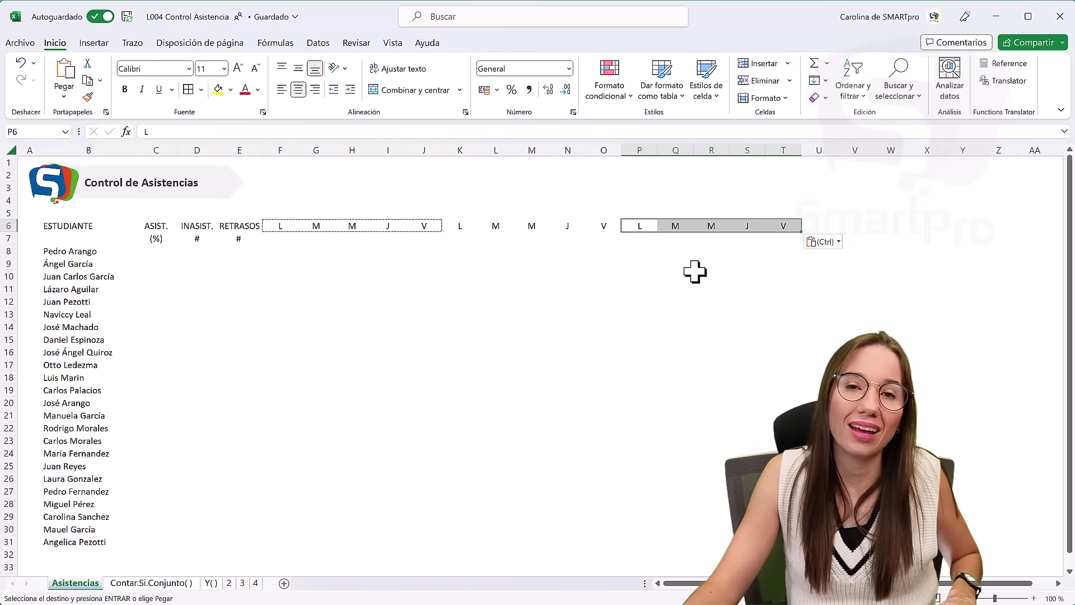
key("ctrl+z")
key("ctrl+z")
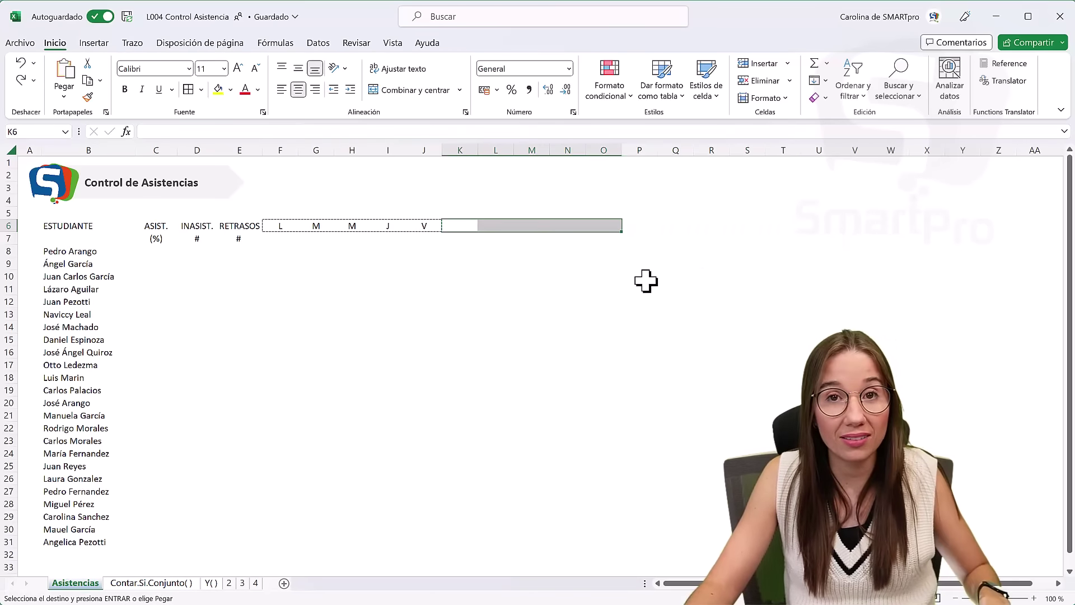
key("Escape")
Fill the L-M-M-J-V pattern from F6:J6 across row 6 through column Z
left_click(287, 226)
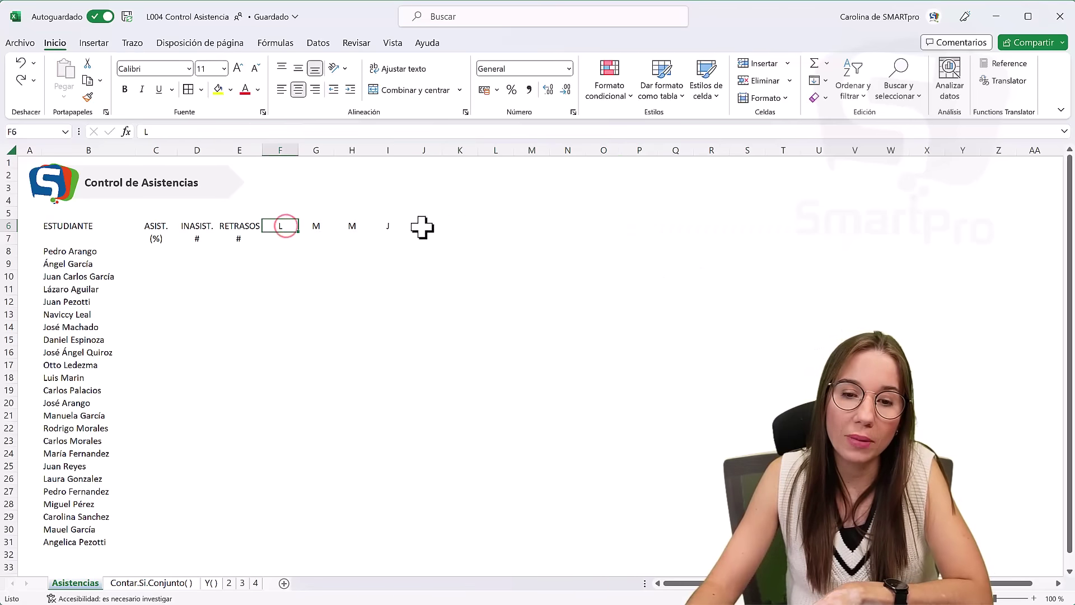
left_click_drag(422, 226, 424, 227)
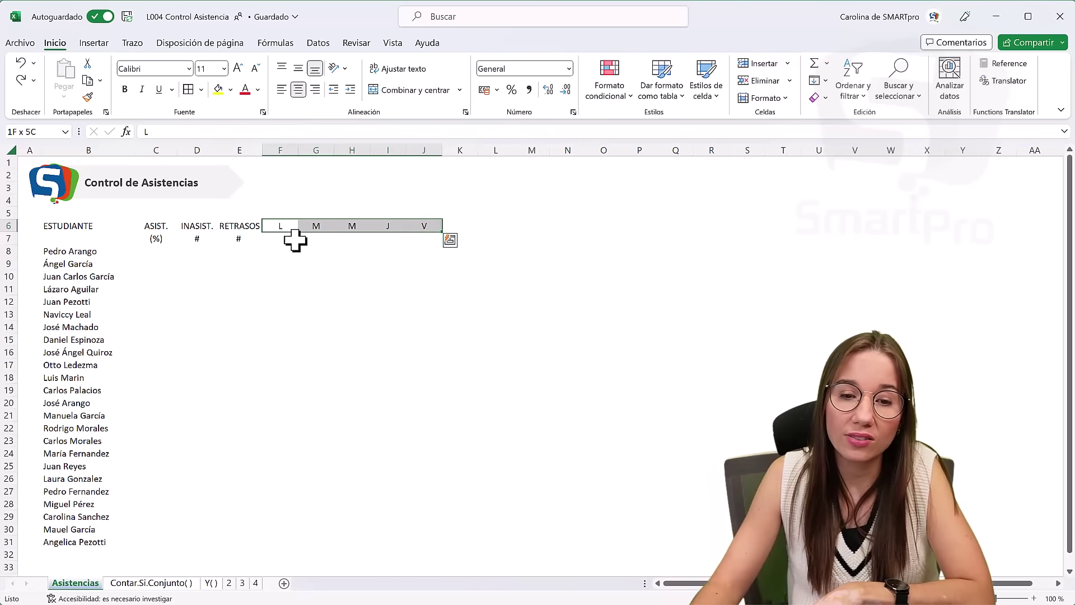
left_click_drag(286, 227, 315, 226)
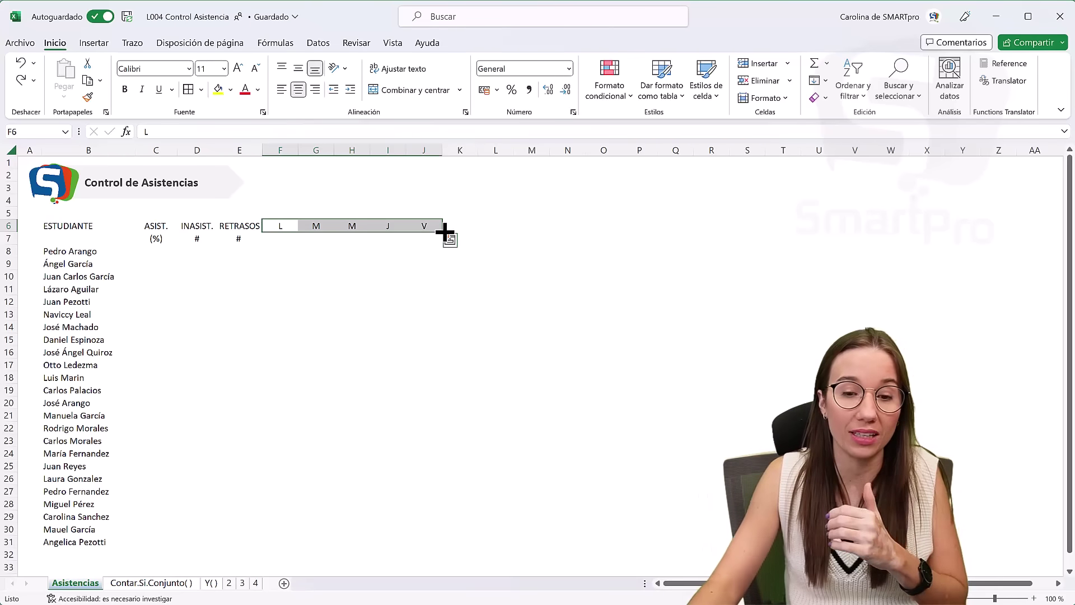
mouse_move(442, 232)
left_mouse_down()
mouse_move(465, 234)
mouse_move(441, 229)
left_mouse_up()
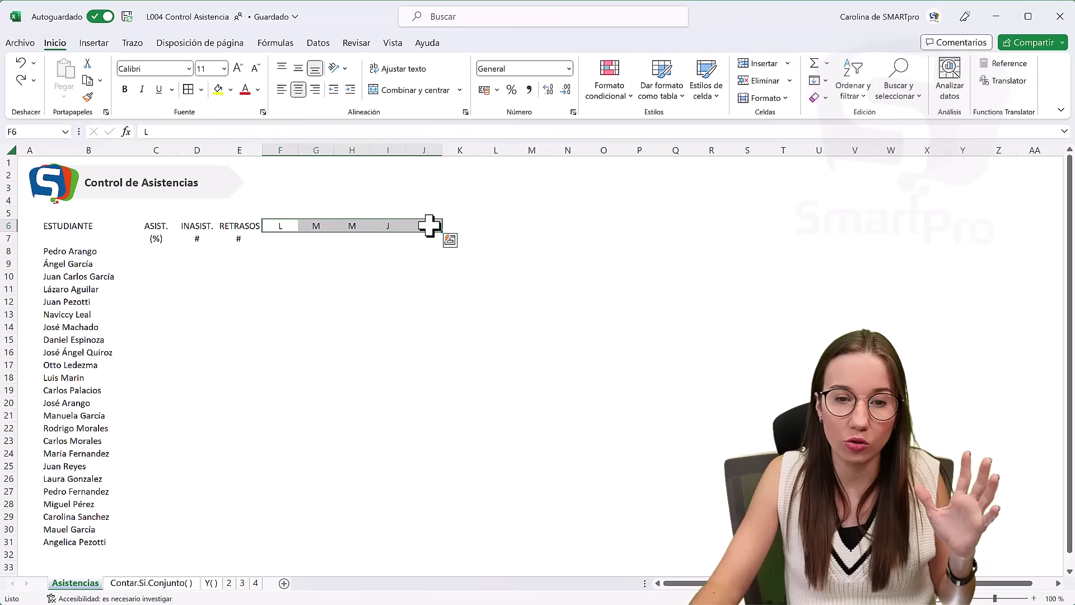
left_click_drag(443, 232, 505, 237)
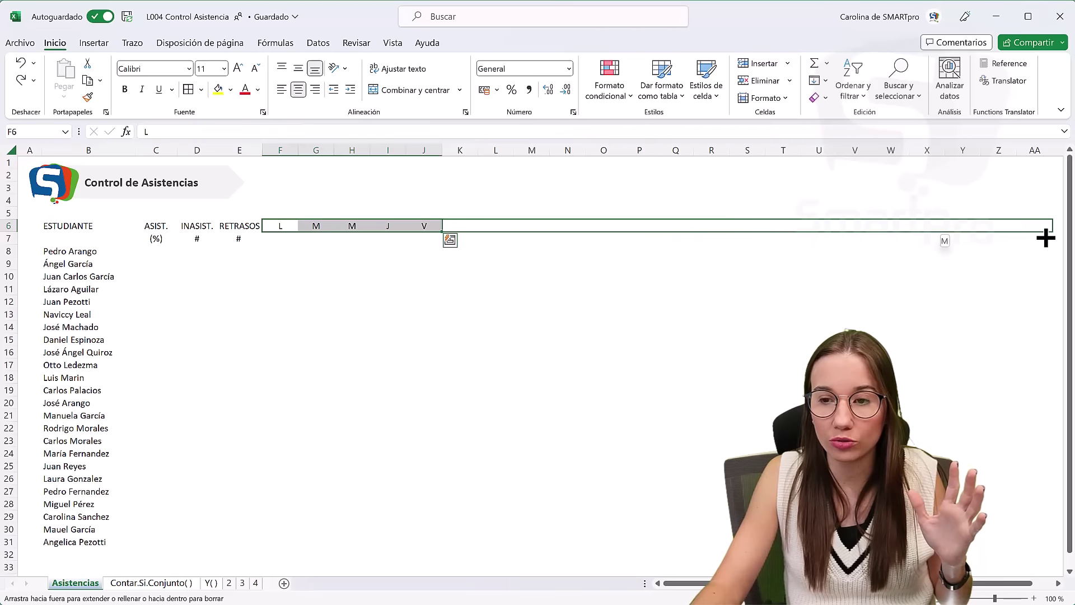
left_click_drag(1020, 238, 1019, 238)
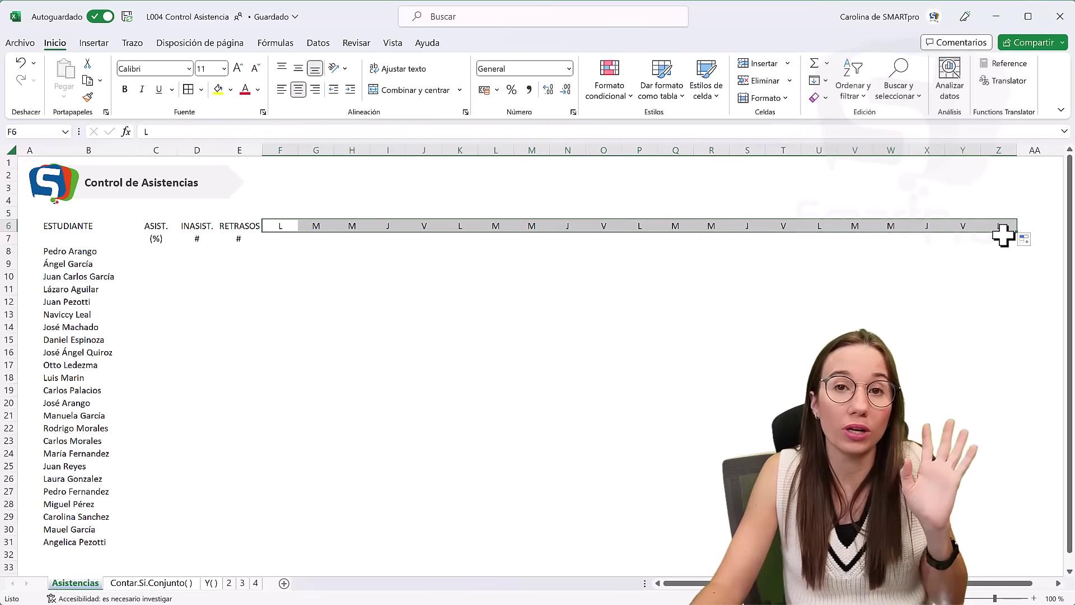
Enter 7/11 in F7, widen column F to show 07/11/2022, and select F7:Z7
left_click(446, 274)
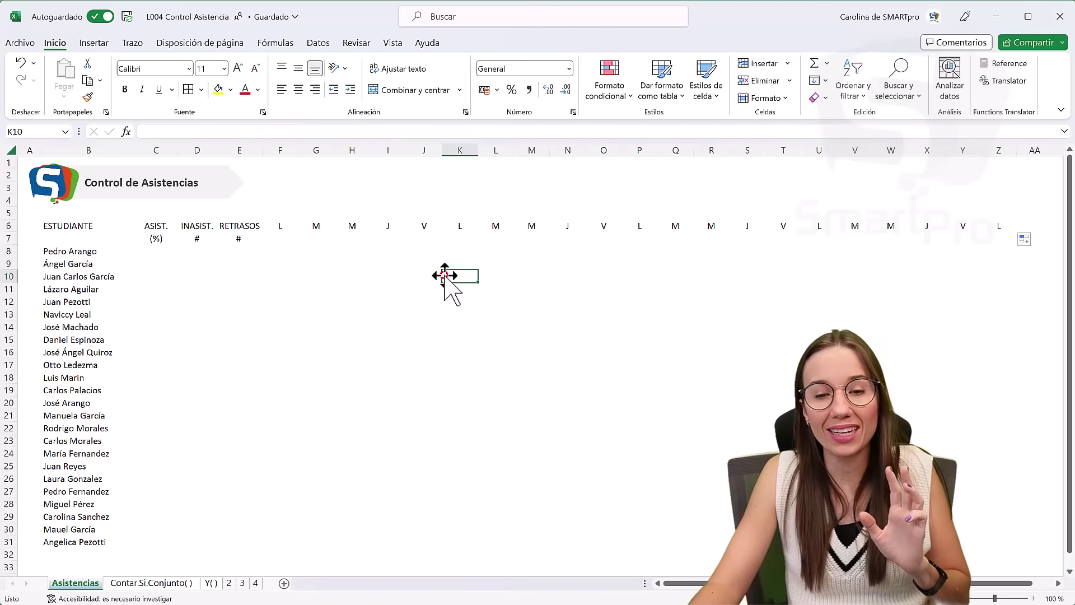
left_click(270, 237)
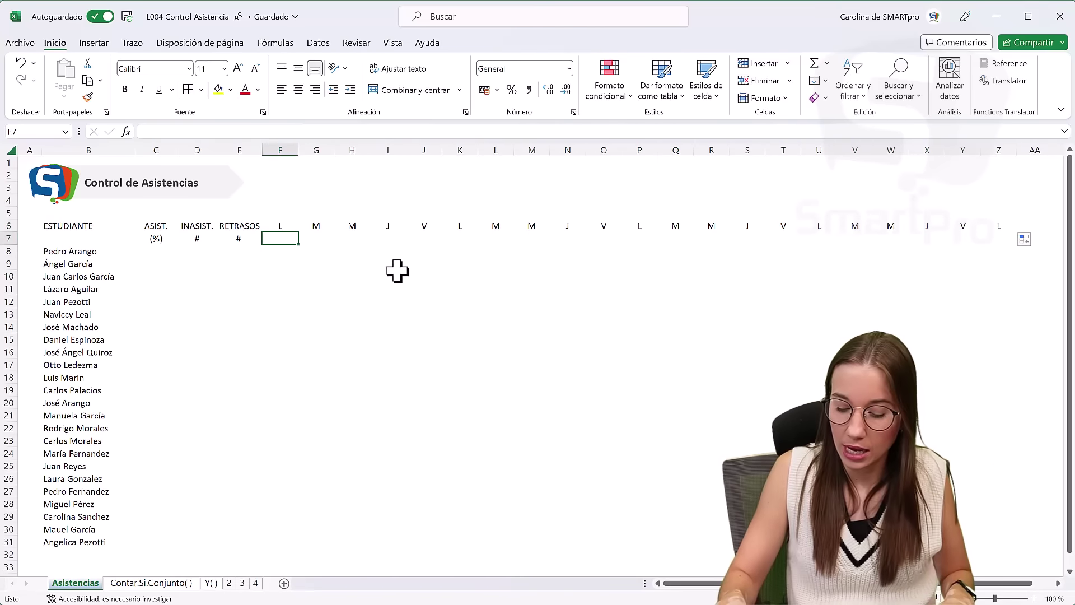
type("7/11/2")
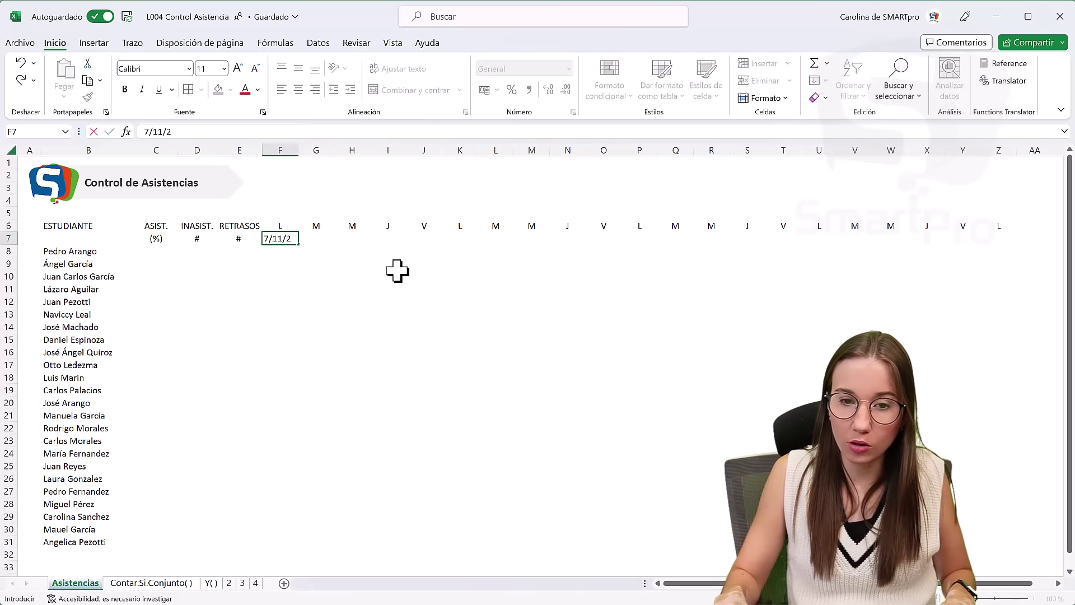
key("Return")
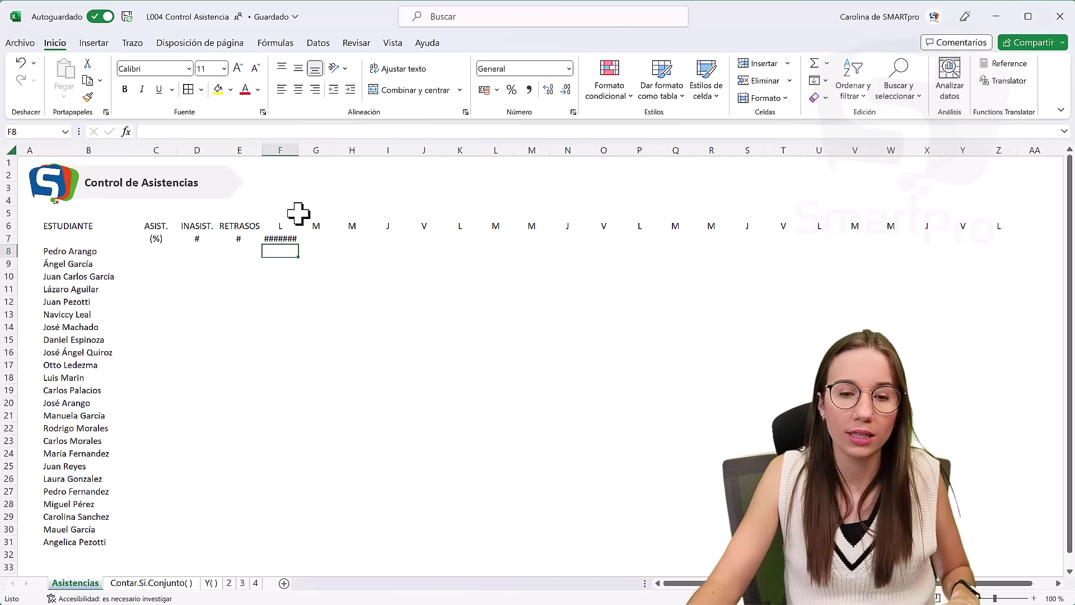
left_click_drag(302, 144, 319, 147)
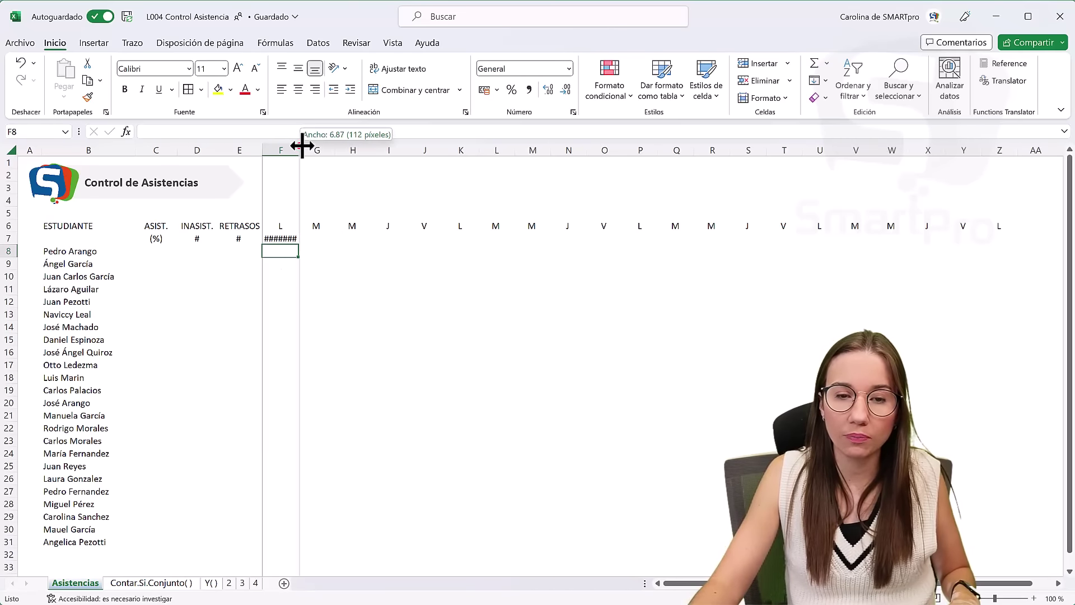
left_click(302, 241)
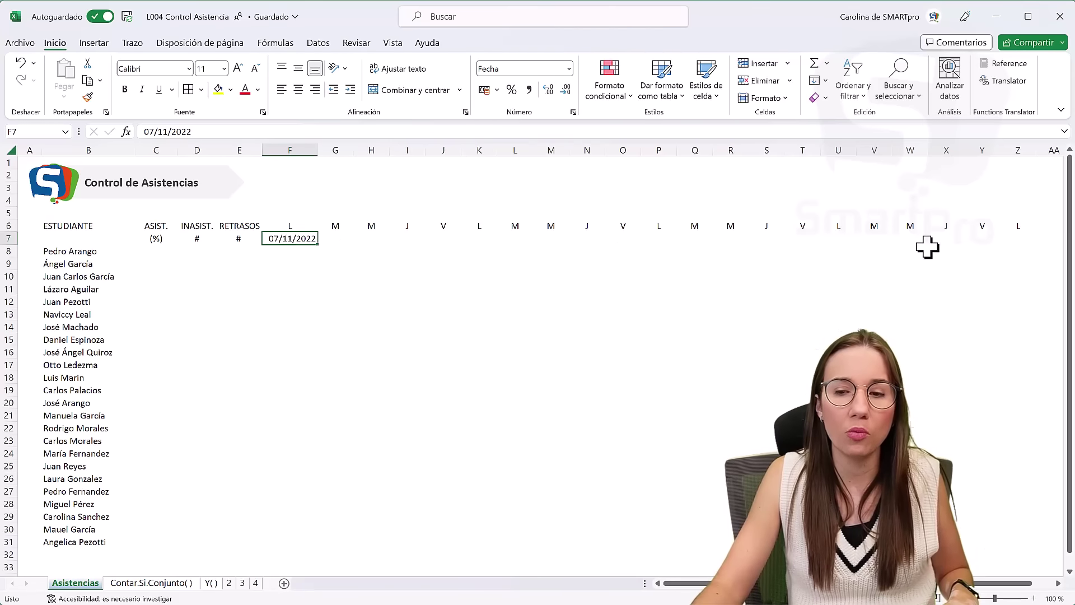
left_click(1019, 241, "shift")
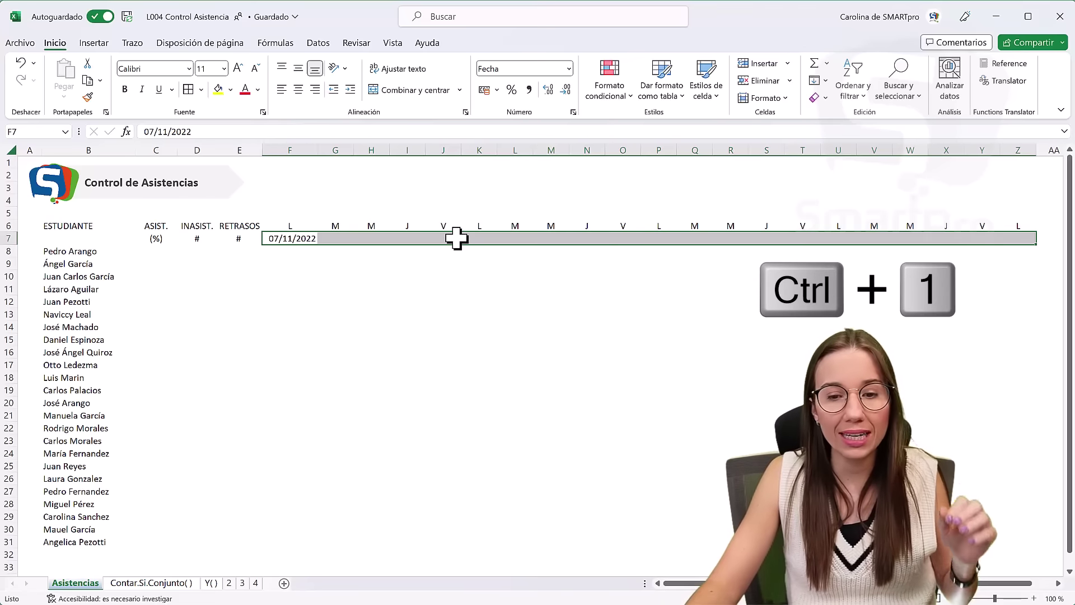
Give the date row F7:Z7 the custom number format ddMMM so it shows 07nov
right_click(457, 238)
left_click(522, 513)
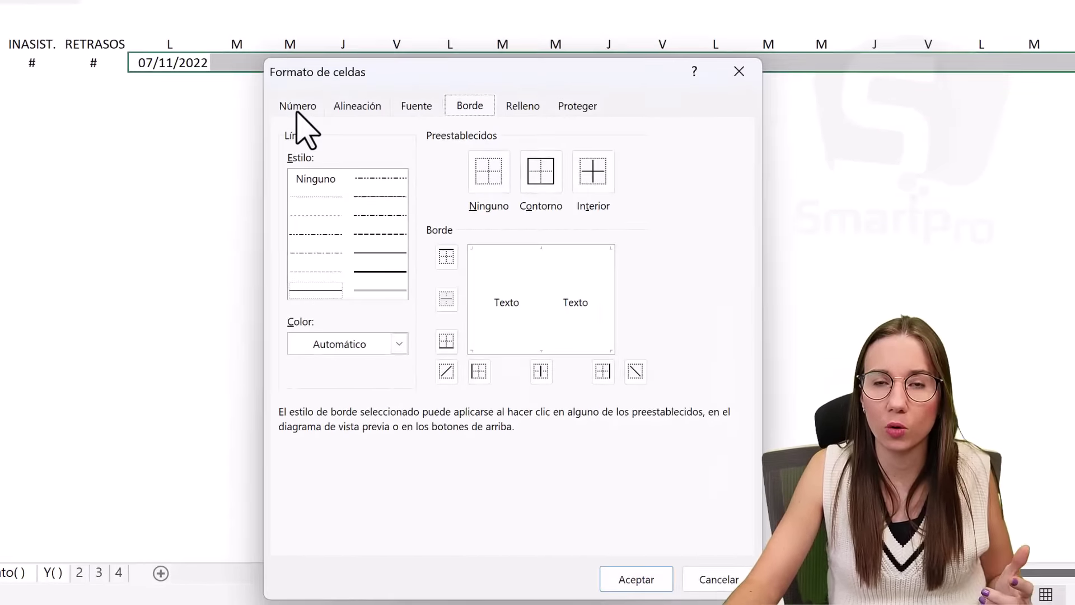
left_click(298, 104)
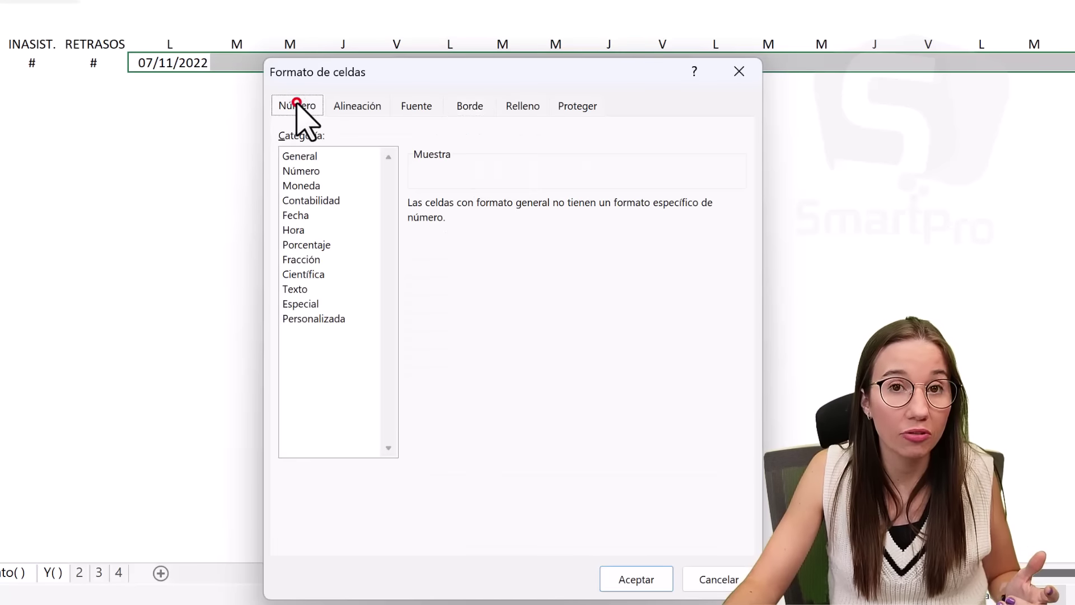
left_click(322, 318)
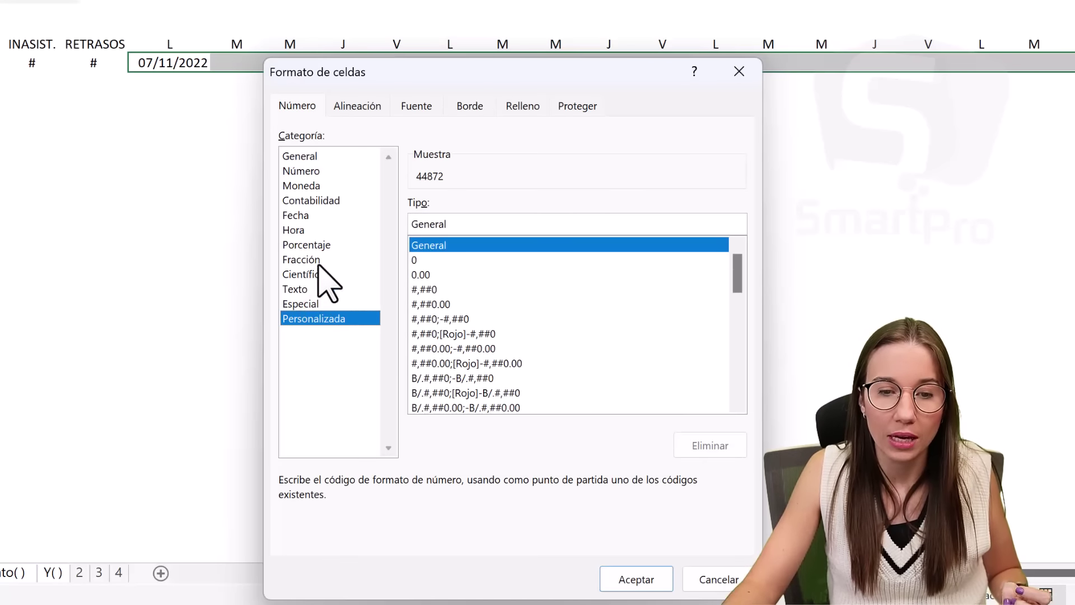
left_click(295, 216)
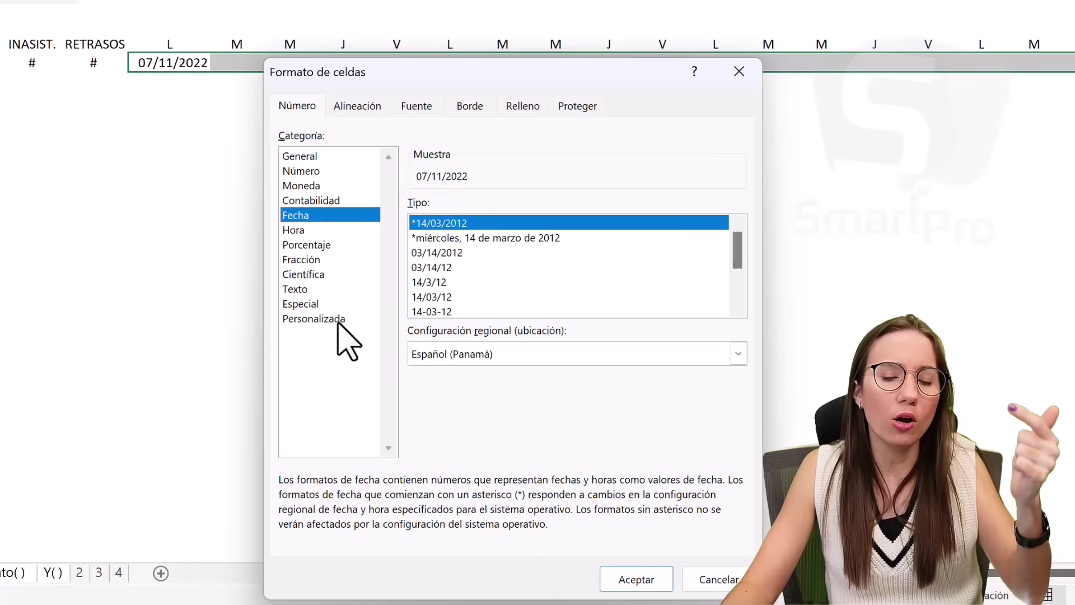
left_click(311, 322)
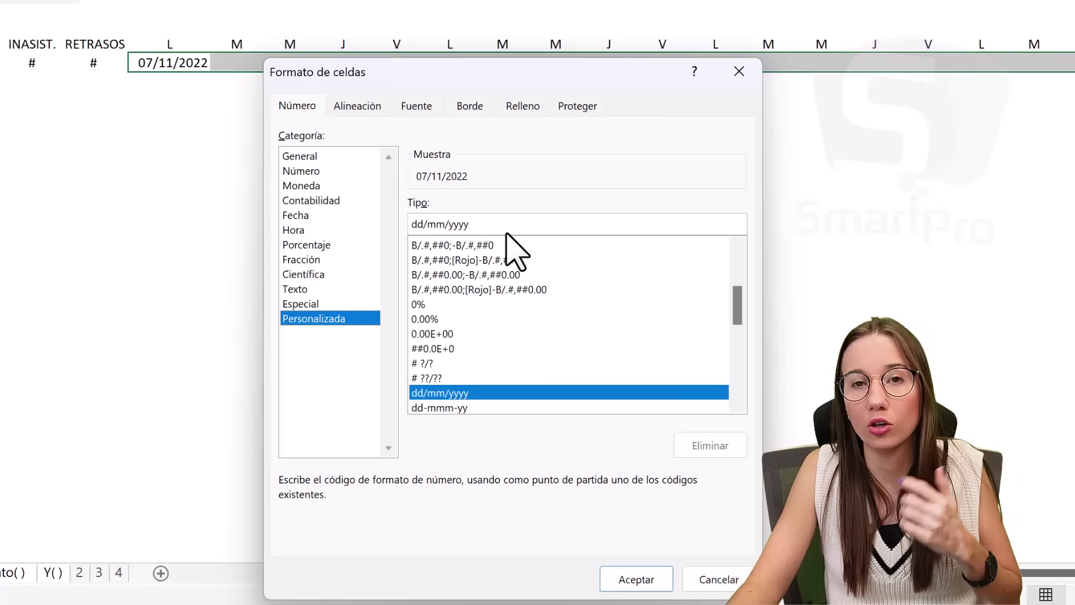
left_click(485, 228)
key("BackSpace")
key("BackSpace")
key("BackSpace")
key("BackSpace")
type("ddM")
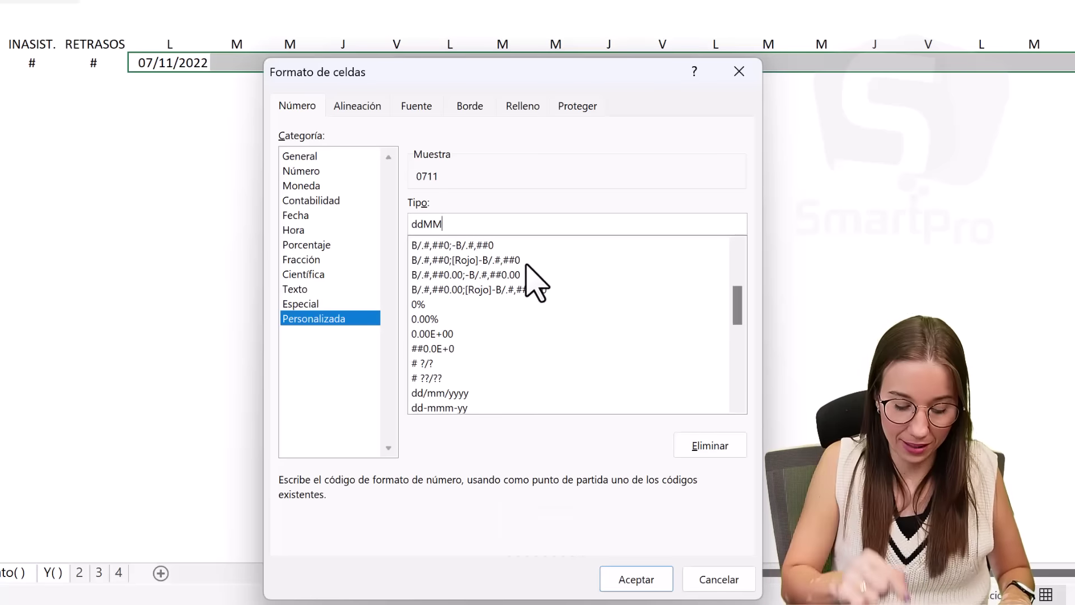
type("M")
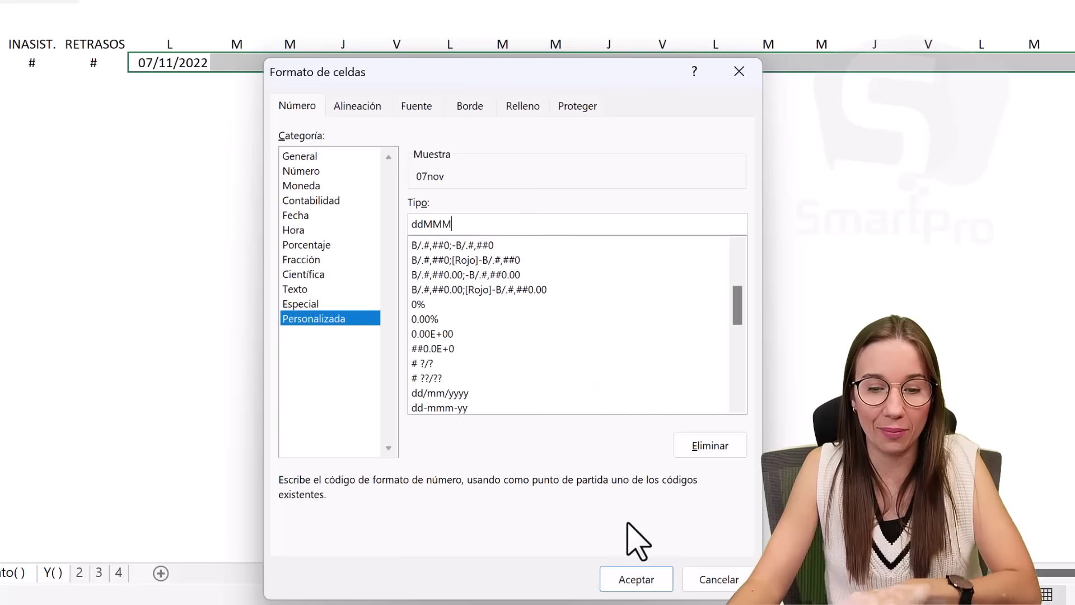
left_click(639, 579)
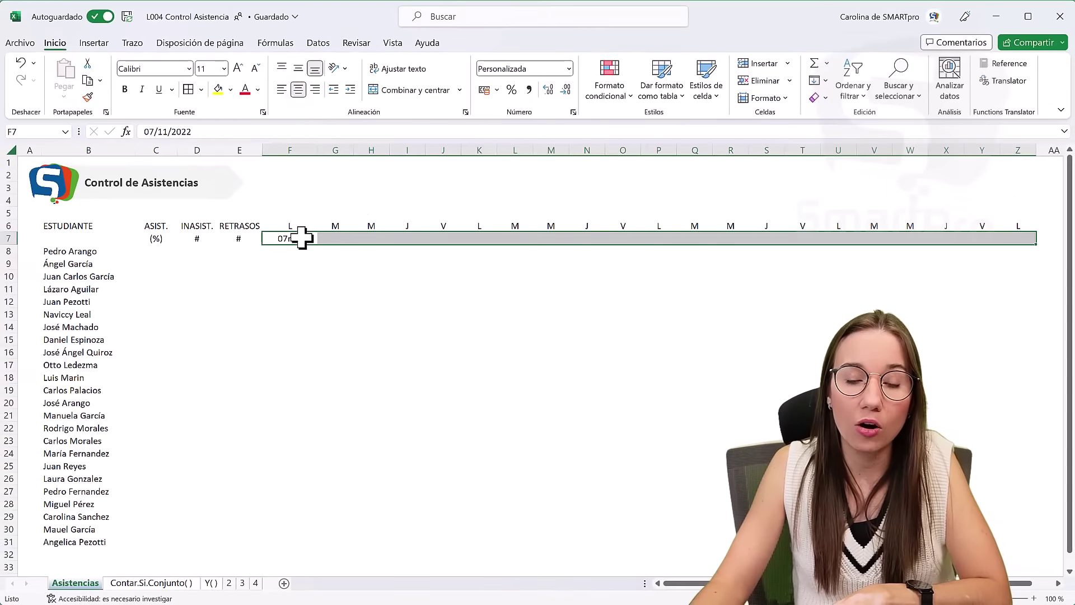
left_click(302, 238)
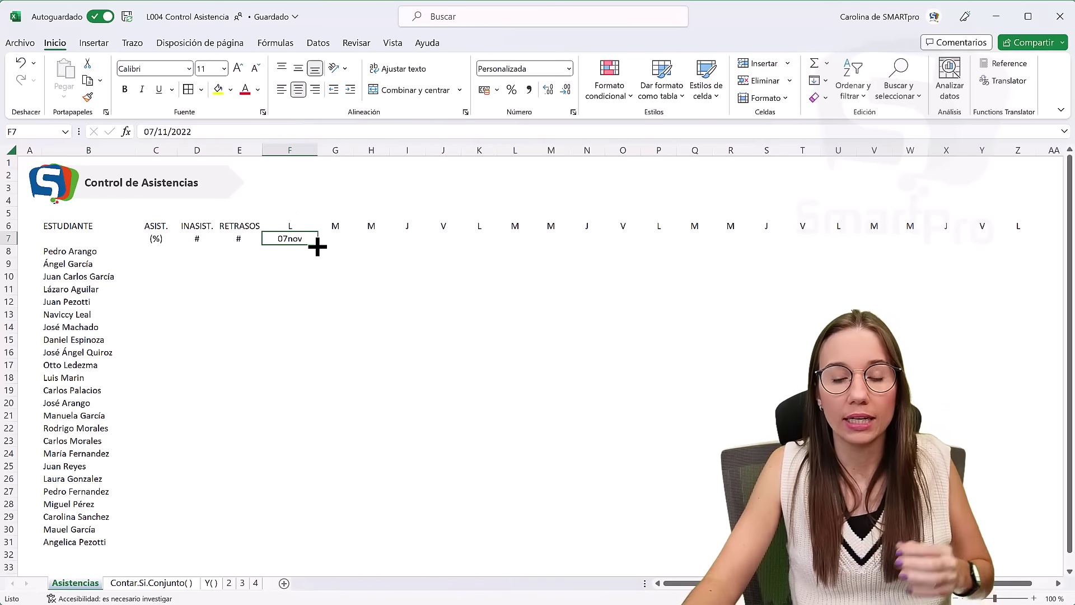
left_click(336, 236)
left_click(370, 238)
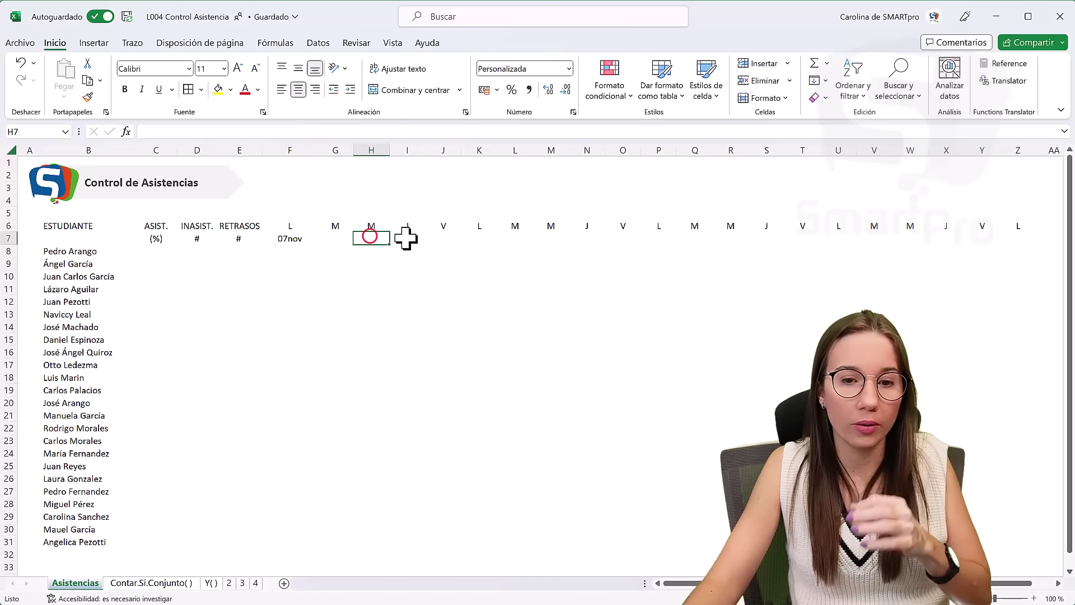
left_click(407, 238)
left_click(443, 238)
left_click(480, 238)
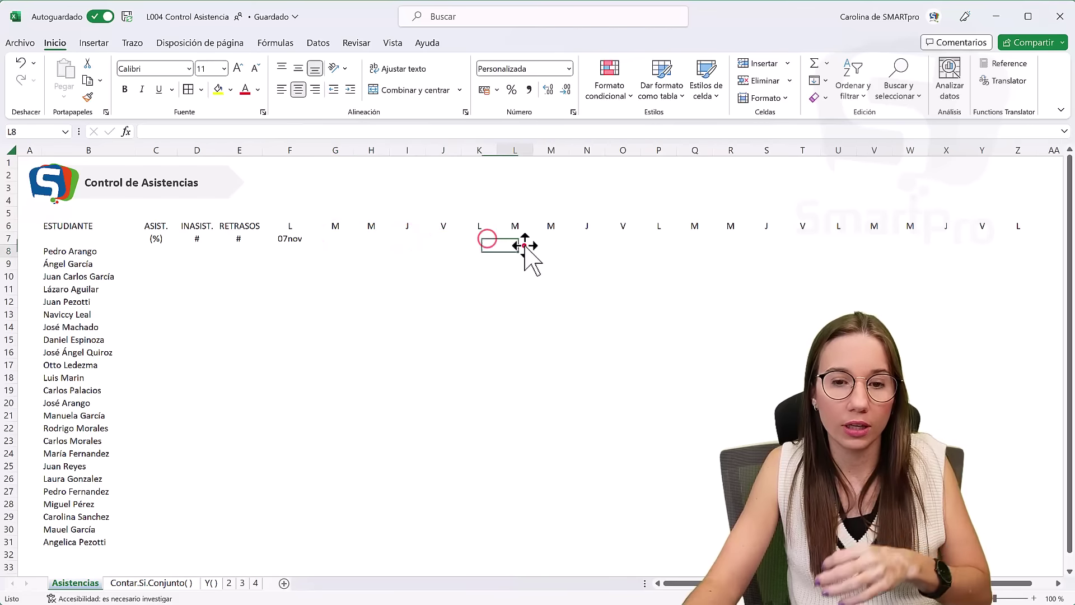
left_click(523, 247)
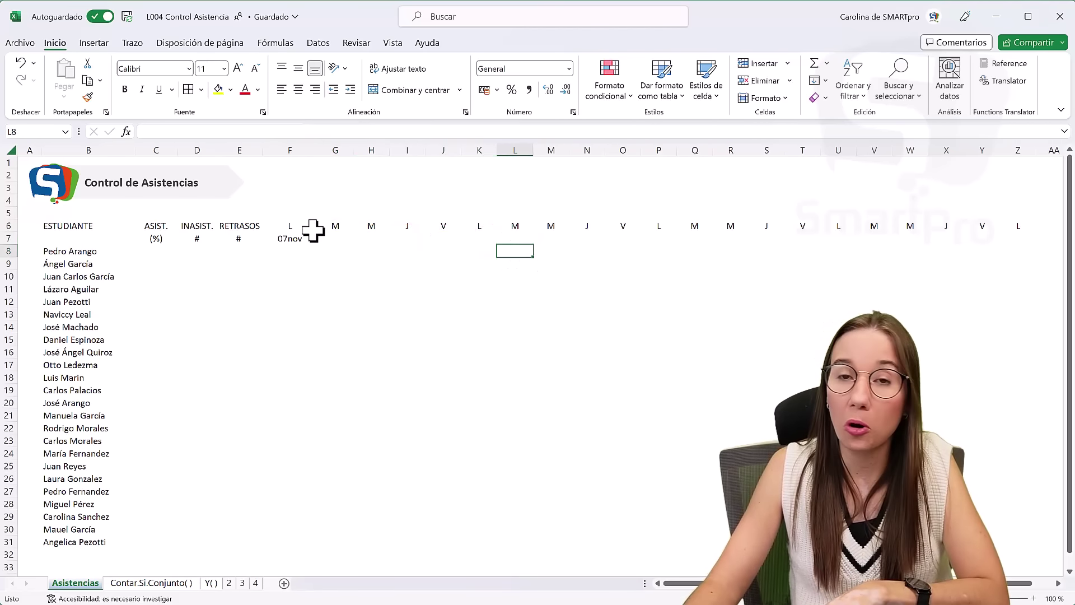
left_click(288, 238)
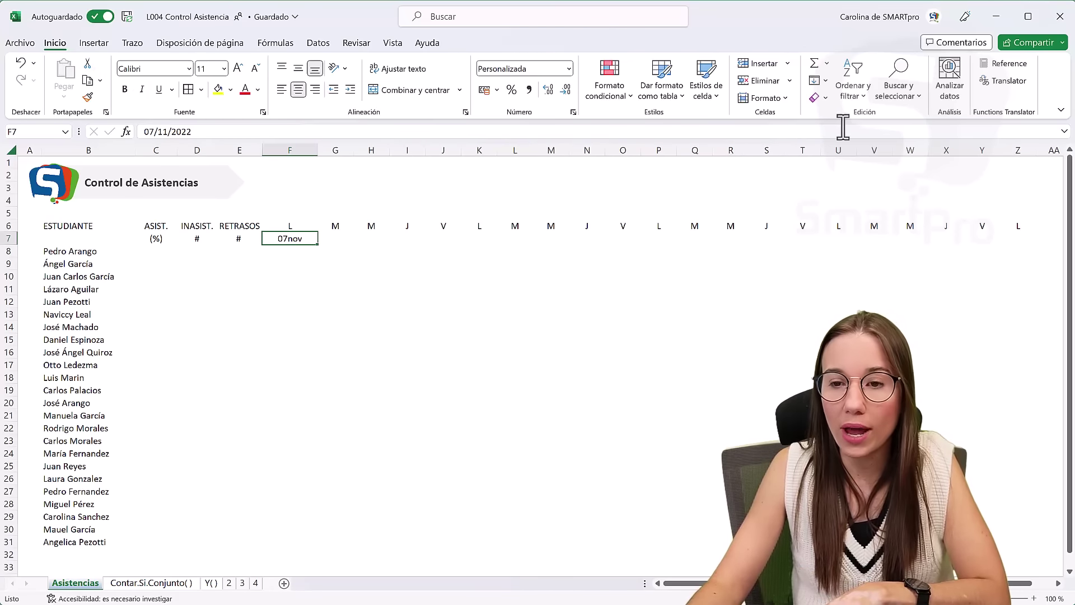
Fill row 7 with a workday date series, increment 1, ending at 30/11/22
left_click(816, 82)
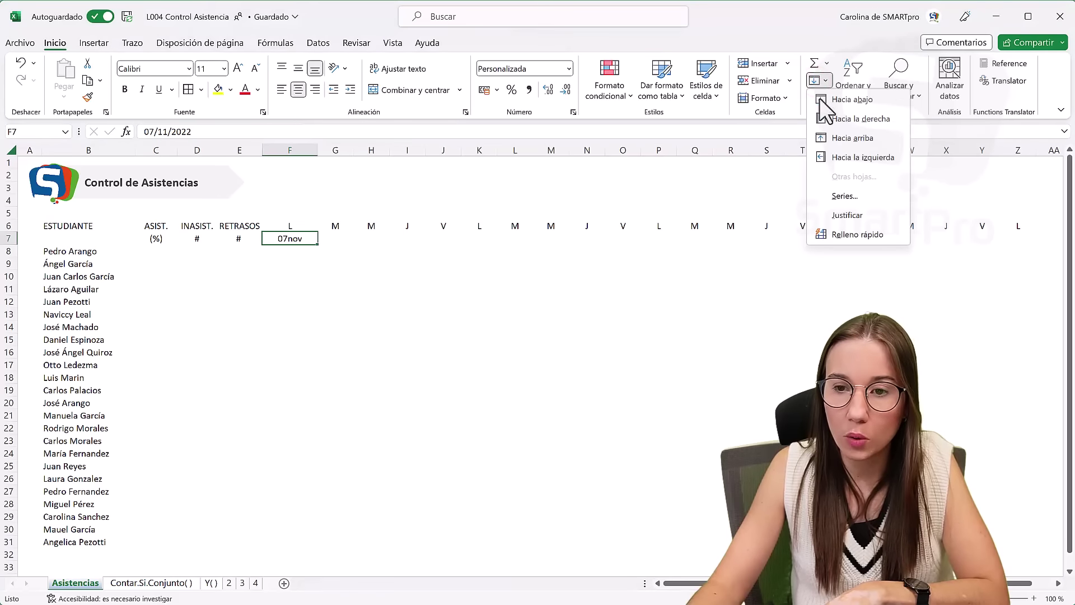
left_click(882, 196)
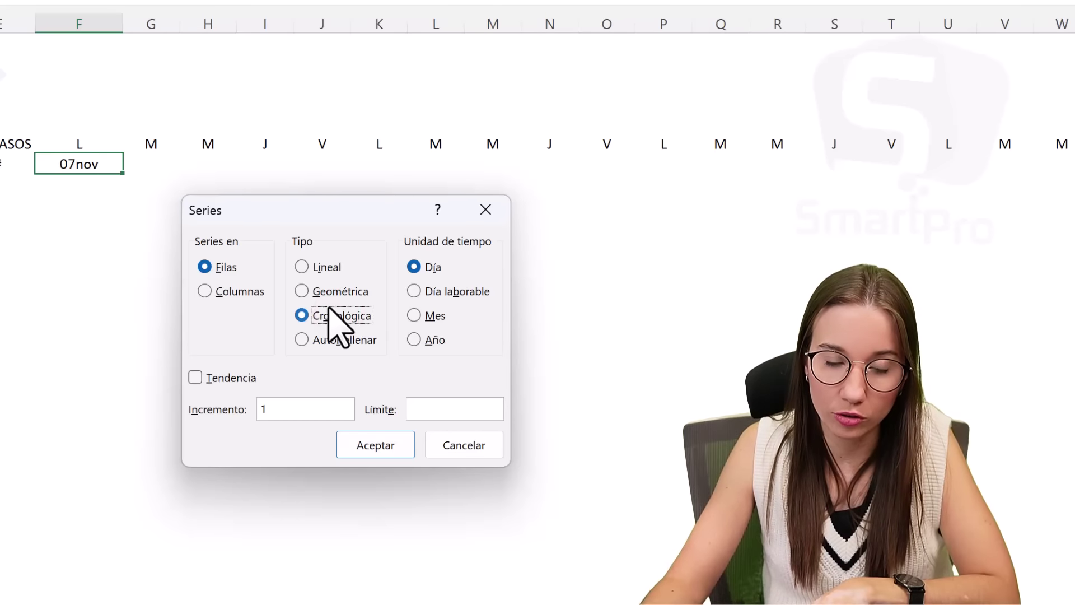
left_click(473, 284)
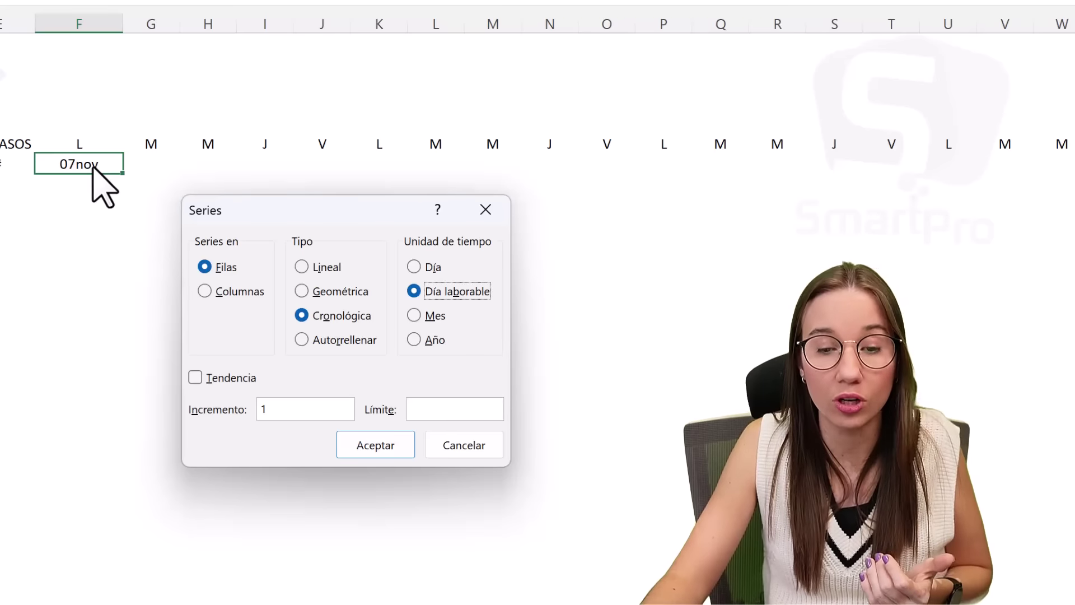
left_click(311, 413)
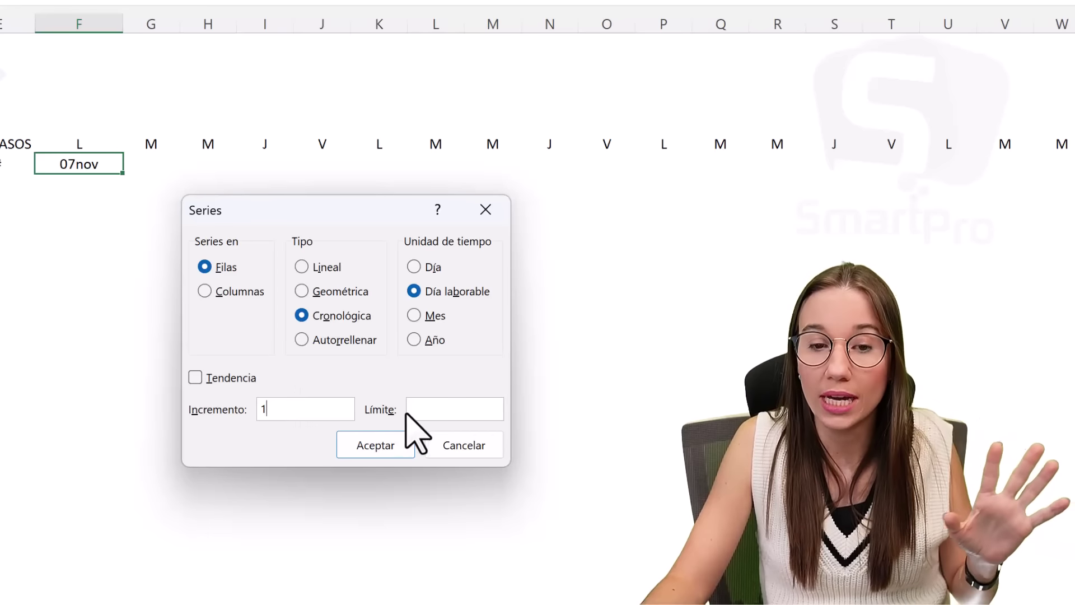
left_click(436, 408)
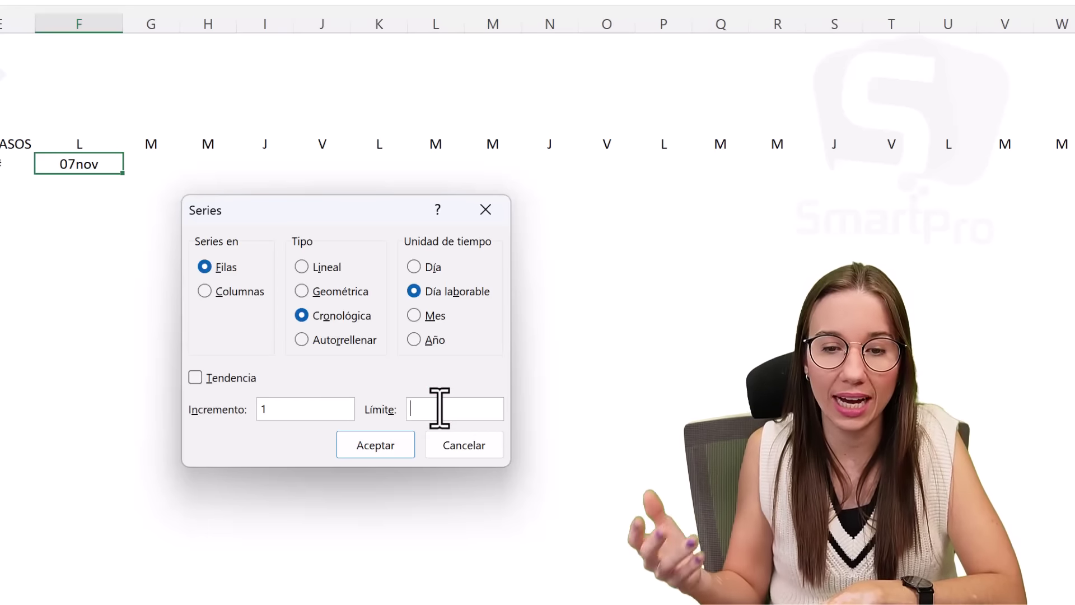
type("30/1")
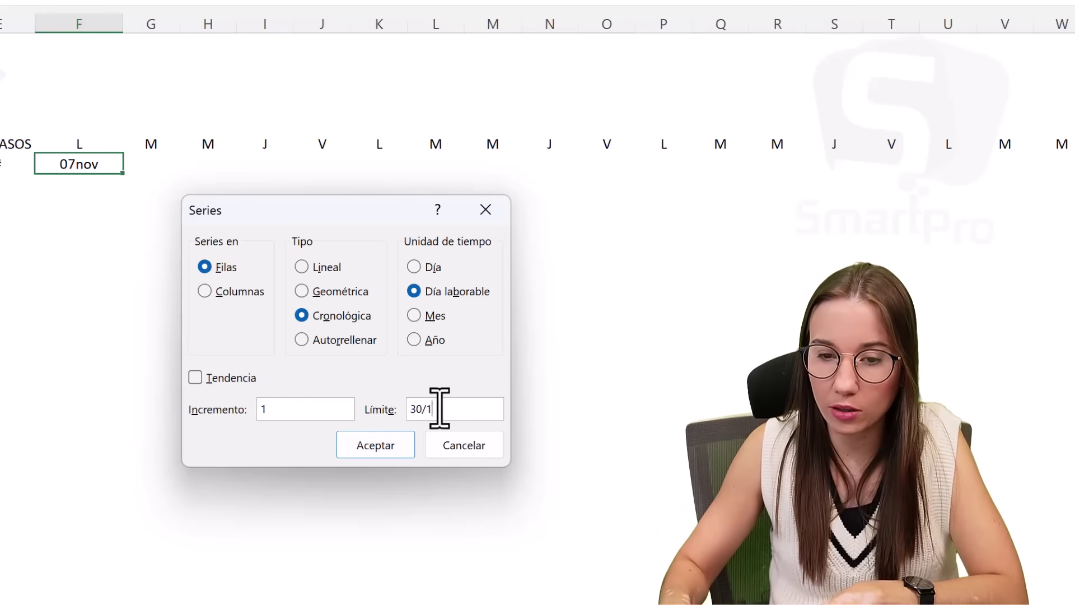
type("1/2")
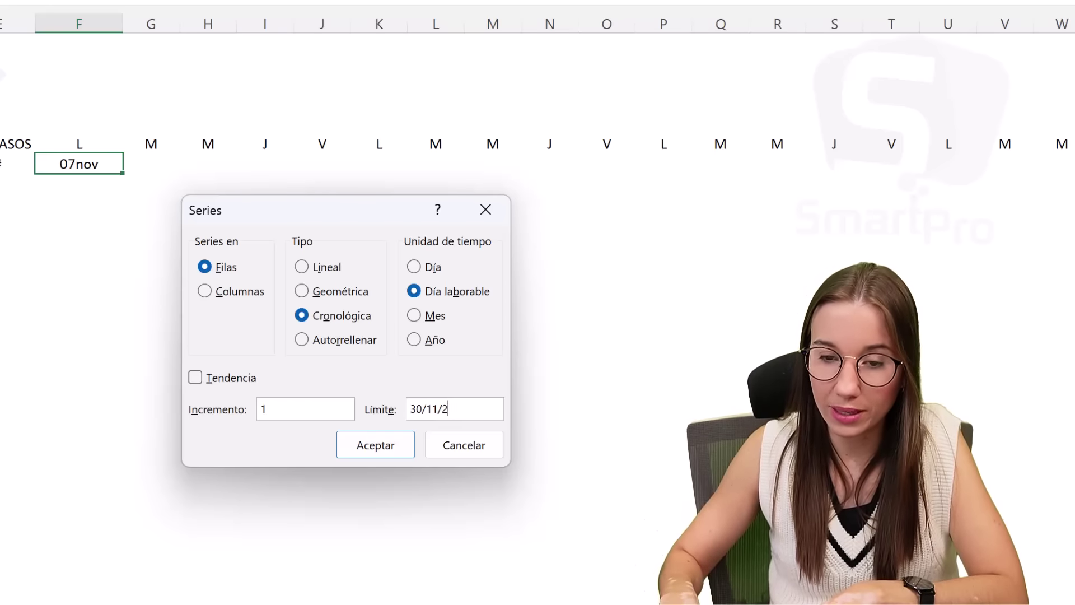
type("2")
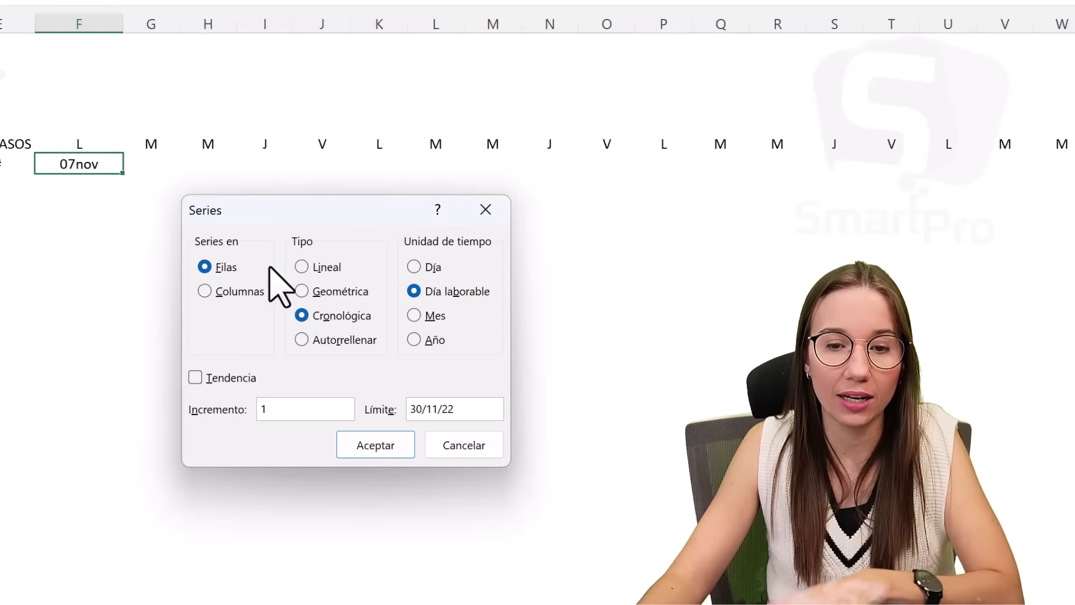
left_click(473, 419)
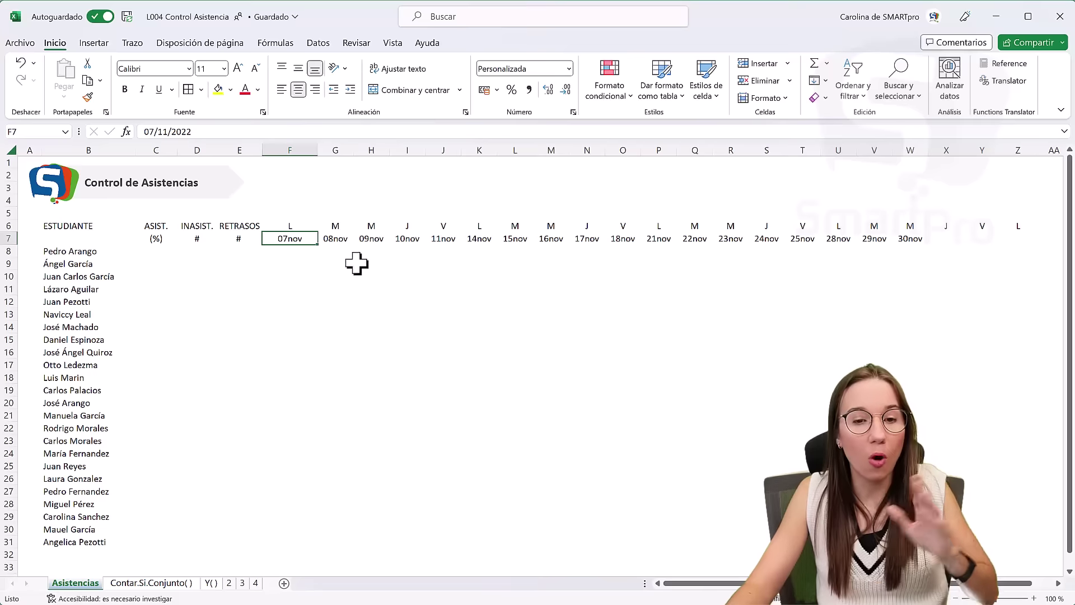
Confirm 14nov follows 11nov and delete the surplus day letters in X6:Z6
left_click(447, 241)
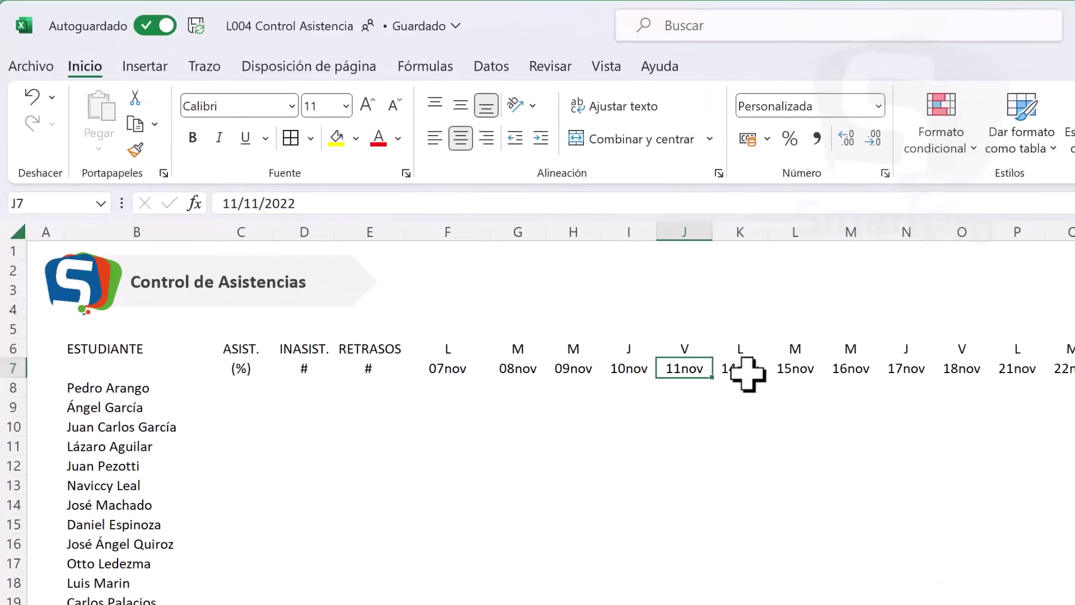
left_click(483, 242)
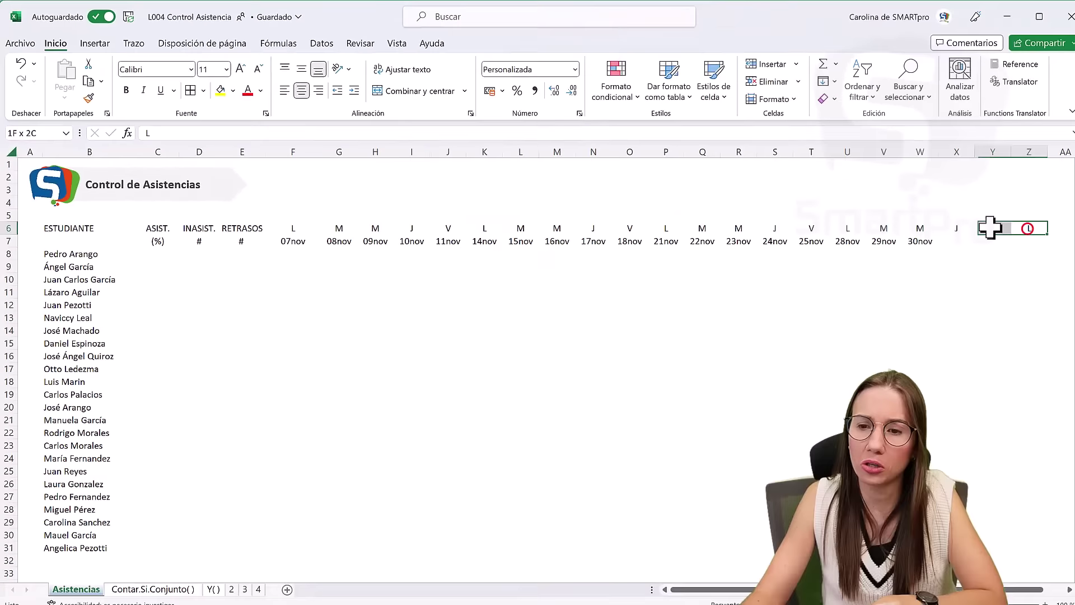
left_click_drag(1018, 226, 952, 225)
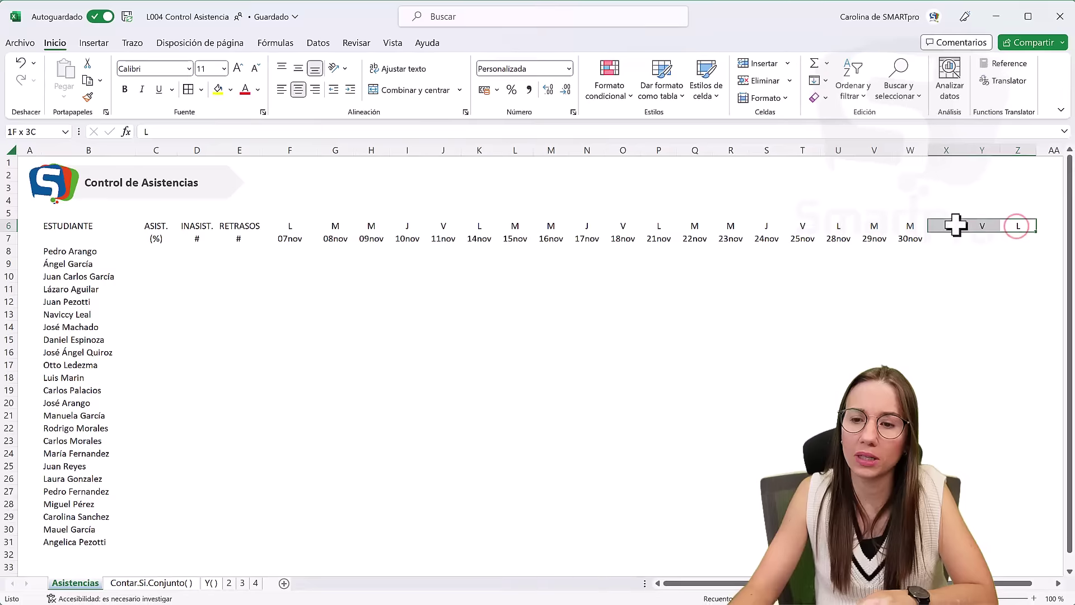
key("Left")
key("Left")
key("Left")
key("Left")
key("Left")
key("Left")
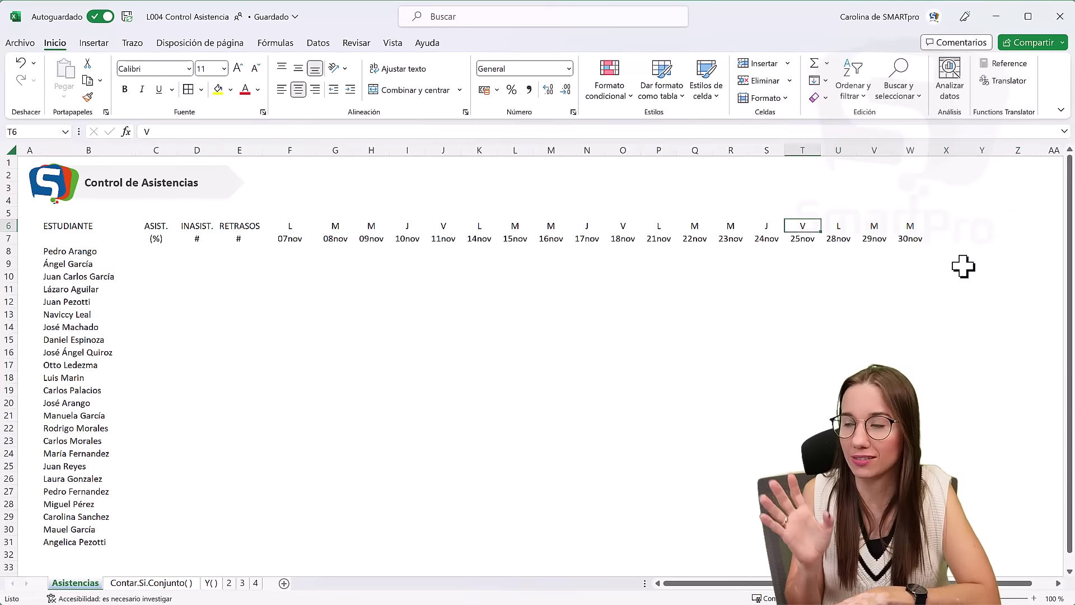
key("Left")
key("Left")
key("Down")
key("Down")
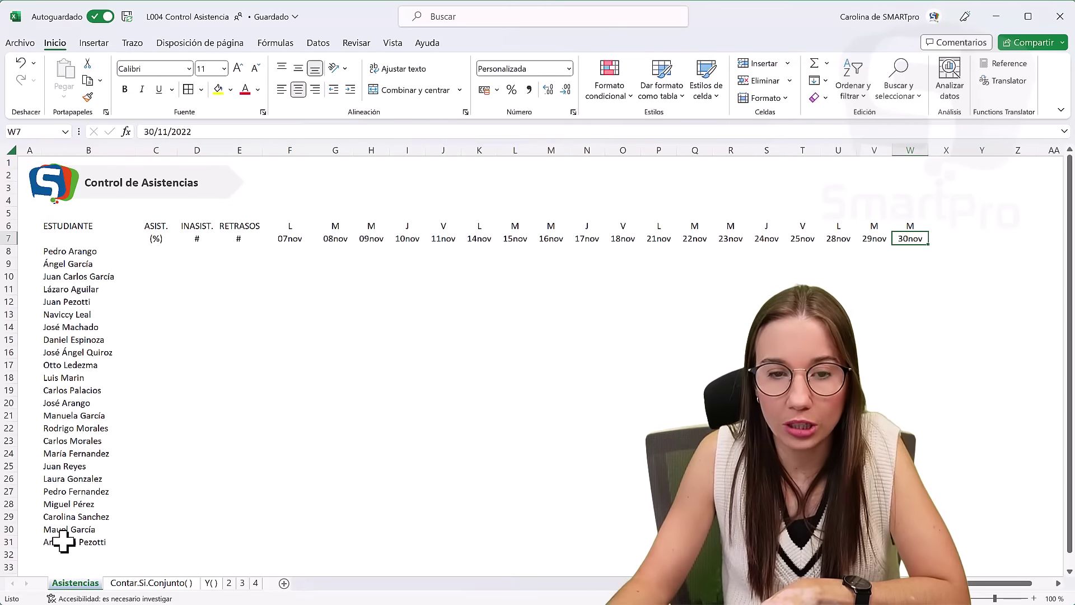
left_click(63, 541, "shift")
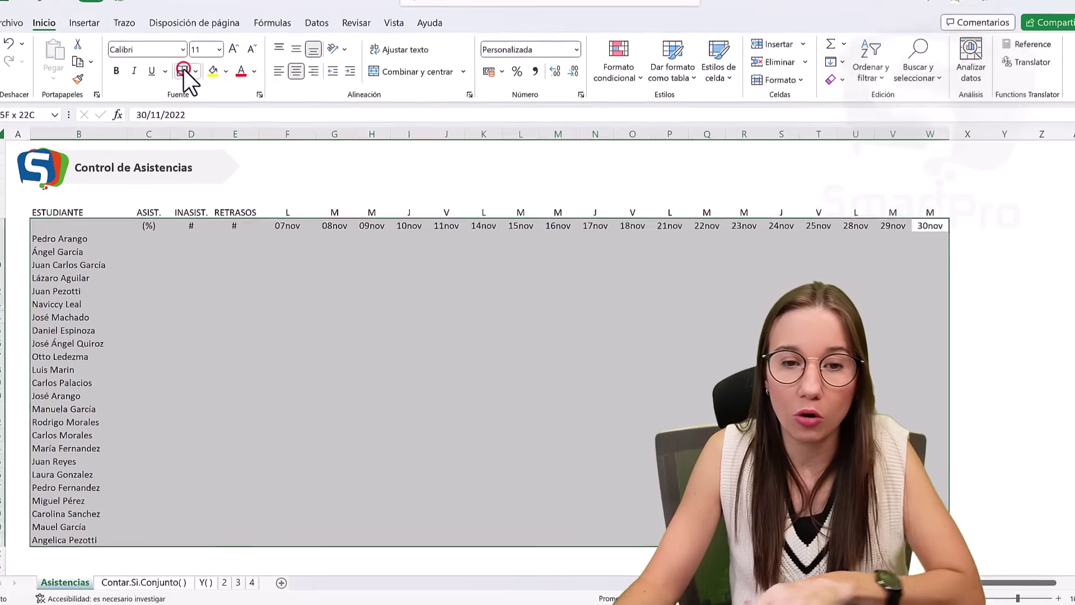
key("ctrl+1")
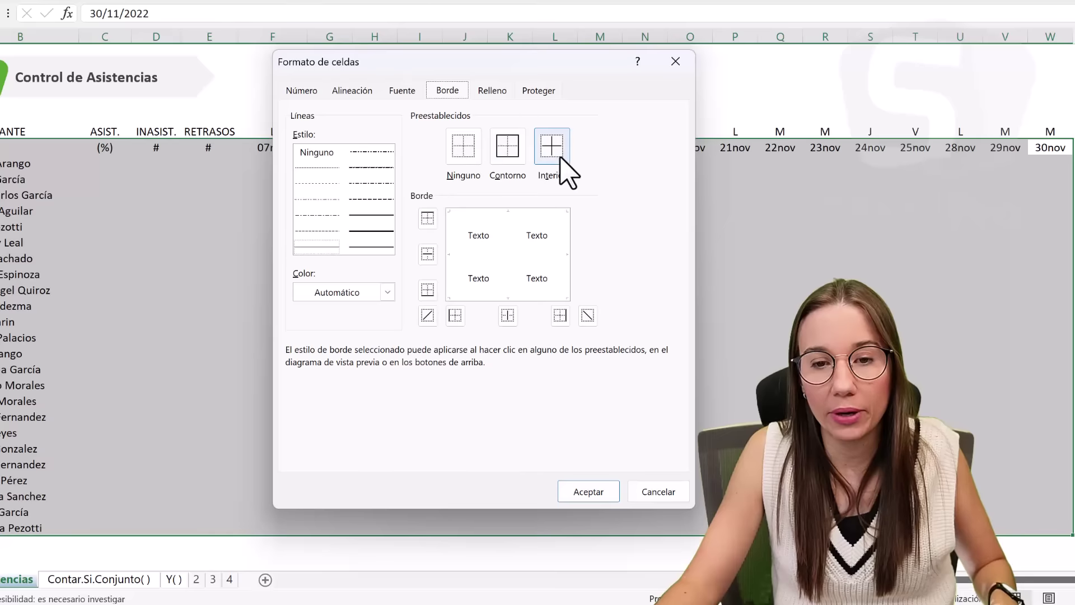
left_click(506, 166)
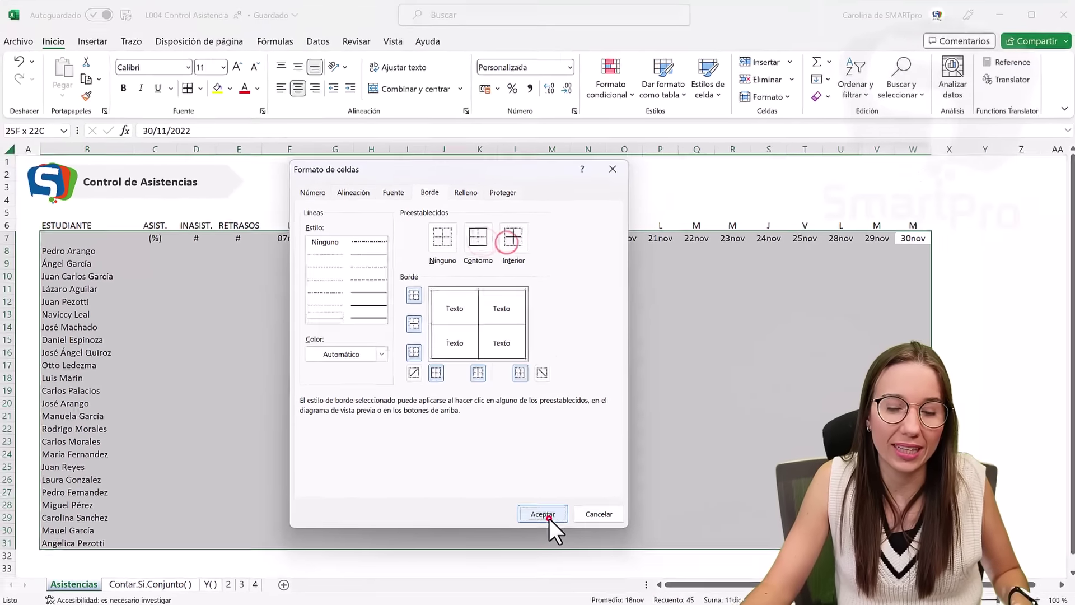
left_click(549, 519)
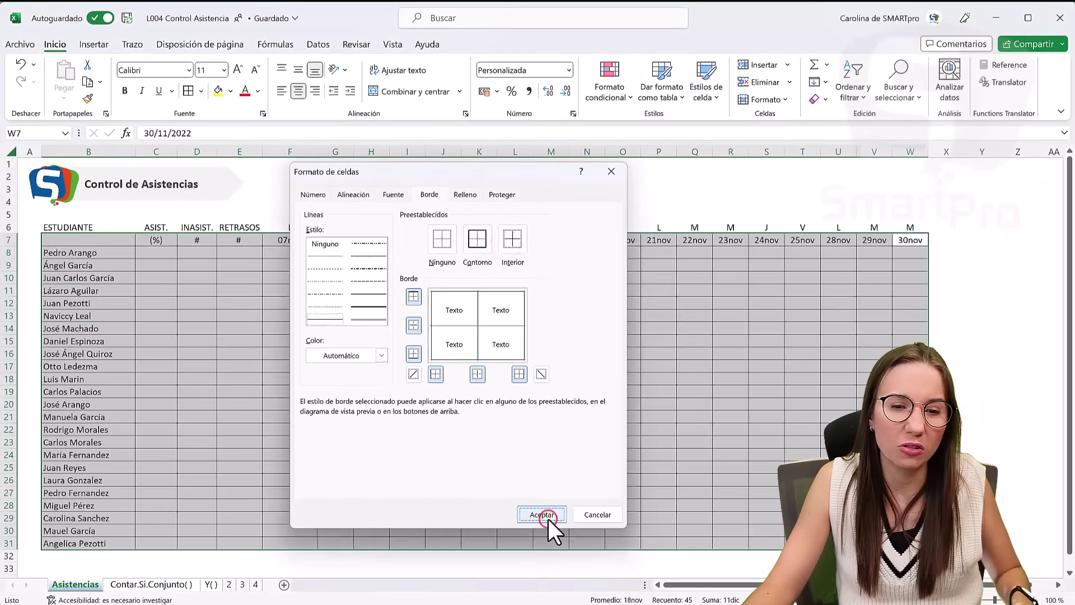
left_click(492, 455)
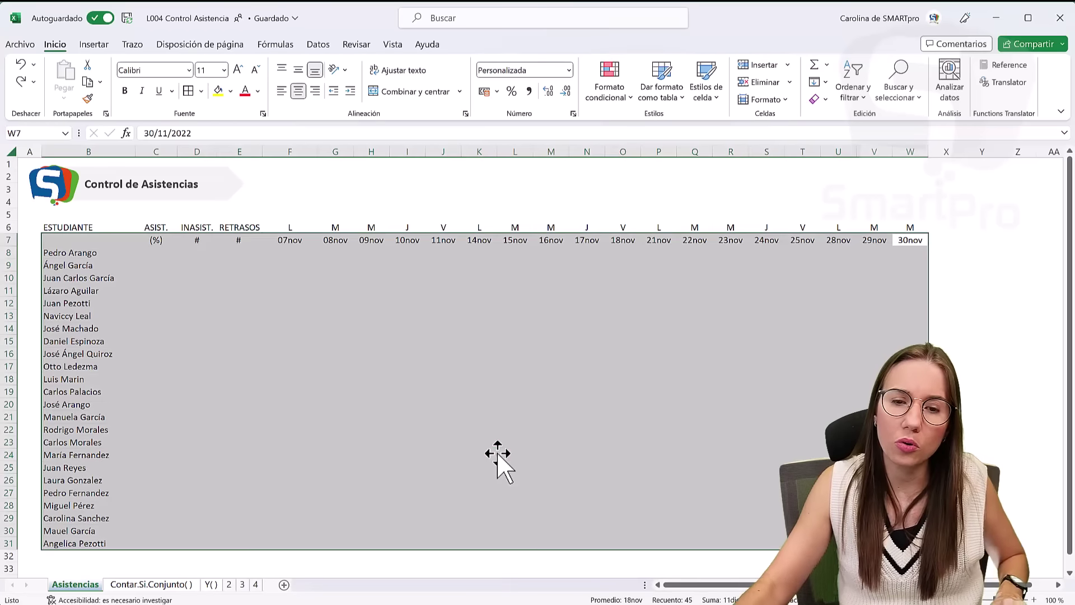
key("ctrl+z")
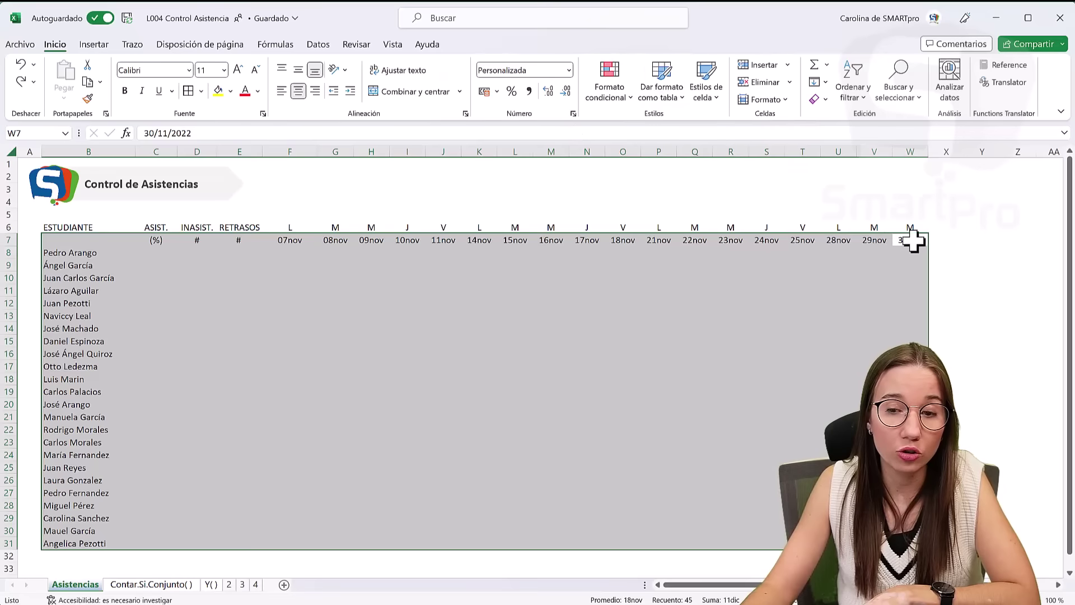
left_click(897, 240)
left_click(911, 227)
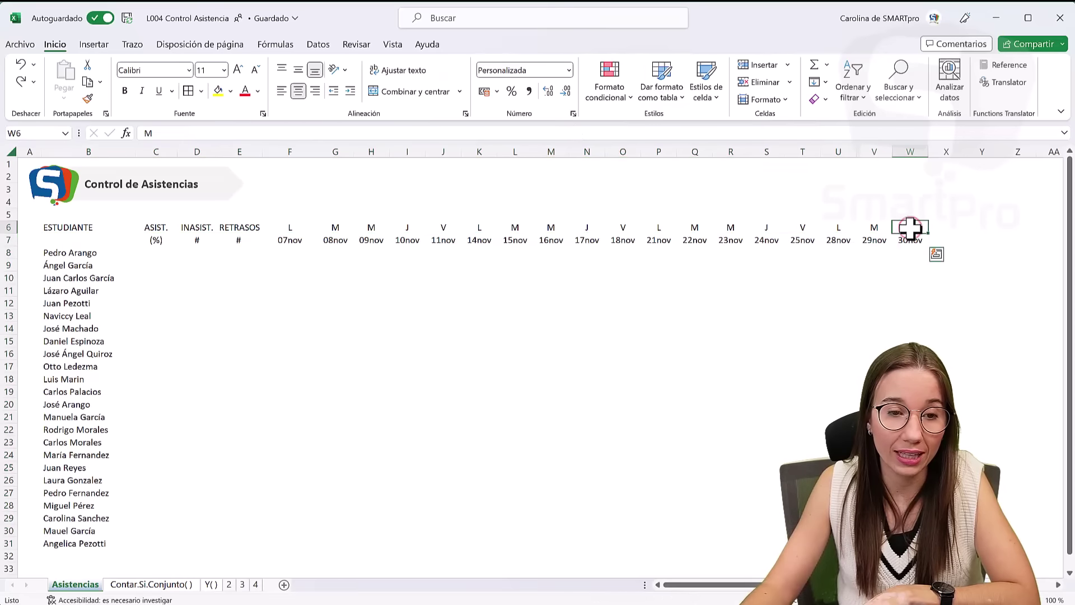
left_click_drag(885, 249, 62, 541)
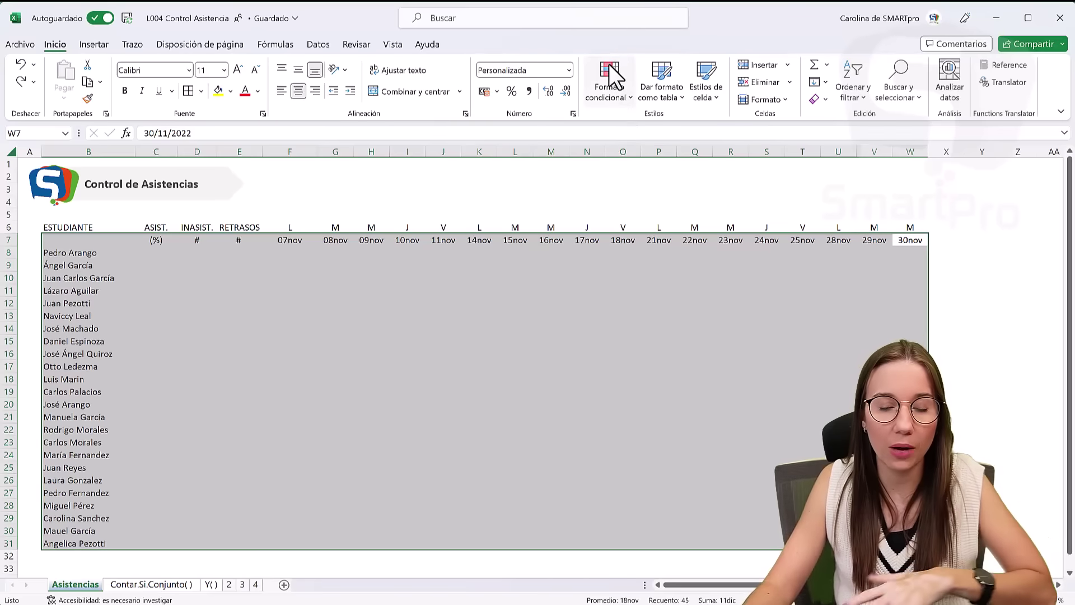
Format B7:W31 as a grey-styled table with headers
left_click(661, 87)
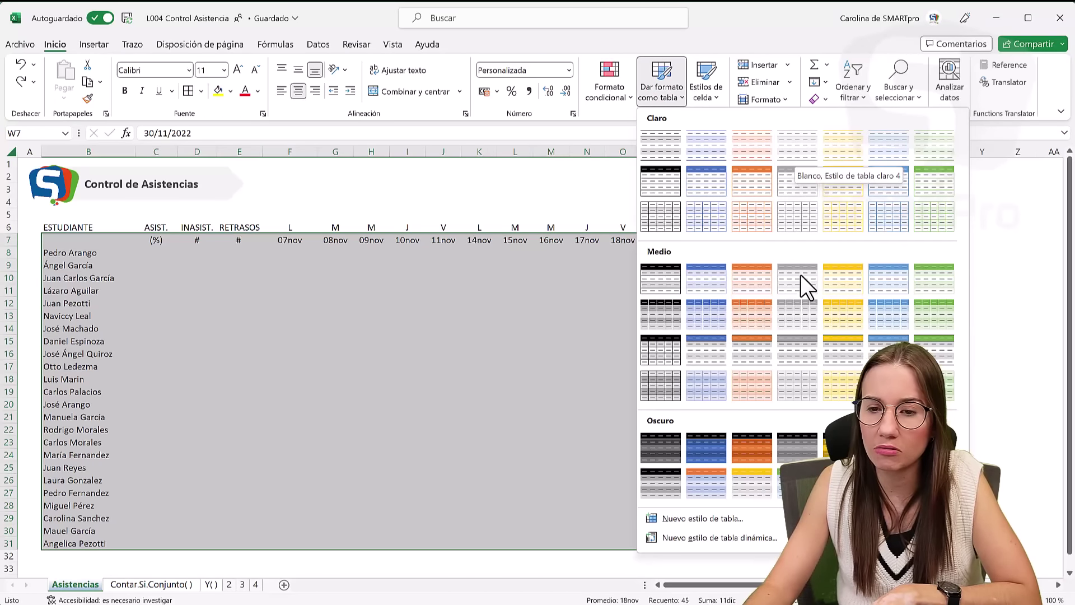
left_click(800, 318)
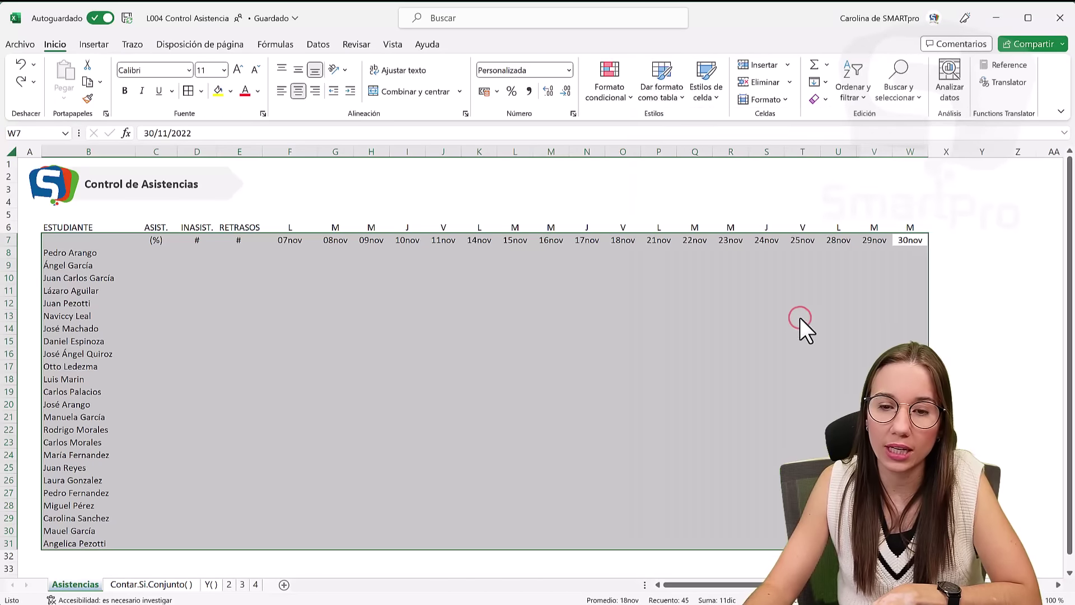
left_click(465, 384)
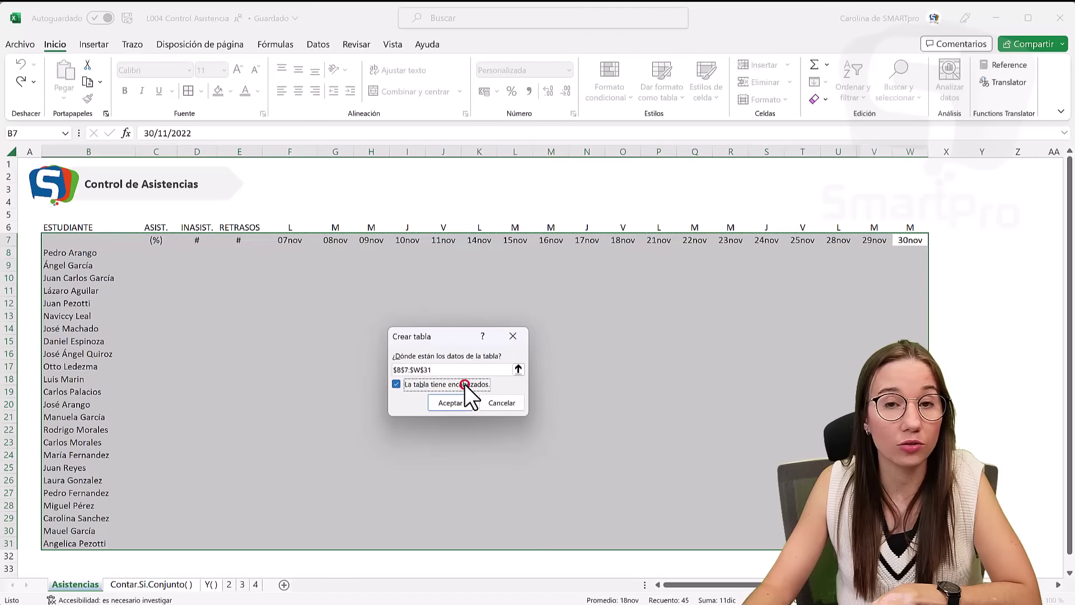
left_click(452, 404)
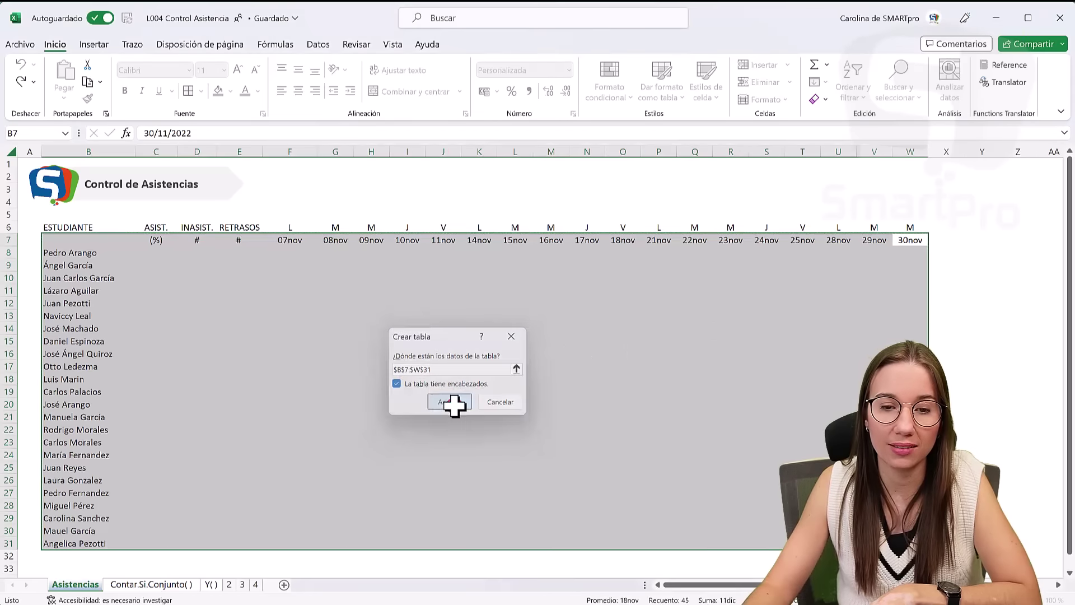
left_click(495, 331)
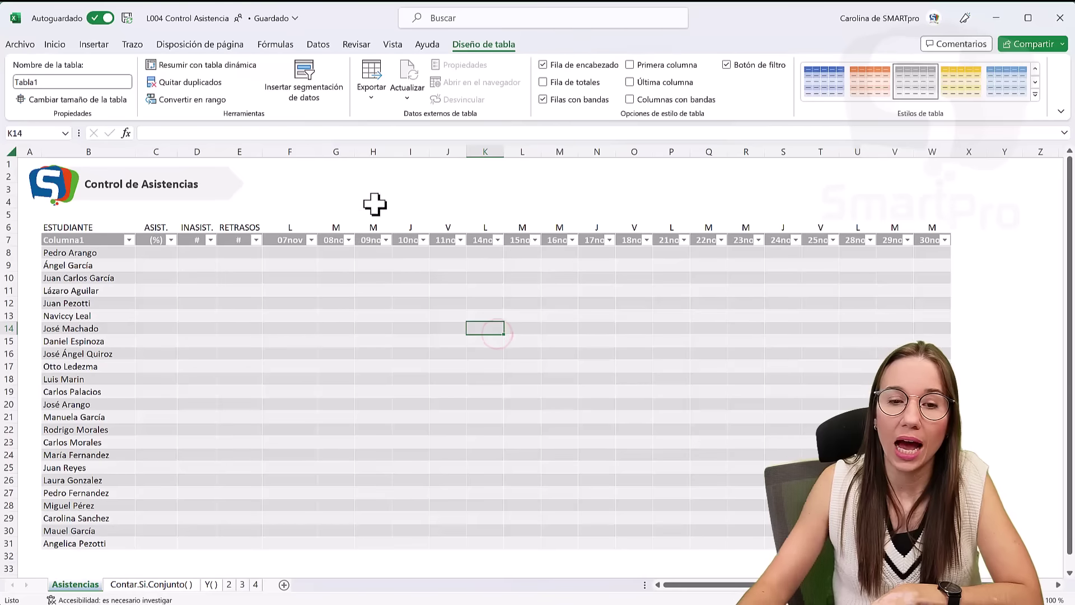
left_click(83, 239)
left_click(52, 48)
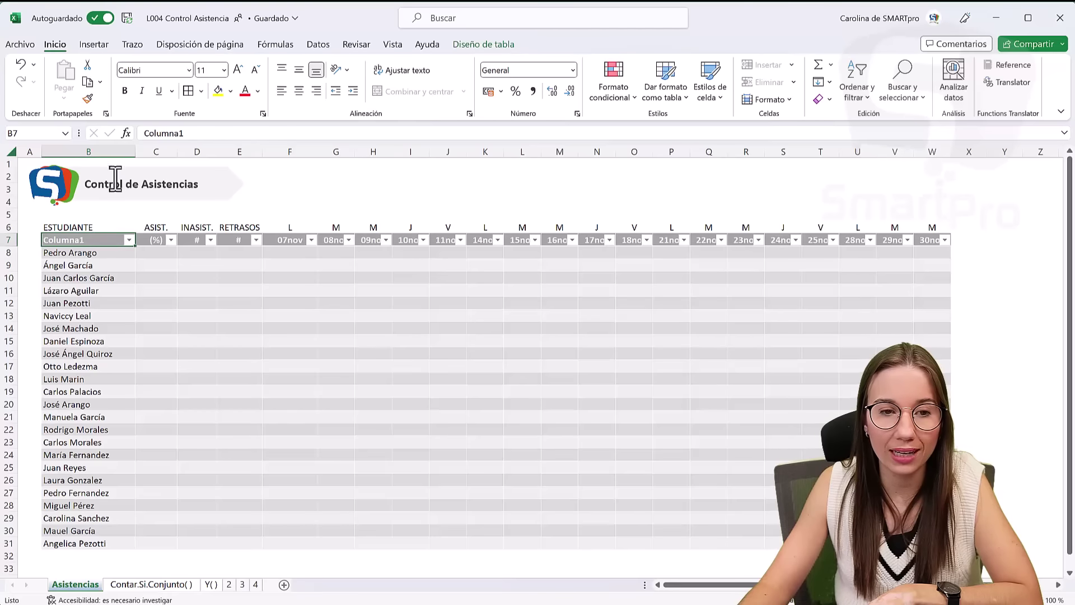
Paint the table header format onto B6:W6, centre the labels, and left-align ESTUDIANTE
left_click(88, 99)
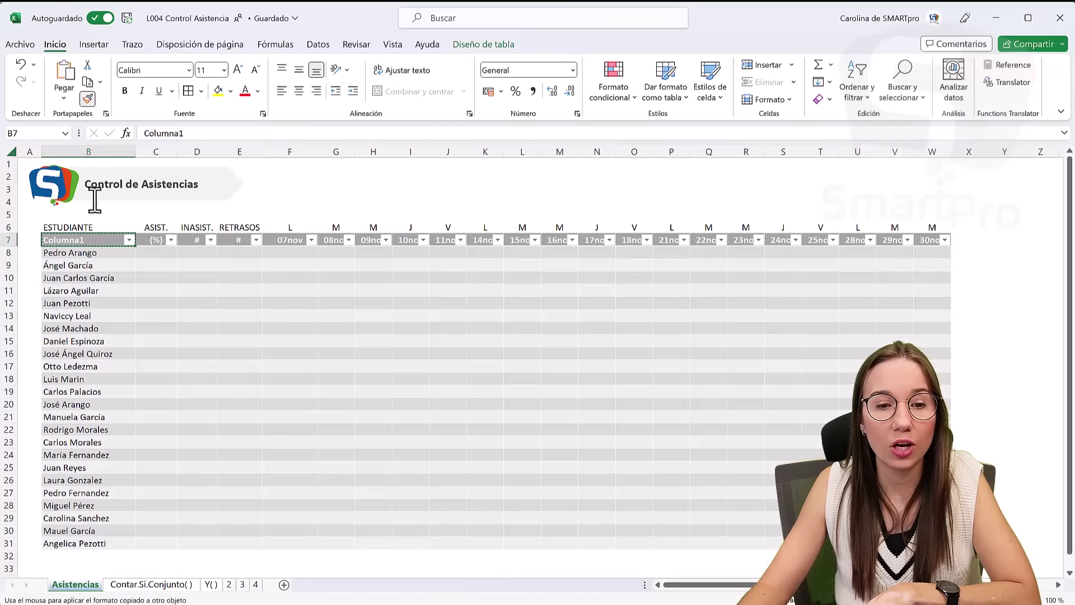
left_click_drag(98, 227, 927, 225)
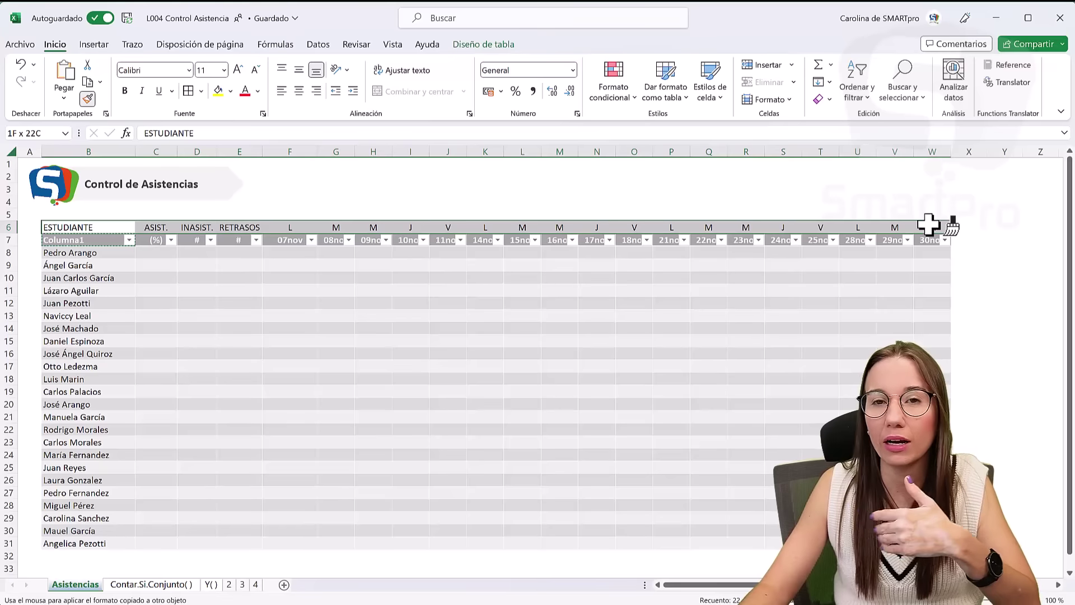
left_click_drag(929, 226, 929, 226)
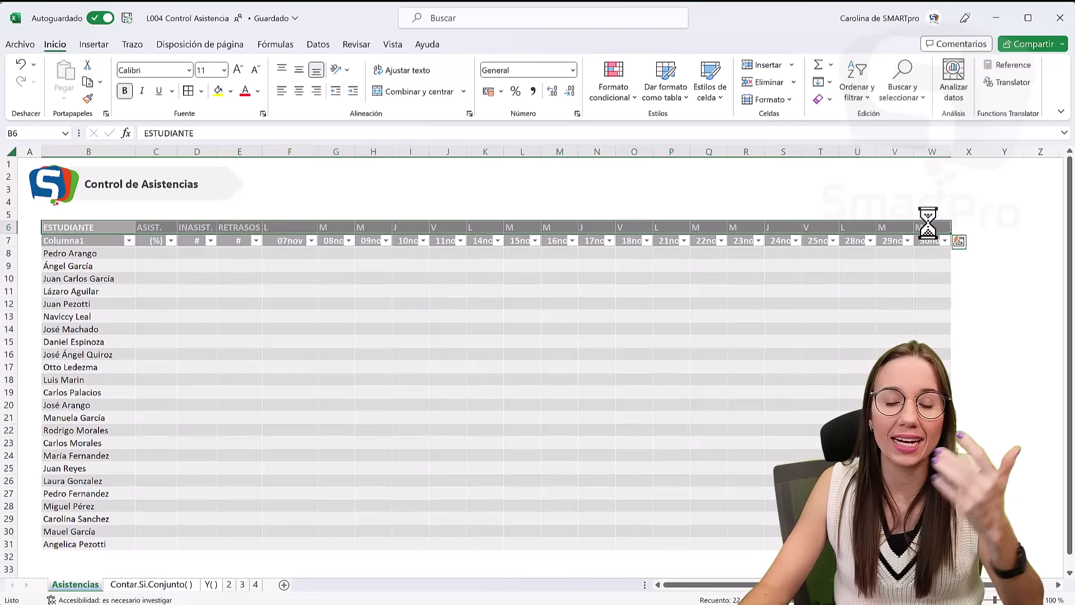
left_click(299, 91)
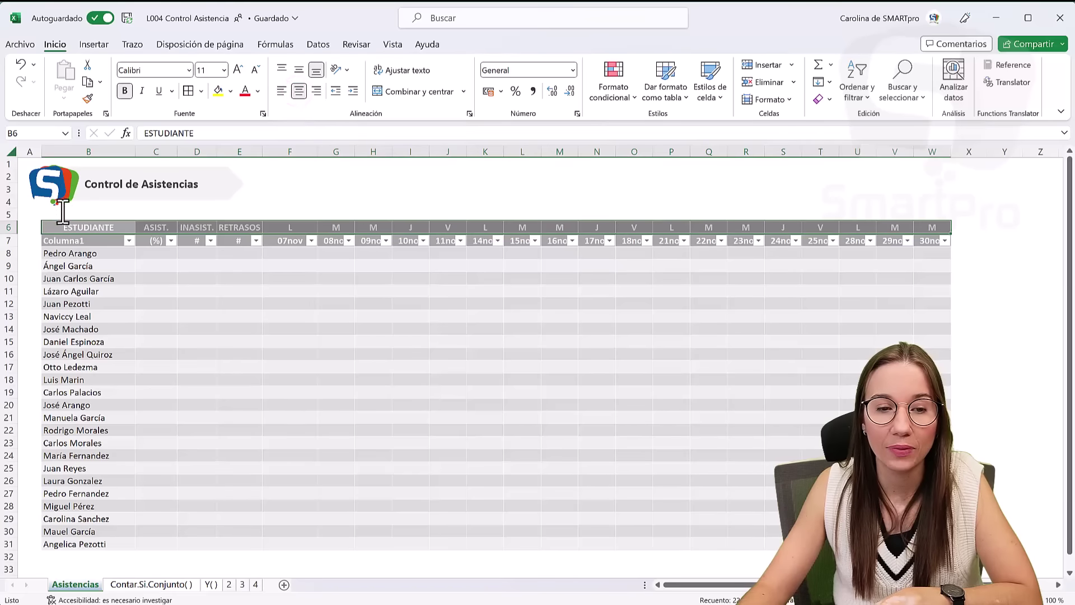
left_click(100, 226)
left_click(282, 90)
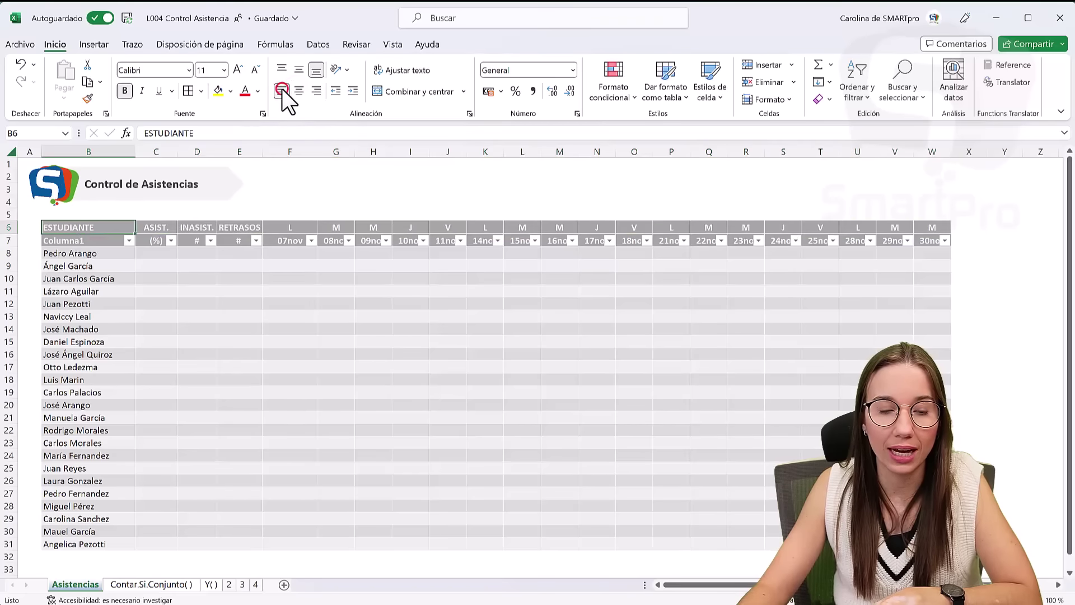
key("Down")
key("Down")
key("Up")
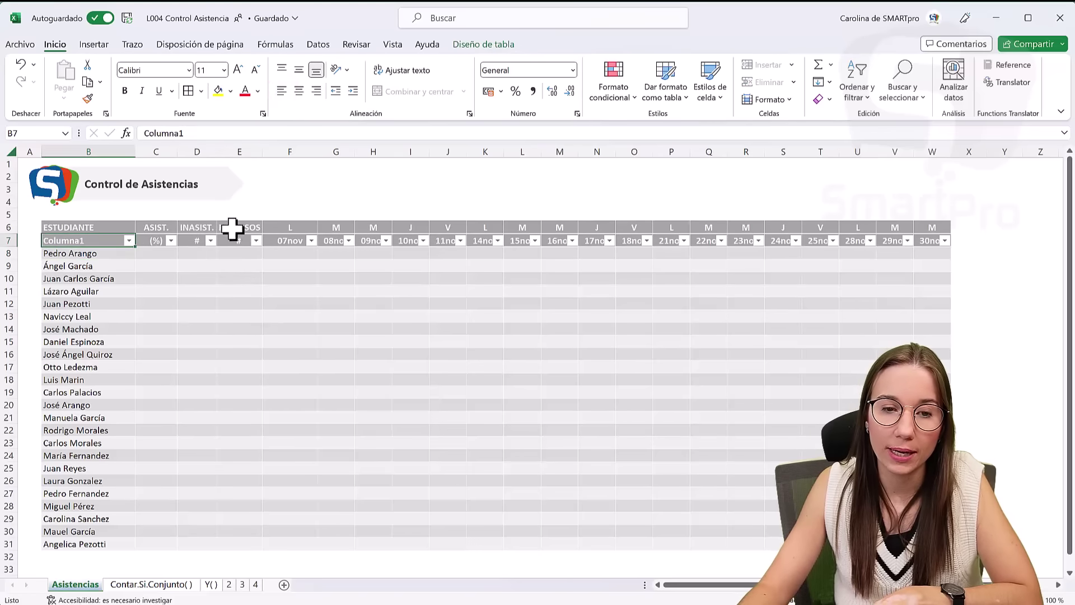
Fill the header cells B6:E7 with dark grey
left_click_drag(247, 227, 103, 241)
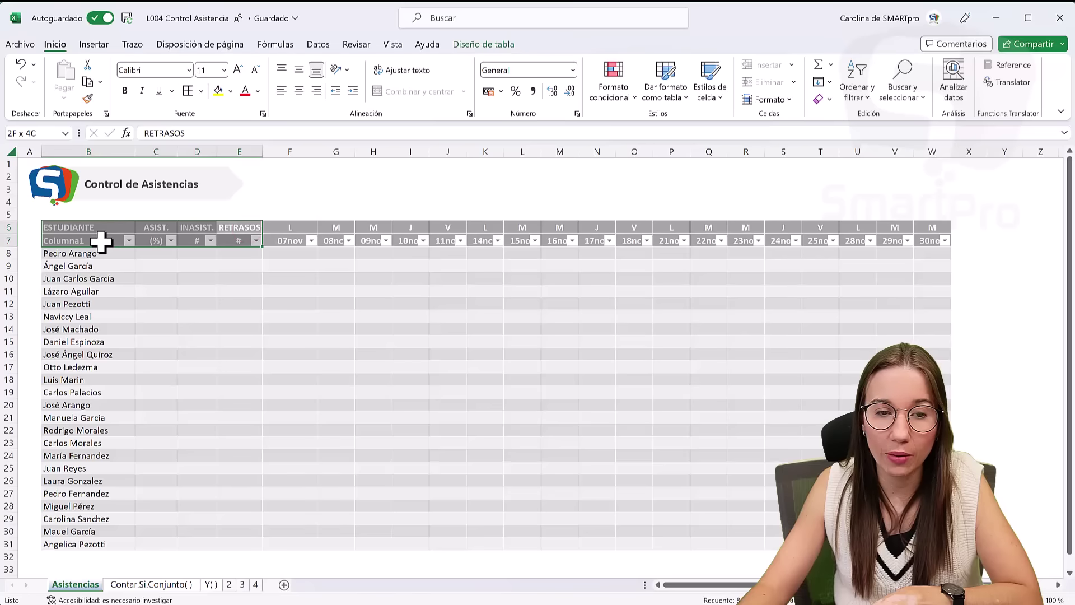
left_click(232, 90)
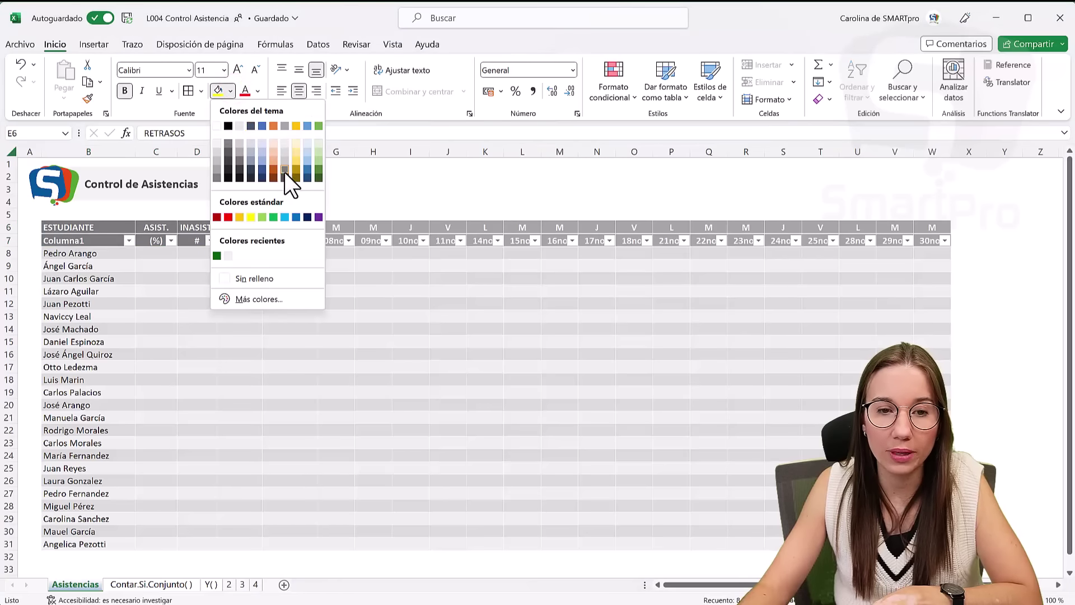
left_click(285, 176)
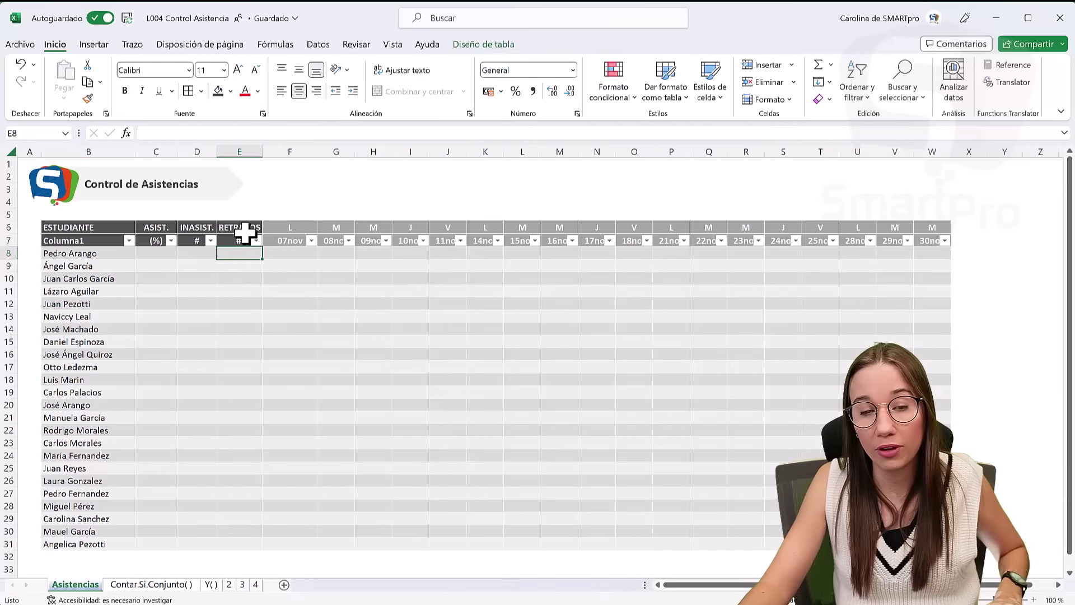
Narrow the date columns F through W together to a uniform width of 6.60
left_click_drag(241, 230, 101, 238)
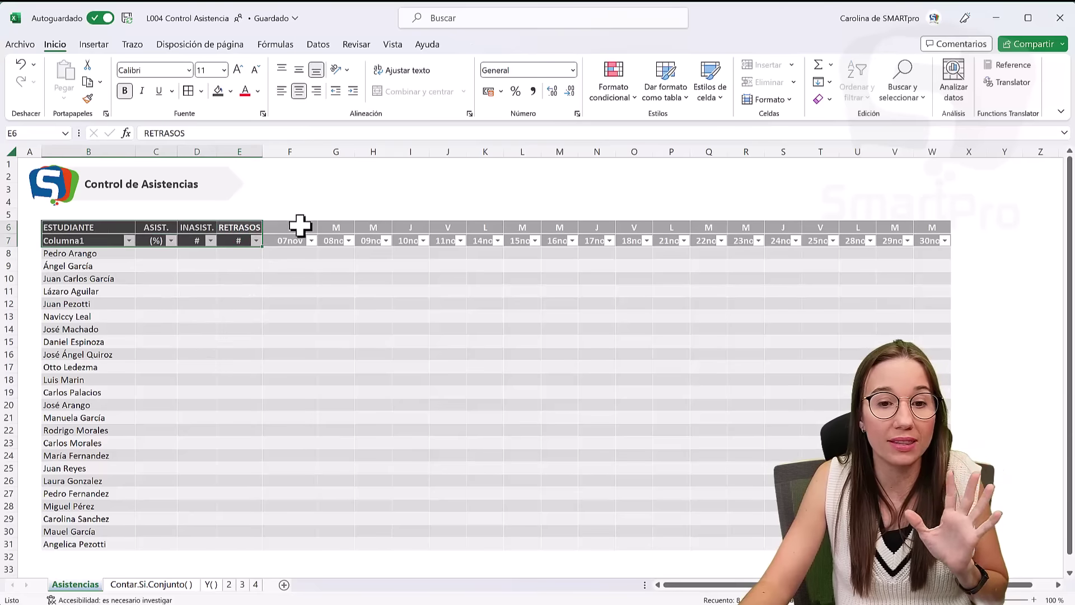
left_click_drag(300, 224, 852, 252)
left_click(515, 353)
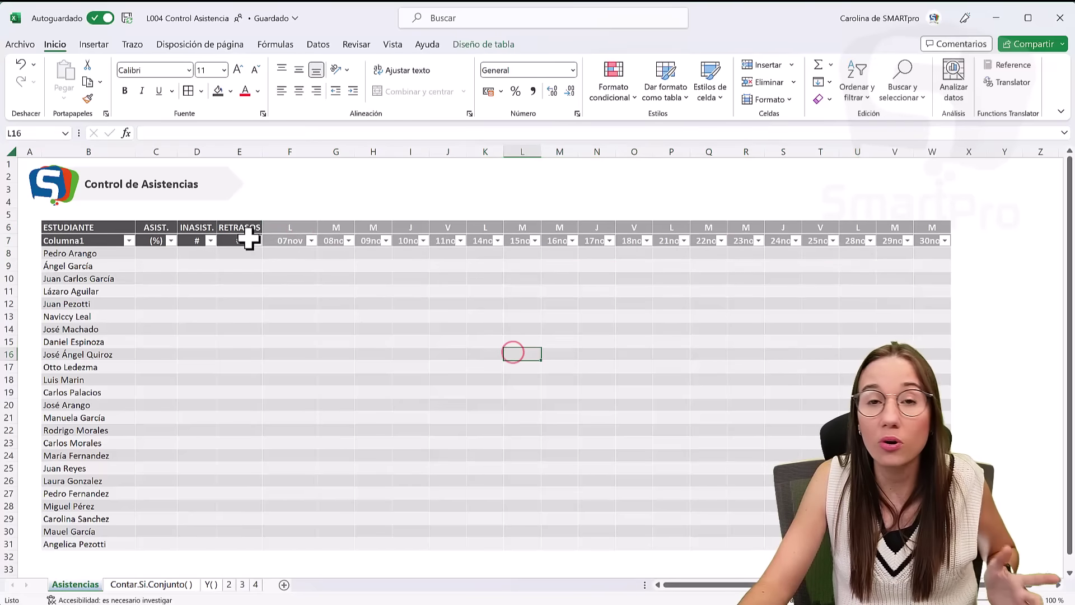
left_click(299, 408)
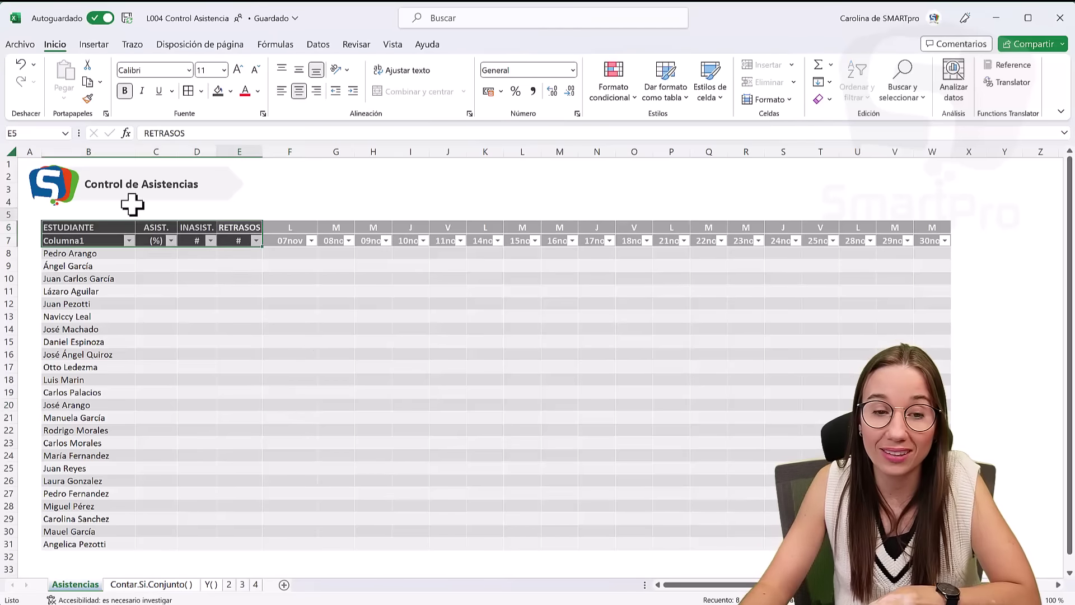
left_click_drag(292, 140, 917, 165)
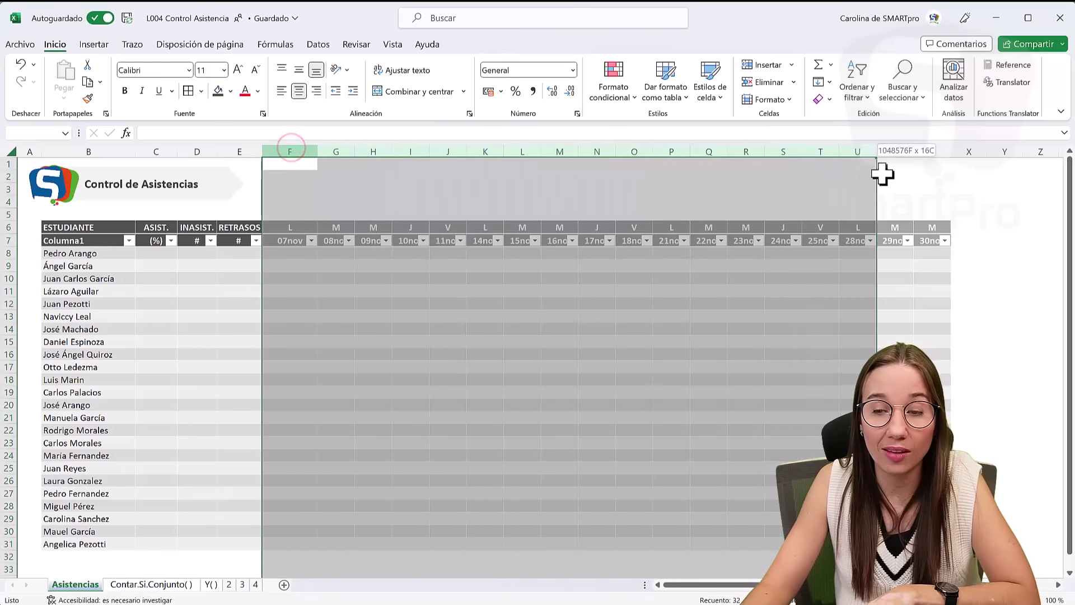
left_click(891, 178)
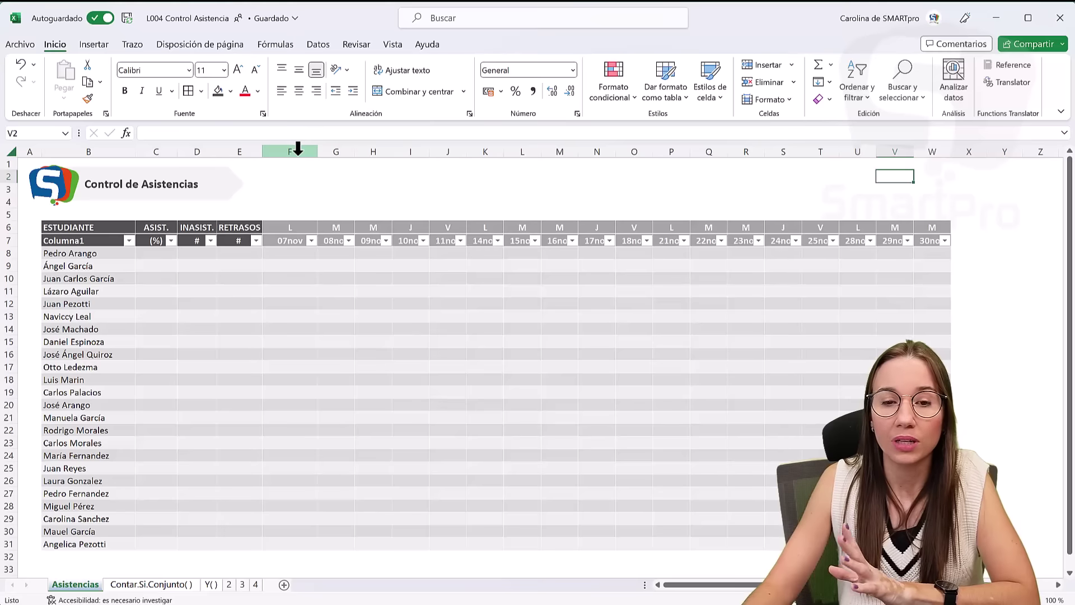
mouse_move(297, 148)
left_mouse_down()
mouse_move(907, 203)
mouse_move(934, 171)
mouse_move(289, 174)
left_mouse_up()
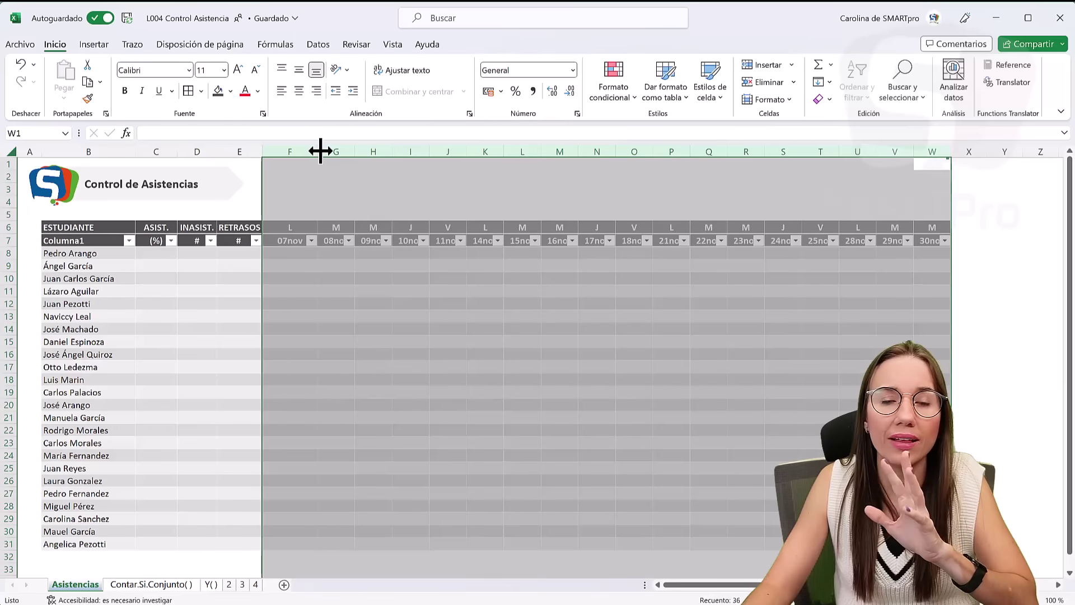
left_click_drag(321, 151, 301, 148)
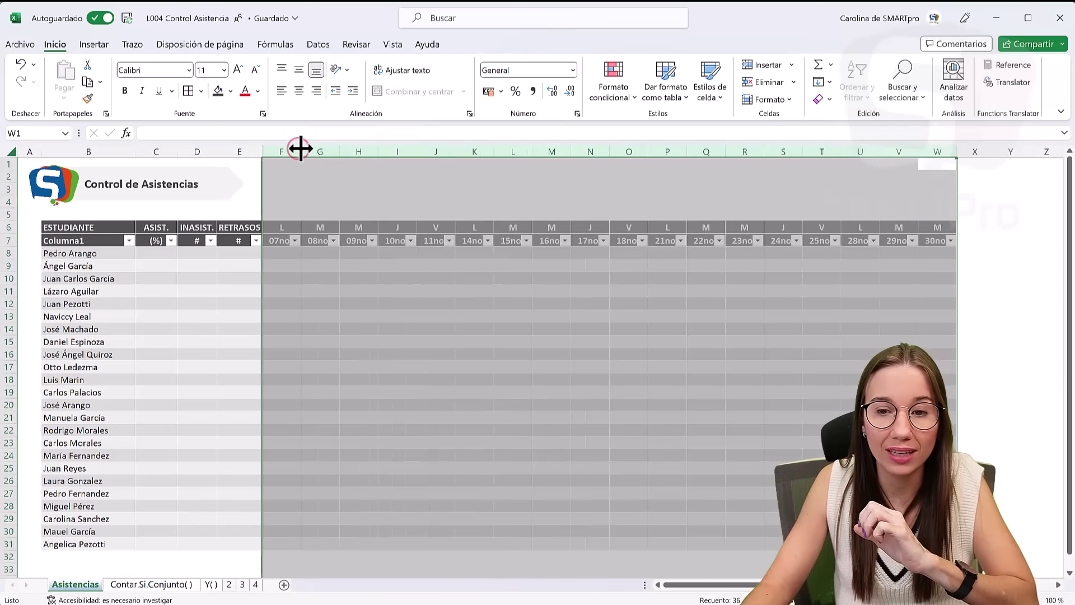
left_click(279, 243)
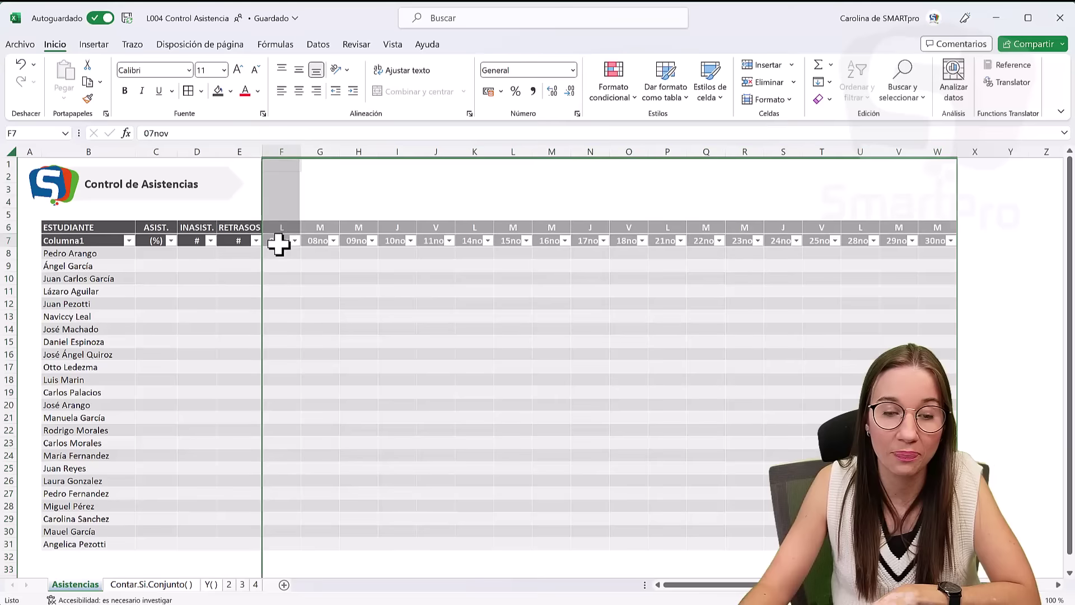
left_click(291, 285)
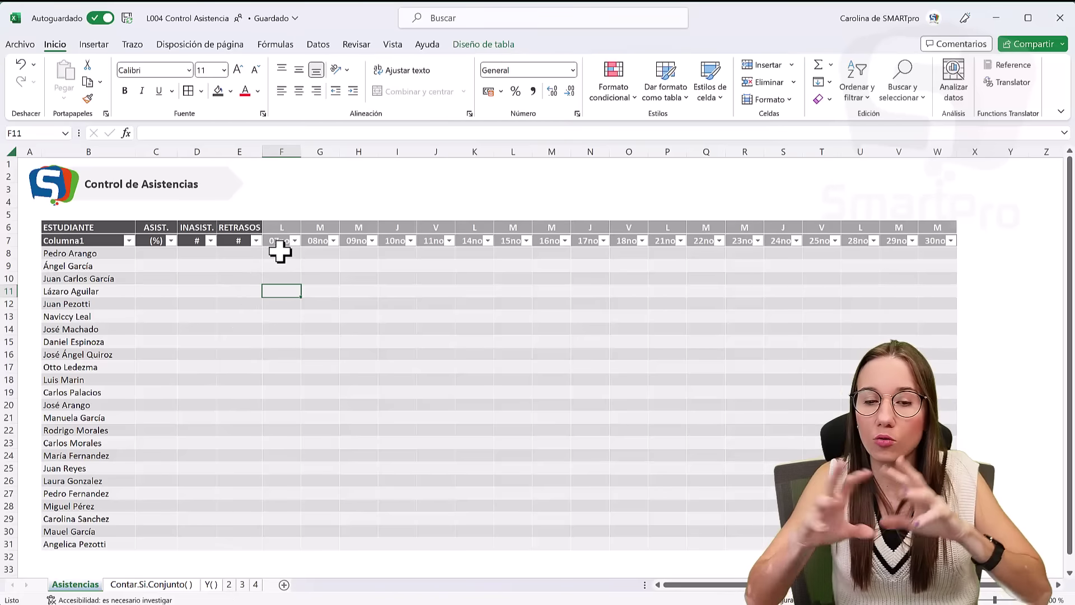
left_click(408, 294)
left_click(699, 312)
left_click(695, 402)
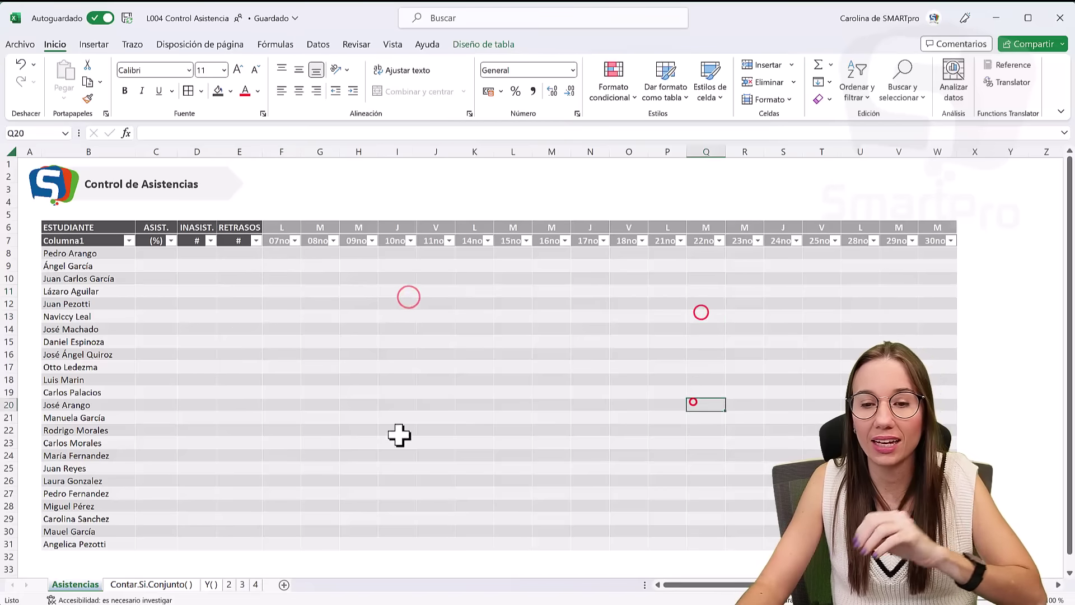
left_click(372, 436)
left_click(380, 330)
key("Up")
key("Up")
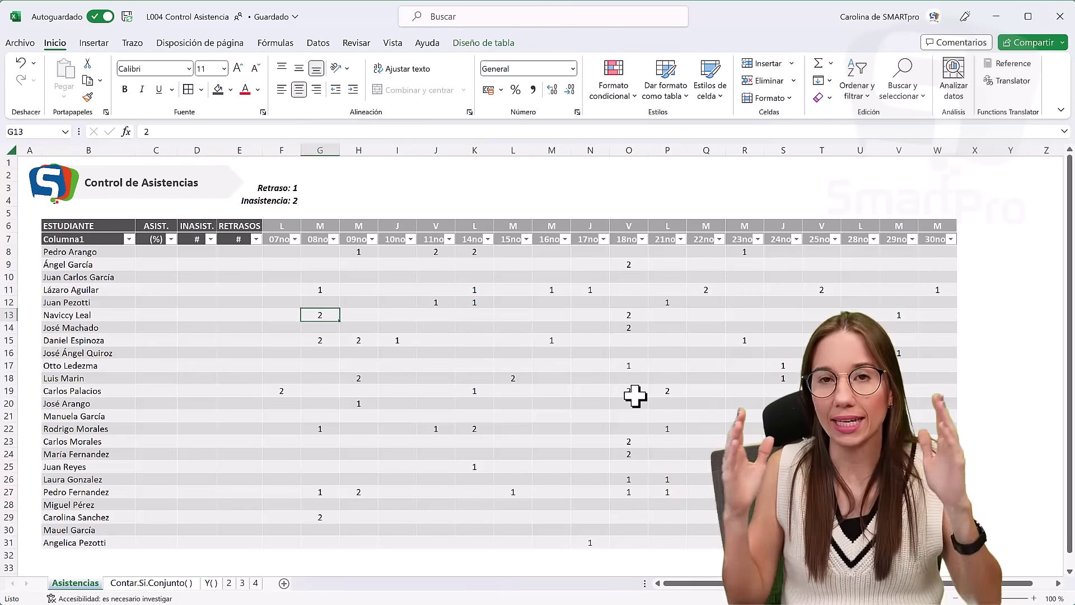
key("Up")
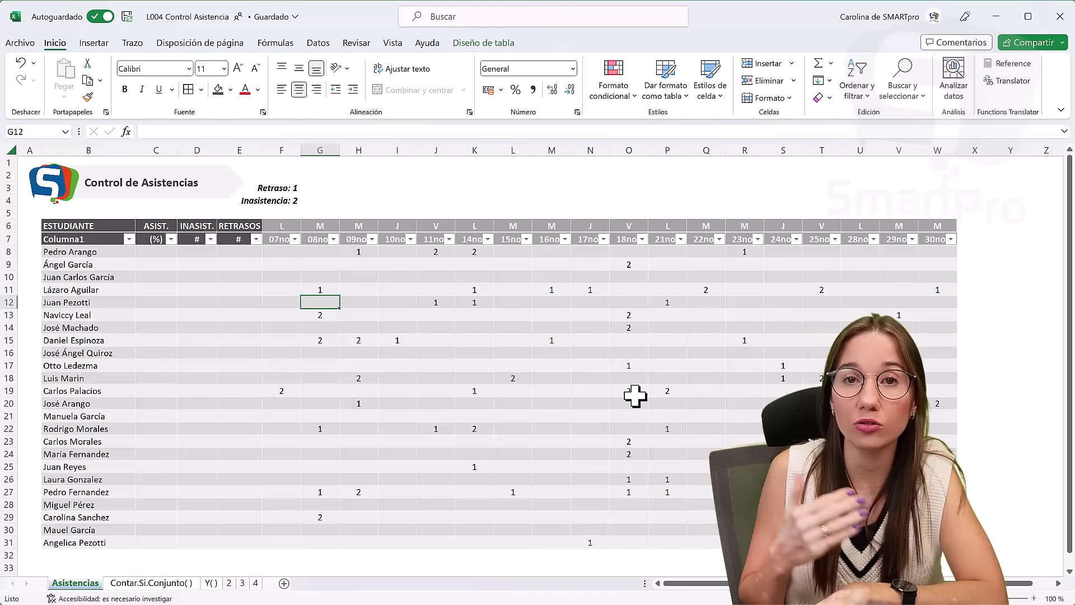
key("Up")
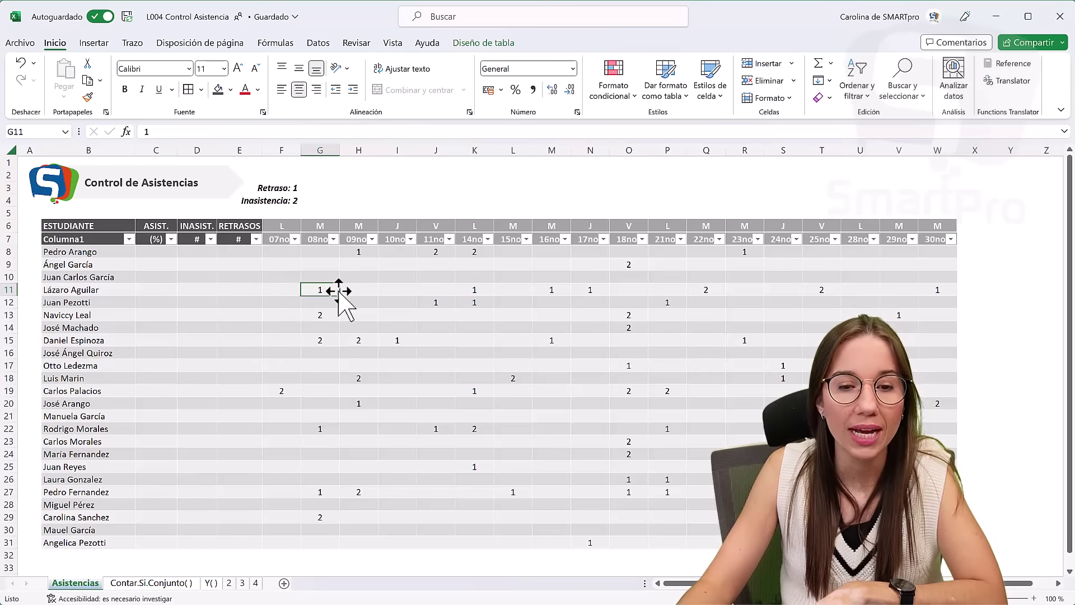
left_click(358, 253)
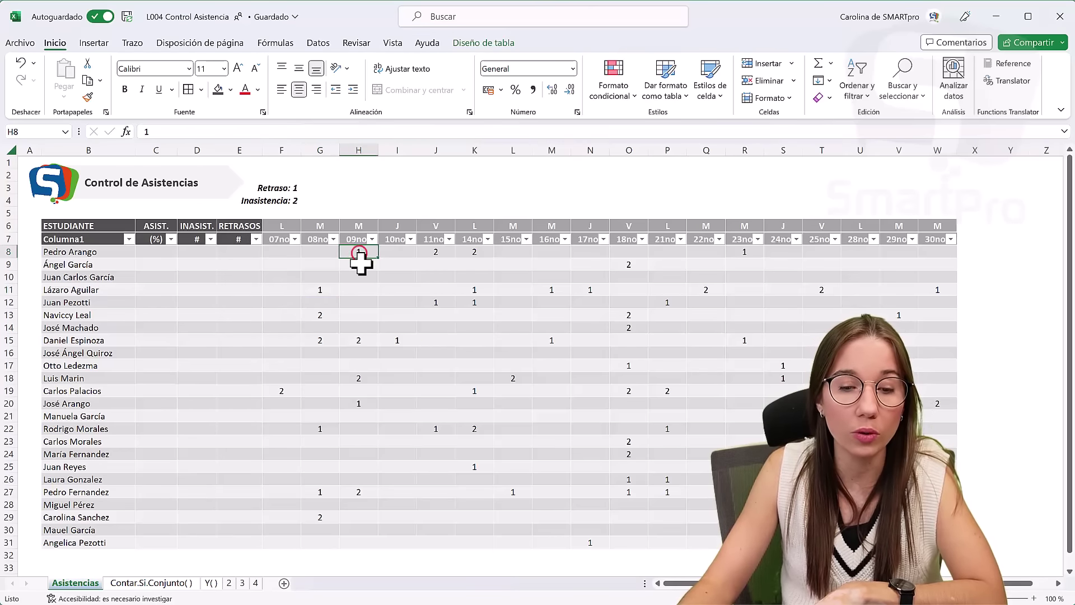
left_click(325, 317)
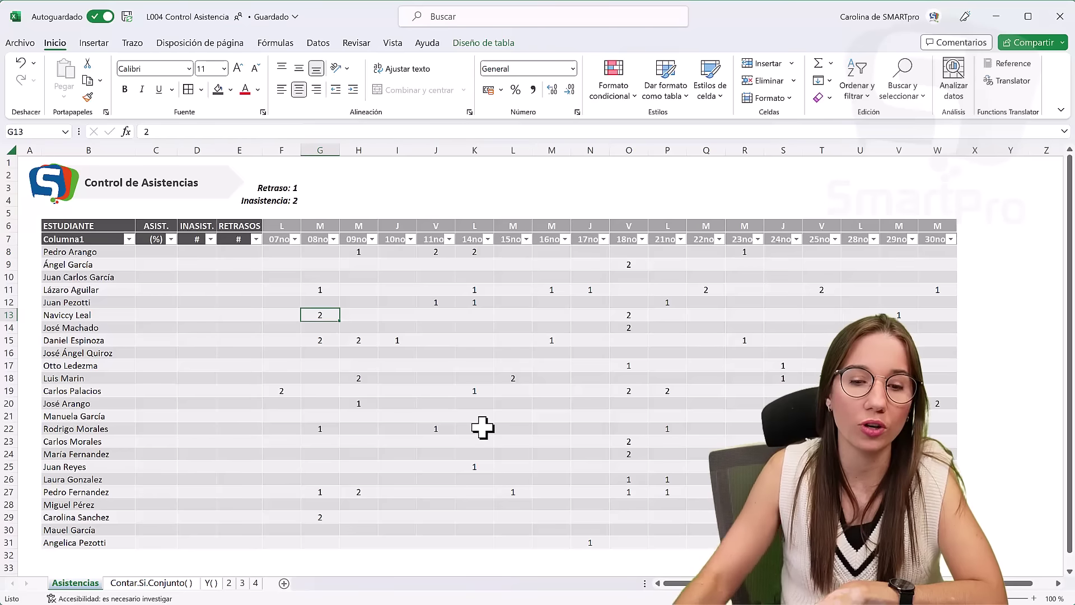
left_click(326, 289)
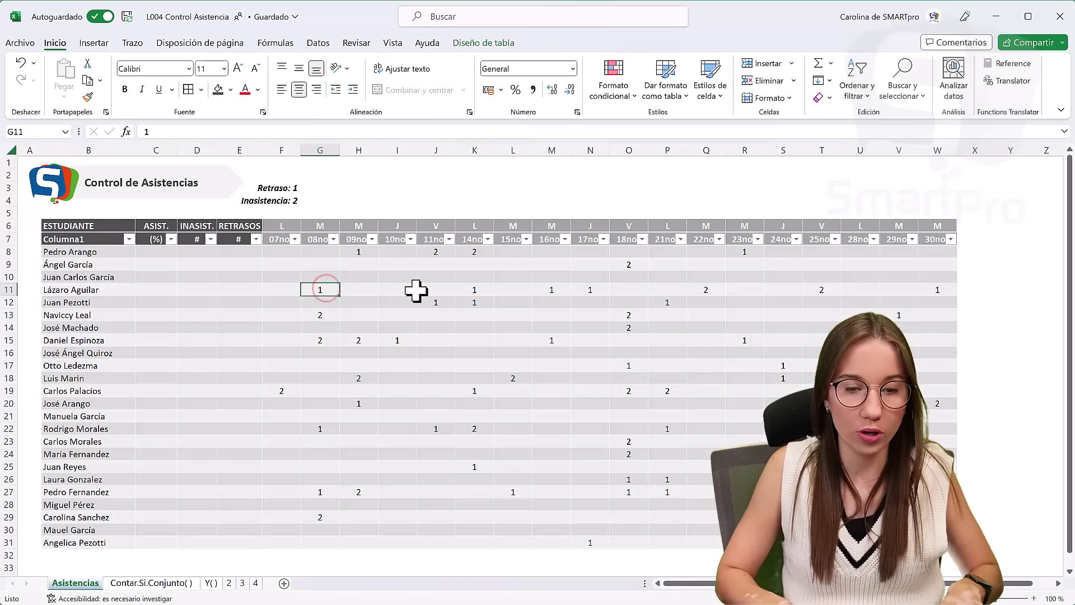
type("r")
key("Return")
key("Caps_Lock")
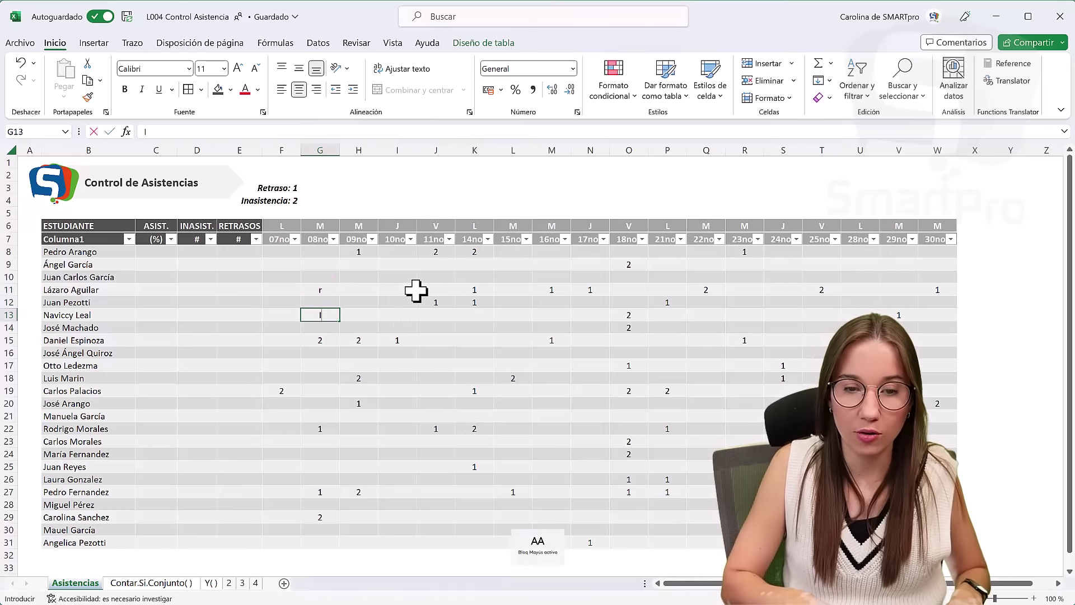
type("I")
key("Return")
key("ctrl+z")
key("ctrl+z")
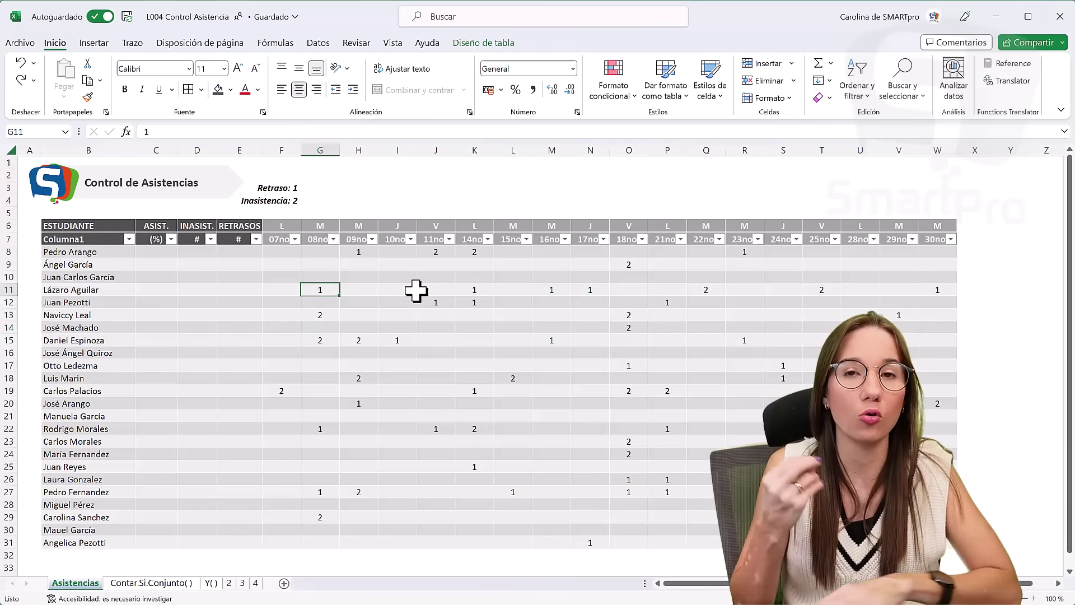
key("Left")
key("Up")
key("Up")
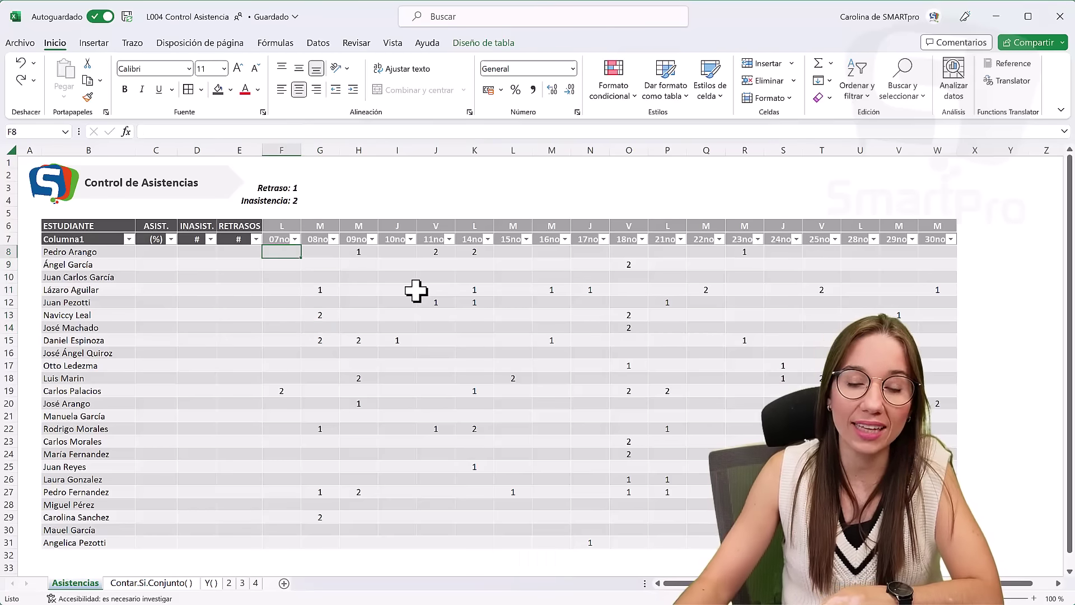
left_click(258, 582)
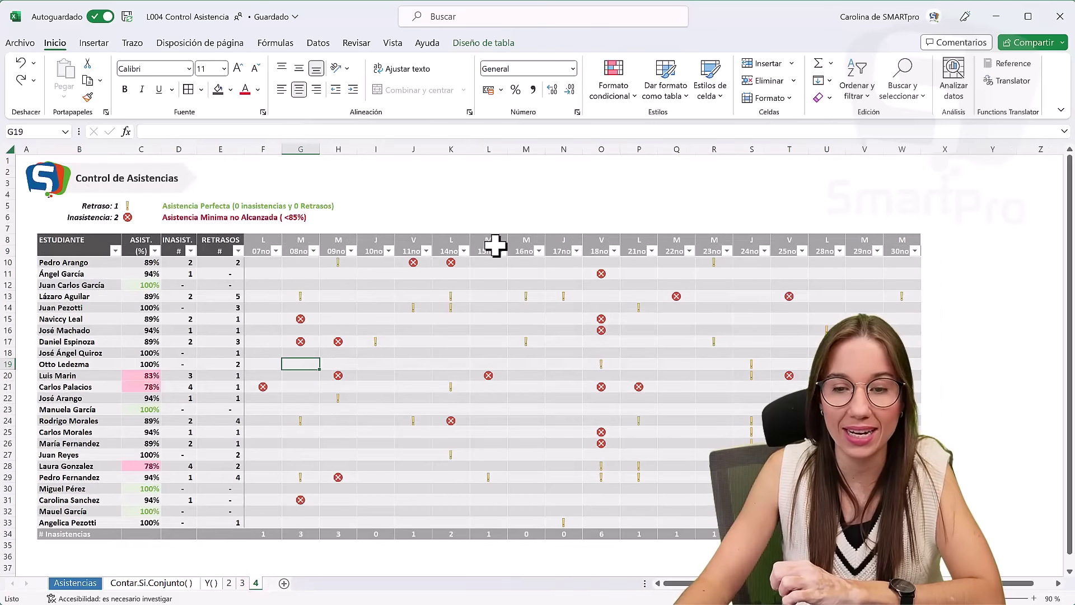
left_click(454, 338)
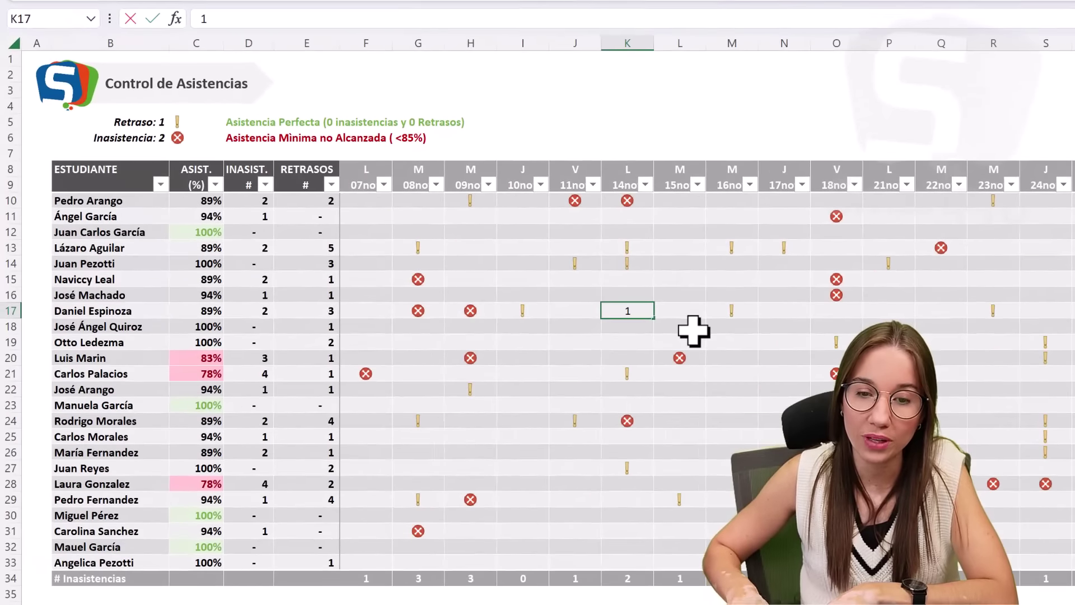
left_click(628, 311)
type("1")
key("ctrl+Return")
type("2")
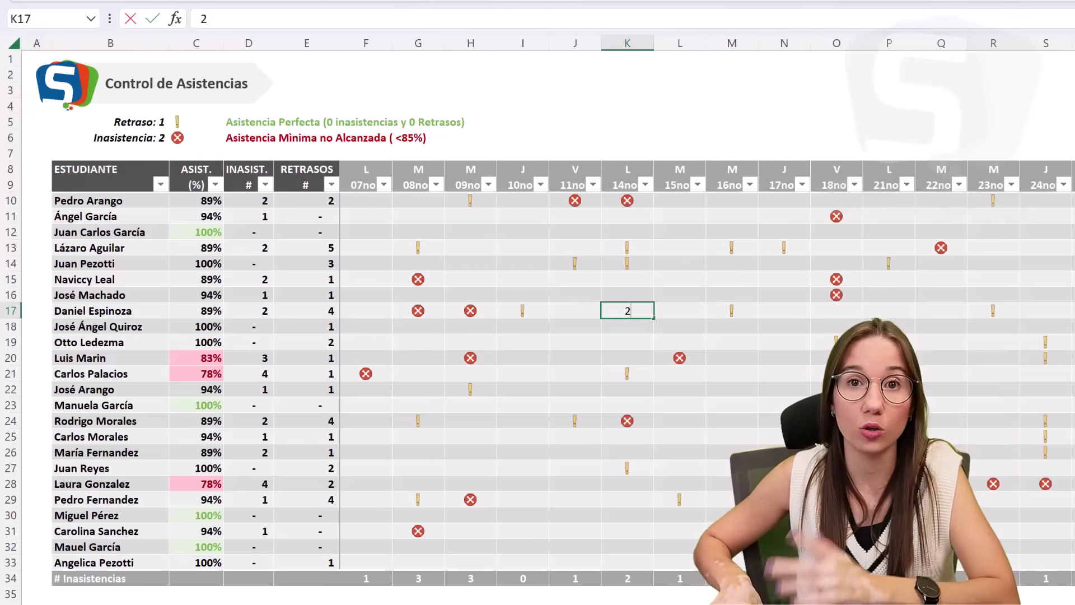
key("Return")
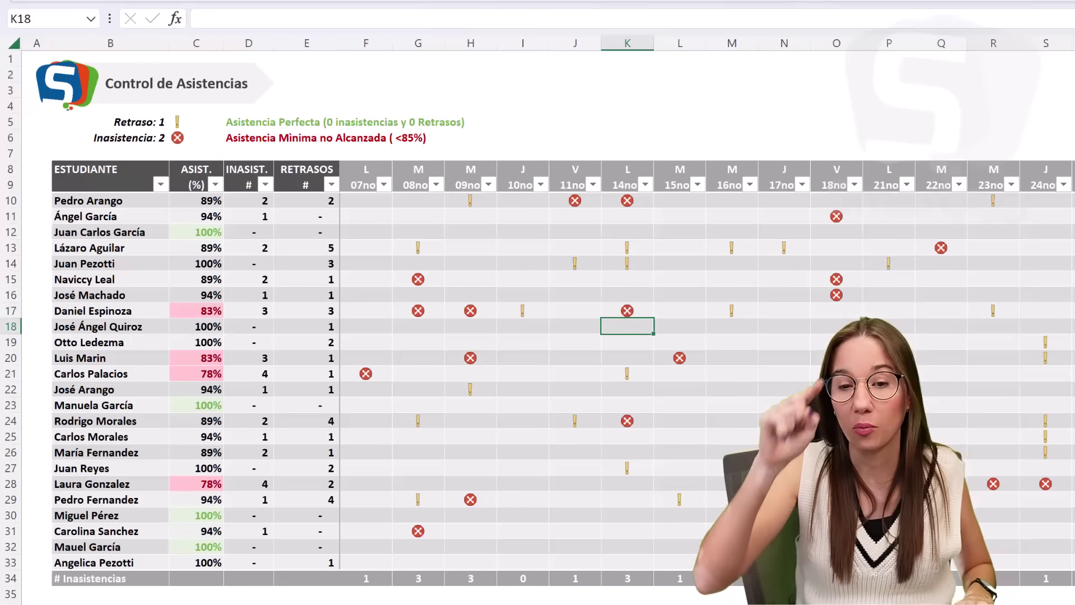
key("Up")
key("Delete")
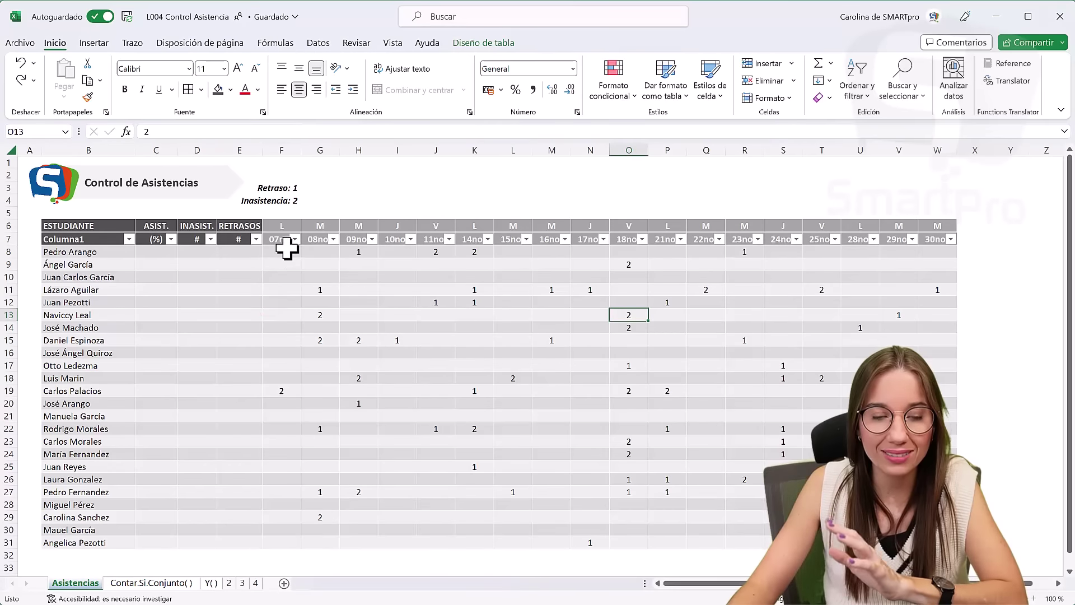
Apply the 3 Symbols (Circled) icon set to the attendance cells F8:W31
mouse_move(286, 250)
left_mouse_down()
mouse_move(725, 470)
mouse_move(946, 545)
left_mouse_up()
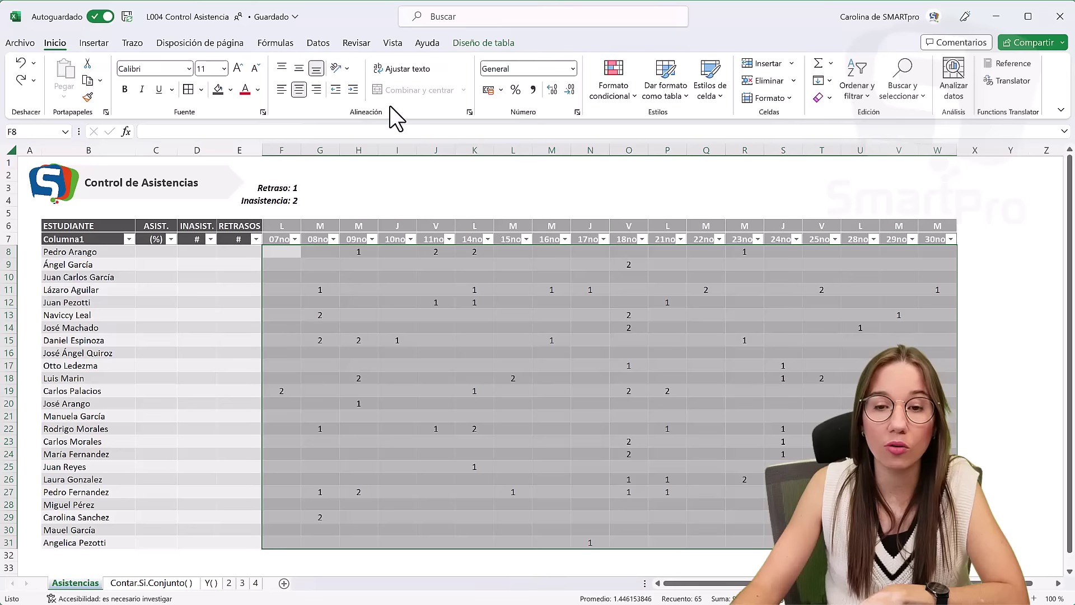
left_click(616, 83)
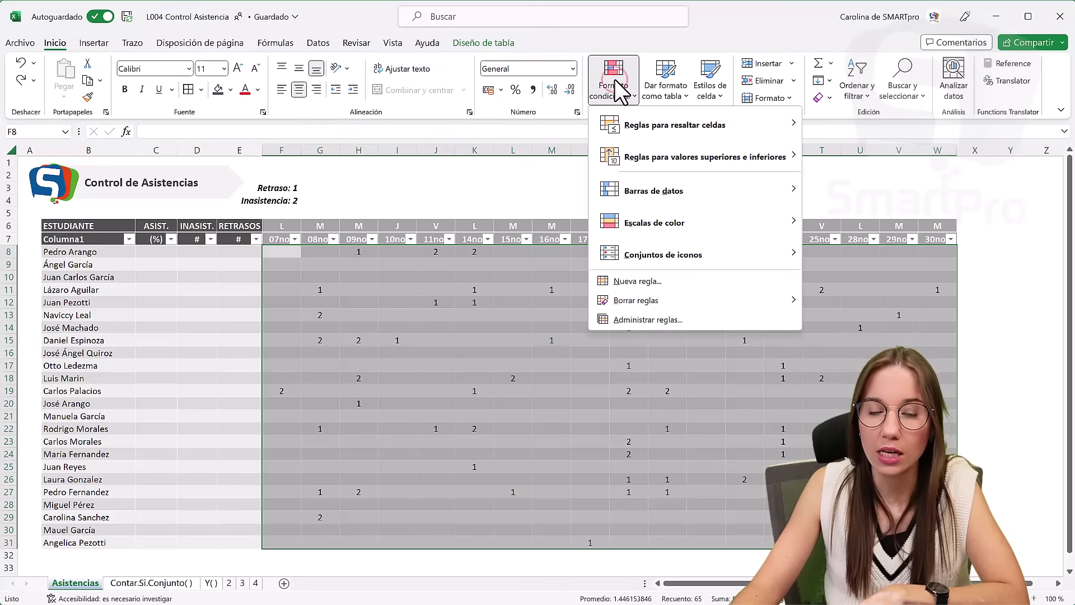
mouse_move(638, 226)
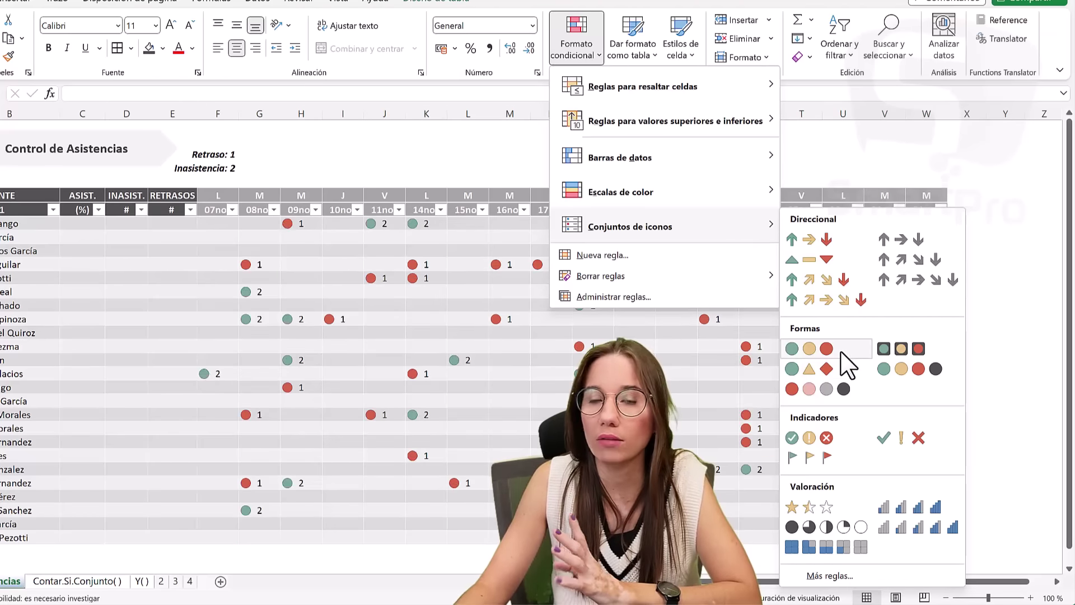
left_click(828, 437)
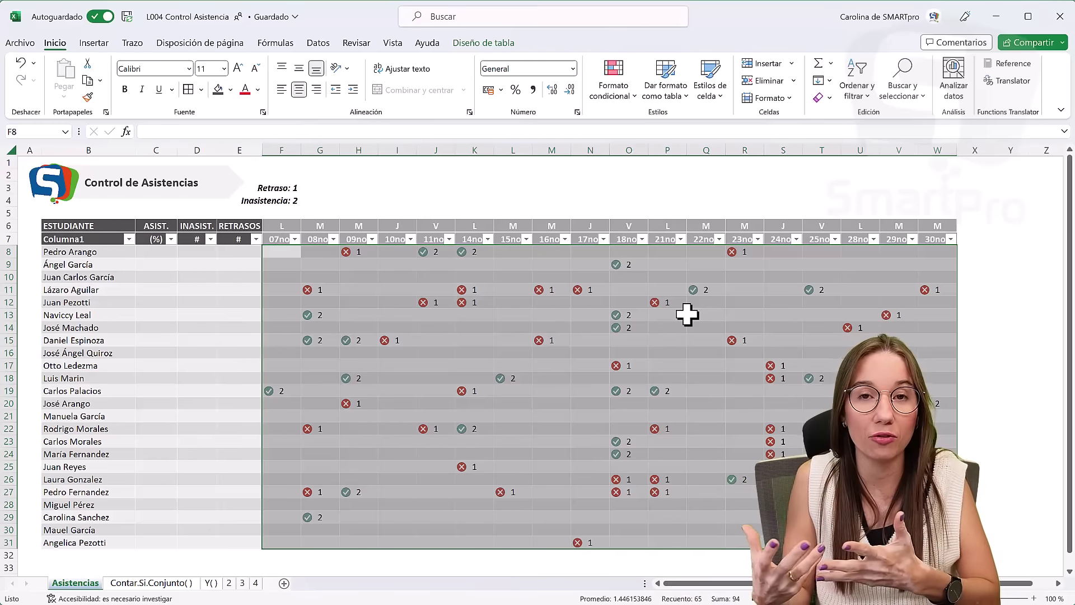
Open the attendance icon-set rule for editing from Manage Rules
left_click(613, 83)
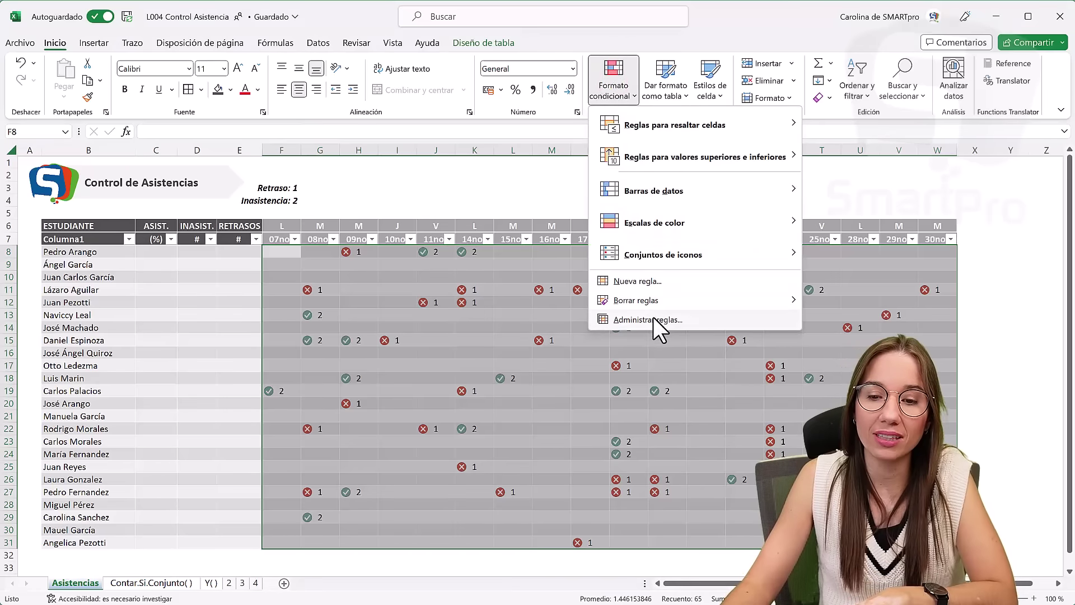
left_click(672, 323)
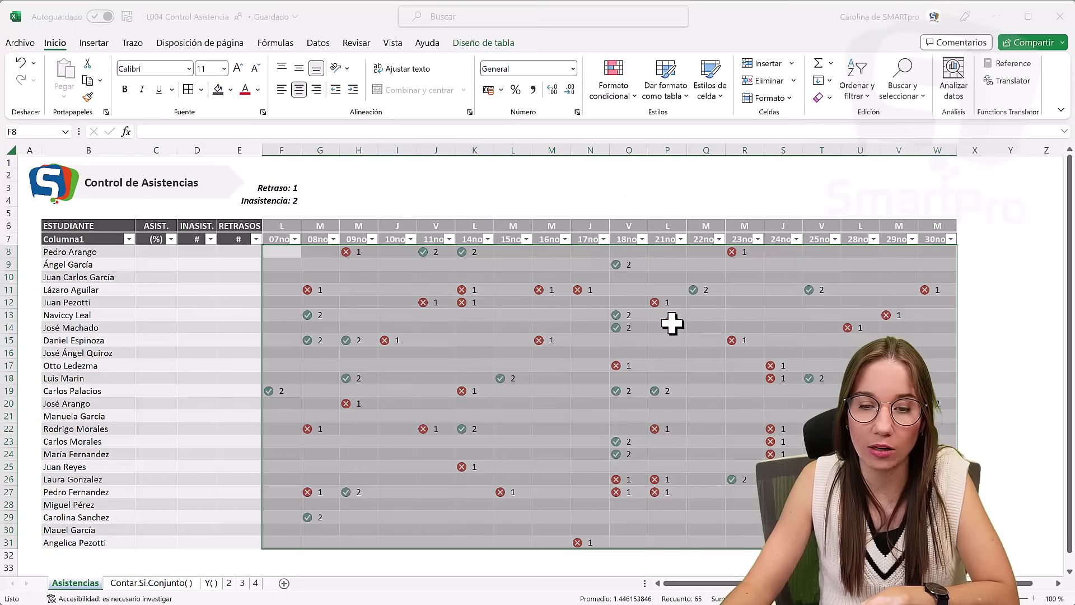
left_click(385, 354)
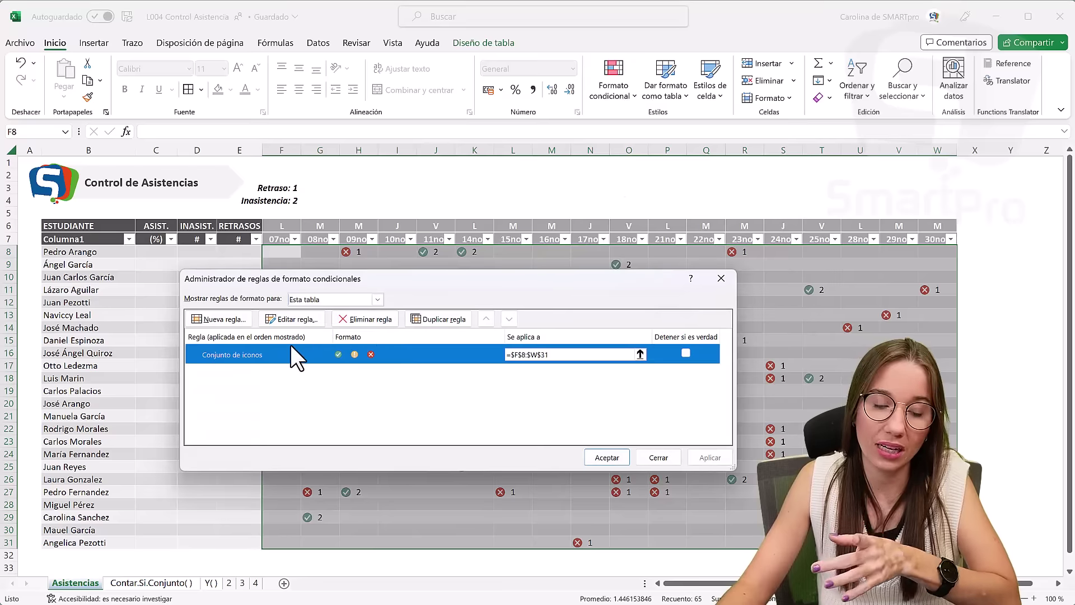
left_click(290, 319)
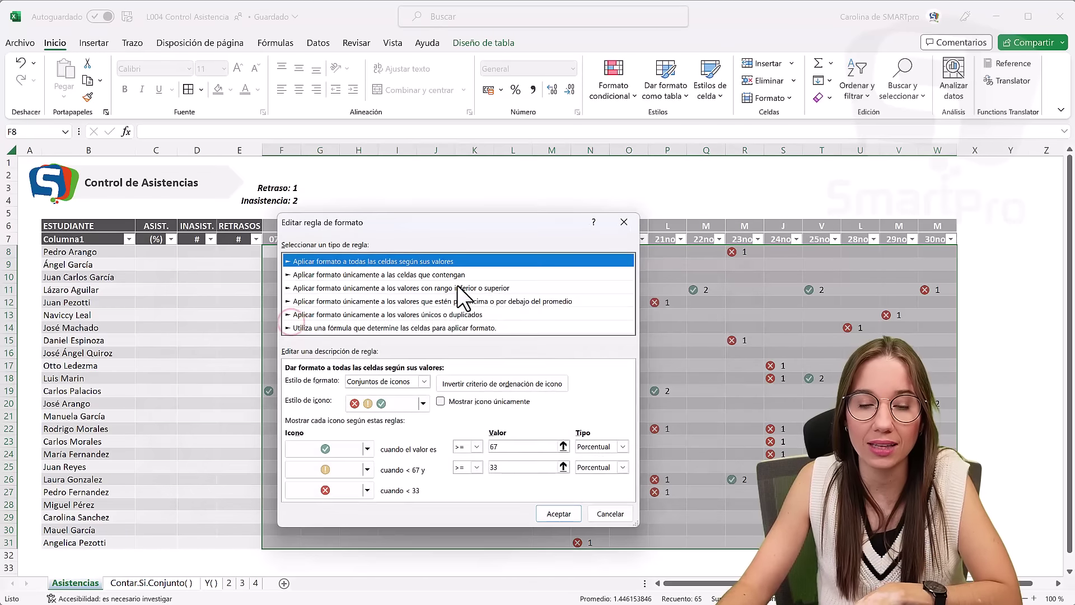
left_click_drag(532, 234, 696, 228)
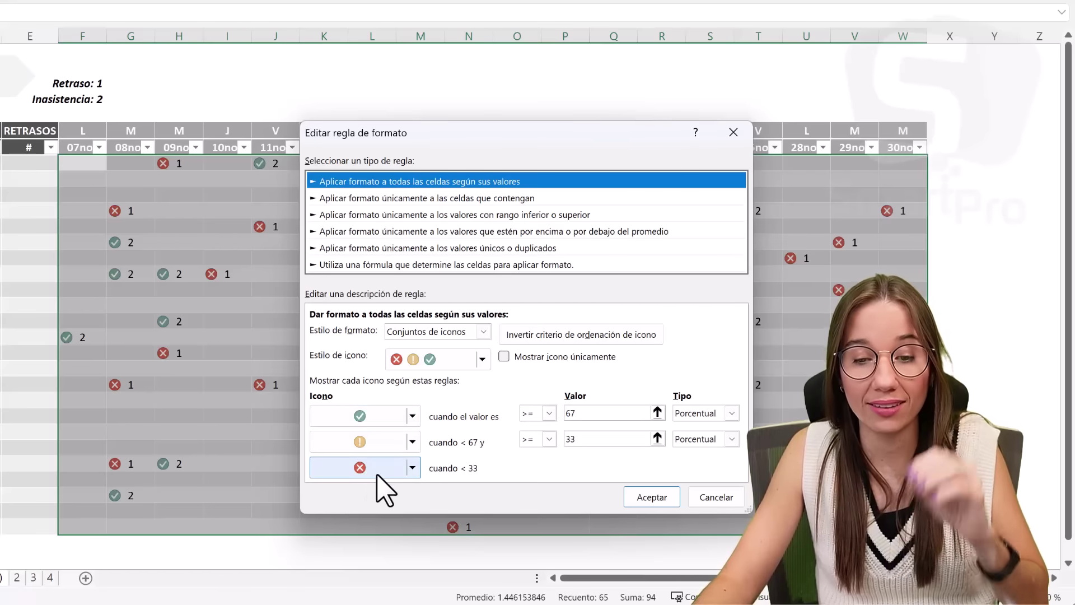
Look through the icon choices, then set the top threshold type to Número
left_click(414, 442)
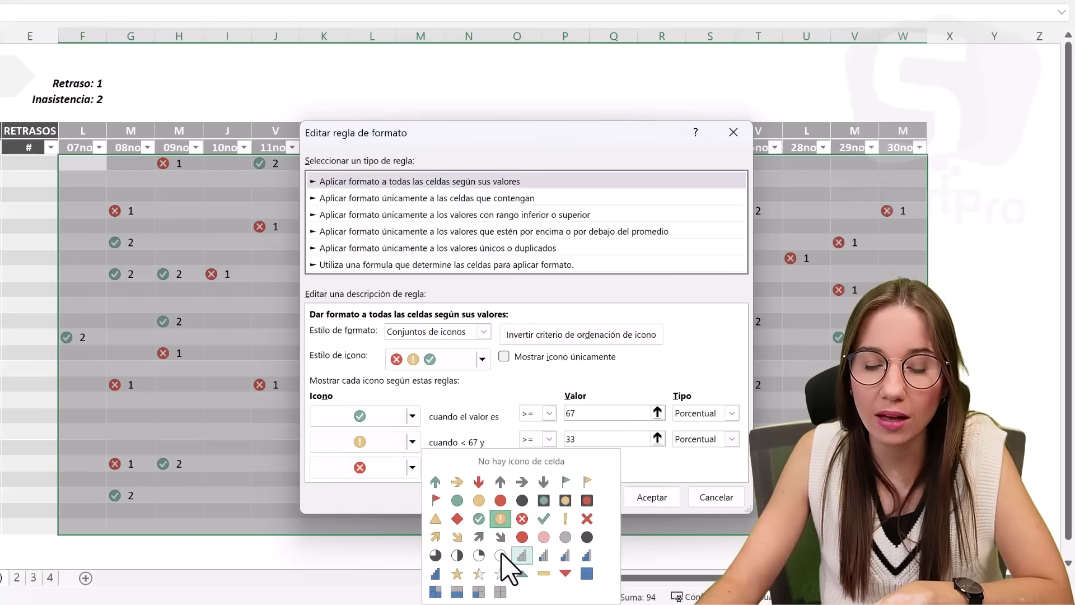
left_click(413, 415)
left_click(412, 416)
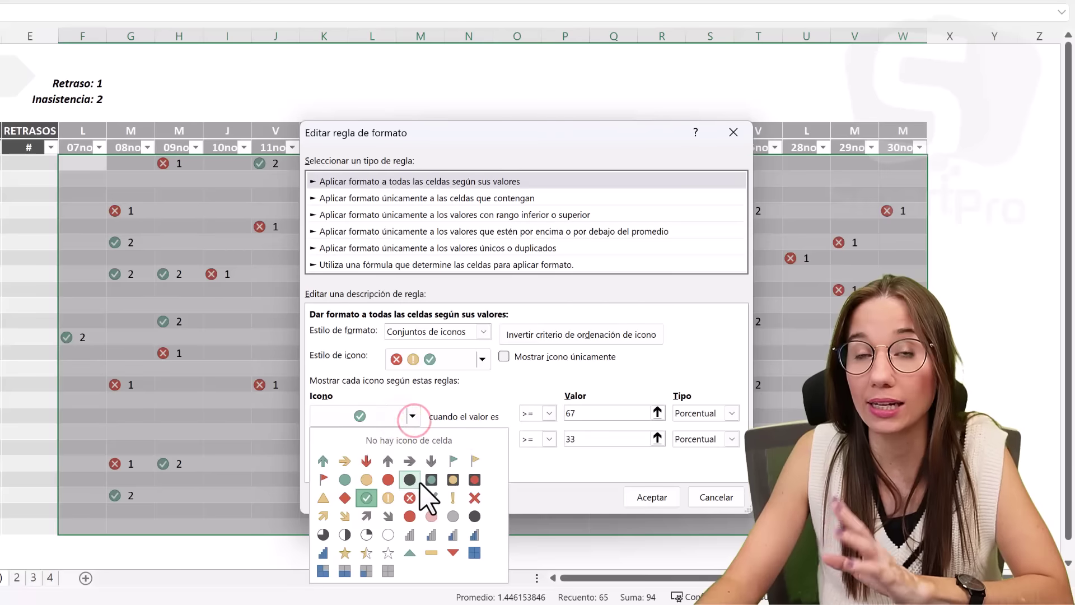
left_click(567, 478)
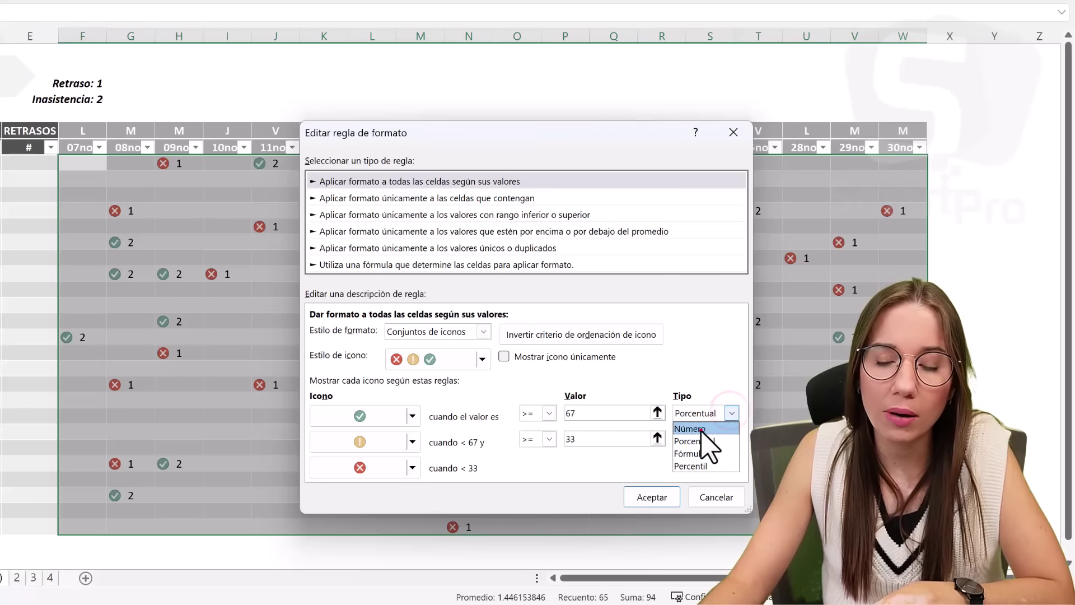
left_click(701, 430)
Set the second threshold type to Número and reverse the icon order
left_click(732, 439)
left_click(724, 453)
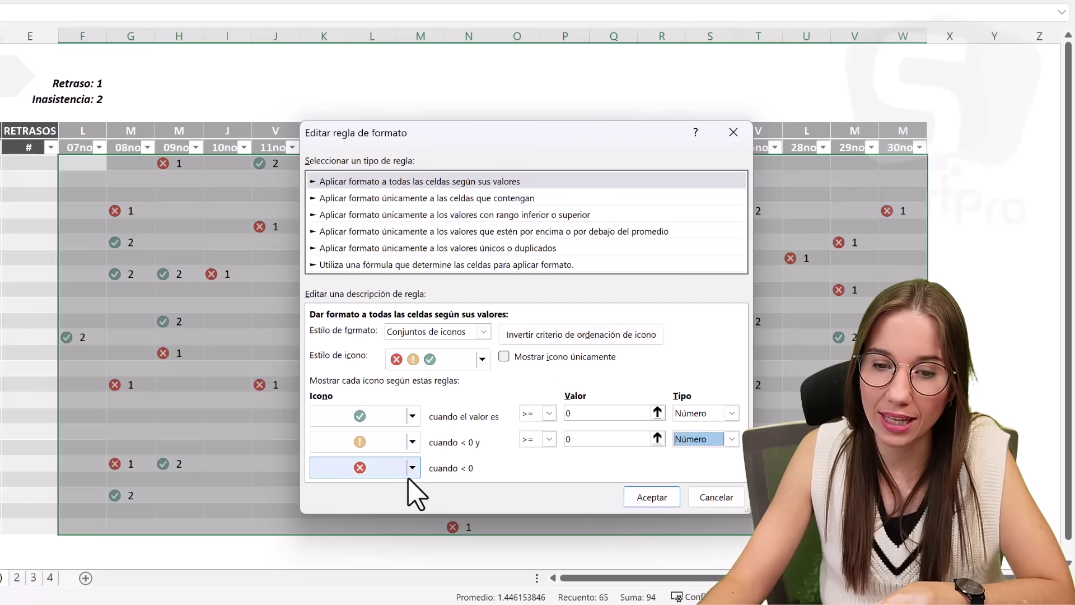
left_click(581, 334)
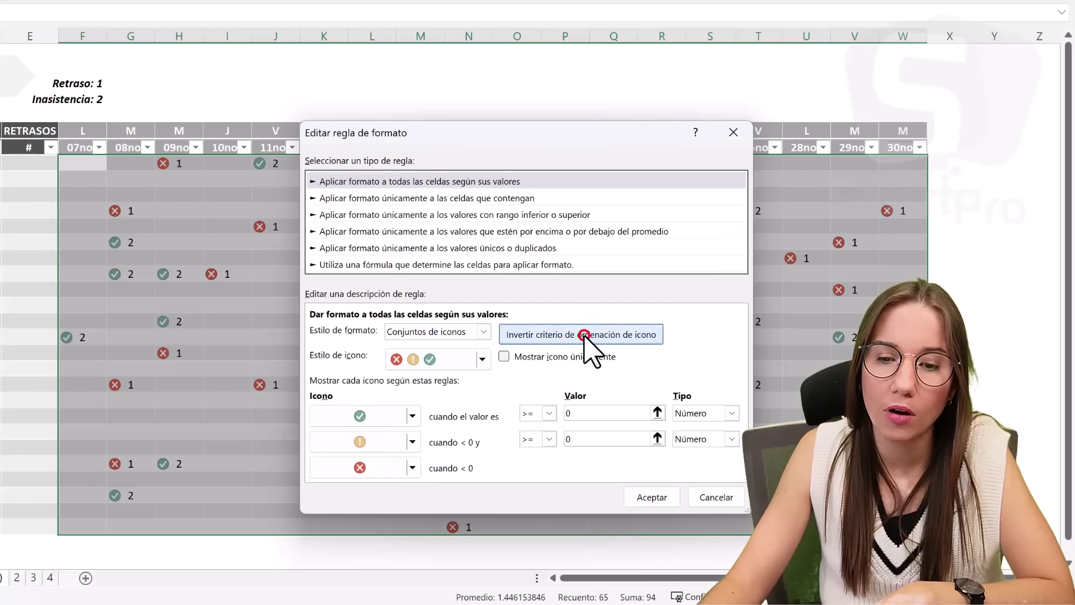
Use a red cross, yellow exclamation mark and no icon, with the red threshold at 2
left_click(413, 416)
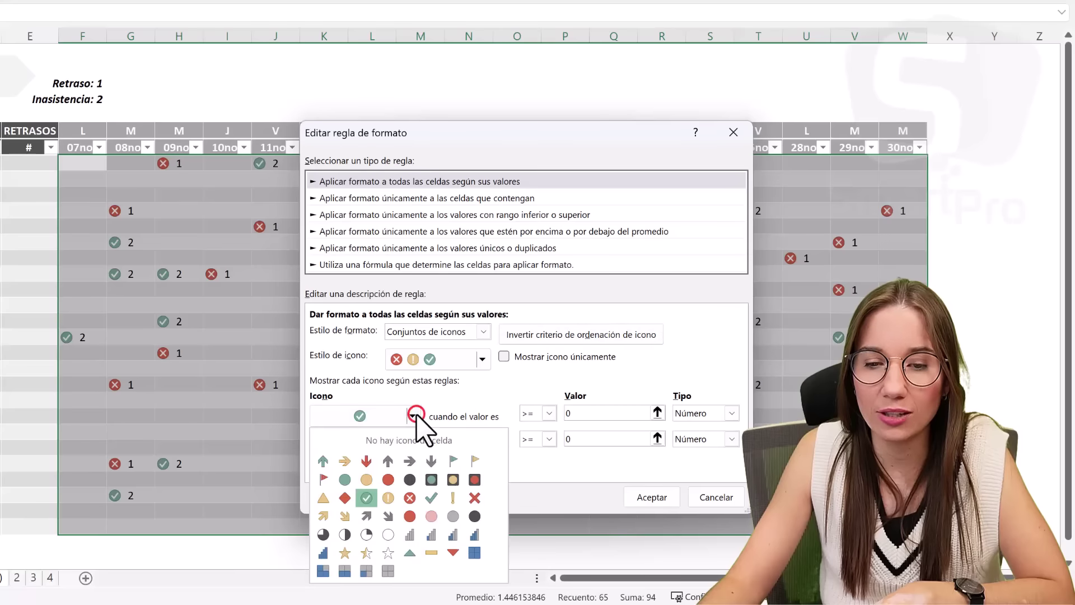
left_click(410, 498)
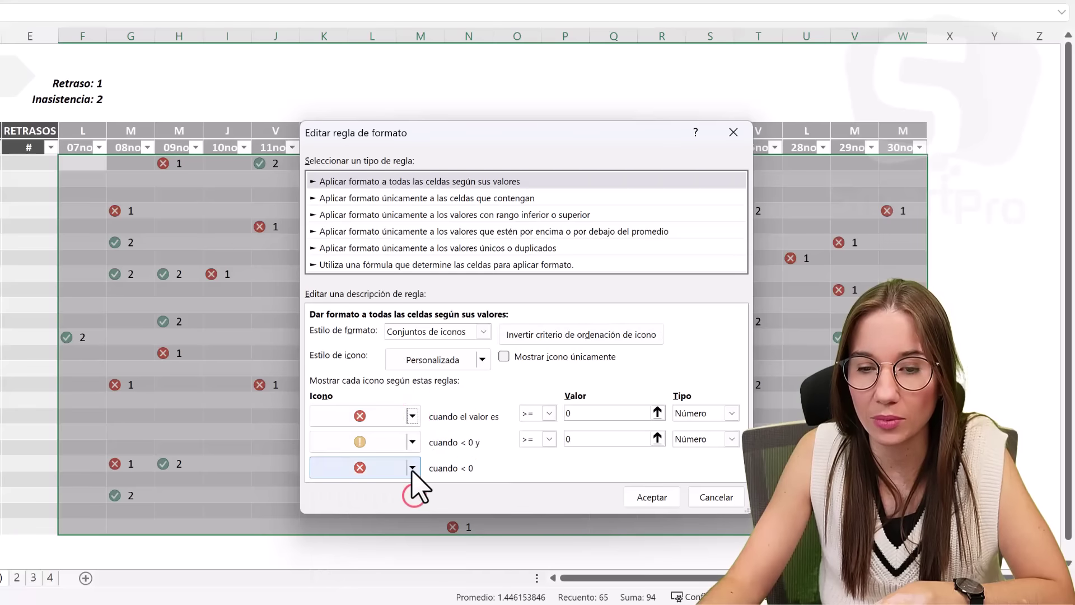
left_click(413, 442)
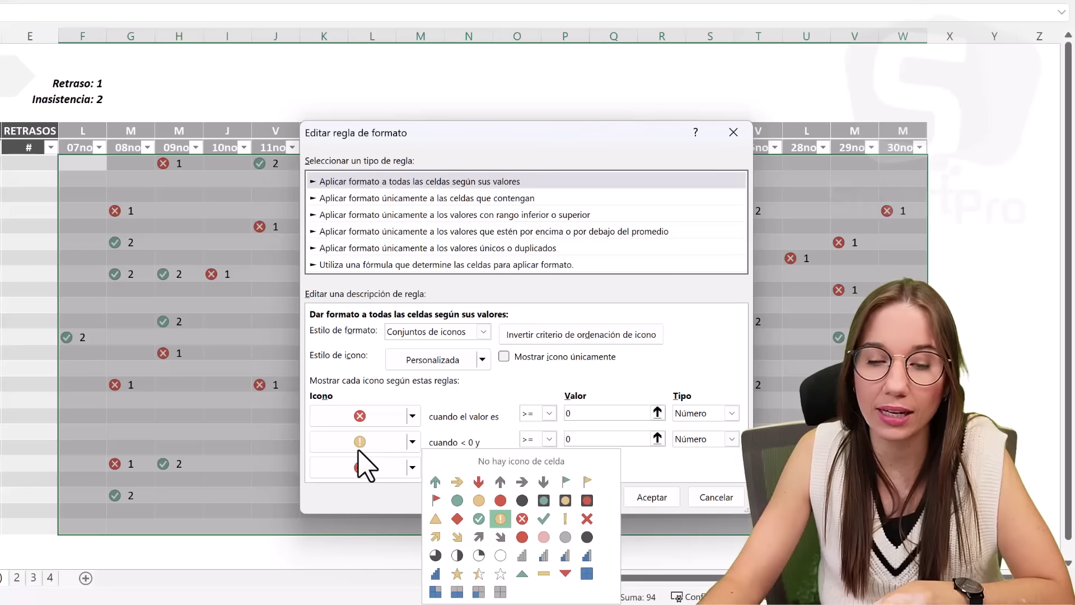
left_click(565, 519)
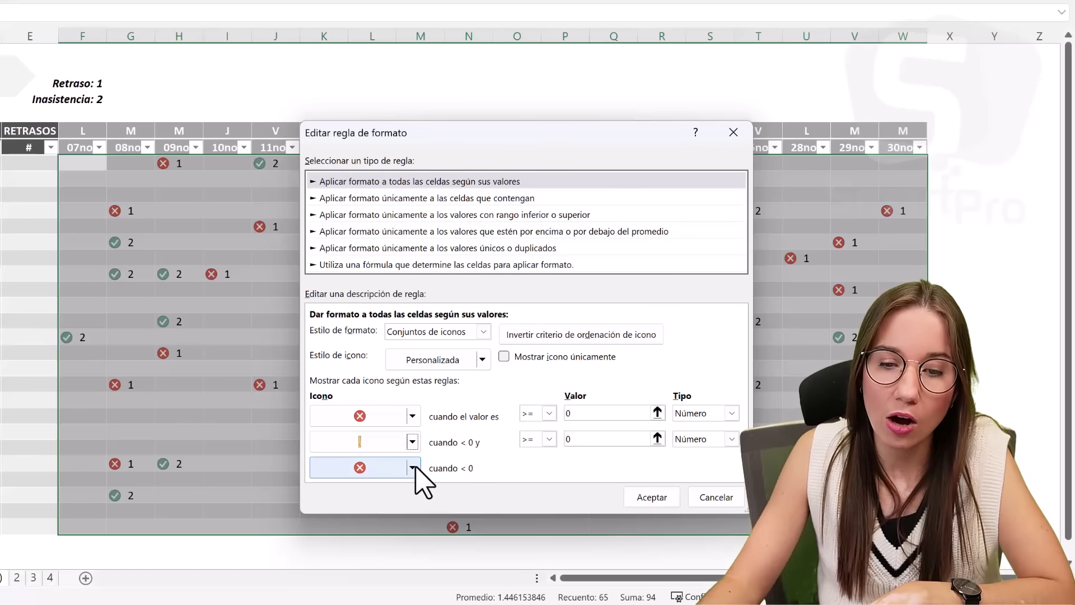
left_click(412, 467)
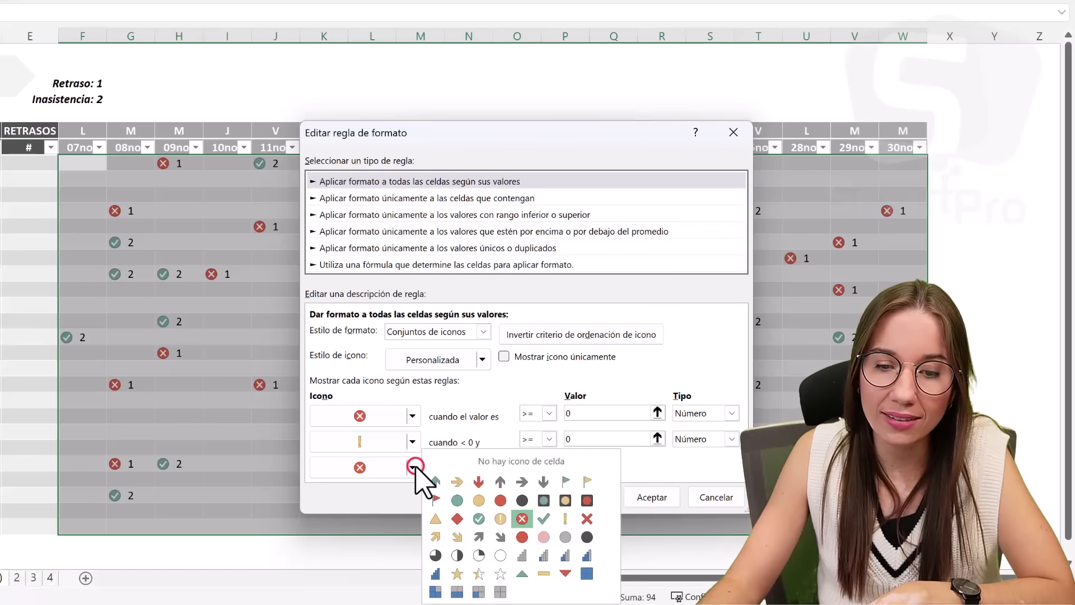
left_click(517, 466)
left_click(590, 438)
type("1")
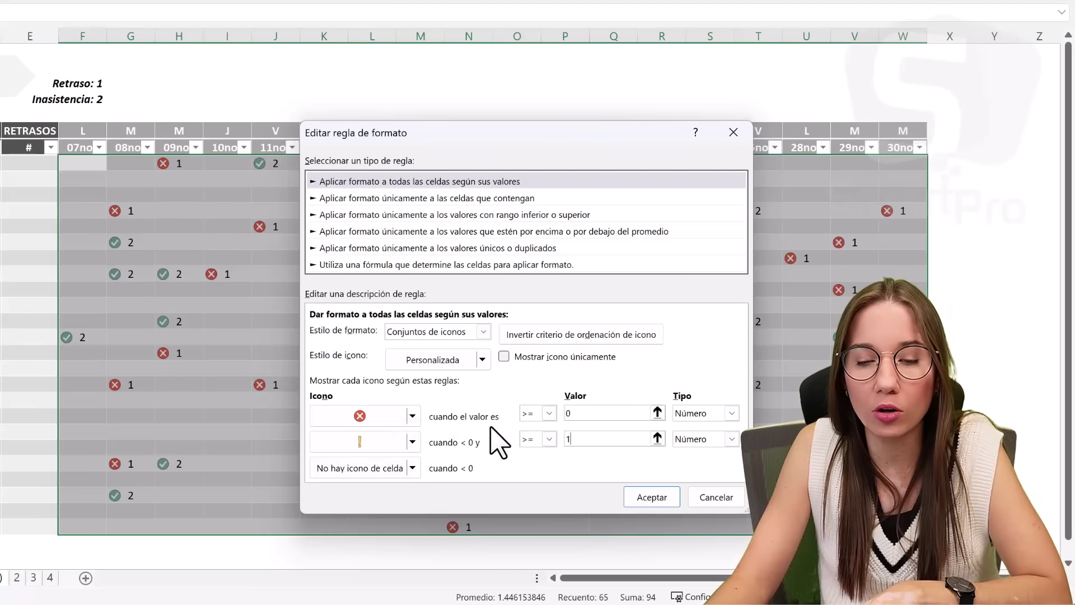
double_click(590, 416)
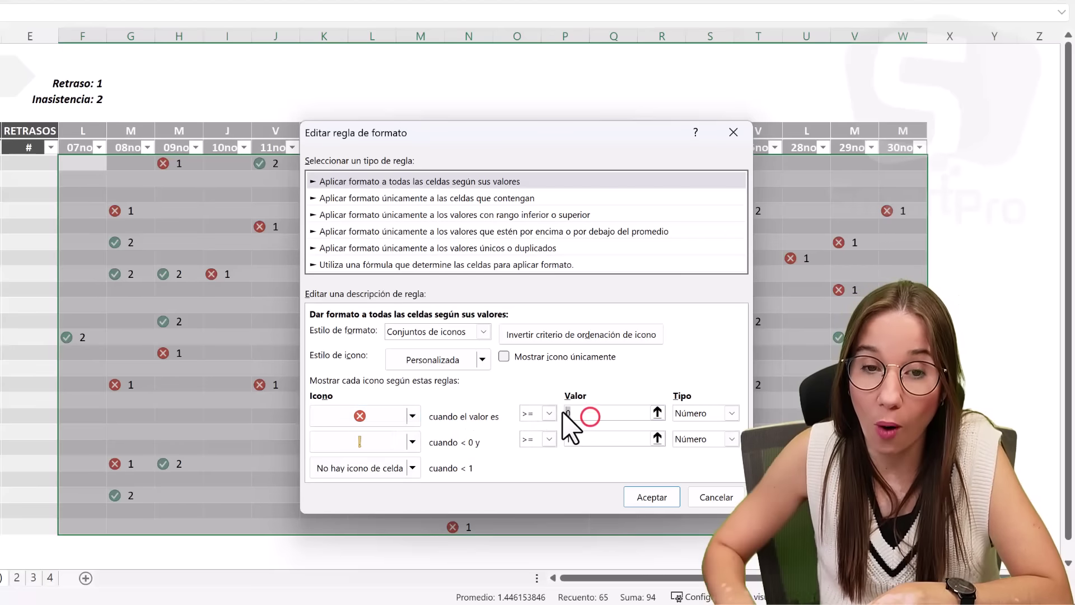
type("2")
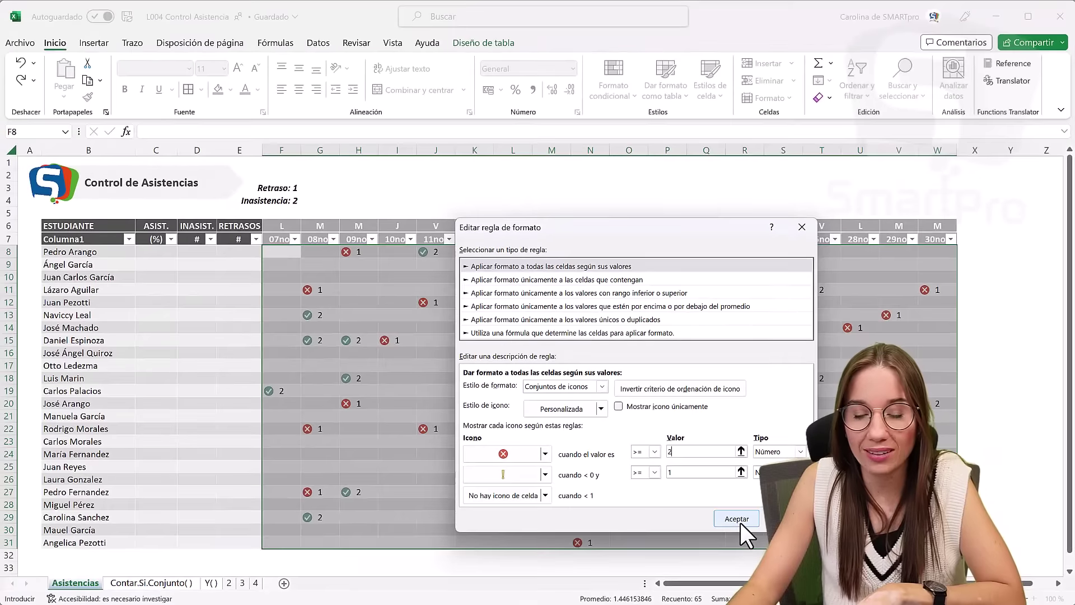
Apply the rule, then test it by entering and deleting a 1 in K14
left_click(738, 520)
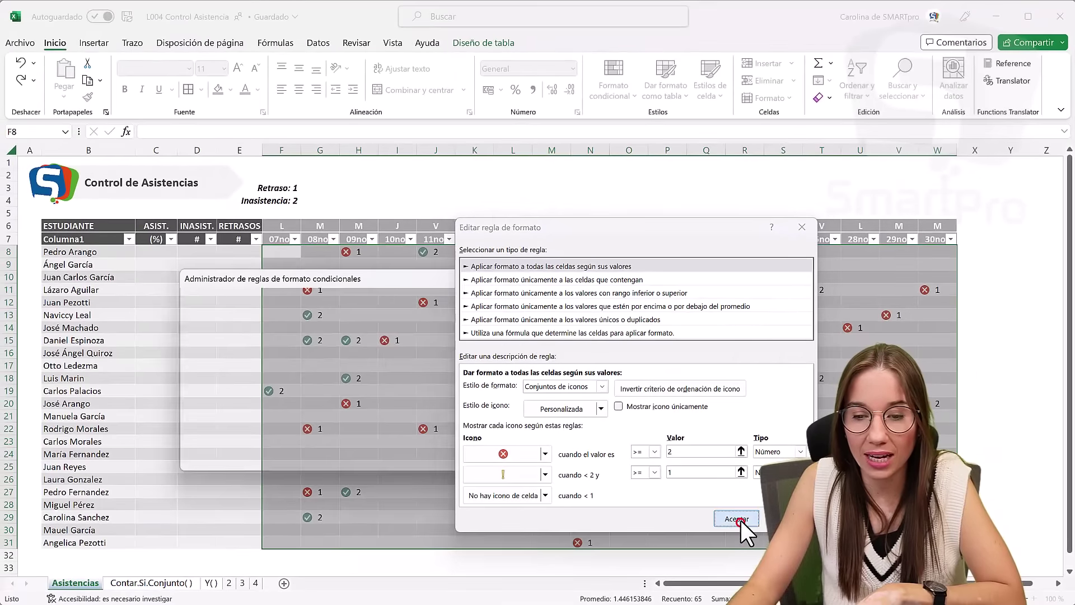
left_click(616, 453)
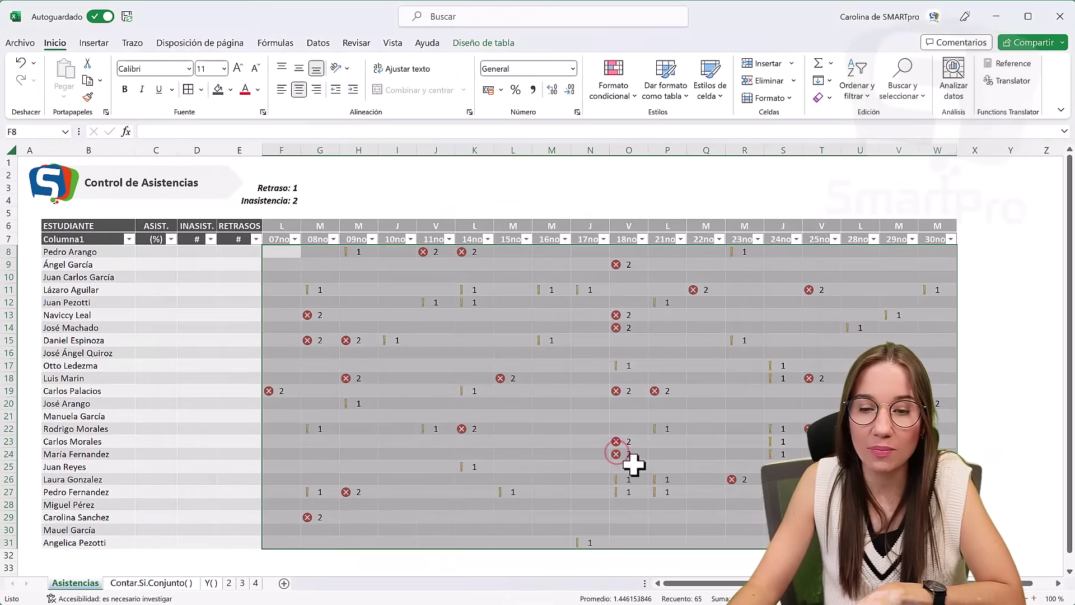
left_click(507, 325)
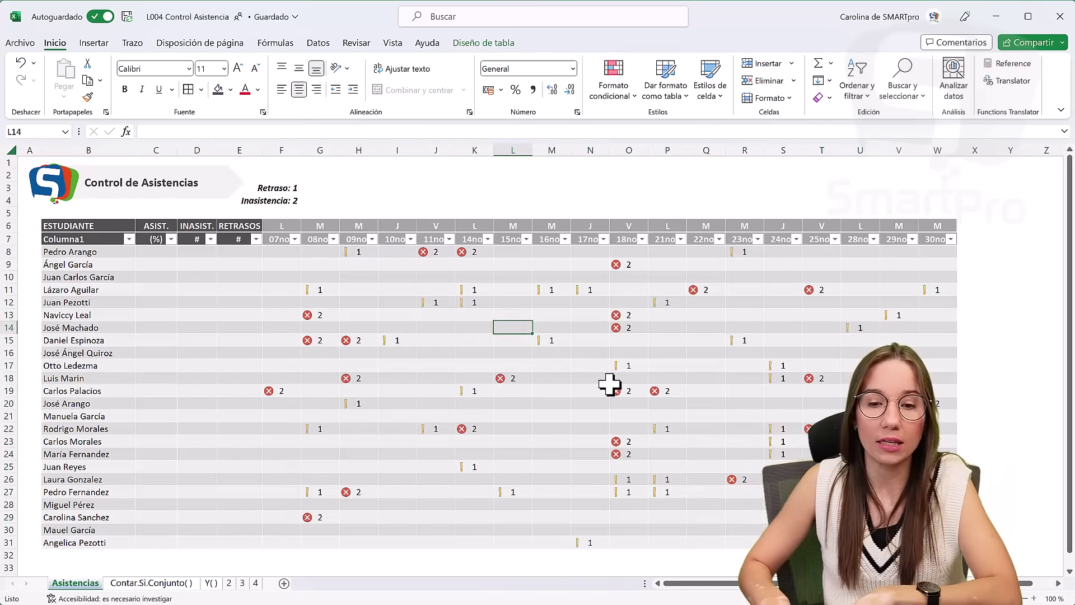
key("Left")
type("1")
key("Return")
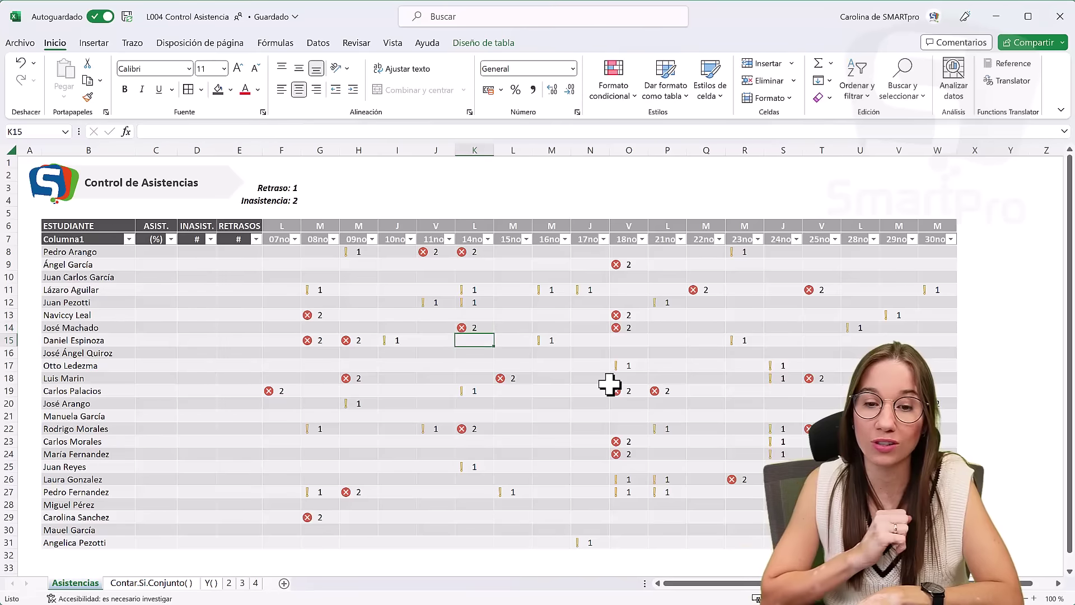
key("ctrl+Return")
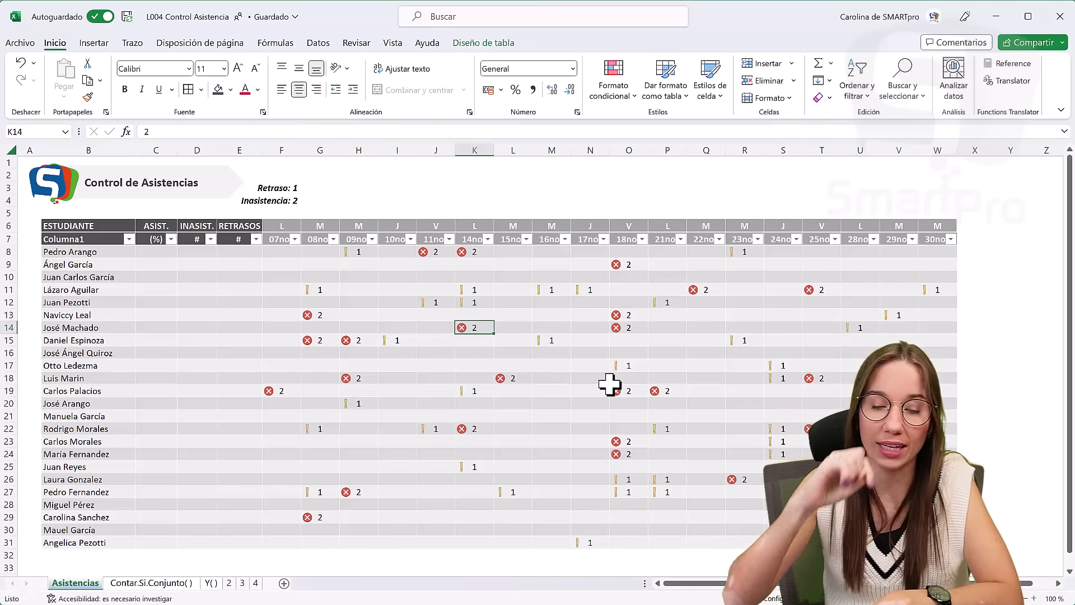
key("Delete")
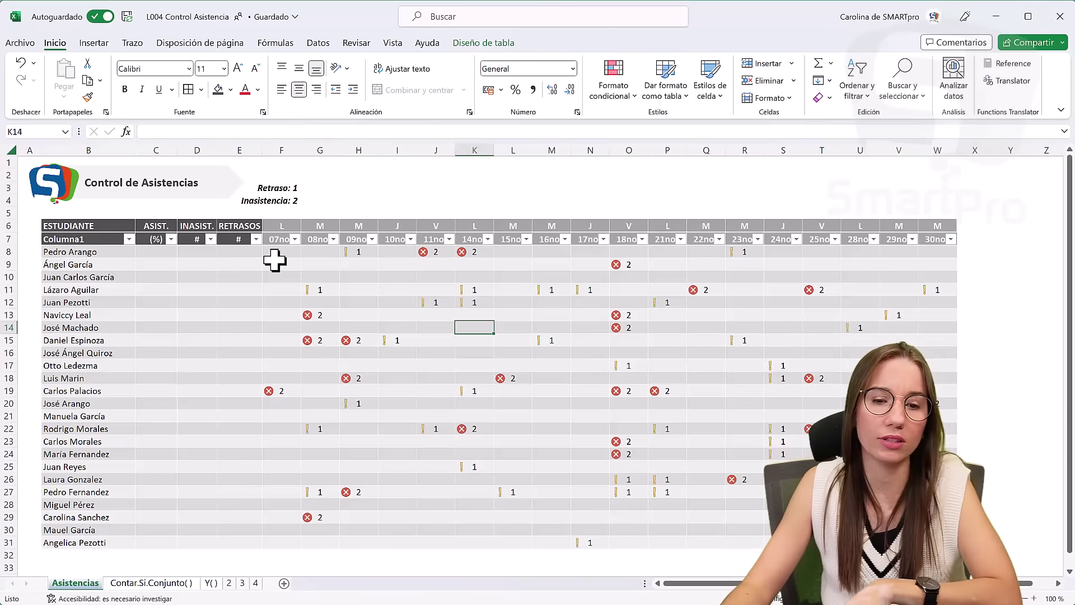
Glance at sheet 4, then return to Asistencias and select the day grid F8:W31
left_click(274, 258)
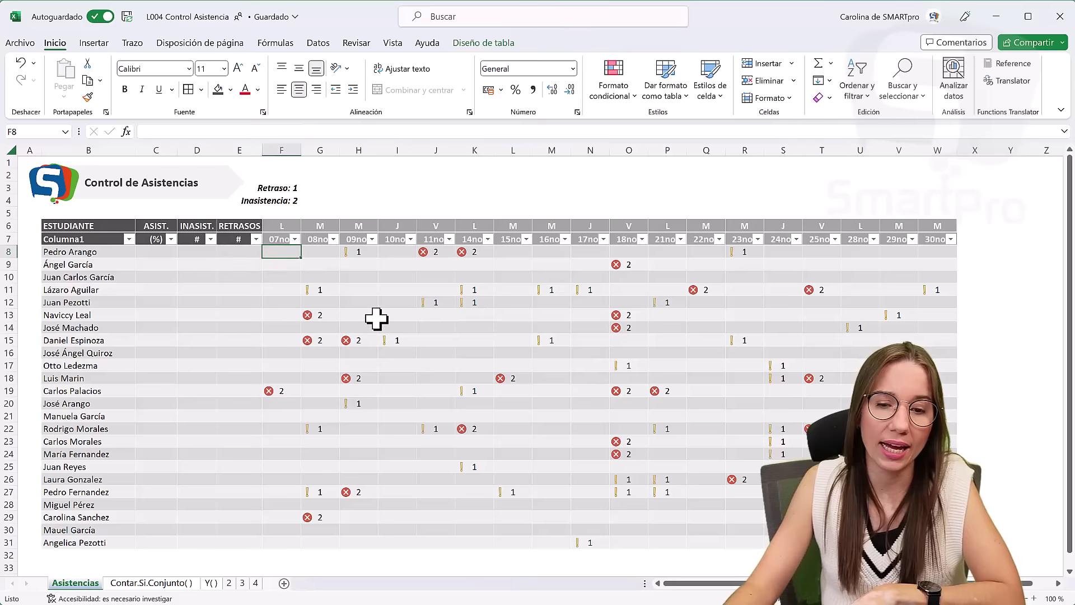
left_click(255, 583)
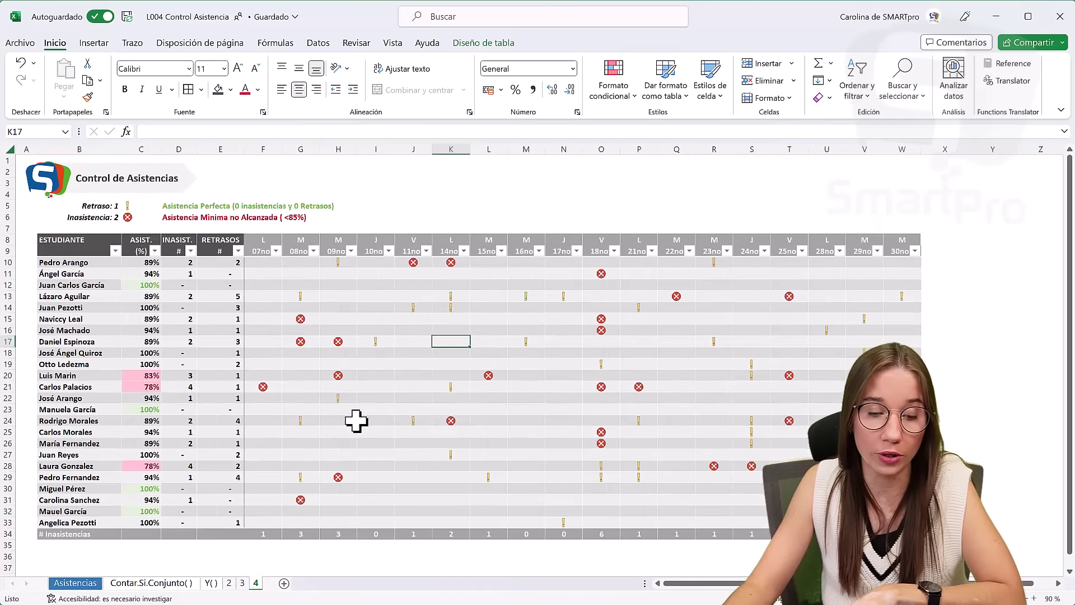
left_click(77, 584)
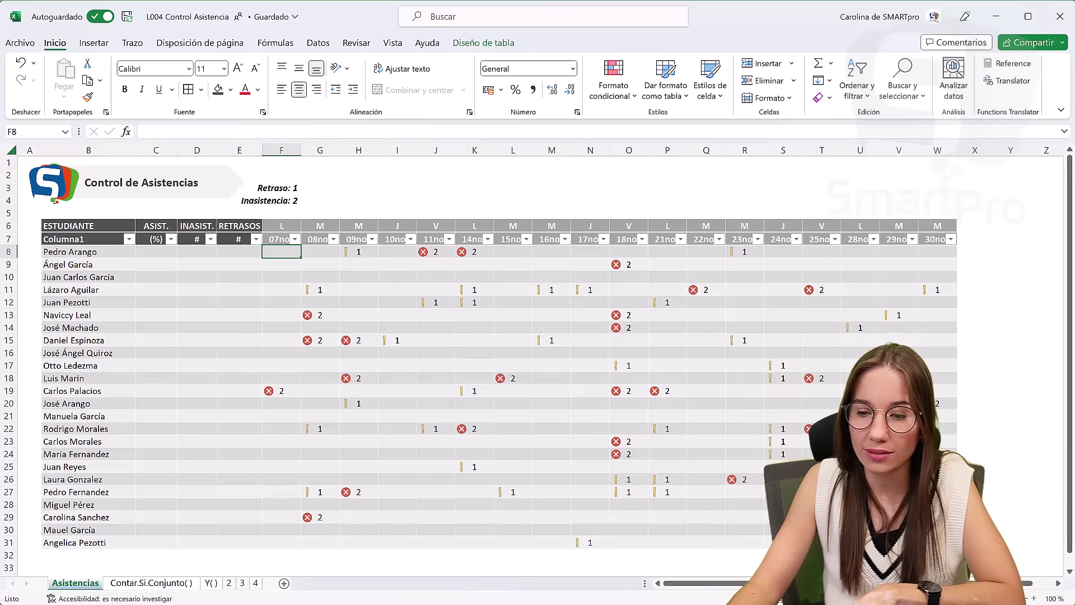
key("ctrl+shift+End")
Turn on Mostrar icono únicamente in the icon-set rule so the 1s and 2s are hidden
left_click(620, 98)
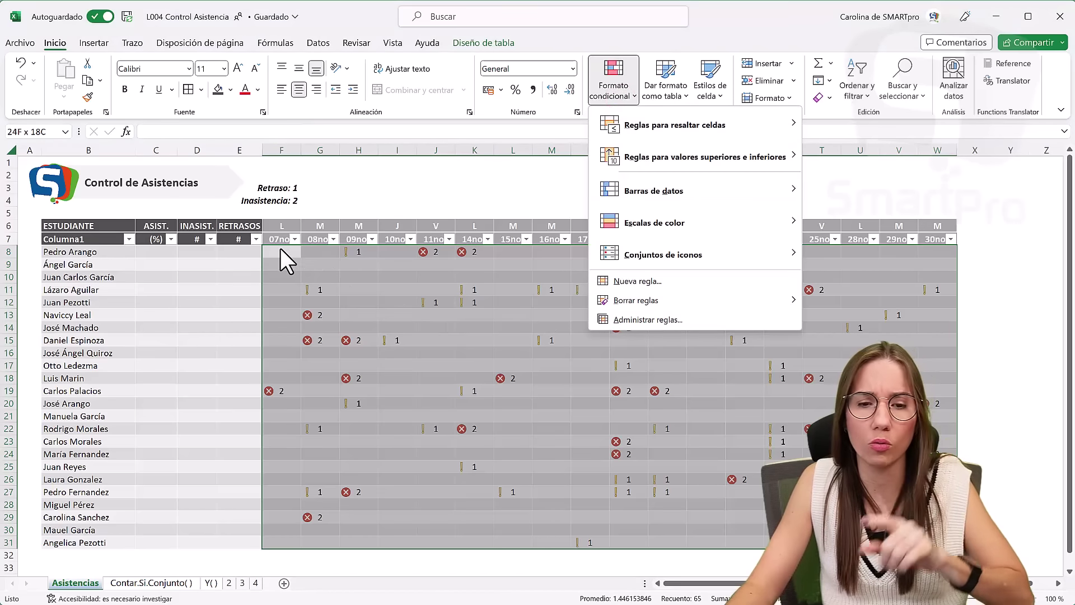
left_click(643, 320)
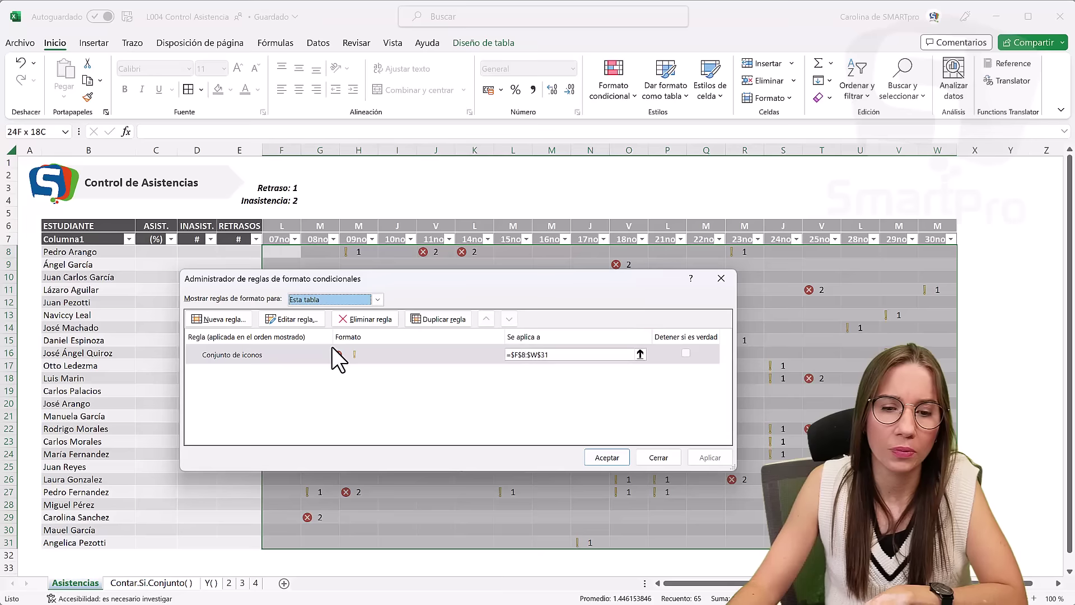
left_click(319, 357)
left_click(301, 318)
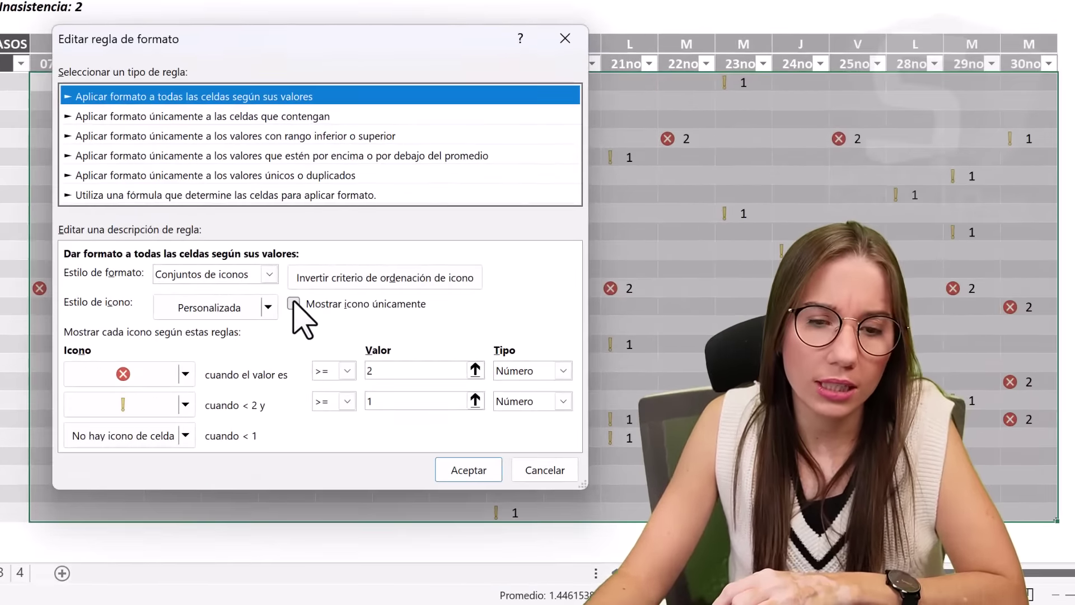
left_click(292, 304)
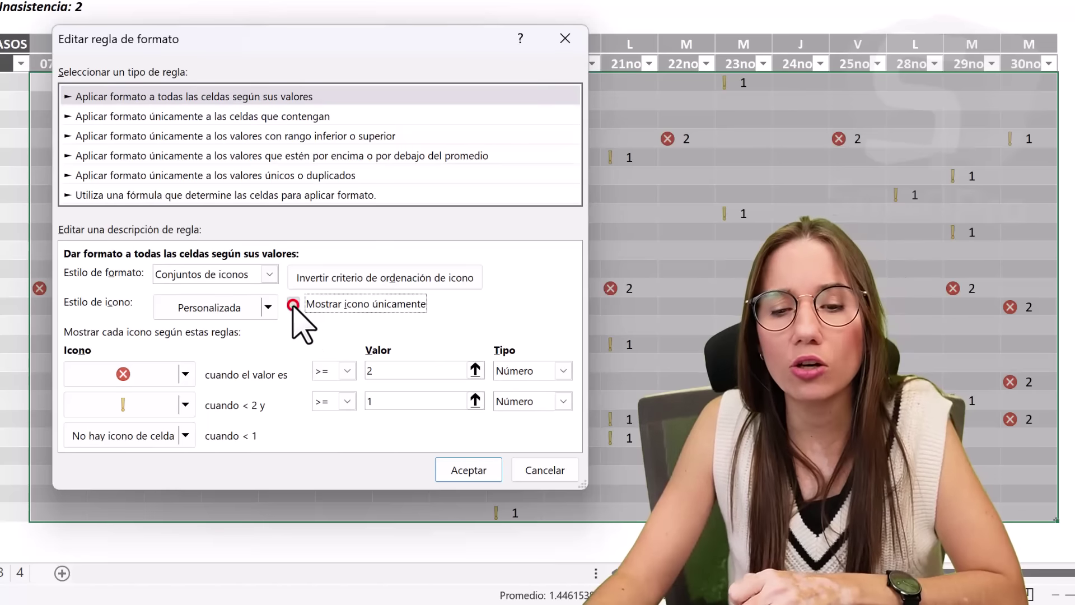
left_click(498, 470)
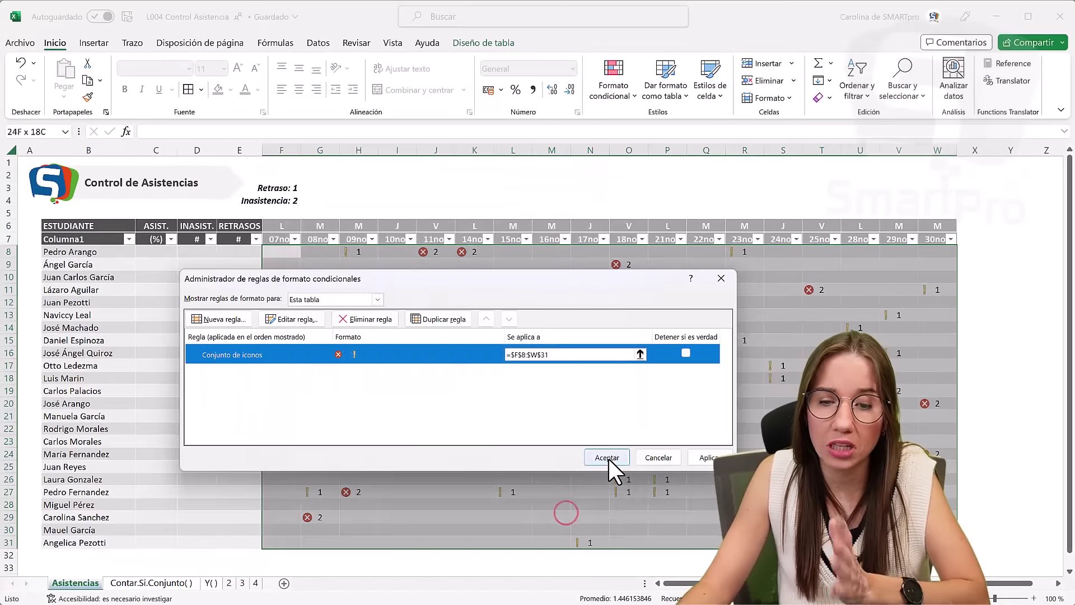
left_click(609, 458)
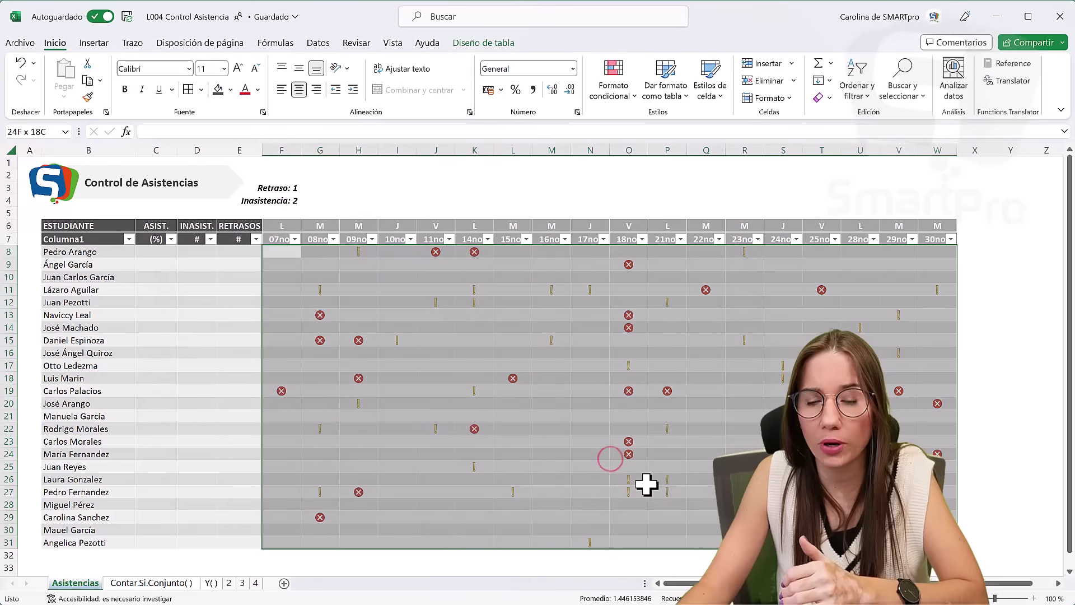
Test the icons by entering 2, then 1, in K16, and delete the test value
left_click(647, 485)
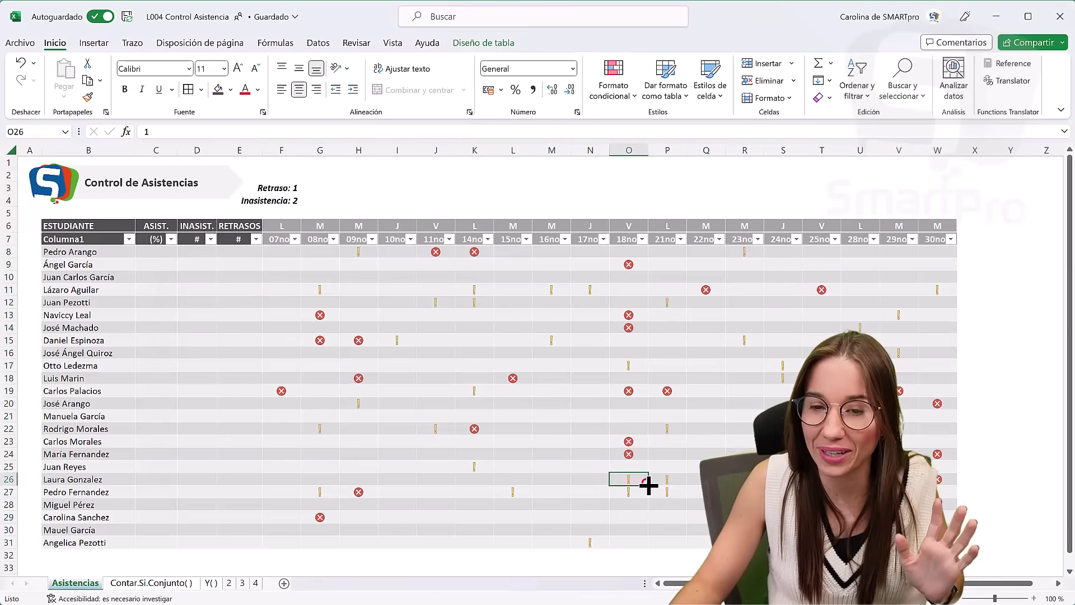
left_click(409, 353)
key("Right")
key("Right")
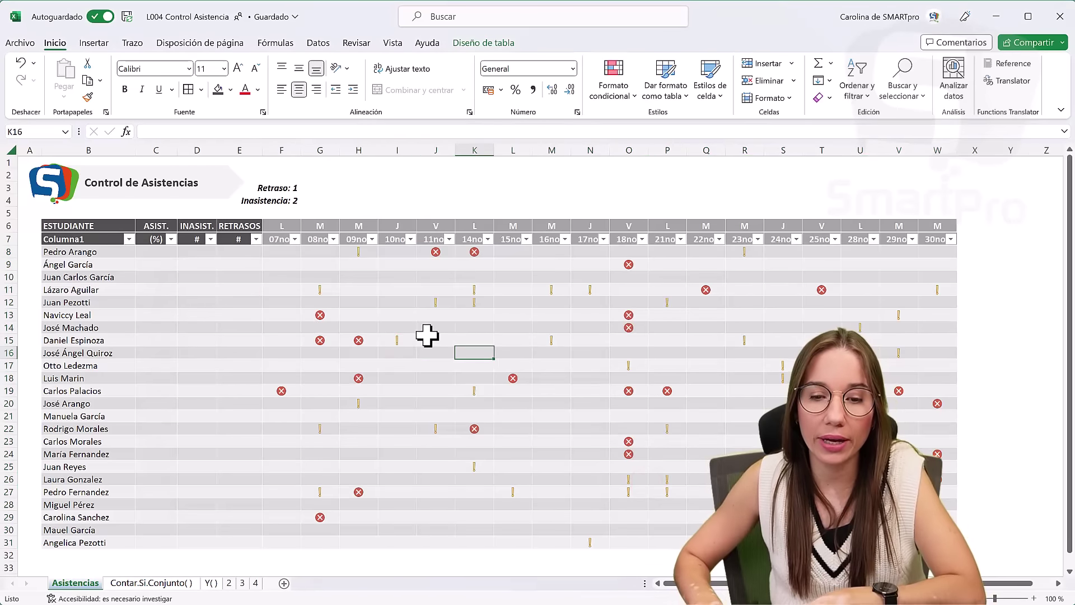
type("2")
key("Return")
type("1")
key("Return")
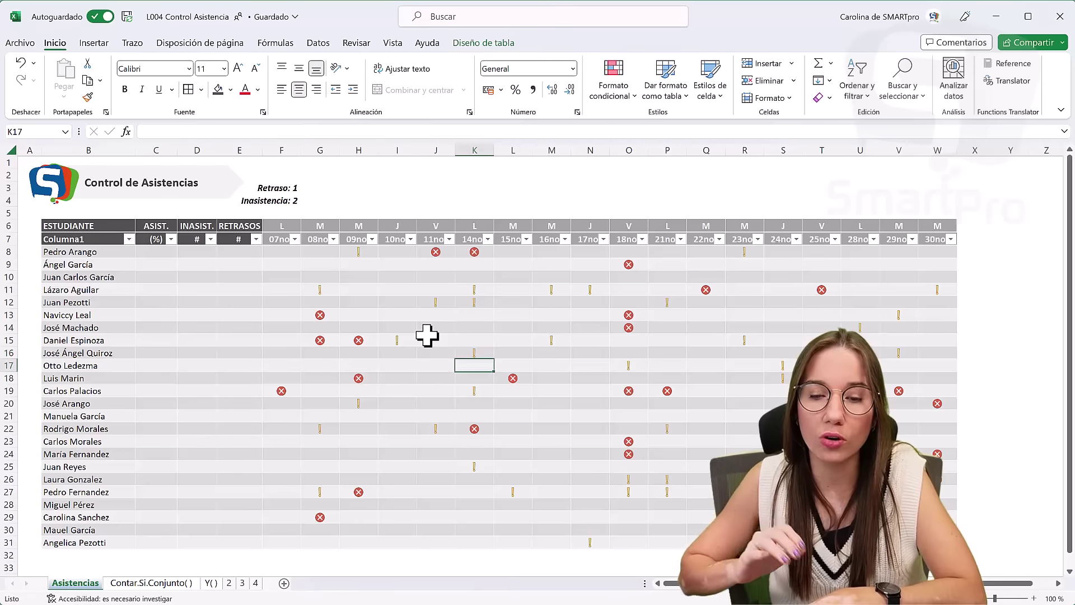
key("Up")
key("Delete")
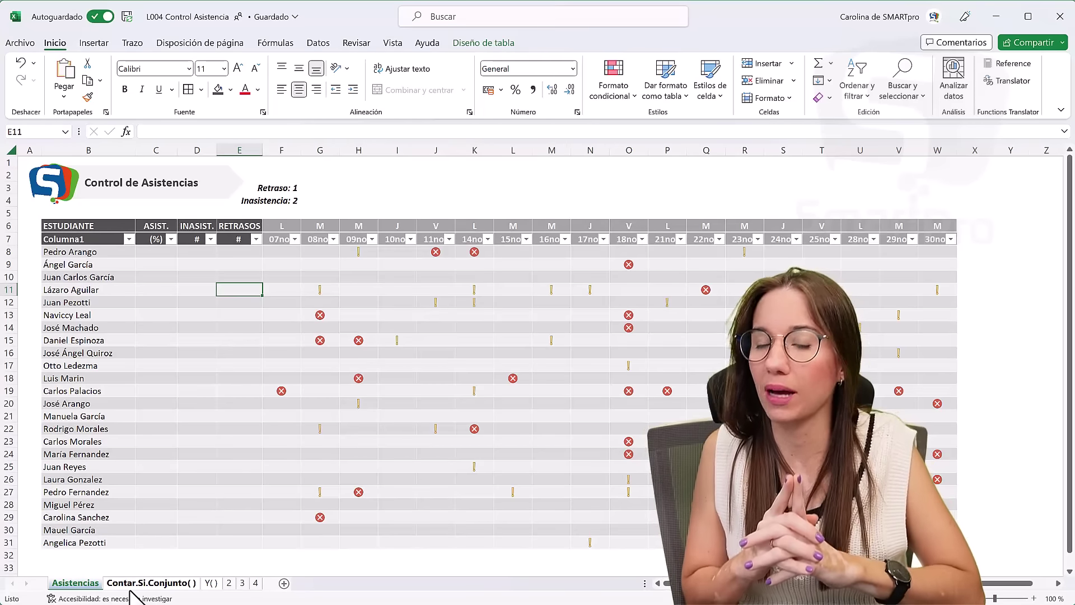
Check a student's RETRASOS and INASIST. cells, then switch to the Contar.Si.Conjunto( ) sheet
left_click(246, 252)
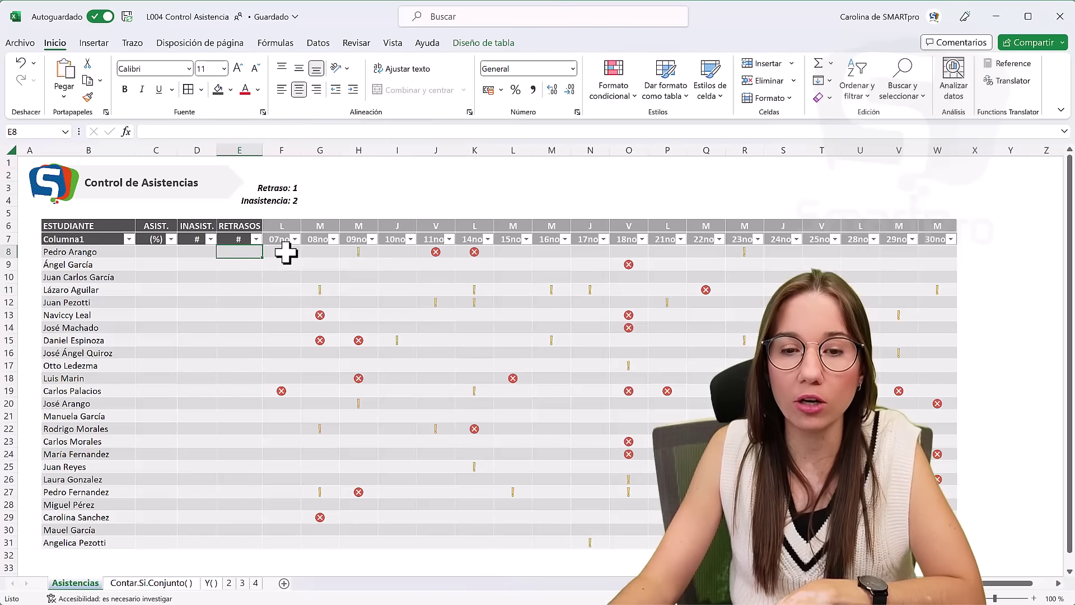
left_click(205, 257)
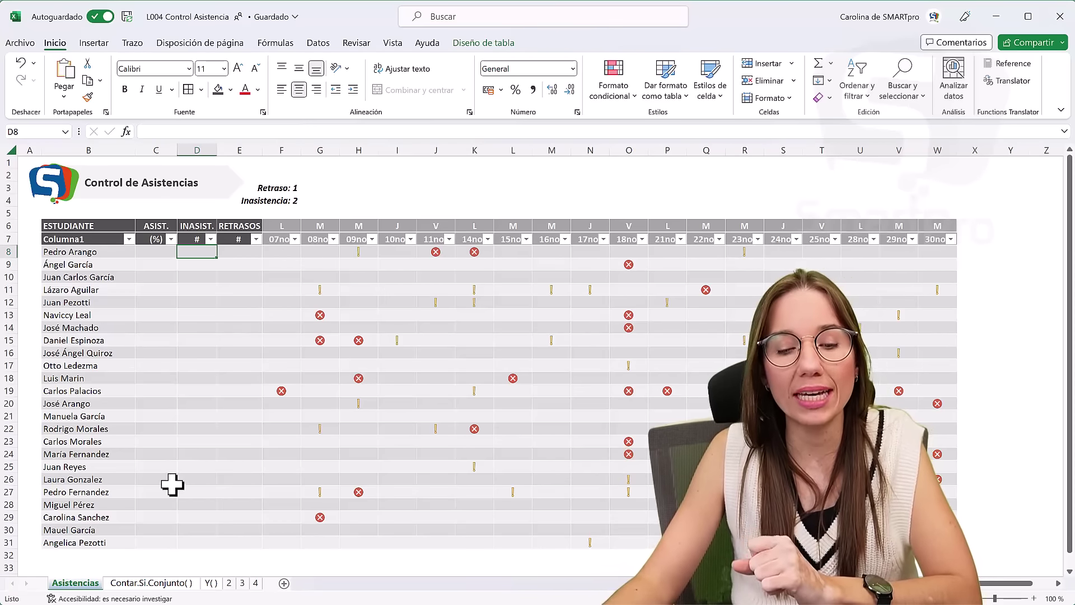
left_click(166, 584)
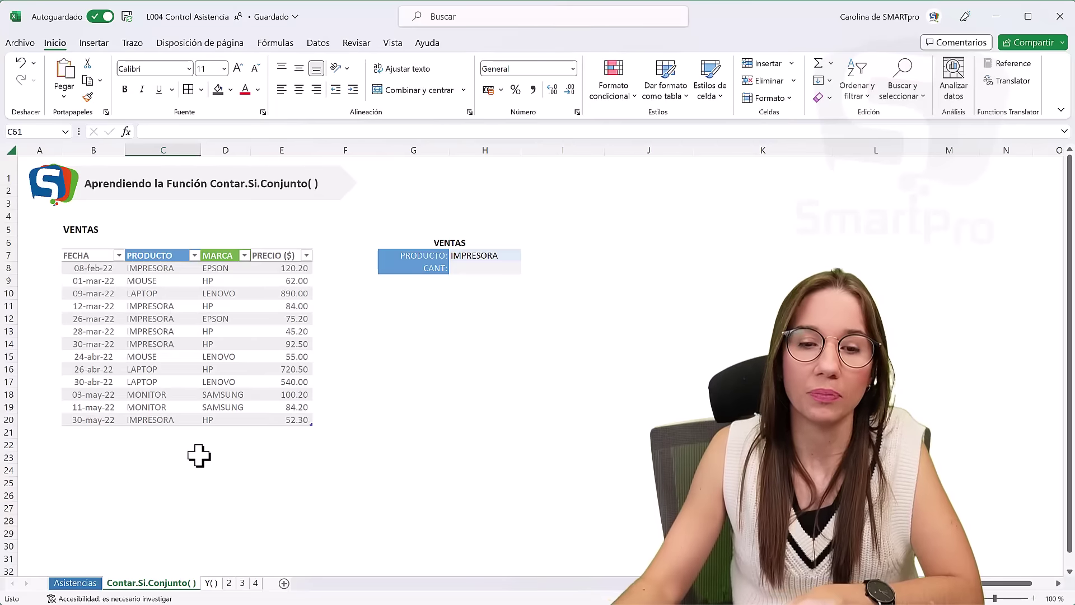
Enter =CONTAR.SI.CONJUNTO(Tabla83[PRODUCTO];H7) in H8, returning 6 IMPRESORA sales
left_click(341, 331)
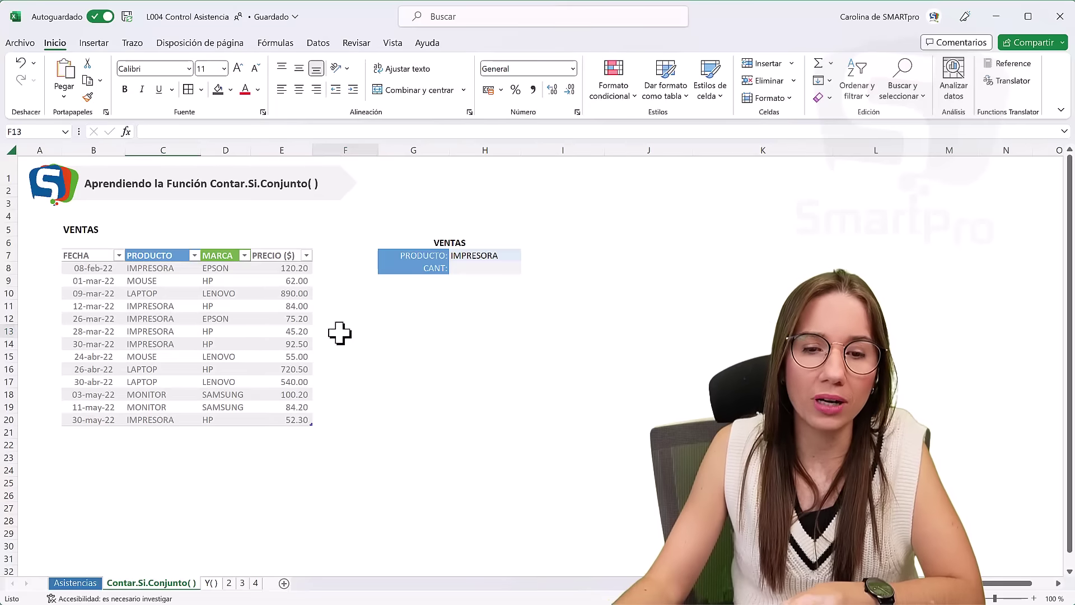
left_click(499, 269)
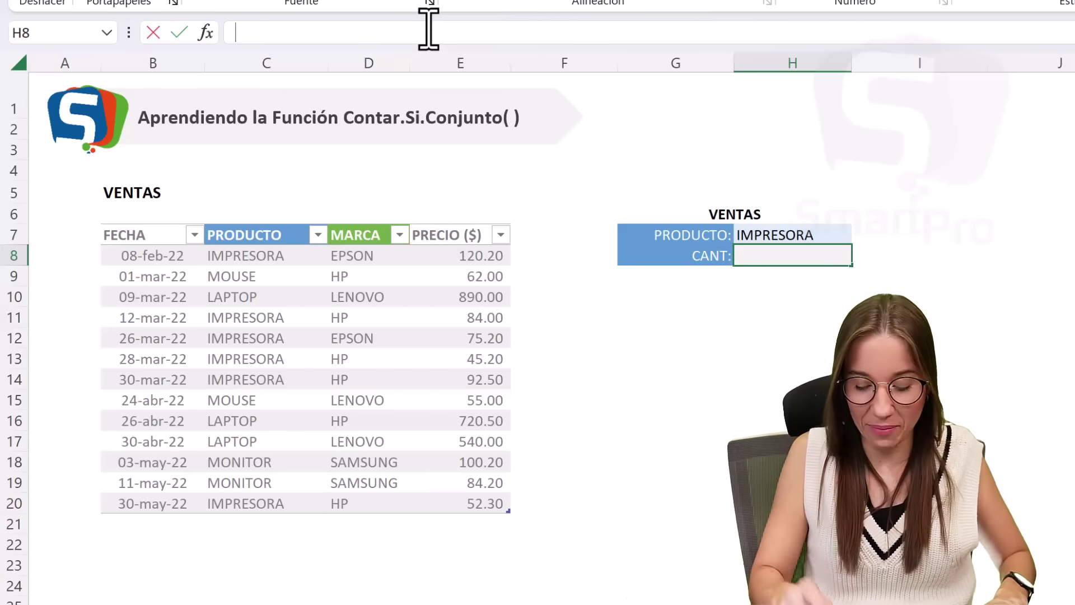
type("=CONTAR")
key("Down")
key("Down")
key("Down")
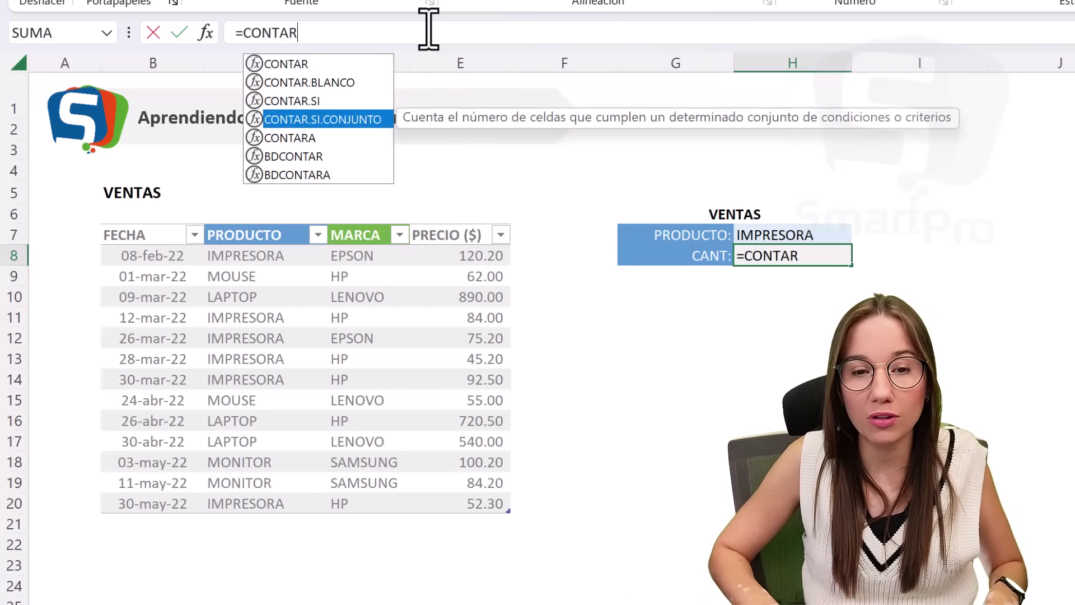
key("Tab")
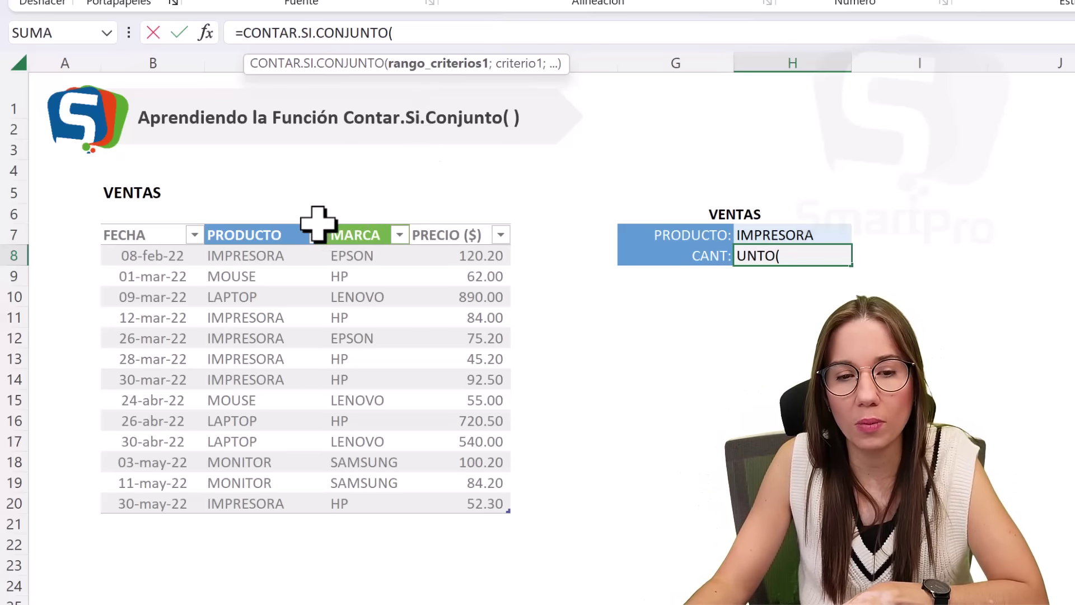
left_click(269, 214)
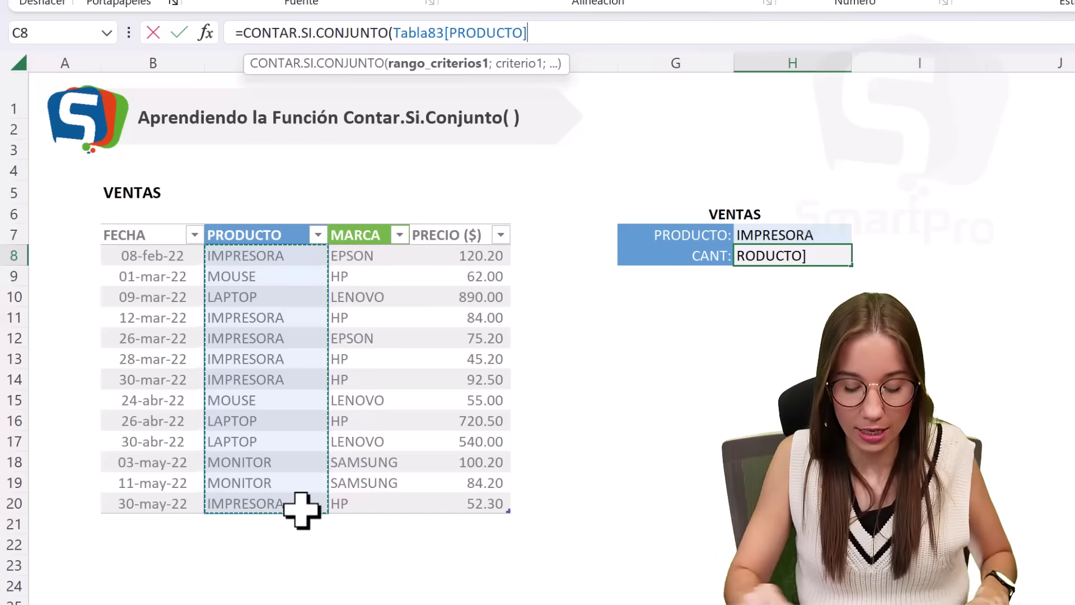
type(";")
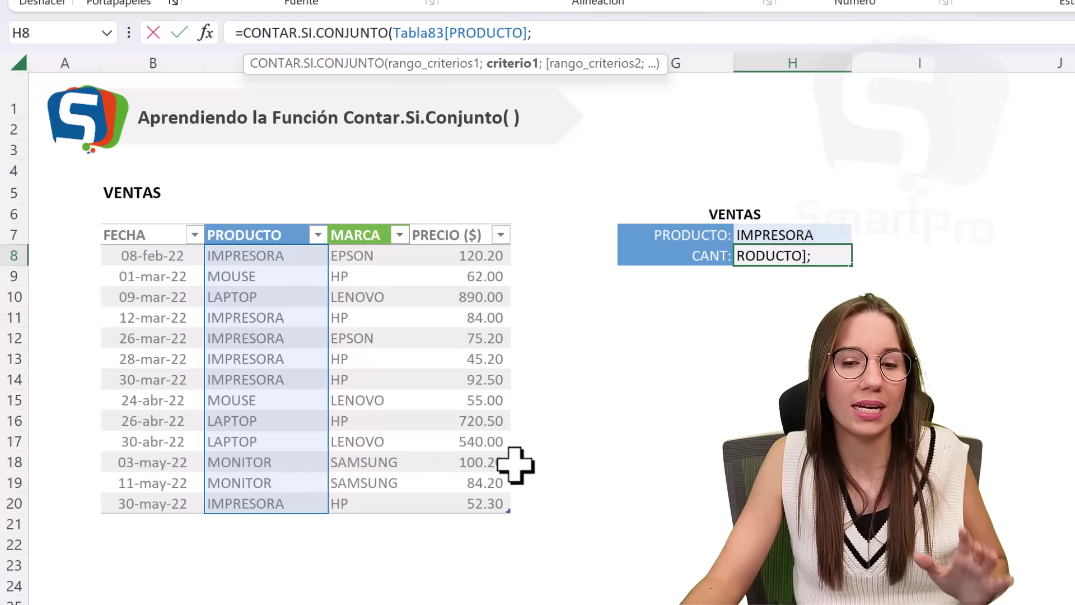
left_click(831, 234)
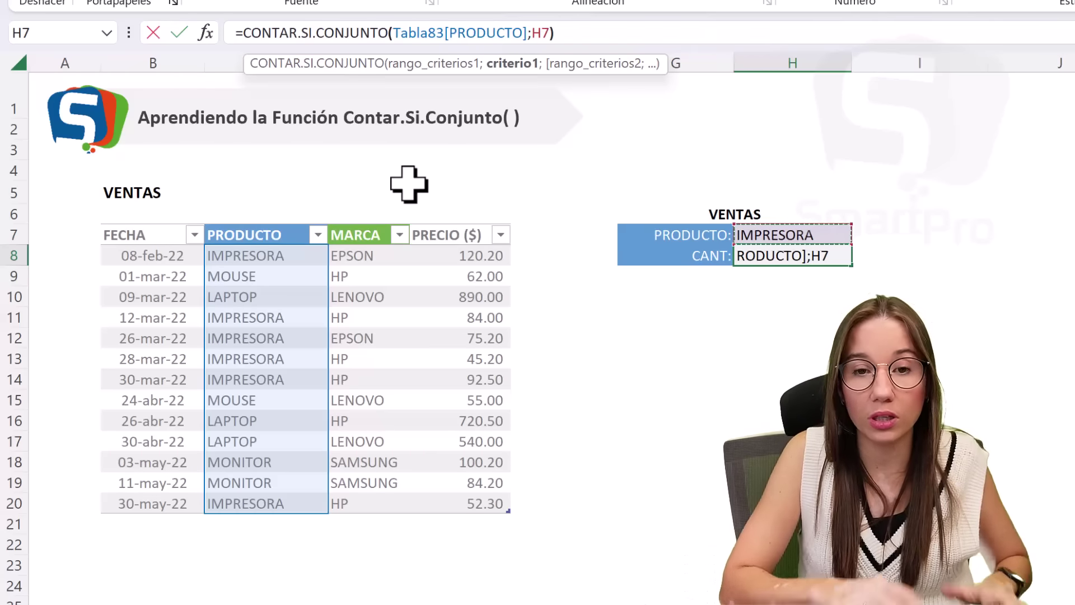
type(")")
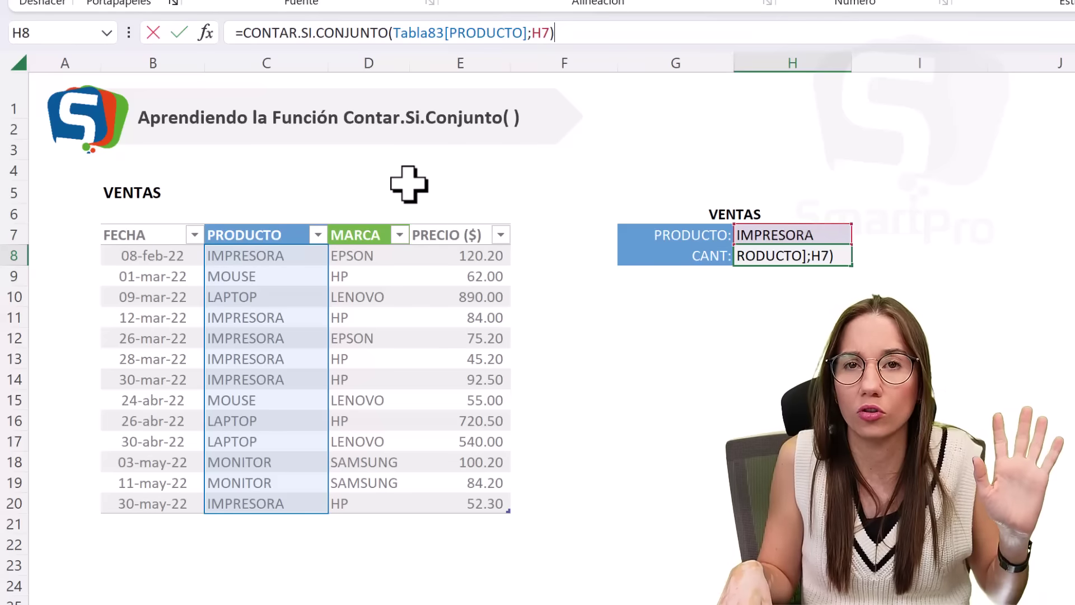
key("Return")
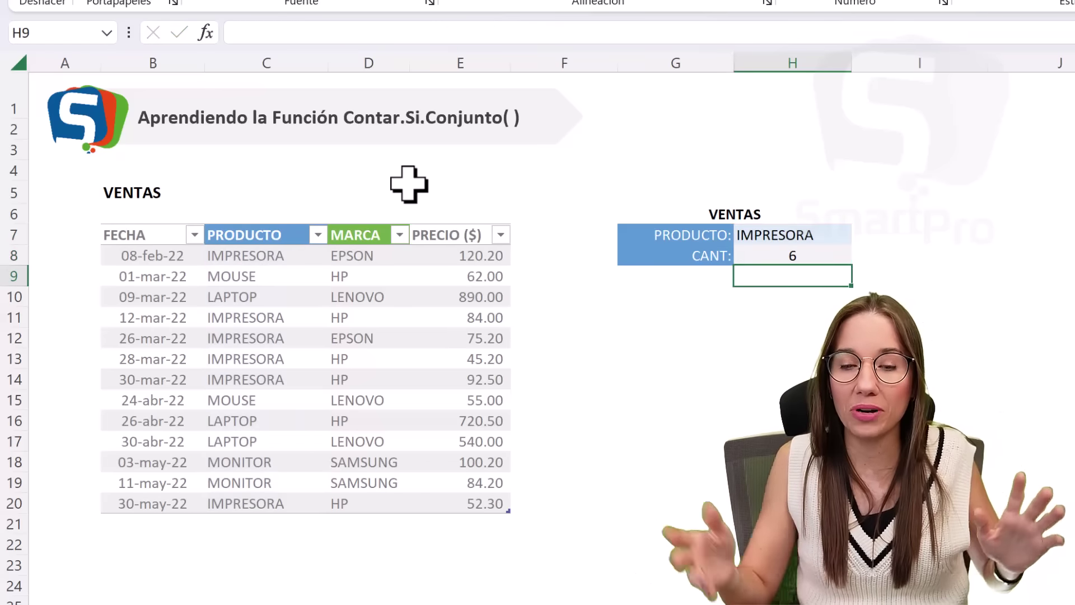
Review the references of the count formula in H8 without changing it
key("Up")
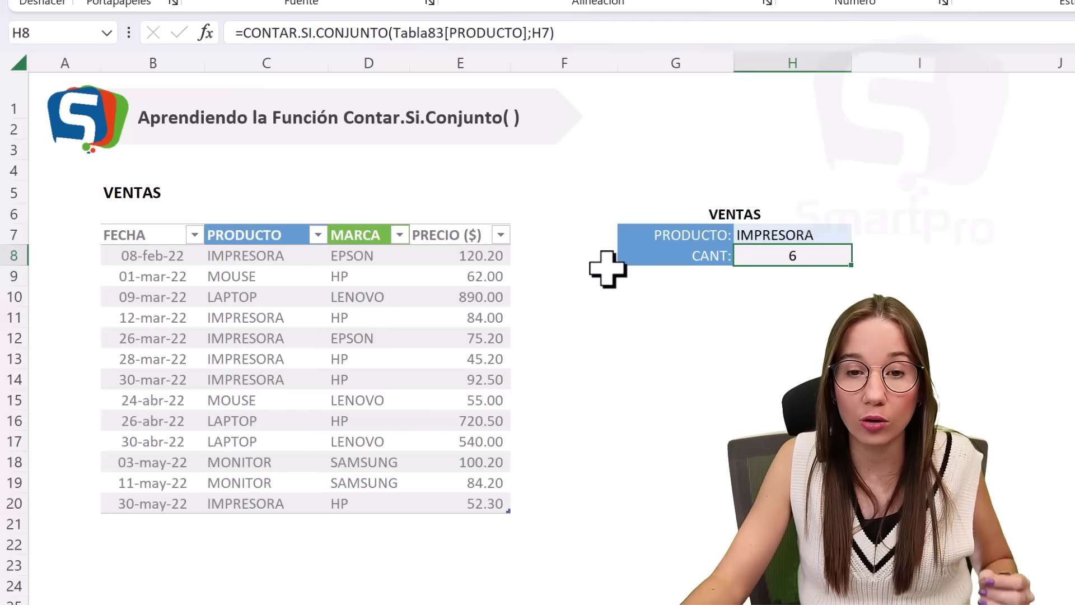
left_click(558, 33)
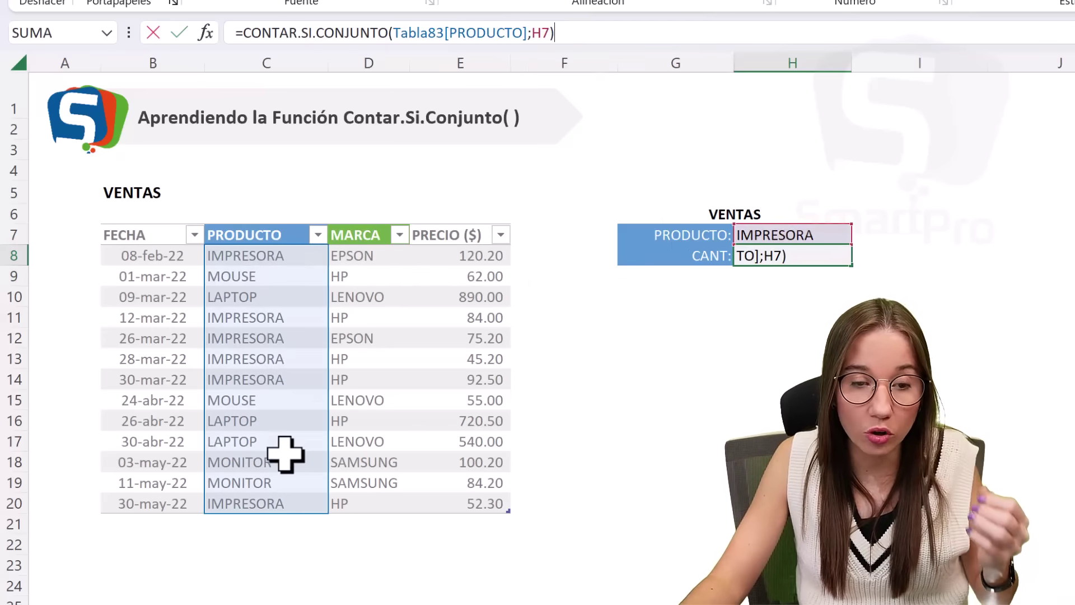
key("Escape")
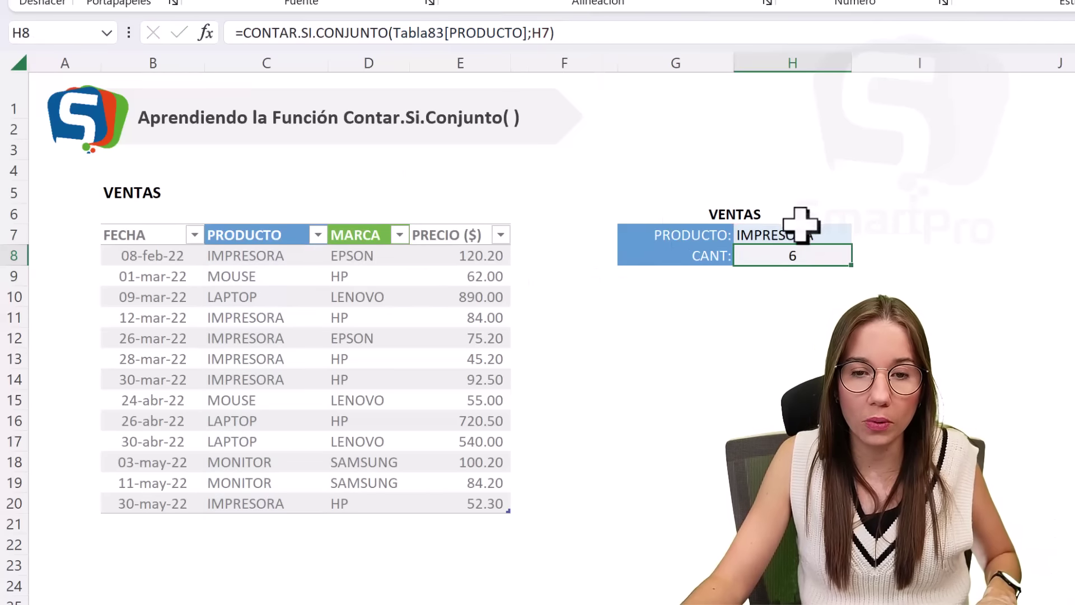
Change the H7 criterion to MOUSE and highlight both MOUSE sales
left_click(802, 230)
type("MOUSE")
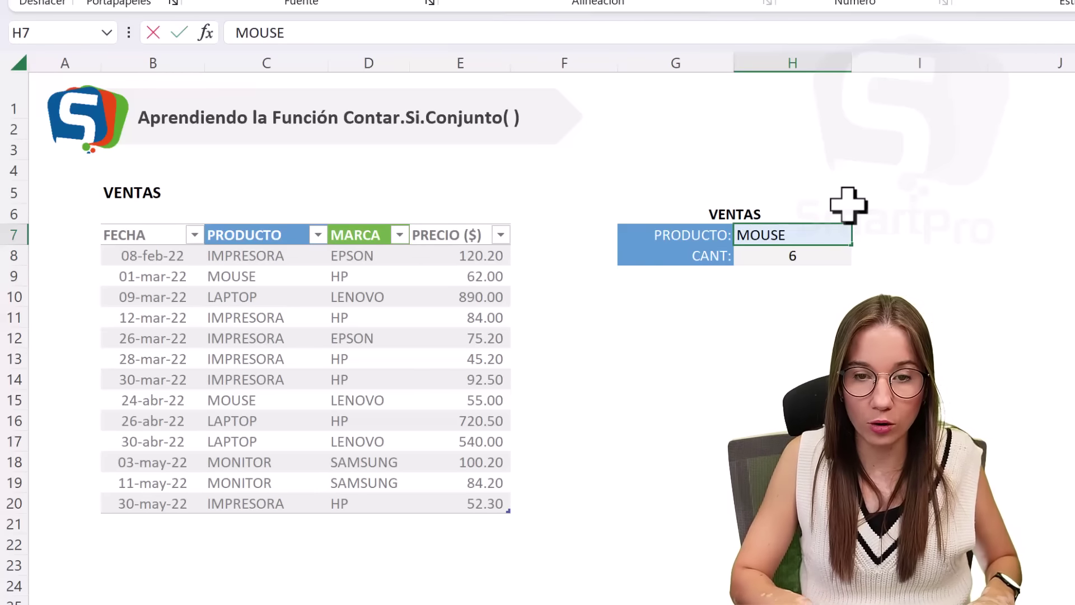
key("Return")
left_click(247, 280)
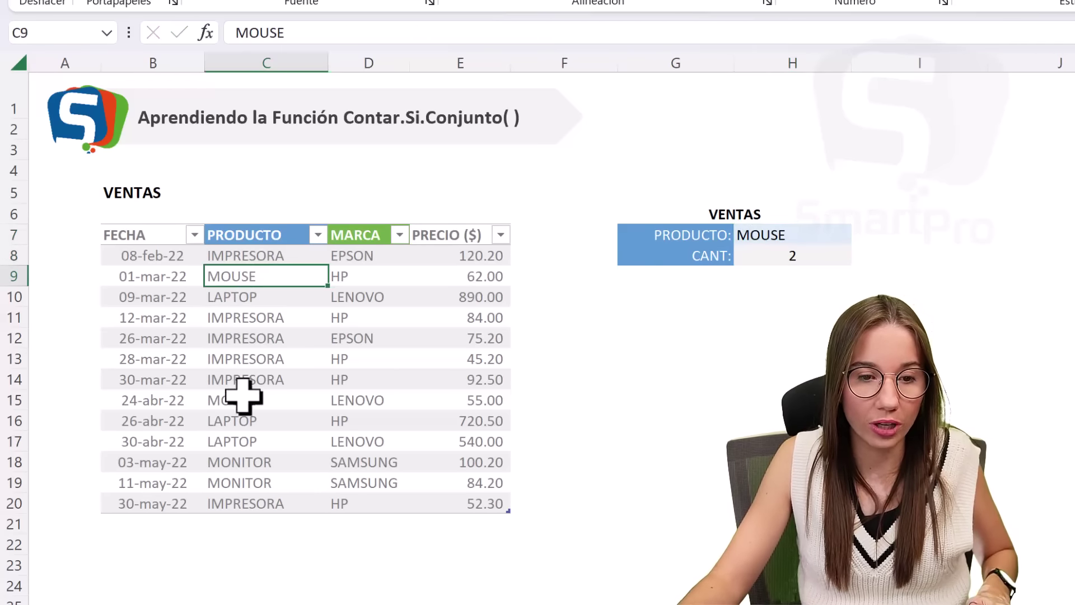
left_click(247, 400, "ctrl")
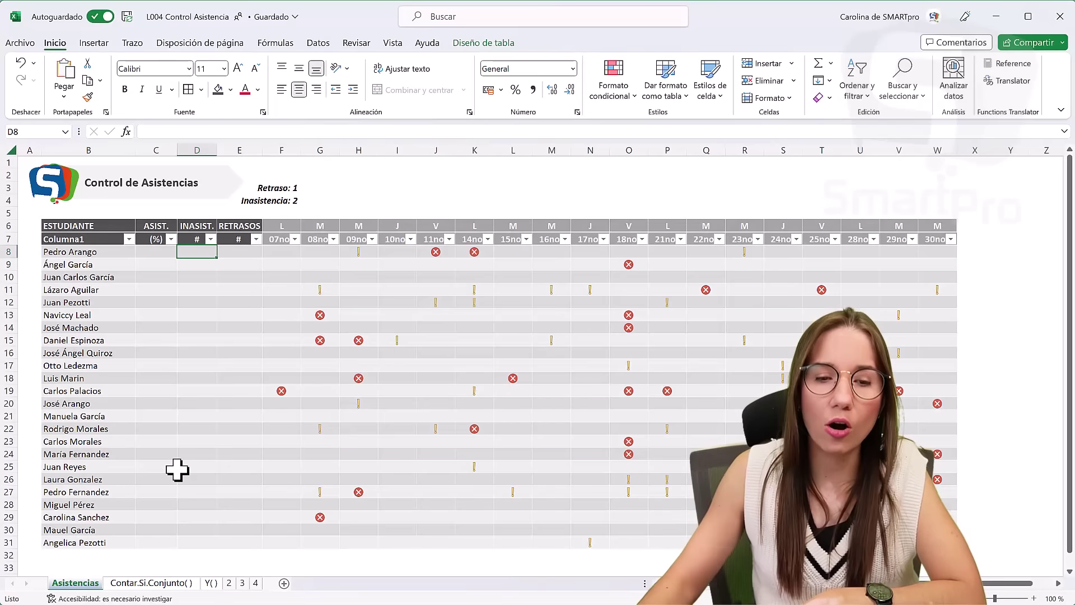
Select the day grid F8:W31, checking the values behind absence and tardy marks
key("Right")
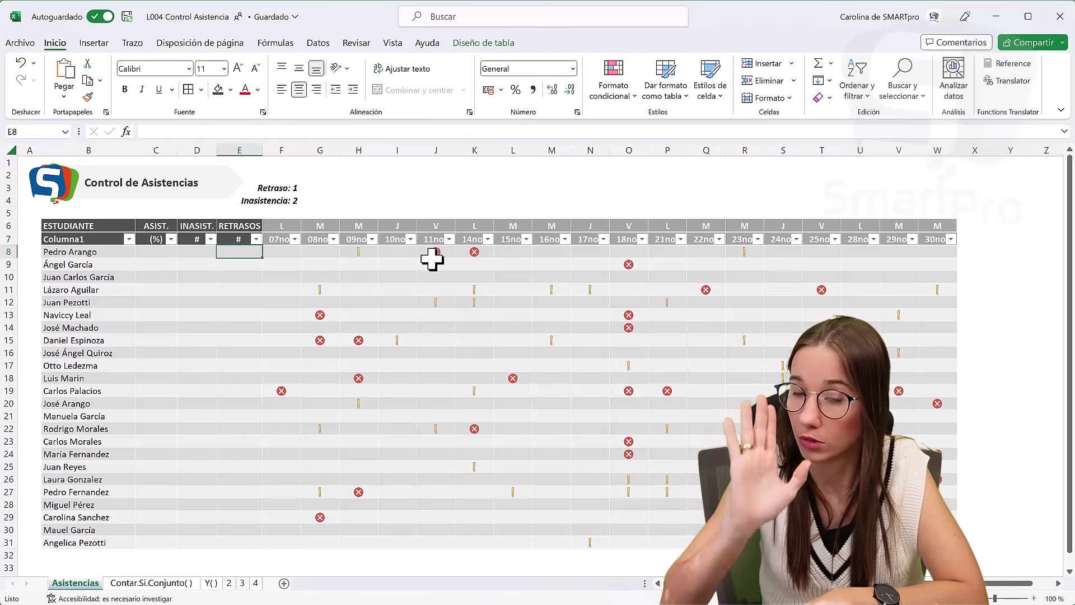
key("Right")
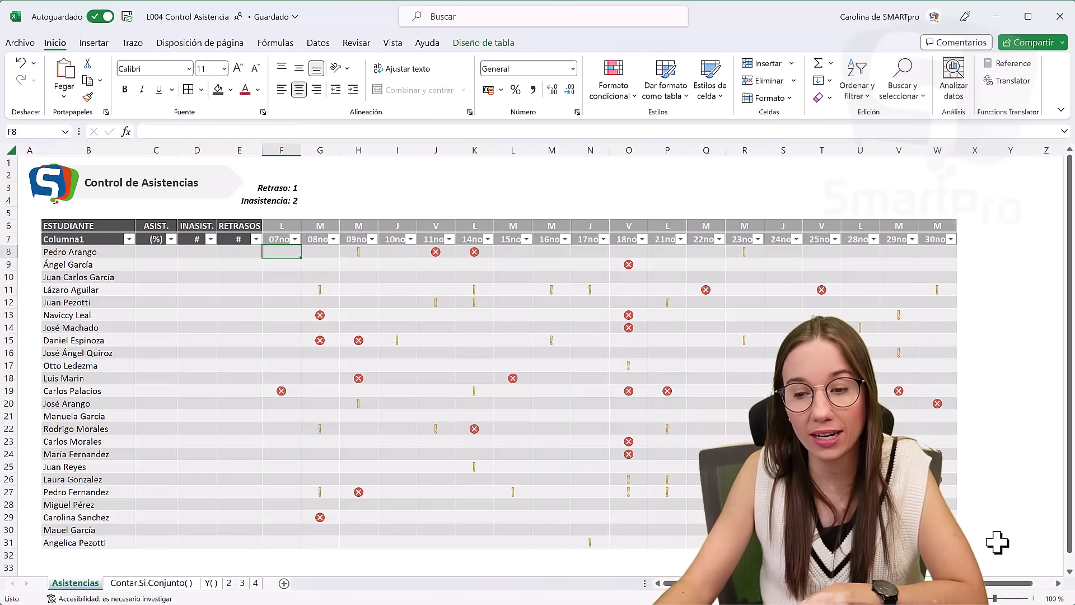
key("ctrl+shift+End")
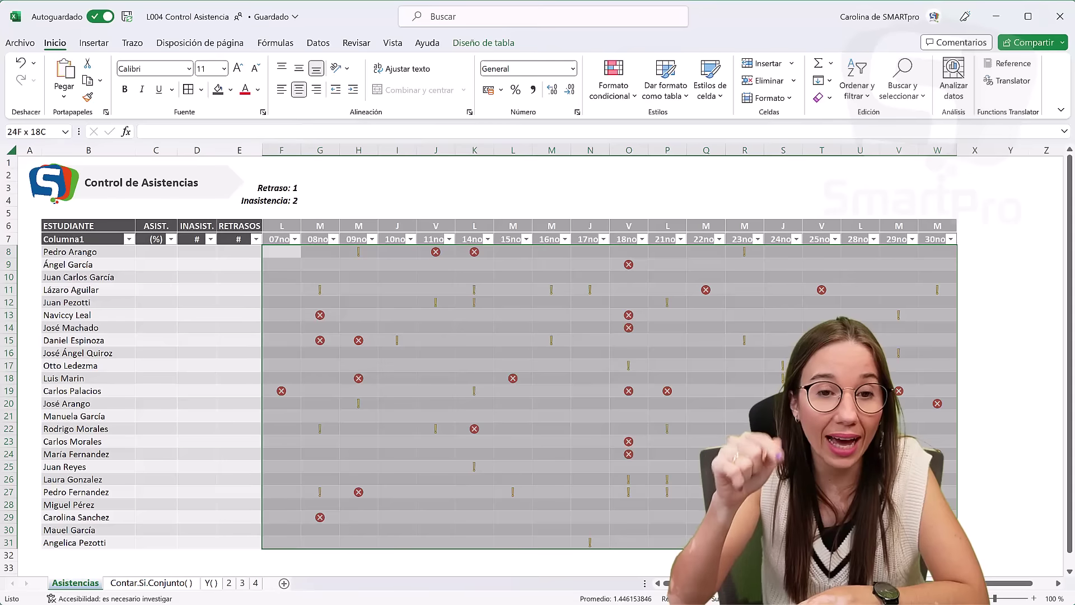
left_click(622, 319)
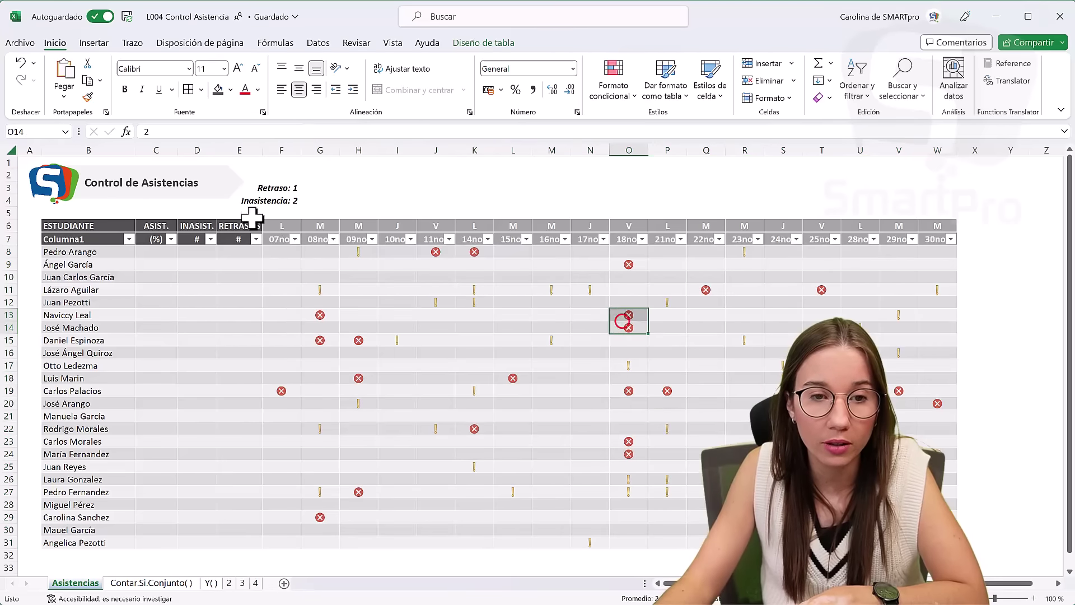
key("Up")
key("Up")
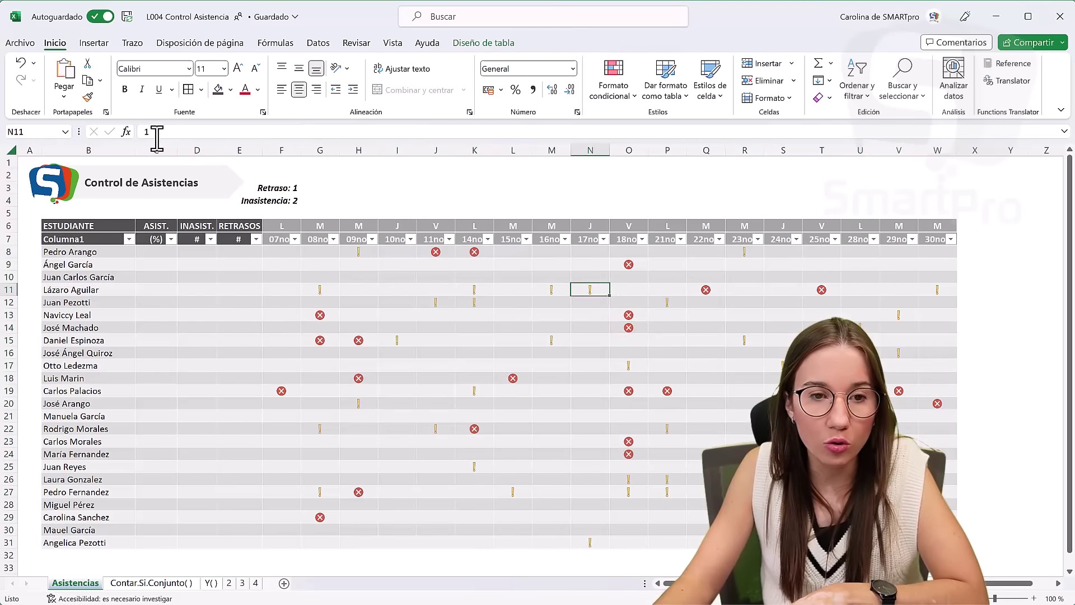
key("Left")
key("Left")
left_click_drag(288, 250, 937, 542)
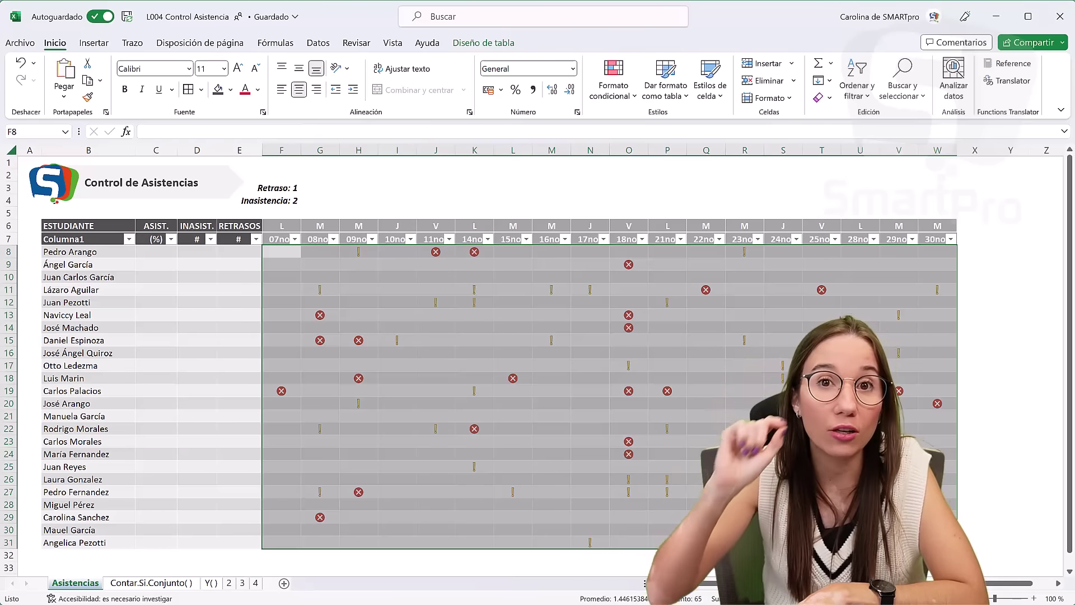
Turn off icon-only display so the 1 and 2 values show beside the icons
left_click(622, 88)
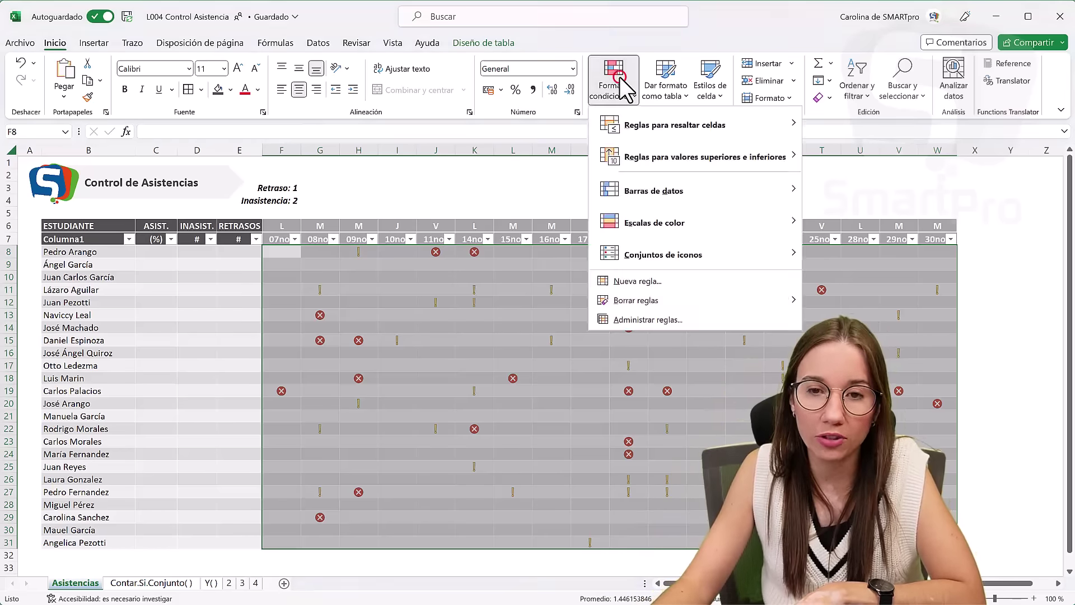
left_click(640, 320)
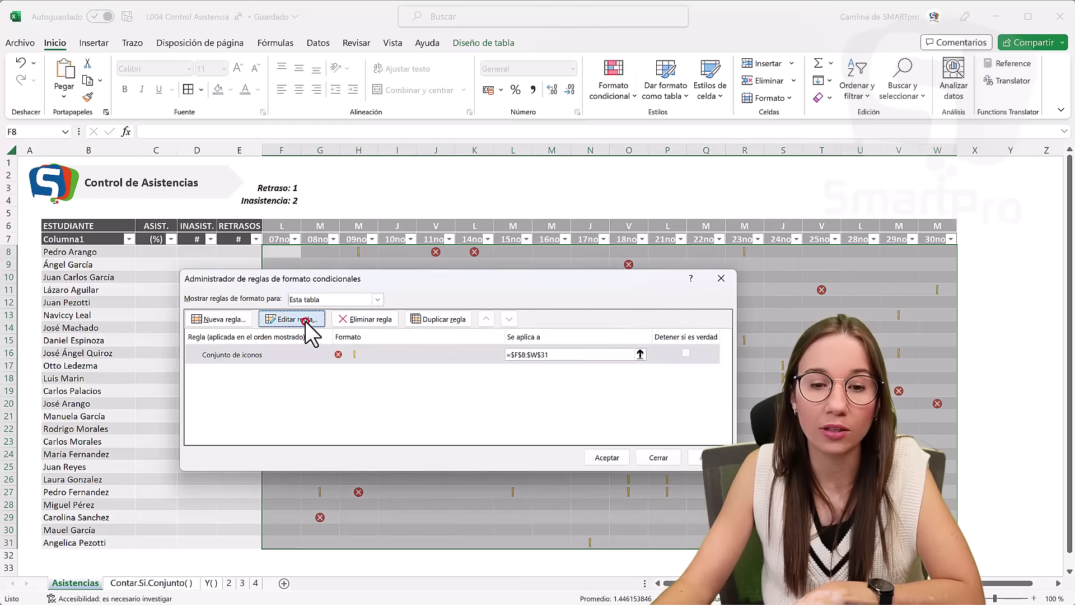
left_click(305, 321)
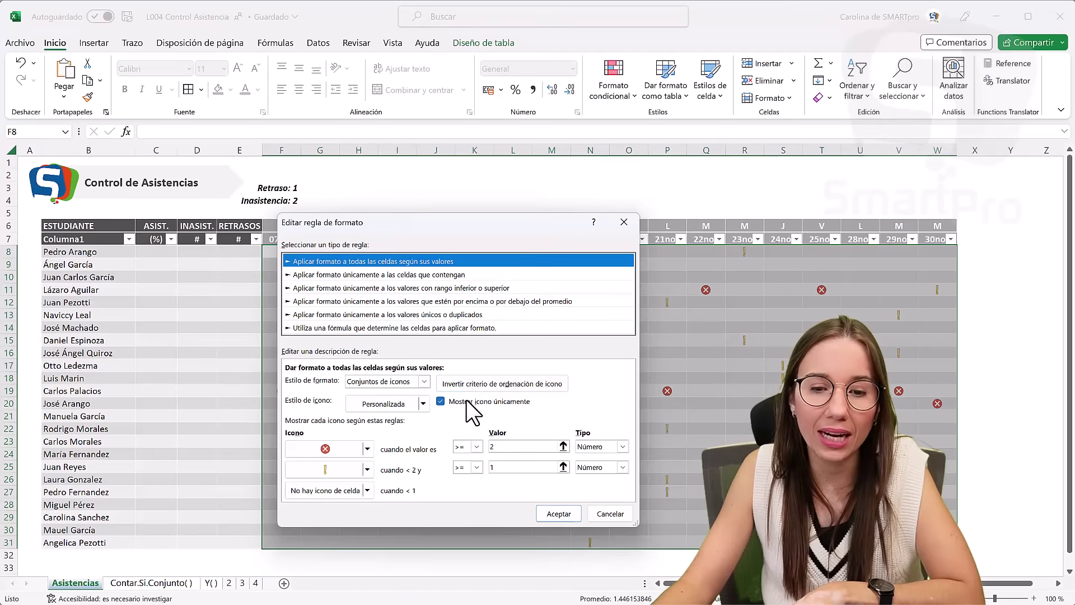
left_click(466, 400)
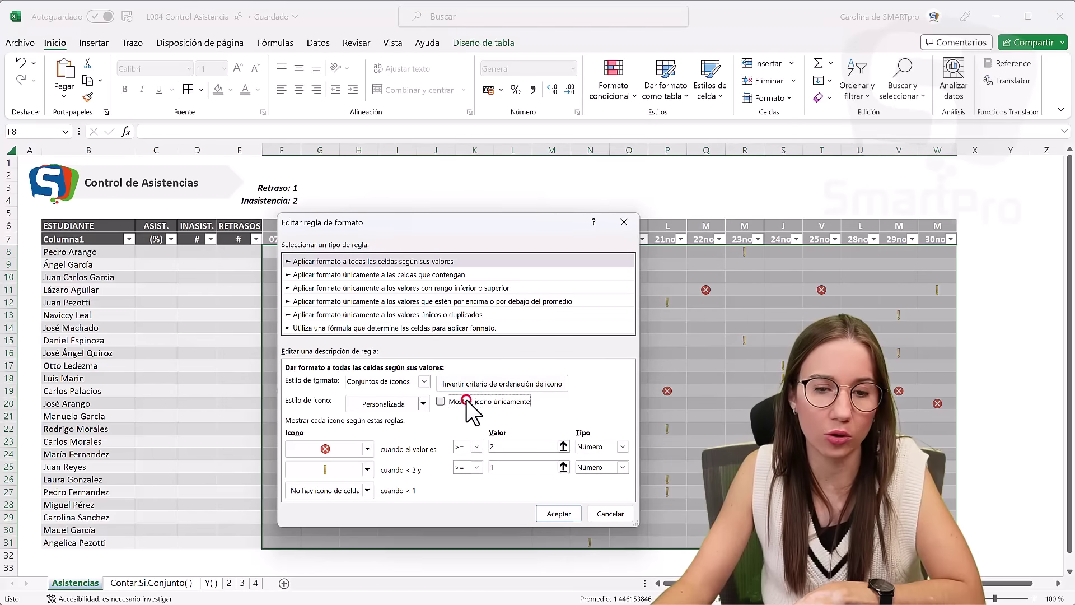
left_click(557, 515)
left_click(613, 455)
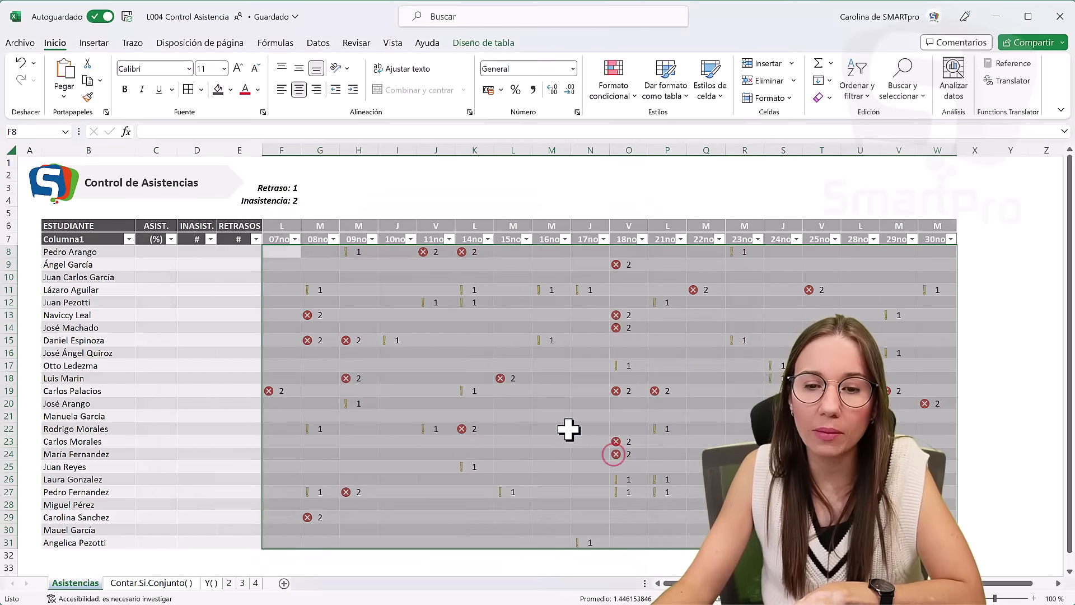
Deselect the grid and select the first student's RETRASOS cell E8
left_click(548, 380)
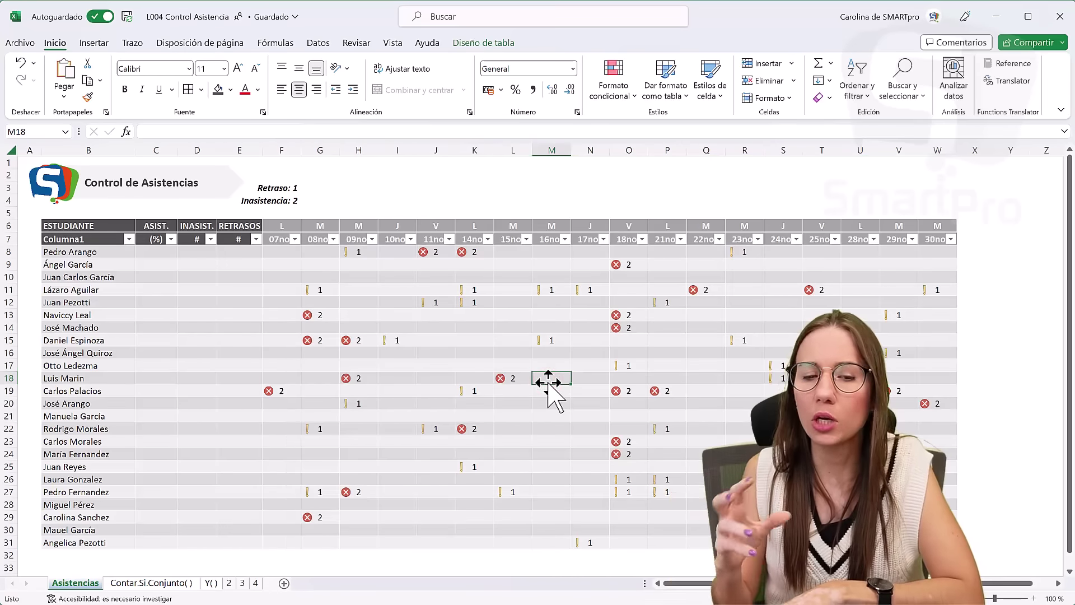
key("Left")
key("Left")
key("Left")
key("Left")
key("Left")
key("Left")
key("Left")
key("Left")
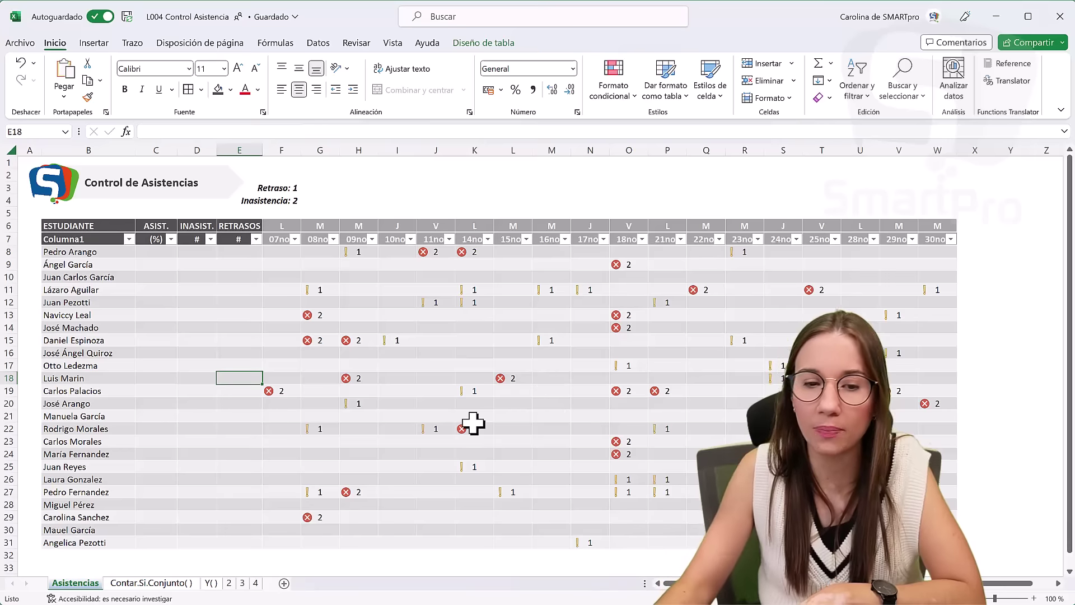
left_click(234, 255)
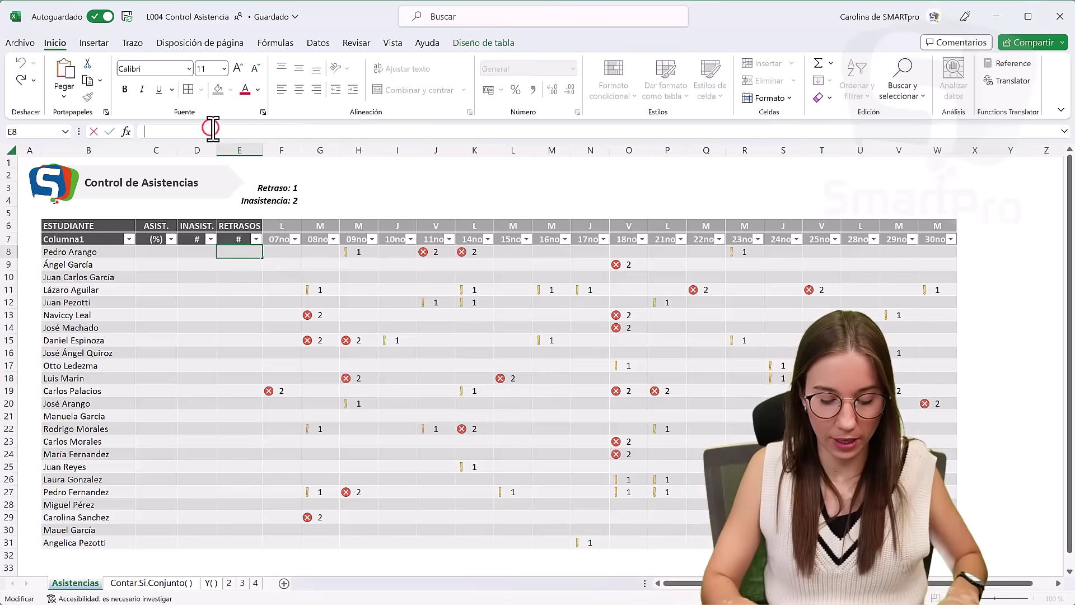
Enter =CONTAR.SI.CONJUNTO(Tabla1[@[07nov]:[30nov]];1) in E8 to count each student's tardies
type("=CONTAR")
key("Down")
key("Down")
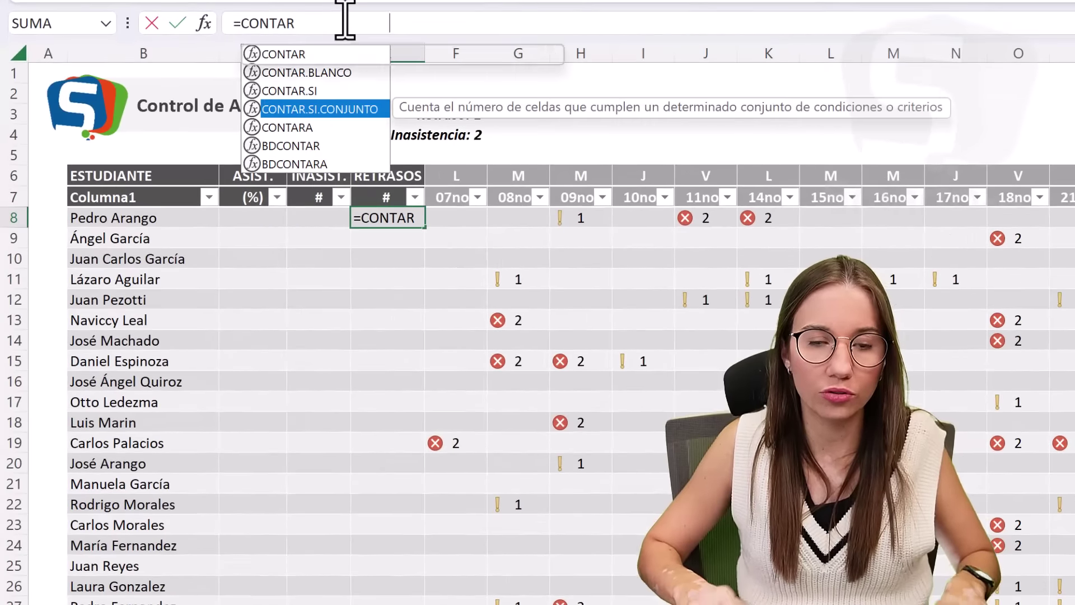
key("Tab")
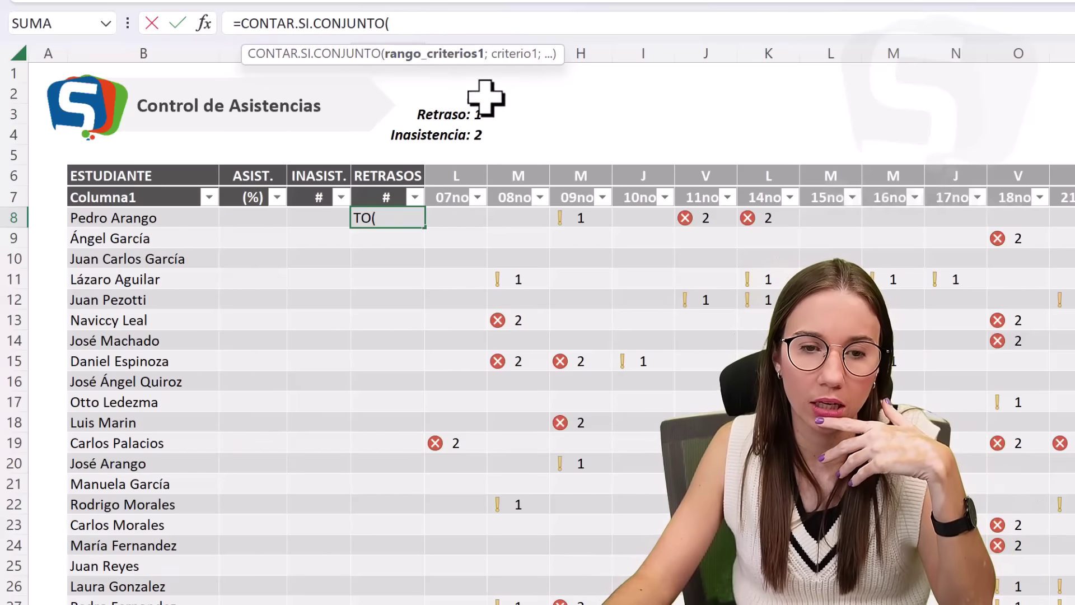
left_click(454, 222)
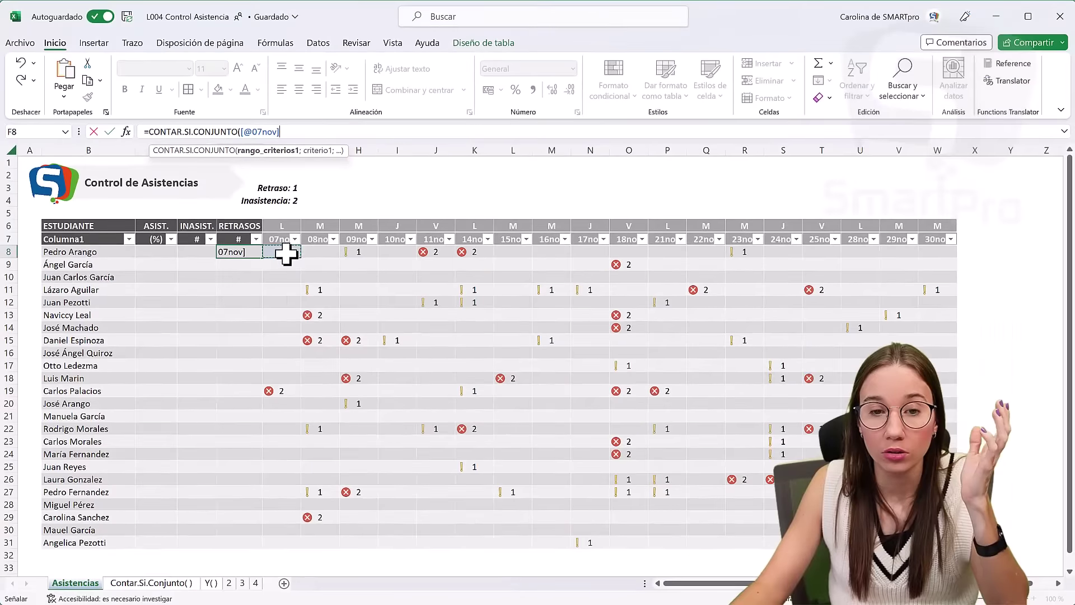
left_click_drag(288, 252, 934, 247)
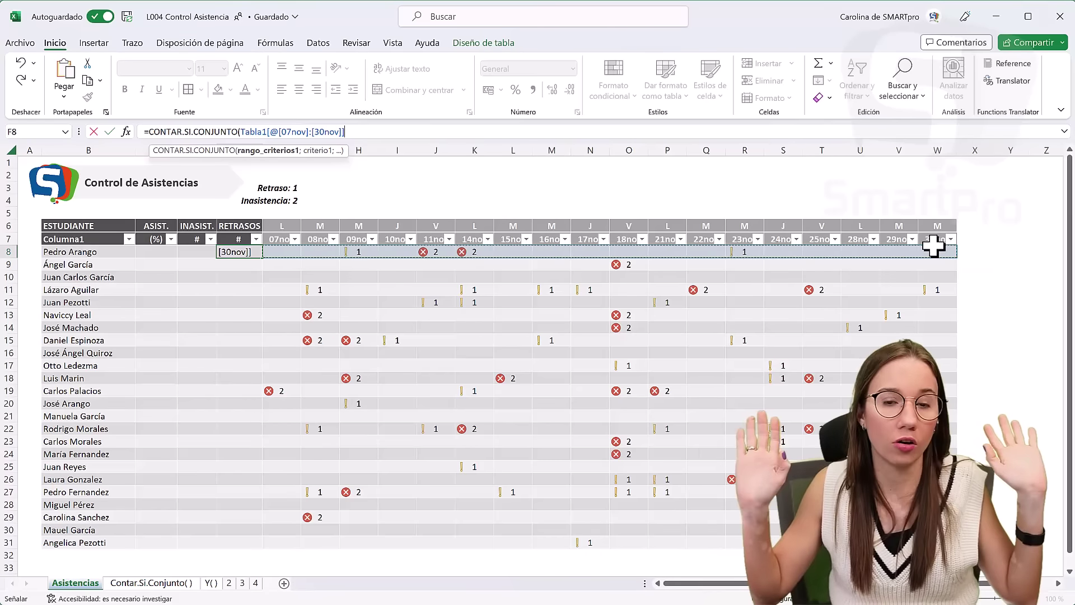
type(";")
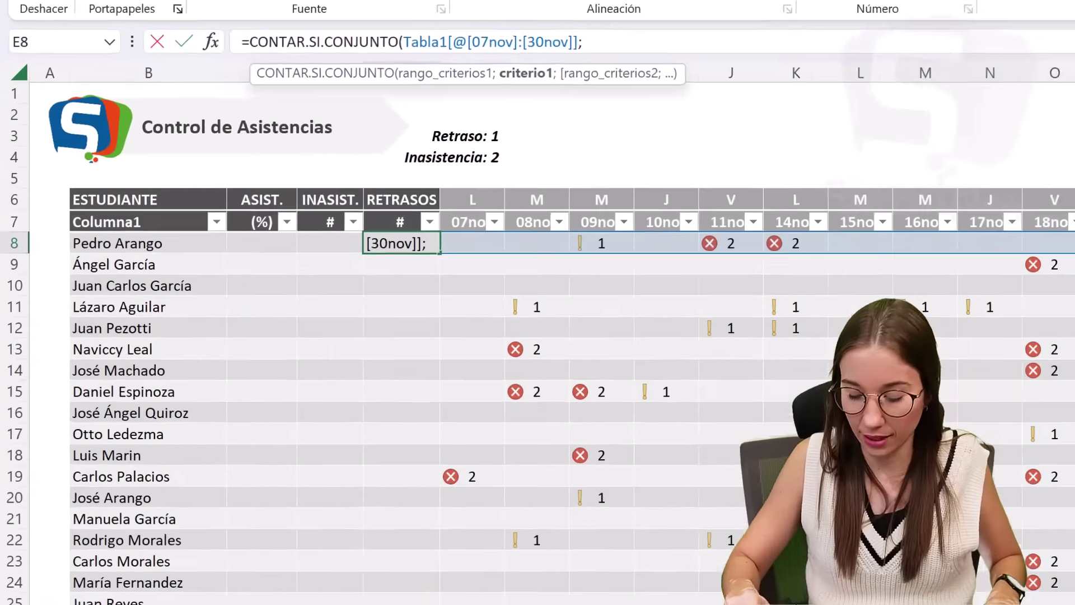
type("1")
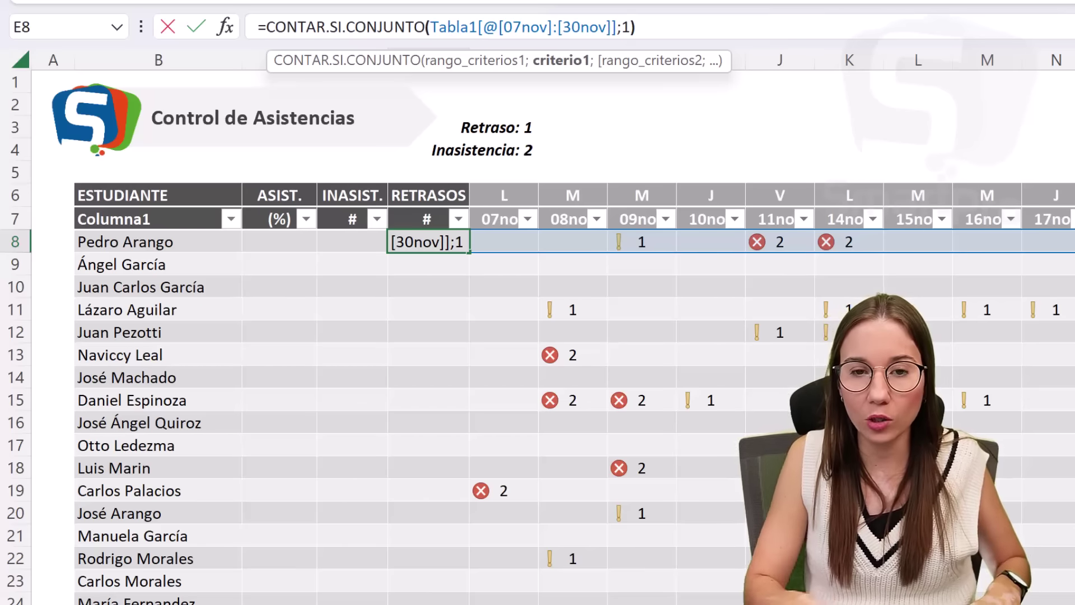
type(")")
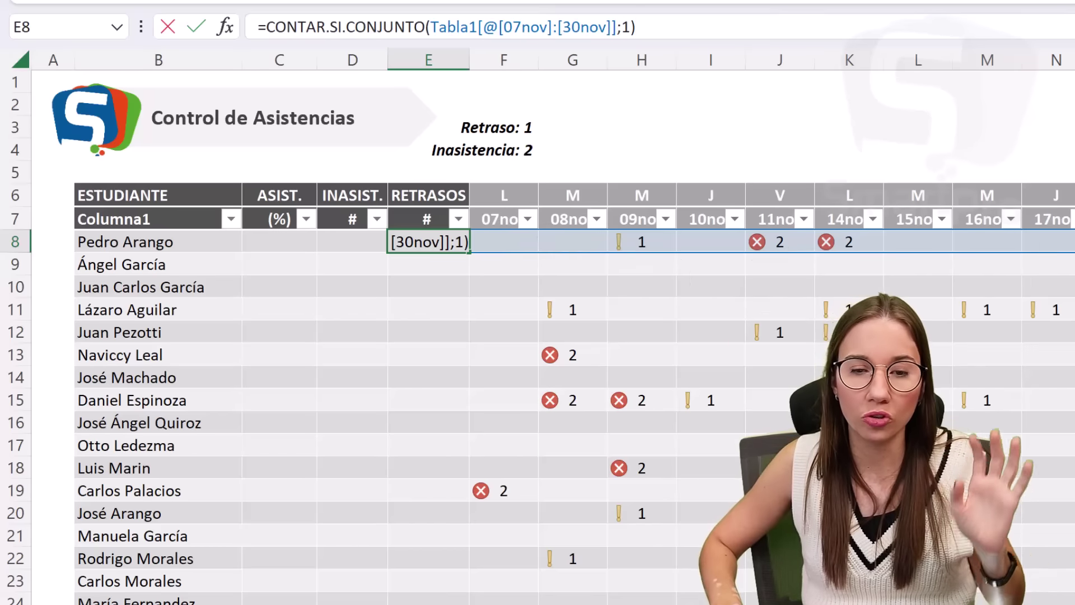
key("Return")
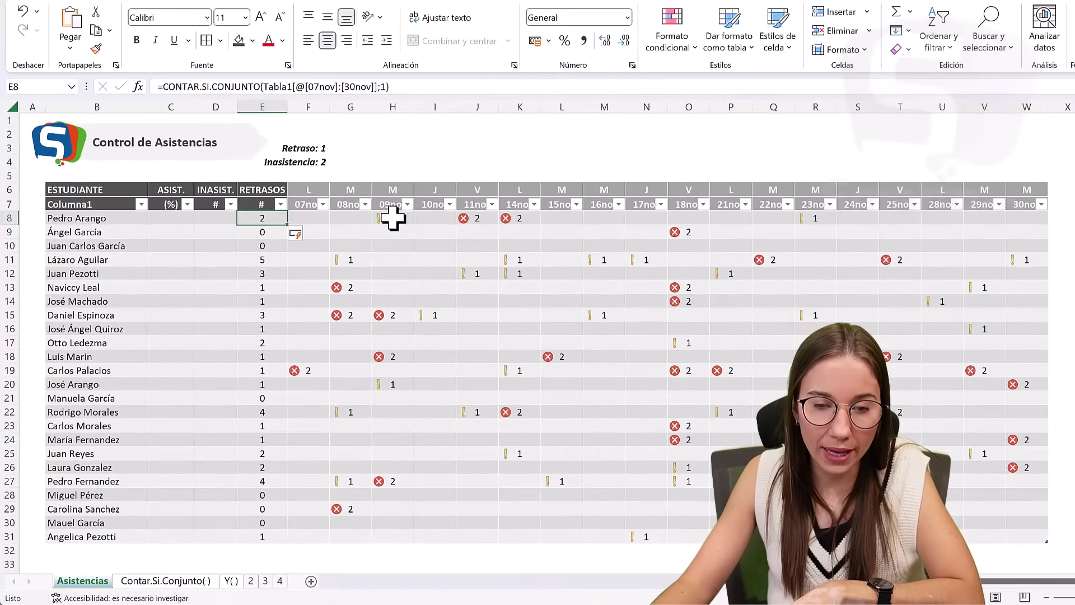
Compare row 8's tardy marks with its count, then move to D8 and back to E8
left_click(393, 218)
left_click(812, 219, "ctrl")
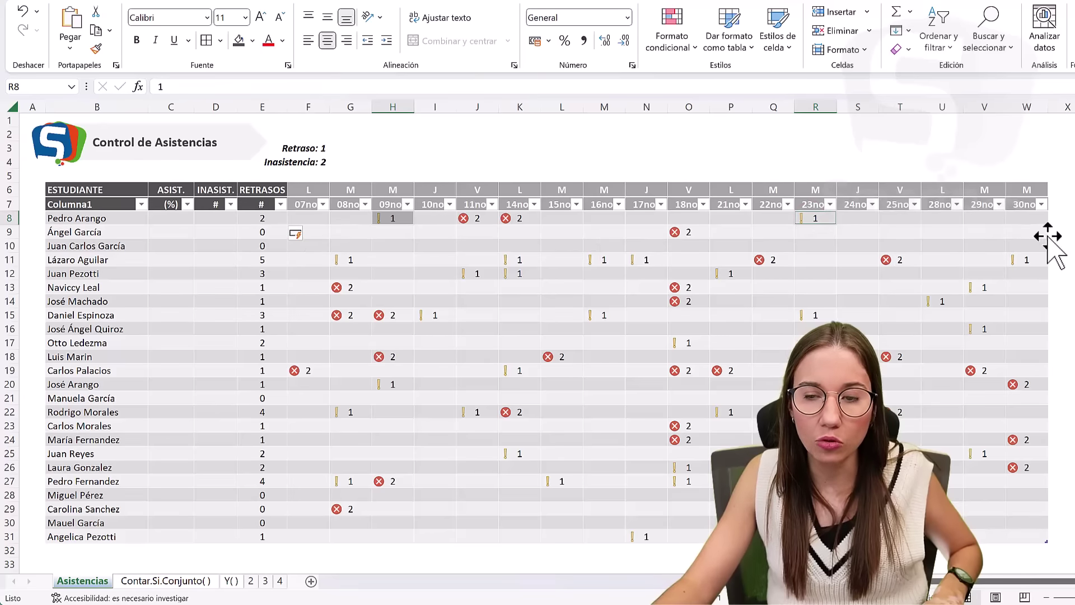
left_click(393, 245)
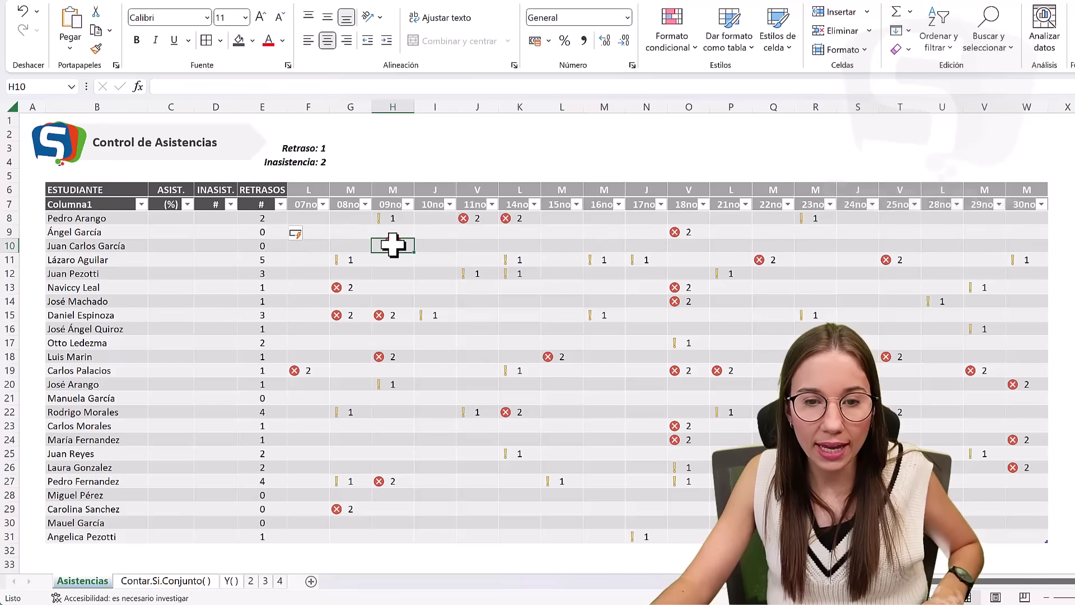
left_click(267, 247)
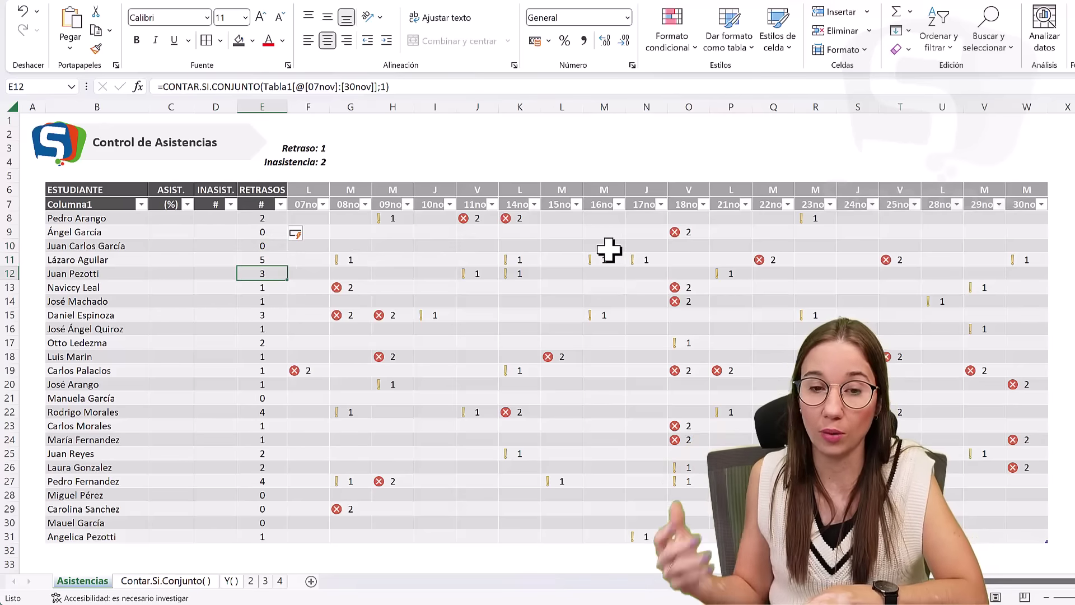
key("Left")
key("Up")
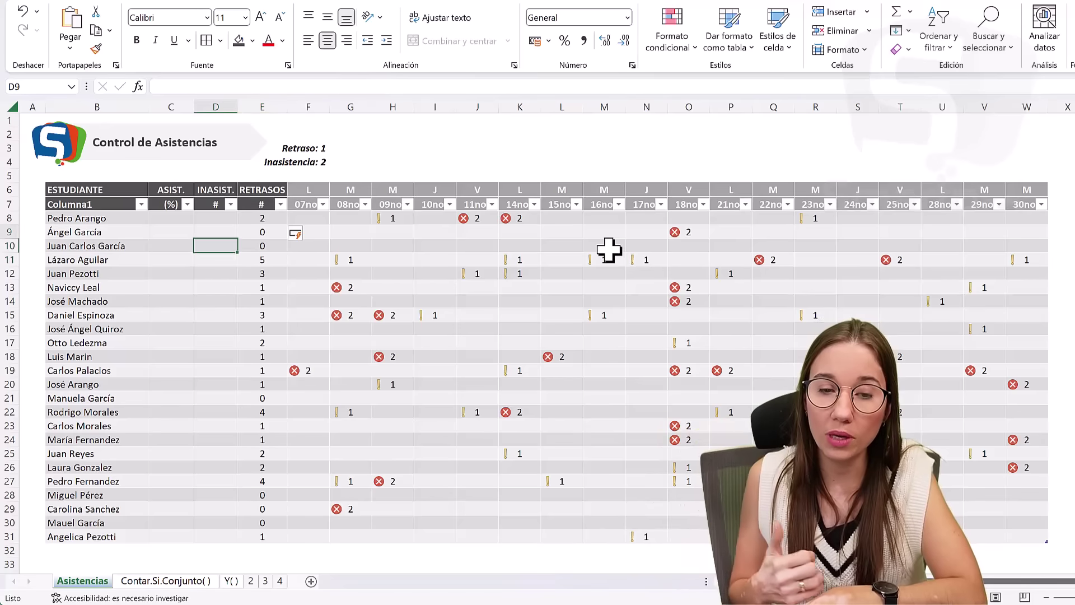
key("Up")
key("Up")
key("Right")
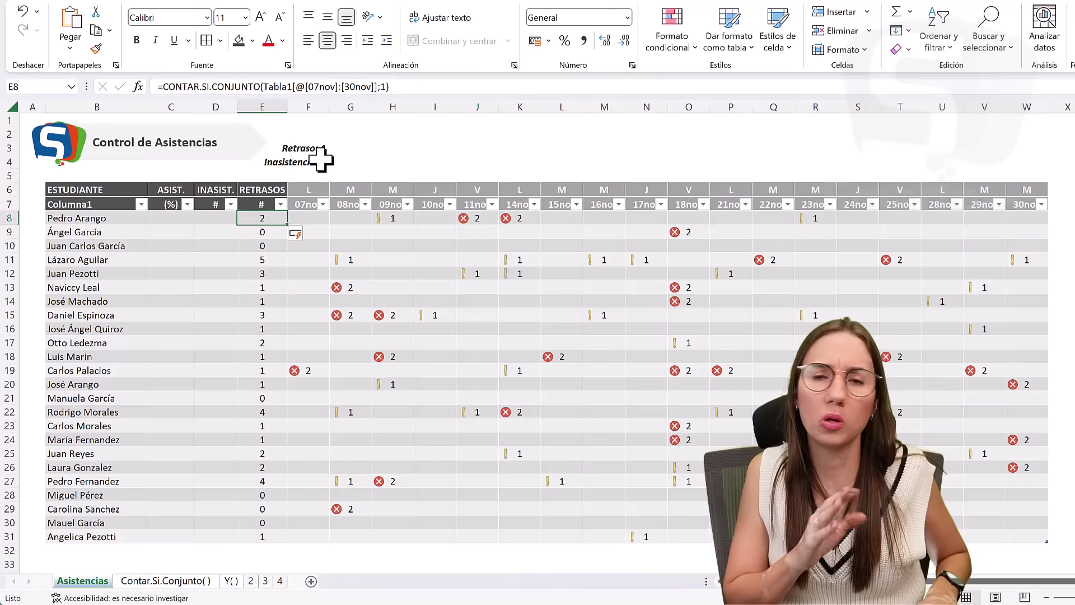
Copy the RETRASOS COUNTIFS formula from E8 into D8 of the INASIST. column
key("ctrl+c")
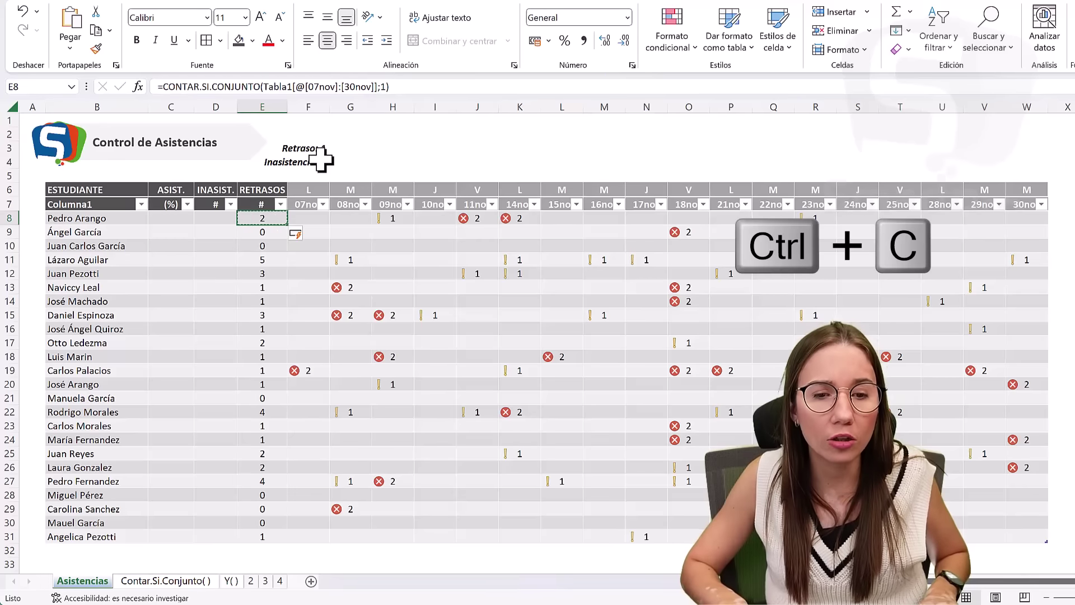
key("Left")
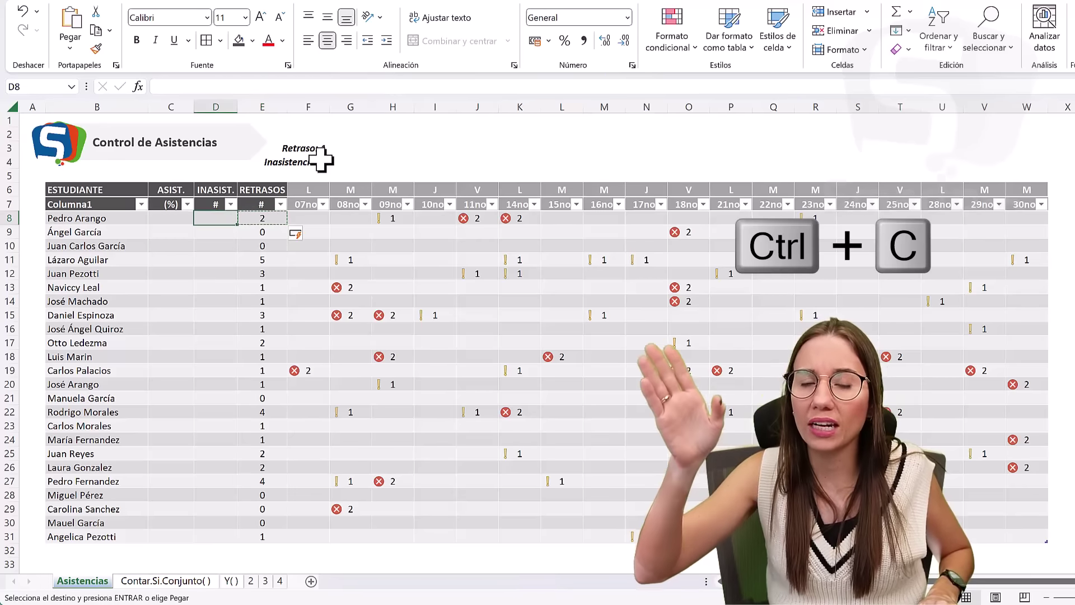
key("ctrl+v")
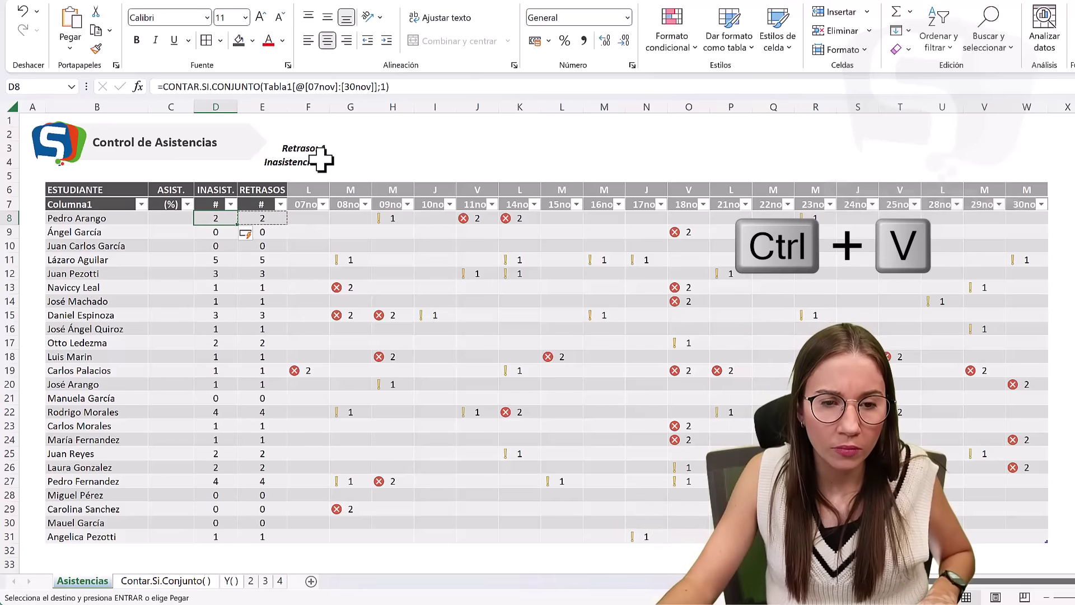
Re-enter the INASIST. formula unchanged and check its calculated-column fill options
left_click(334, 87)
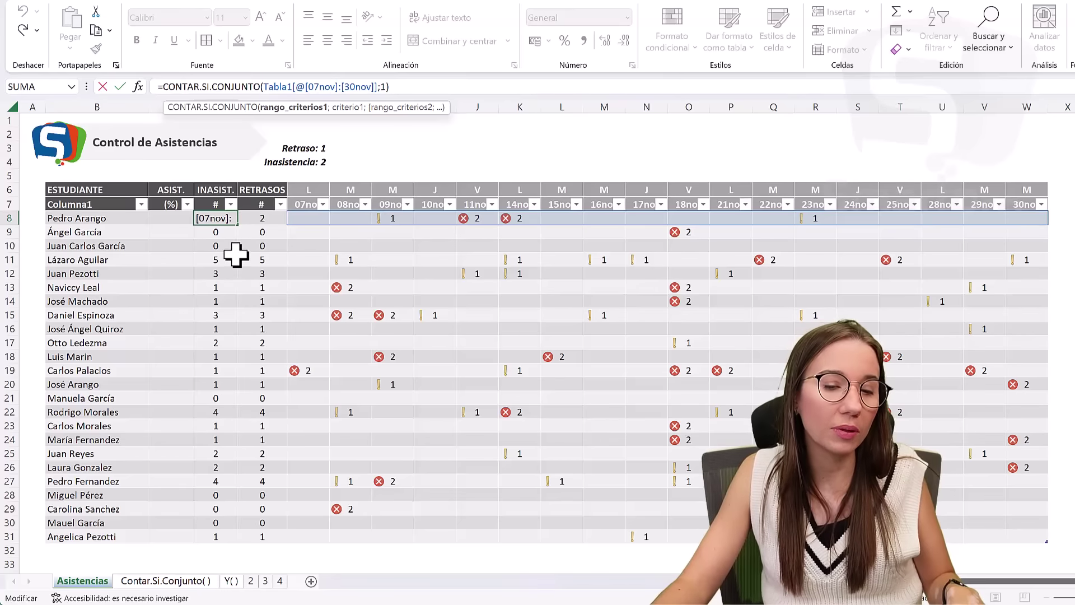
key("ctrl+Return")
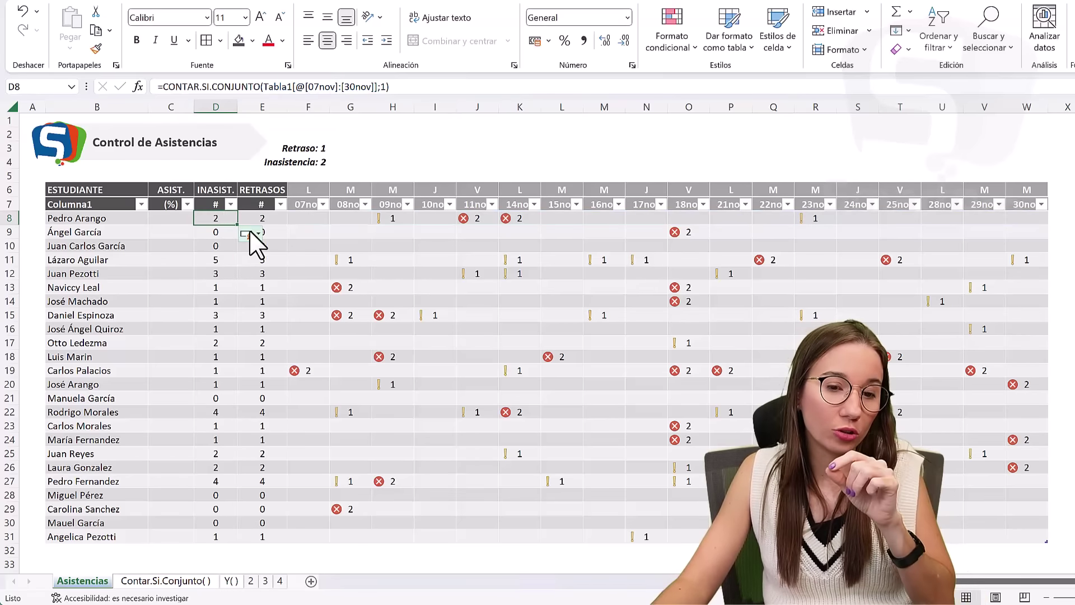
left_click(248, 234)
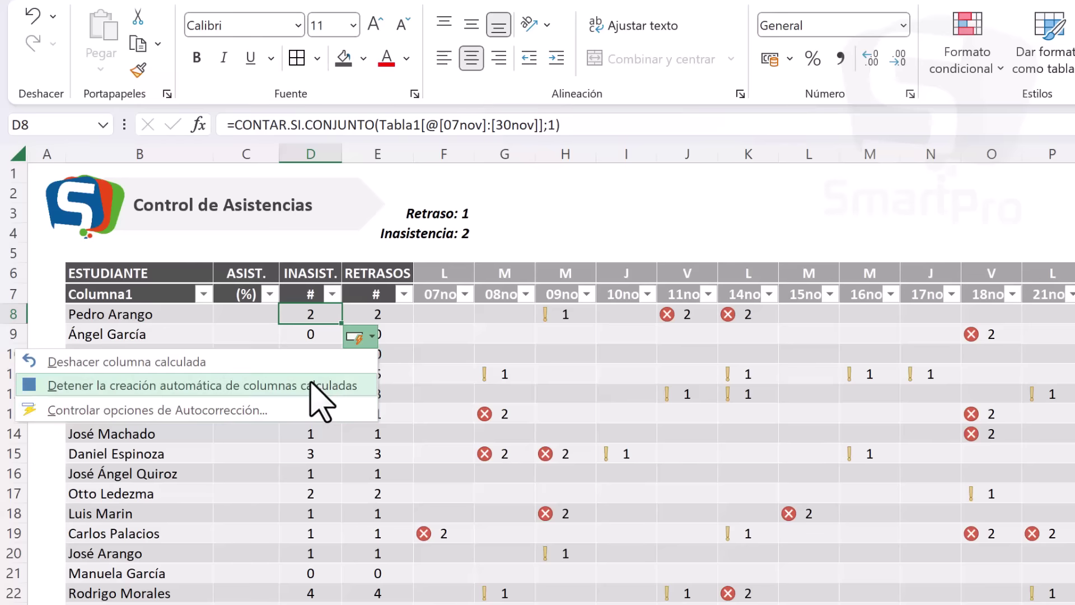
left_click(446, 395)
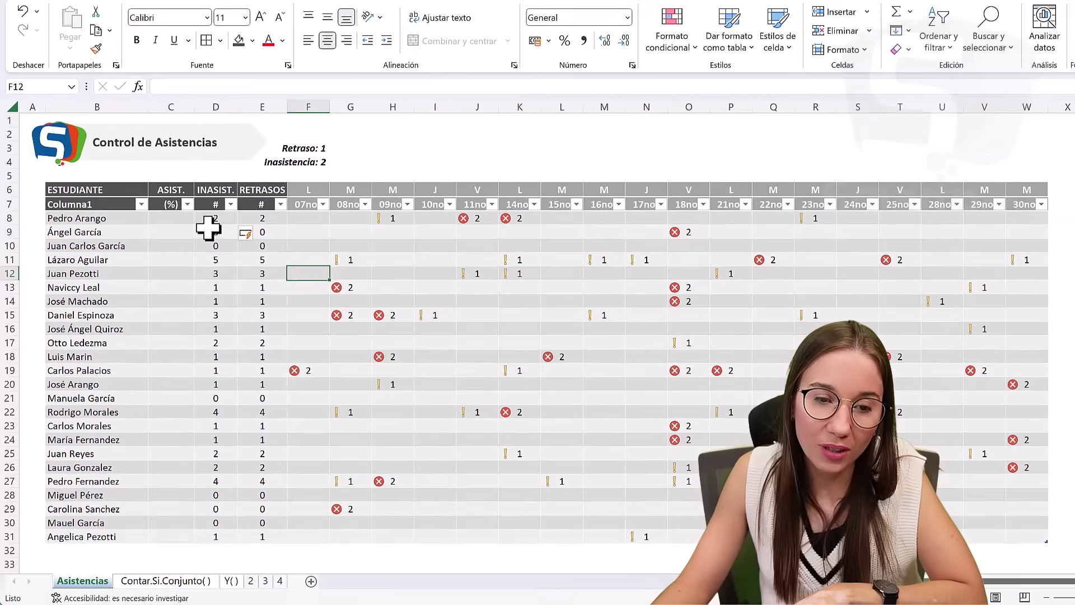
left_click(216, 218)
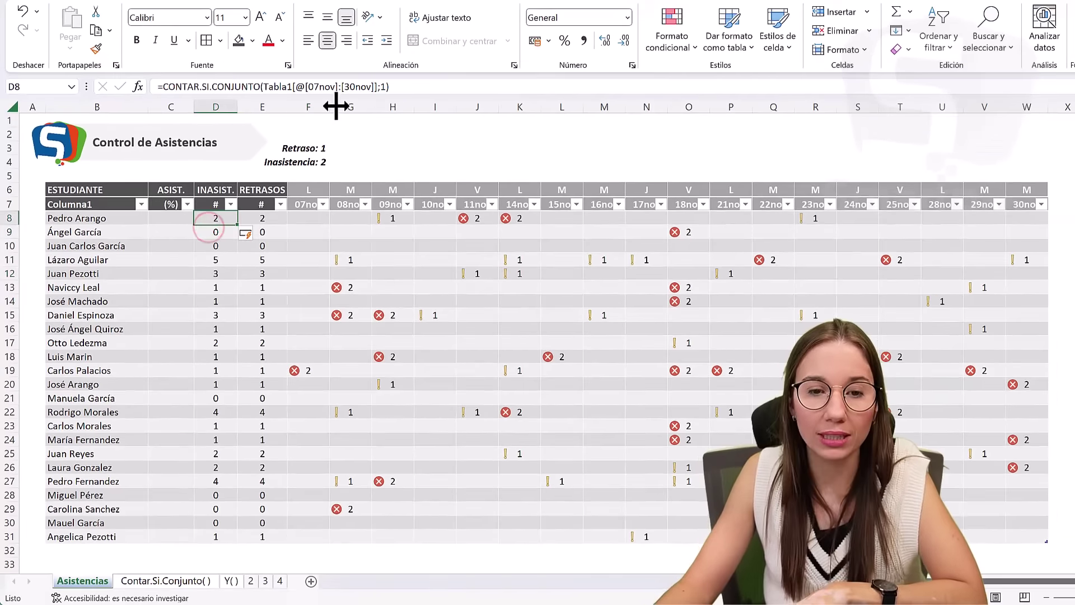
Change the INASIST. formula's criterion from 1 to 2 and check the updated absence counts
left_click(346, 86)
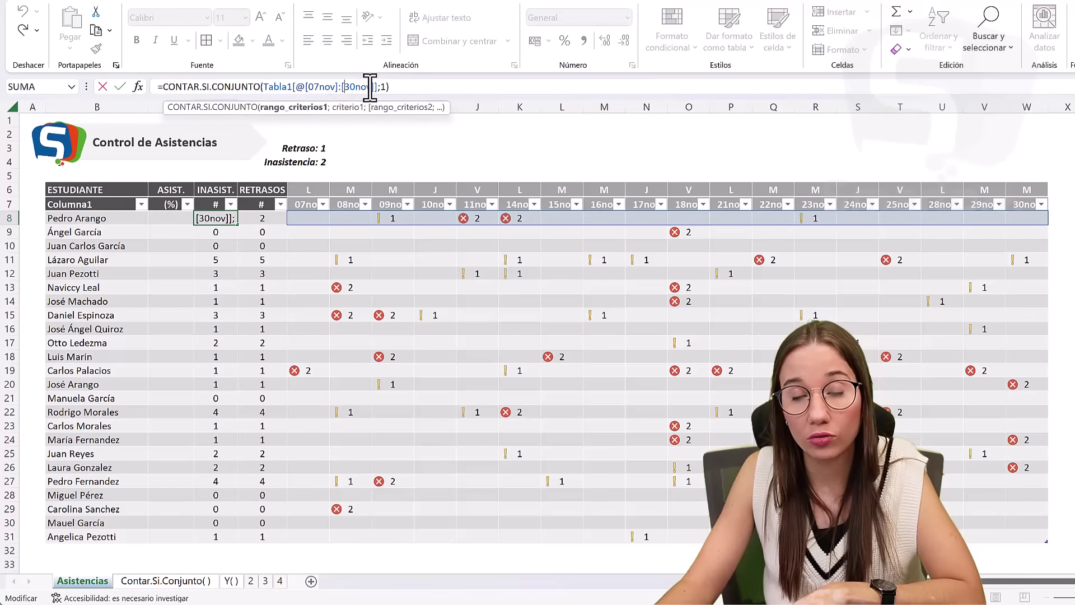
type("1")
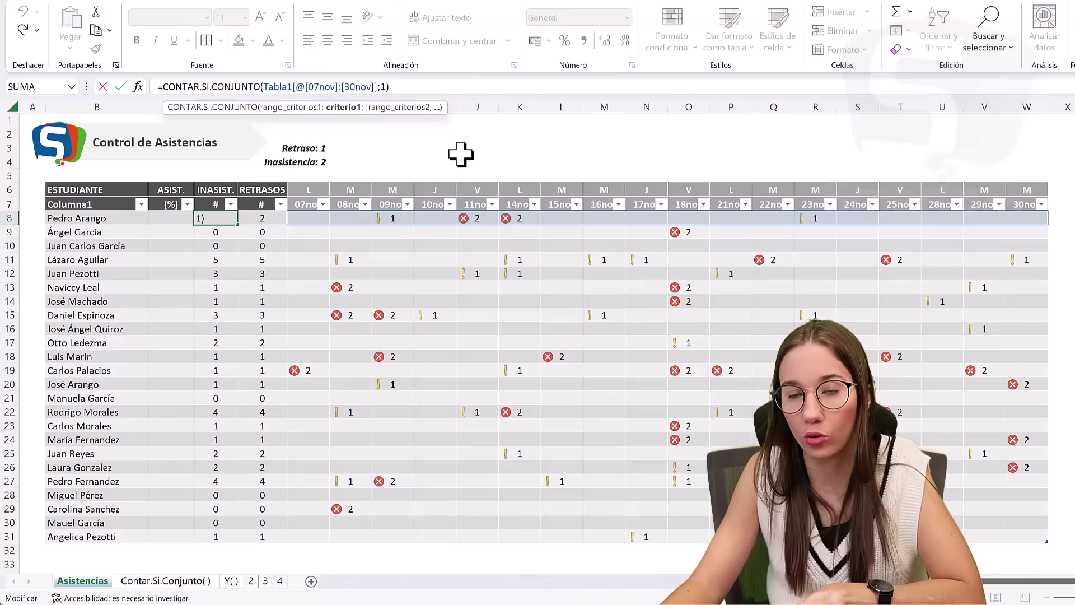
key("BackSpace")
type("2")
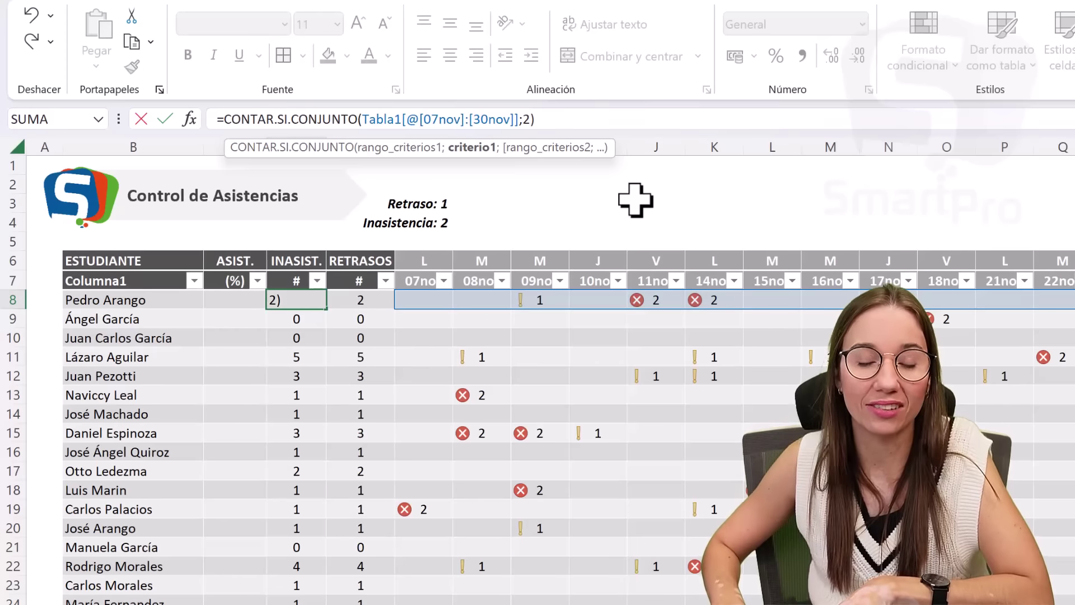
key("Return")
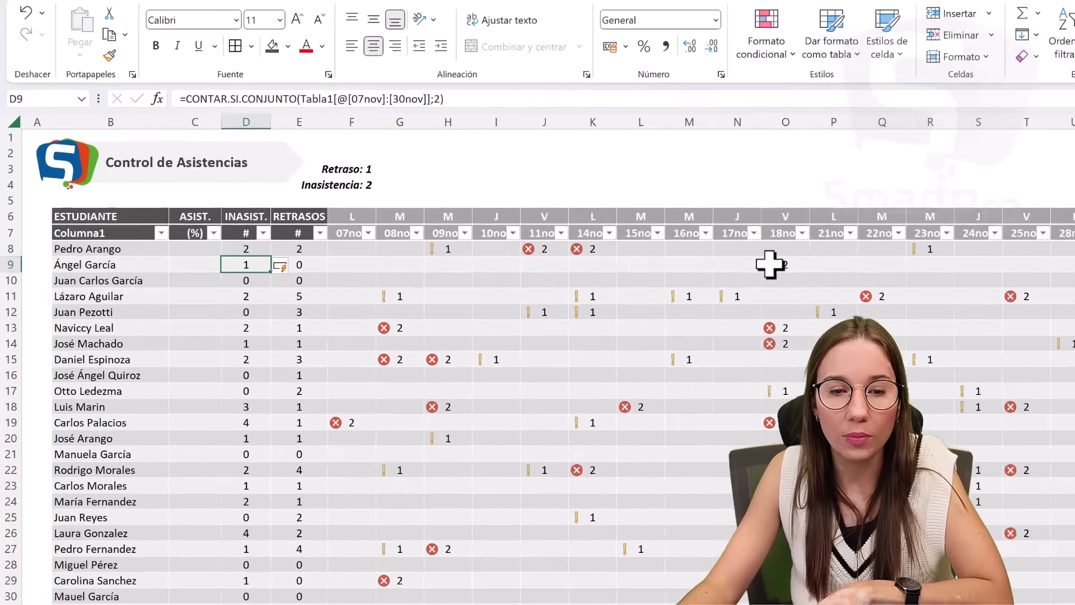
key("Down")
key("Down")
key("Down")
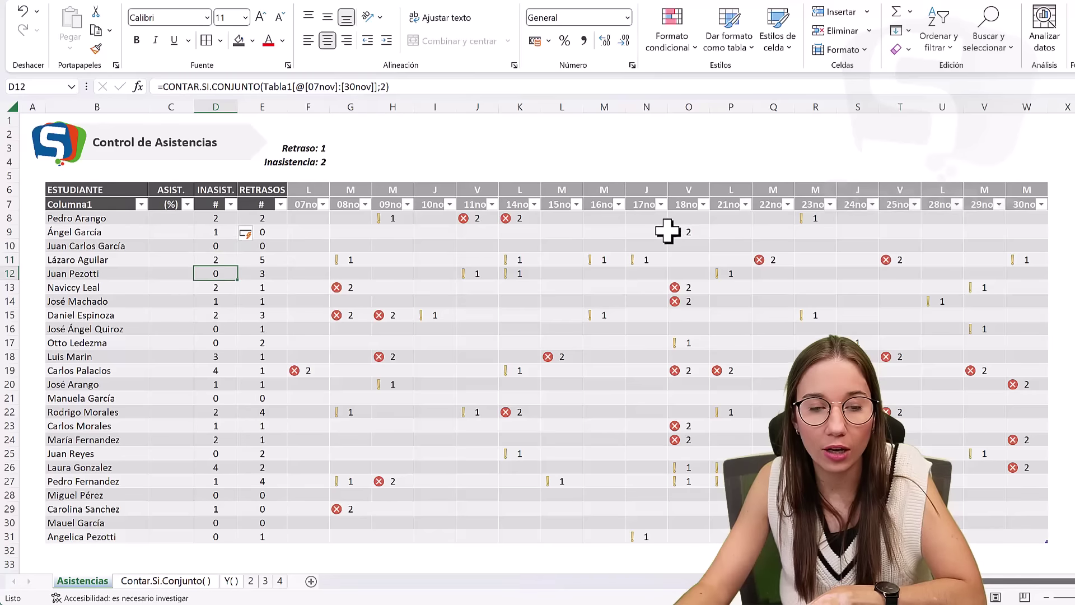
key("Right")
key("Left")
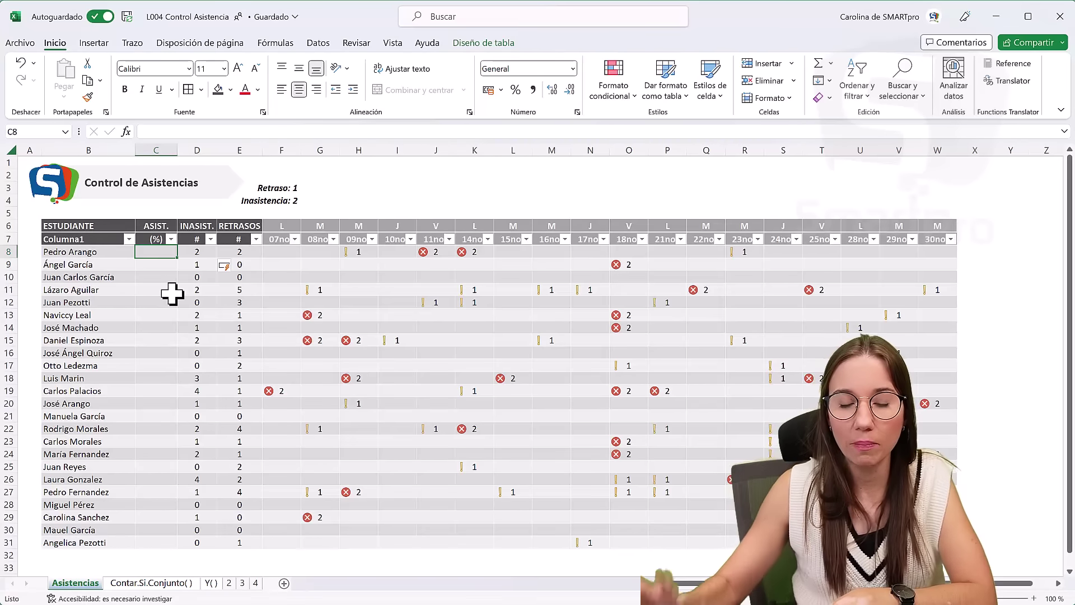
left_click(175, 269)
left_click(160, 254)
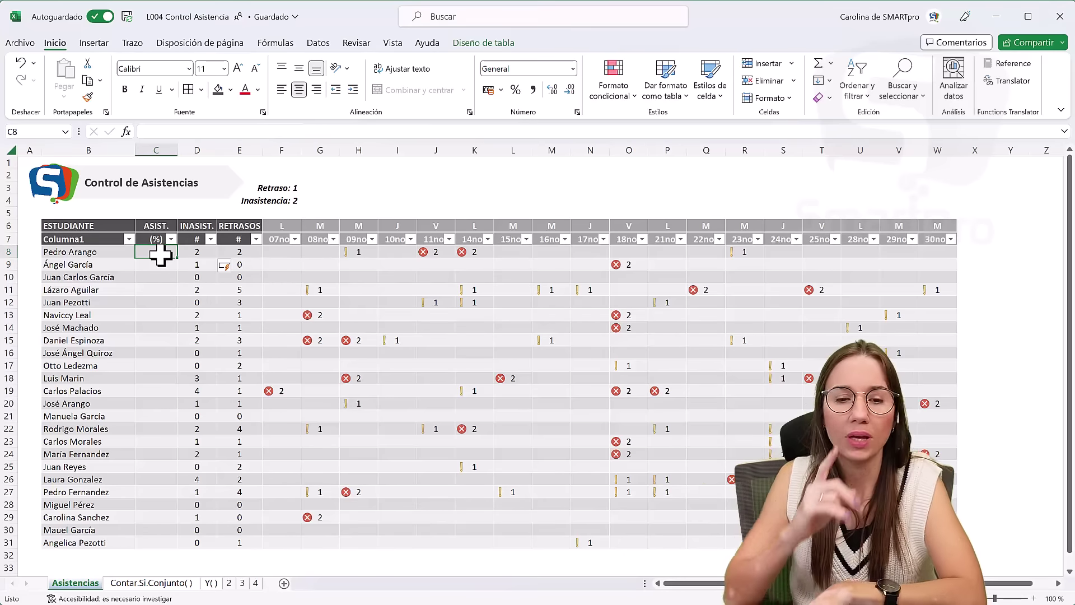
key("Right")
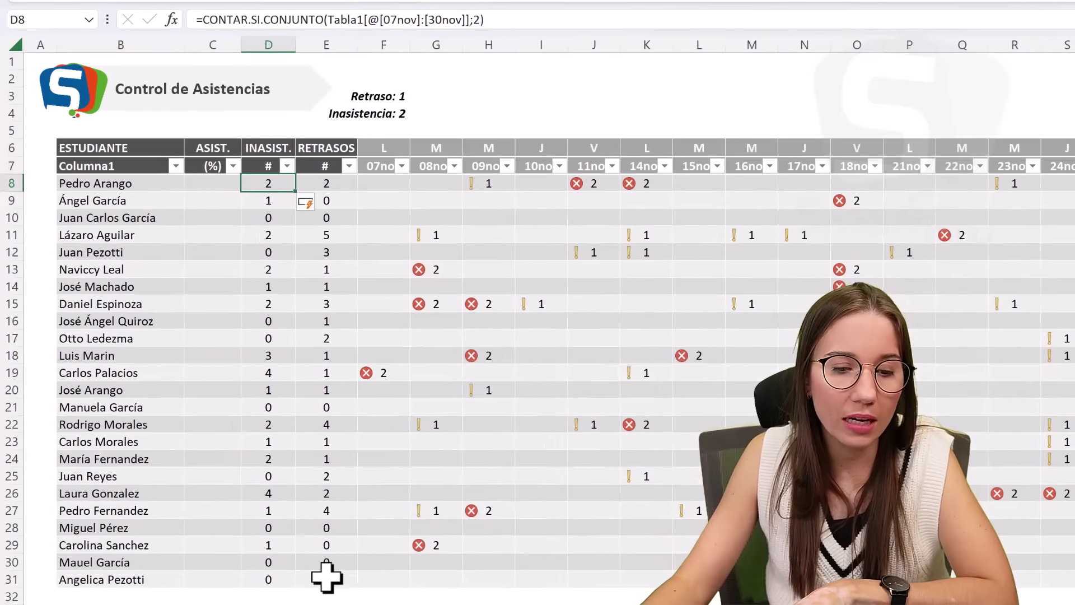
left_click(326, 578, "shift")
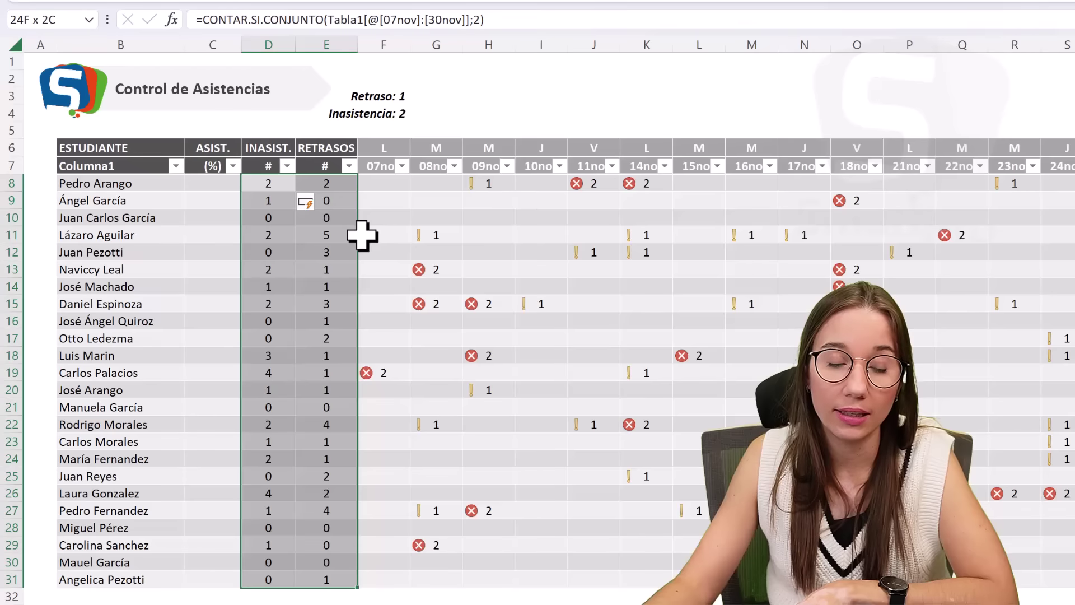
left_click(290, 232)
key("Up")
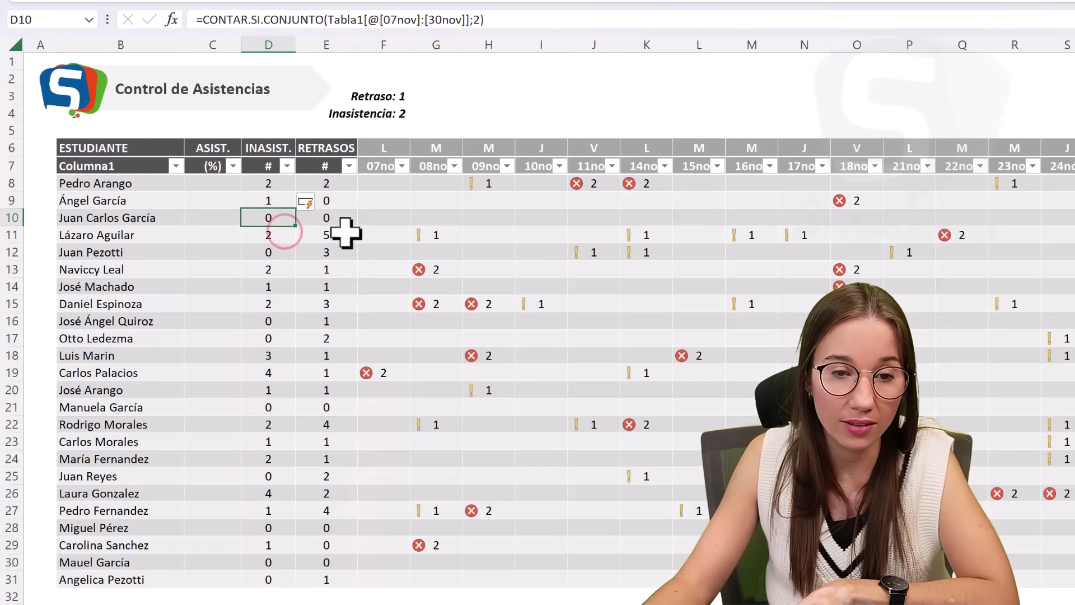
left_click(338, 202)
left_click(336, 236)
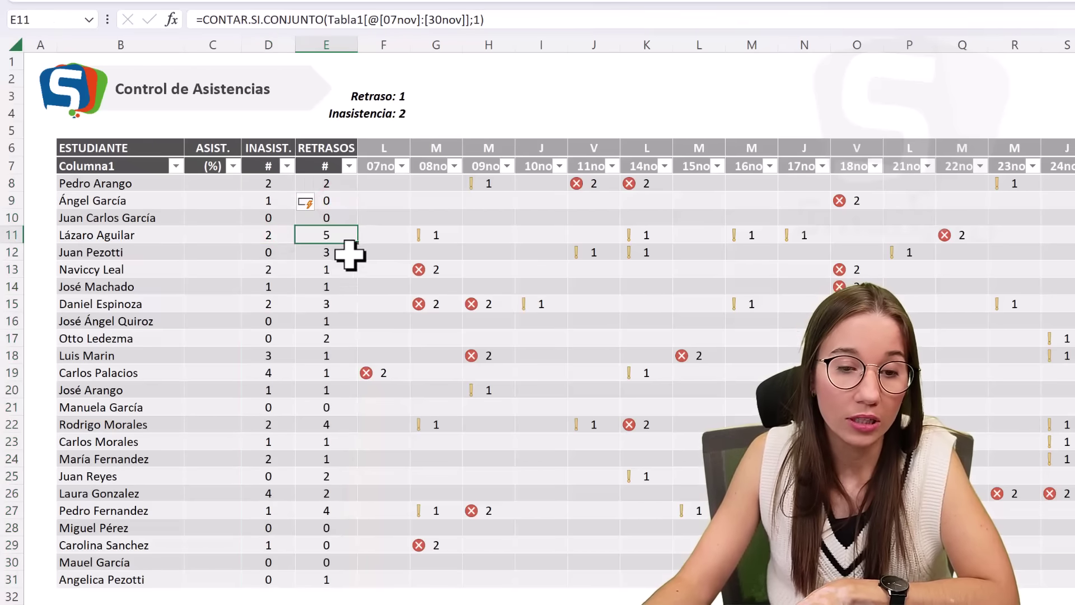
left_click(330, 269)
left_click(314, 304)
key("Down")
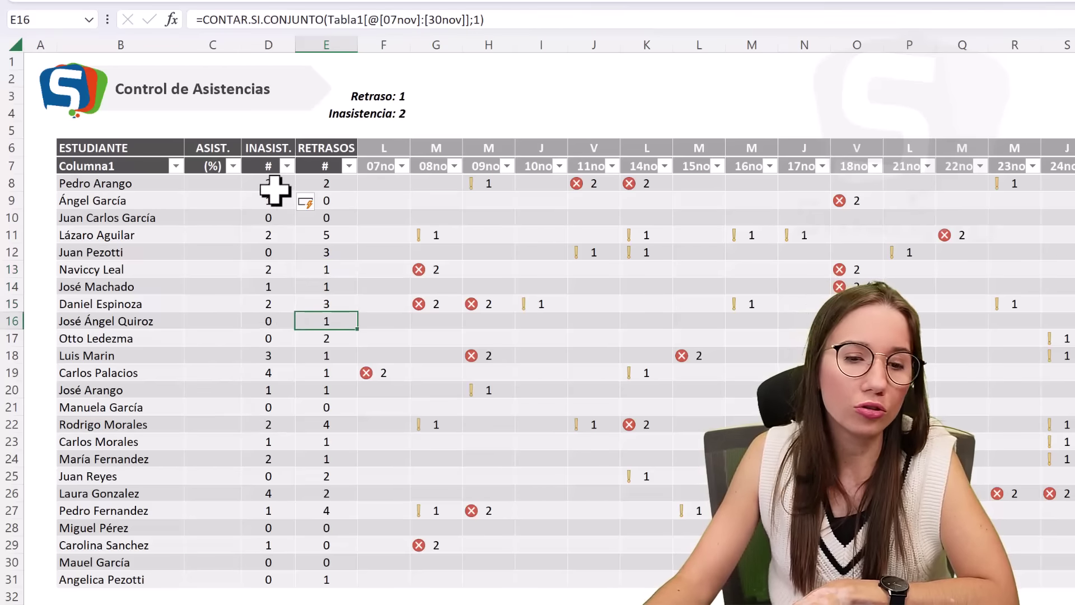
left_click_drag(279, 186, 317, 586)
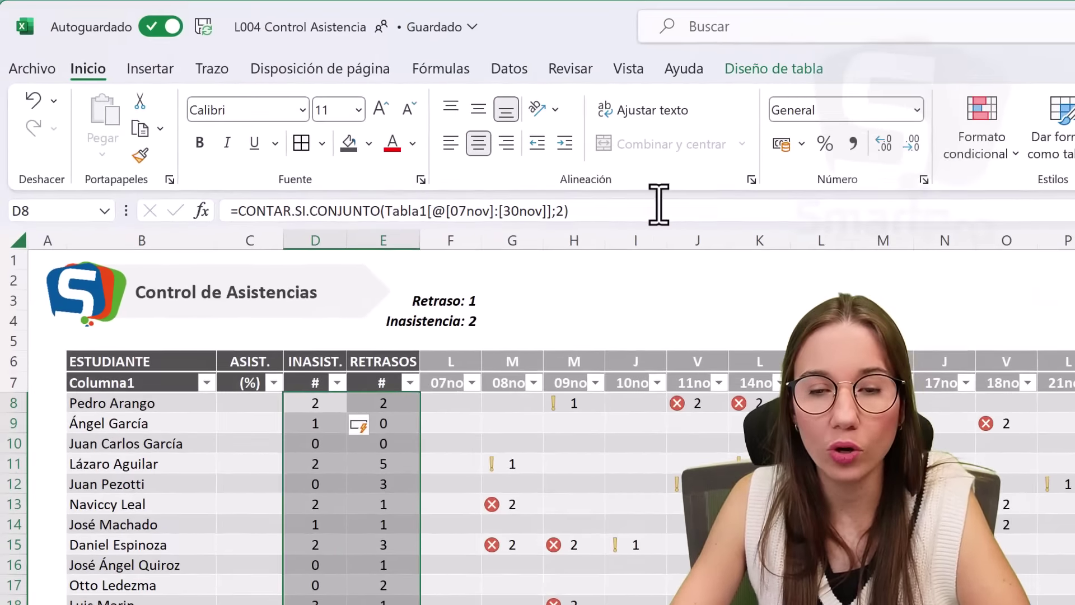
left_click(852, 142)
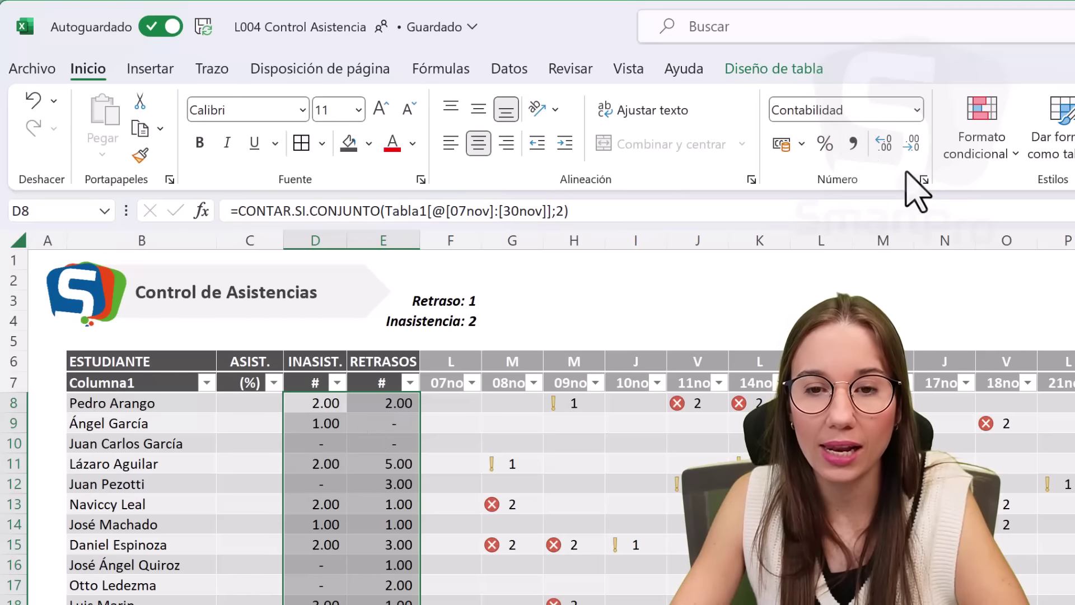
left_click(918, 146)
left_click(918, 147)
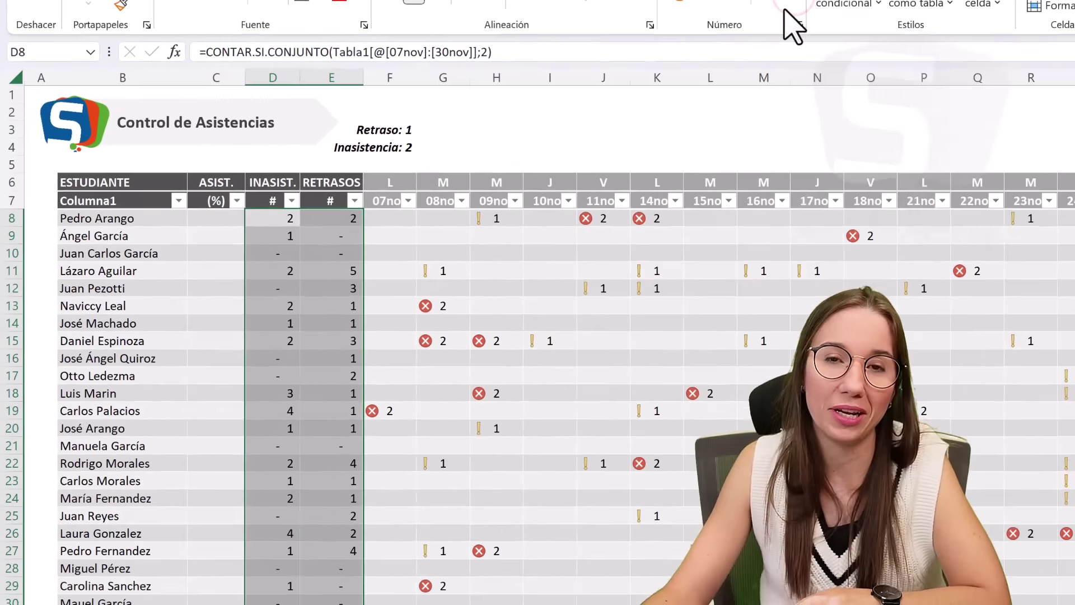
key("Return")
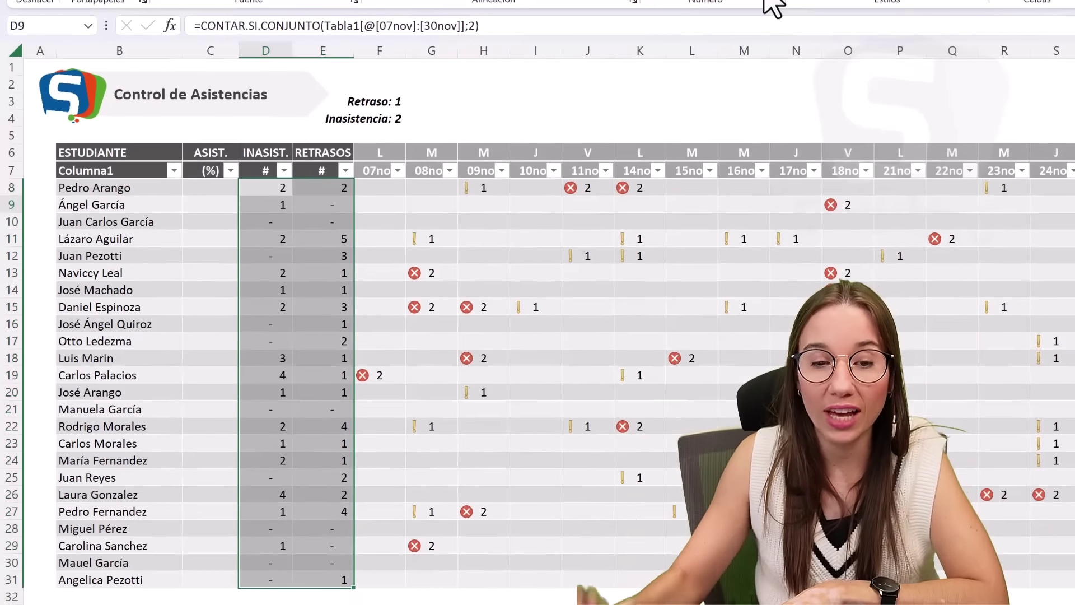
key("shift+BackSpace")
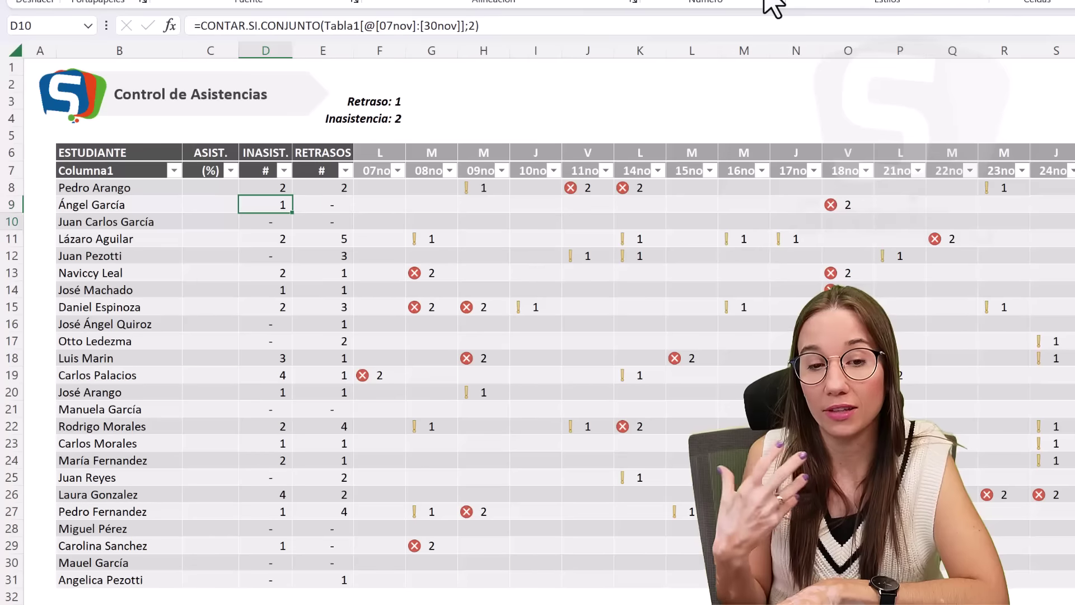
key("Return")
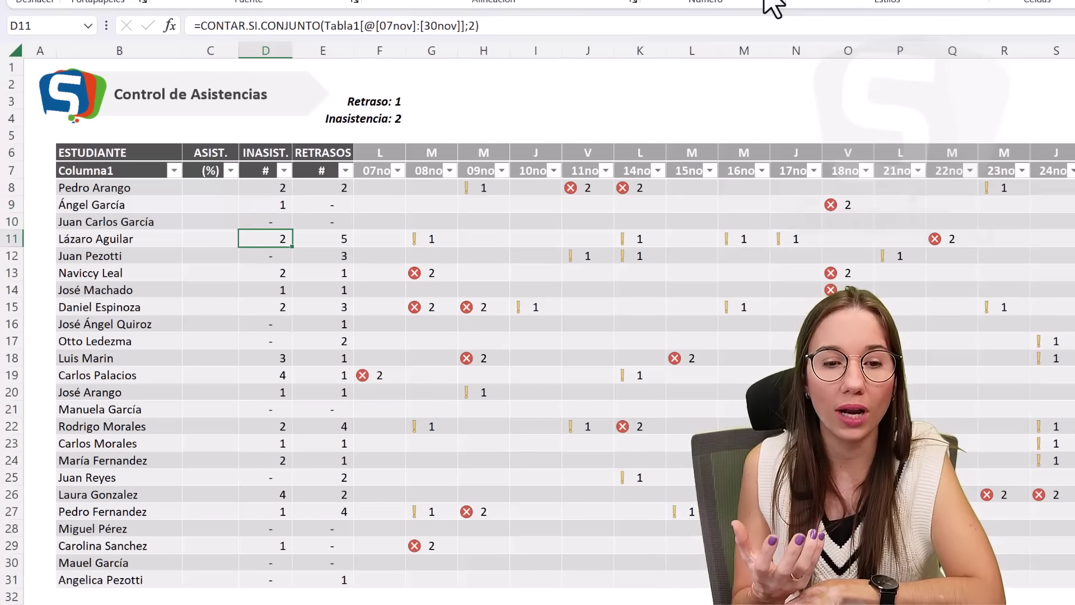
key("Up")
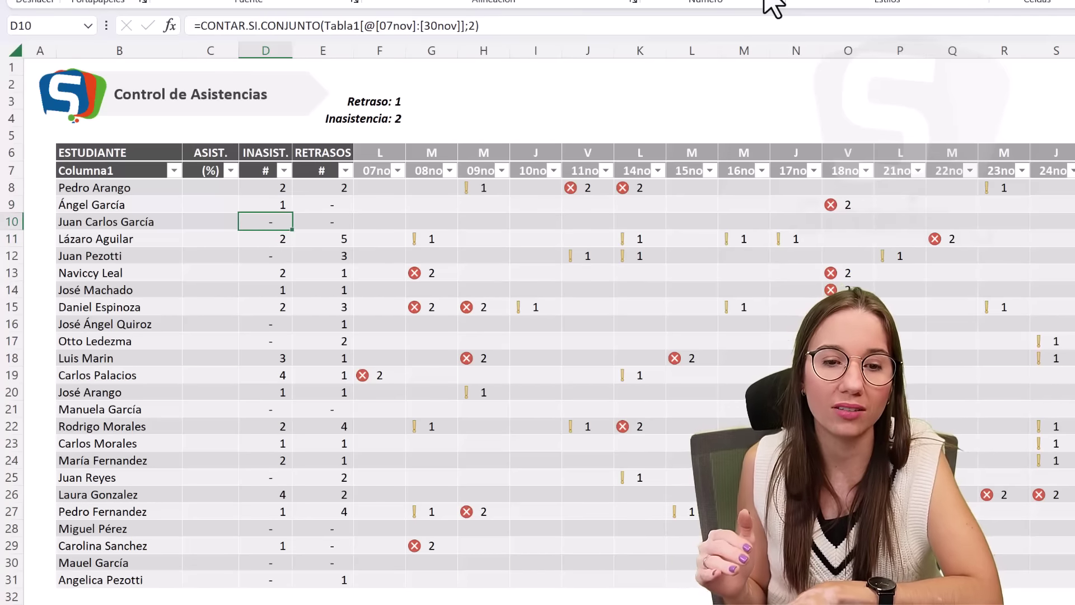
key("Right")
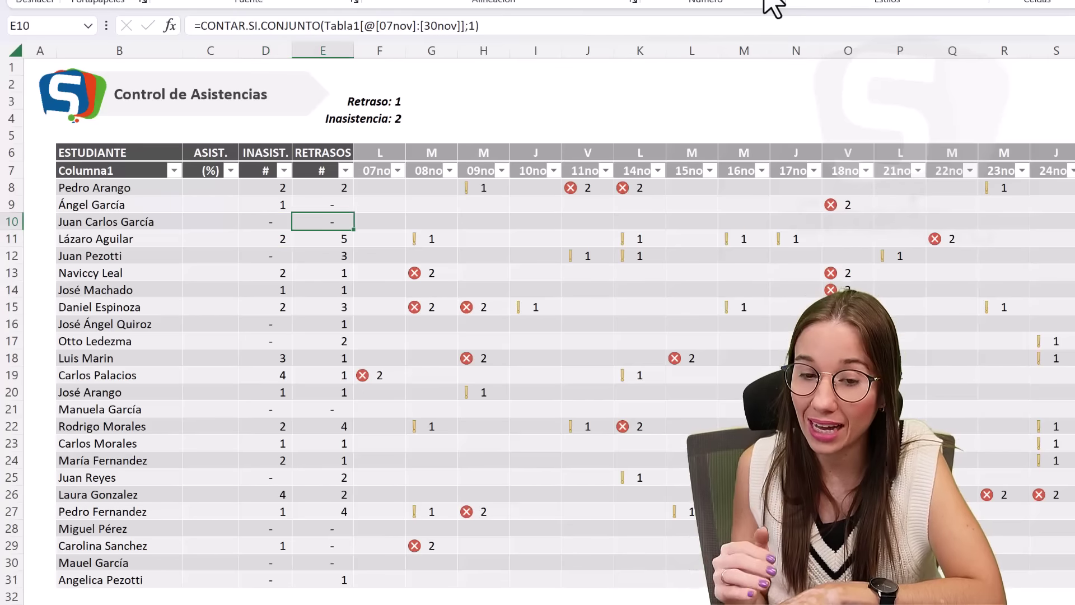
key("Down")
key("Down")
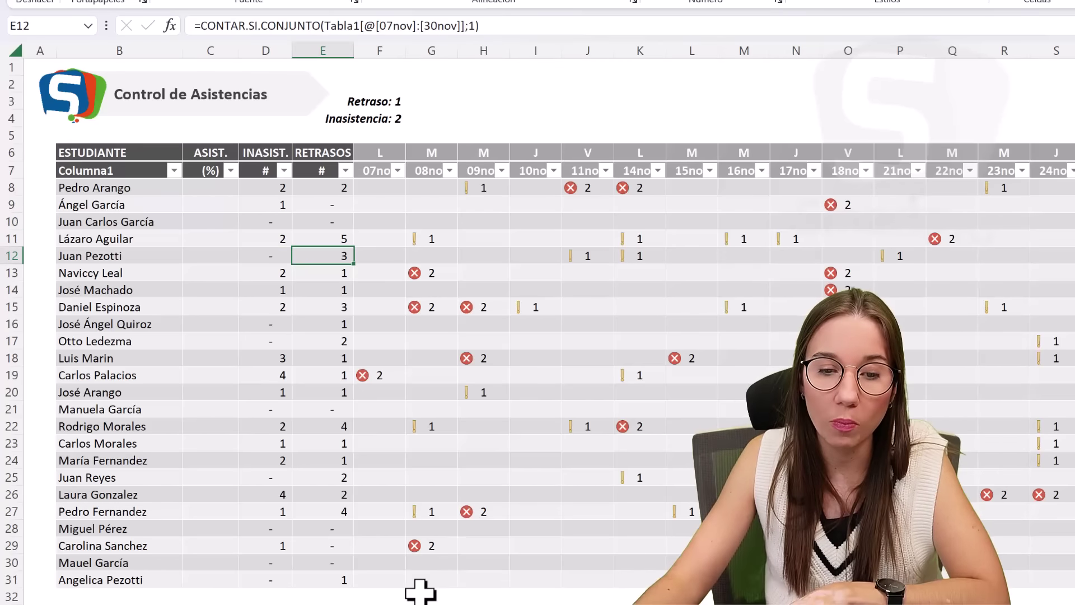
left_click(389, 595)
key("Left")
key("Left")
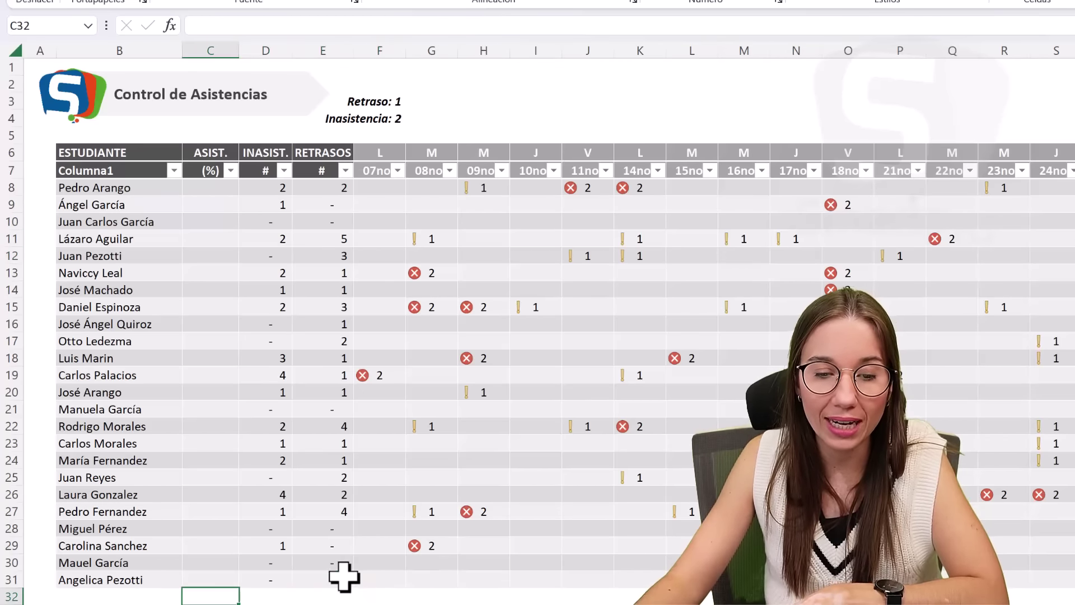
left_click(344, 577)
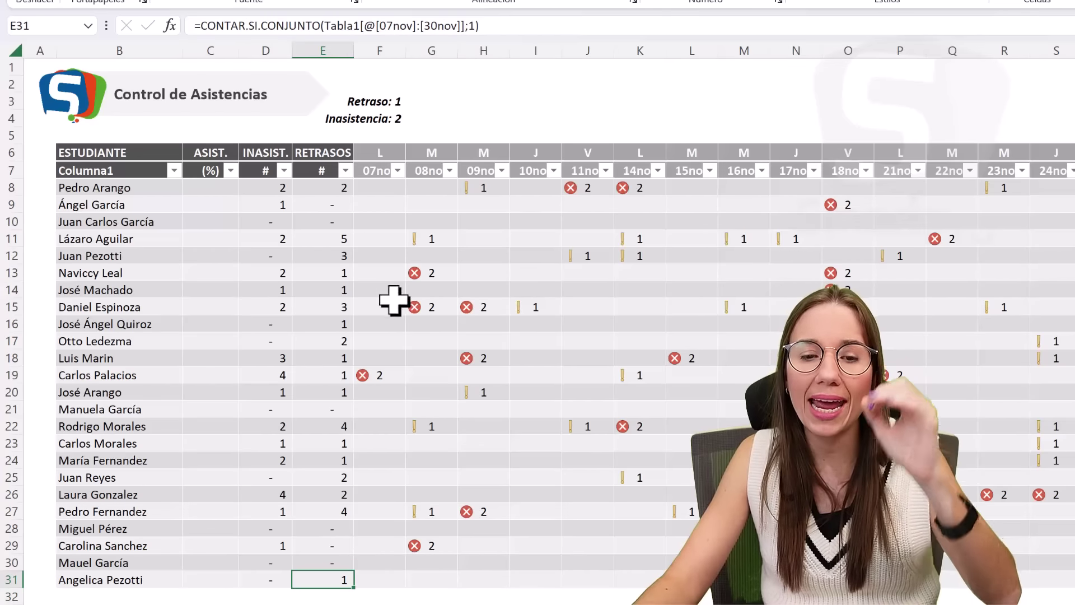
left_click(403, 531)
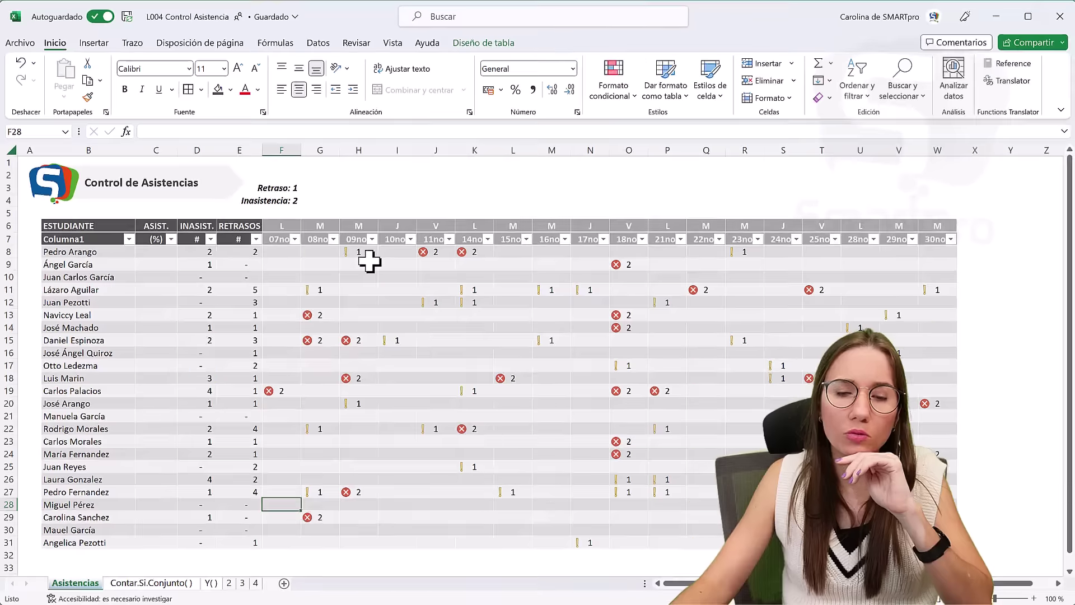
Turn on the table's Total Row from Table Design
left_click(482, 42)
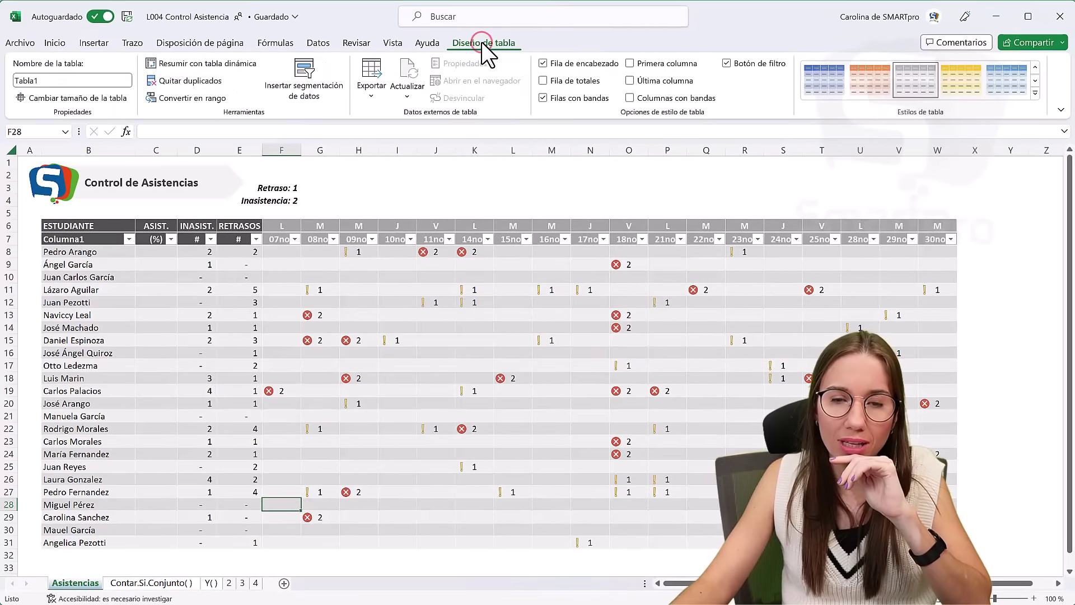
left_click(544, 81)
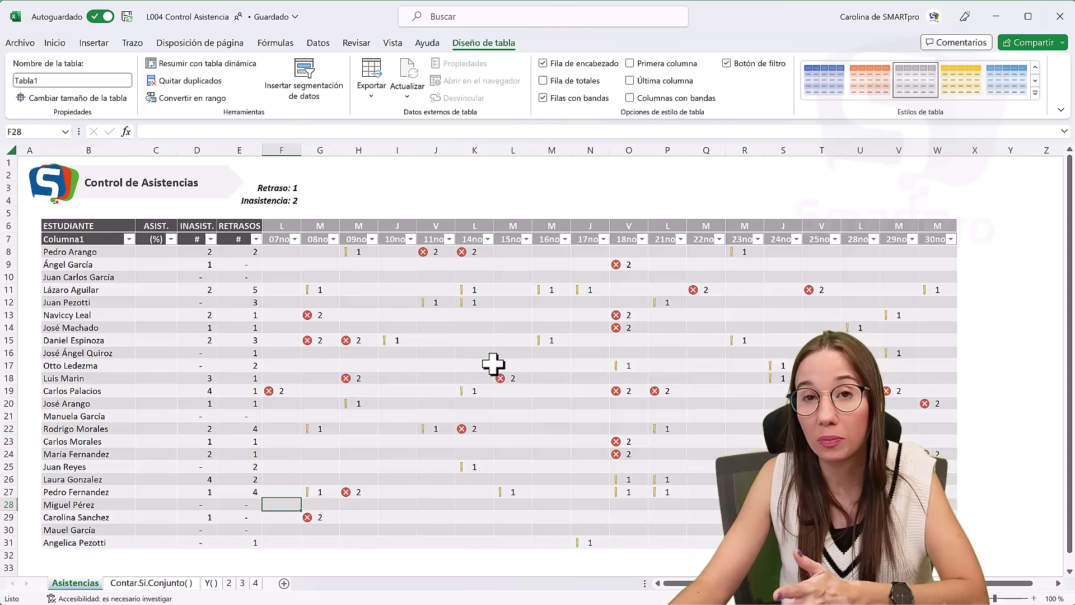
left_click(499, 199)
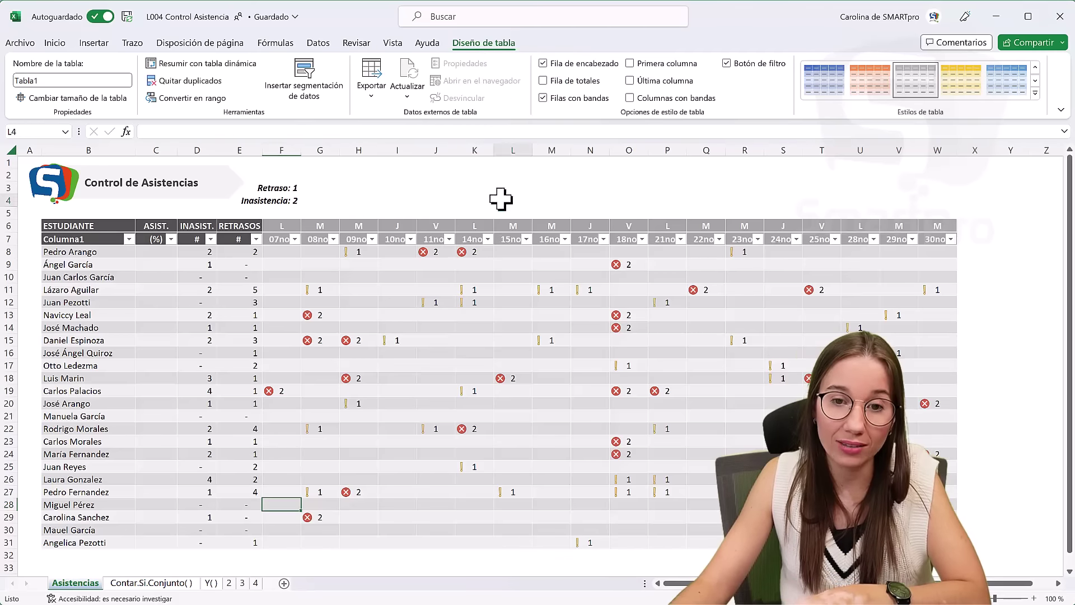
left_click(620, 192)
left_click(716, 188)
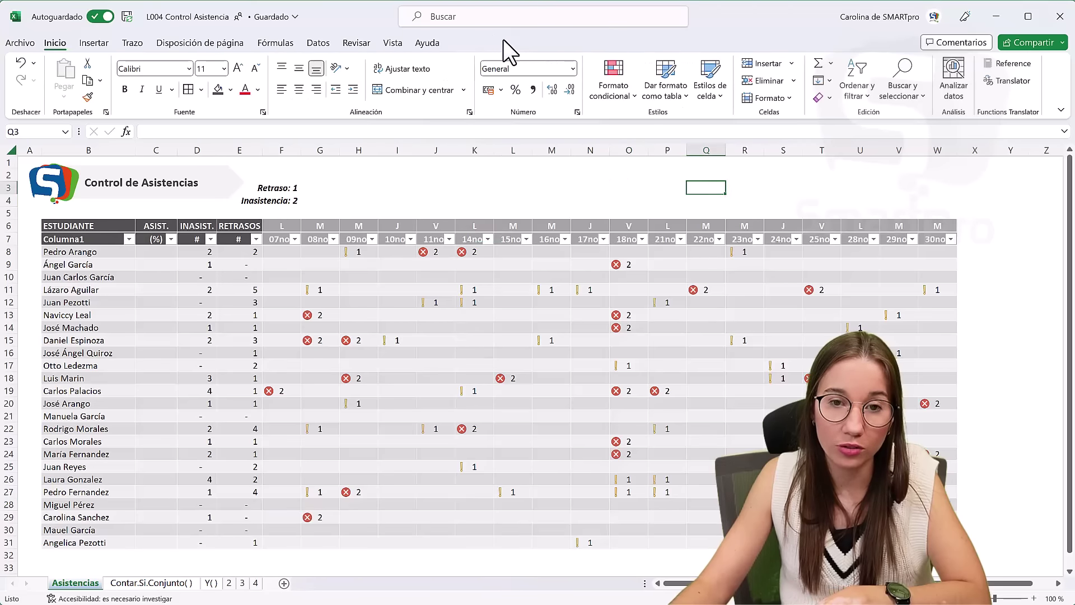
left_click(444, 341)
left_click(485, 41)
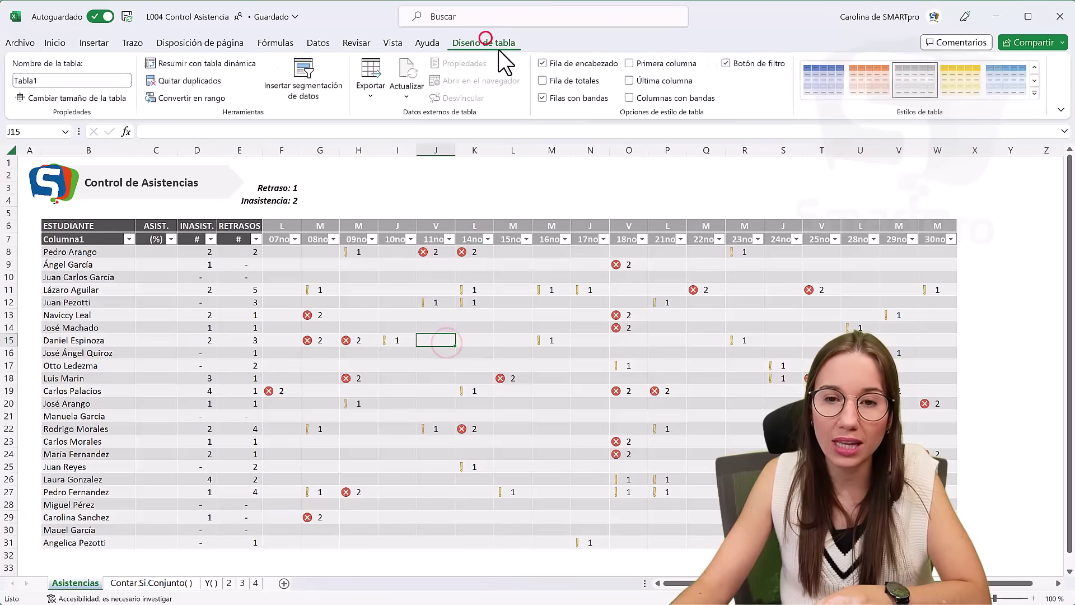
left_click(544, 81)
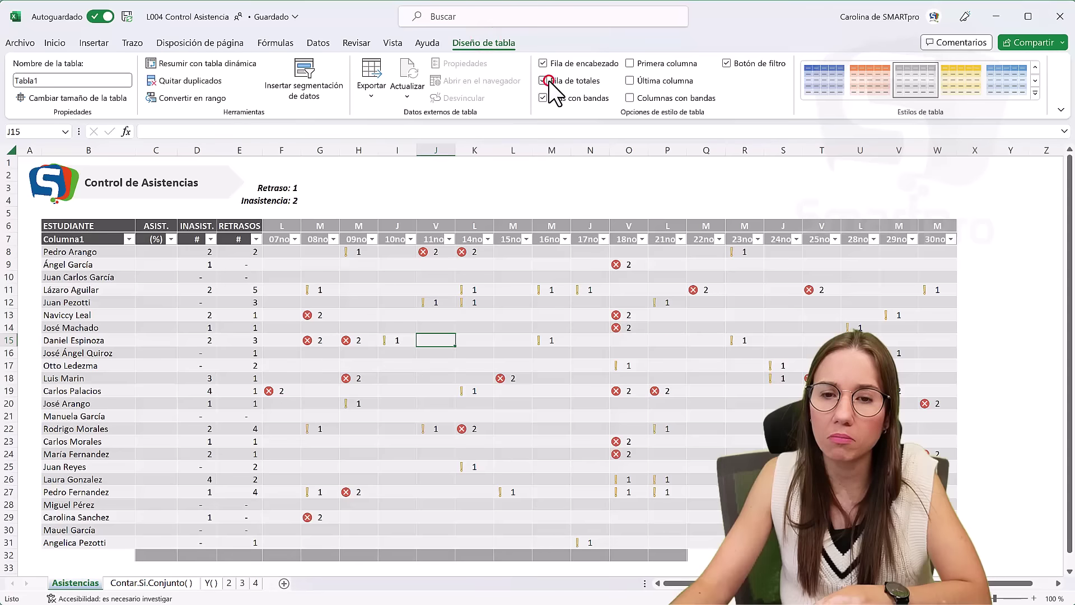
Label the totals row 'Inasistencias' in B32
left_click(99, 557)
type("¡NA")
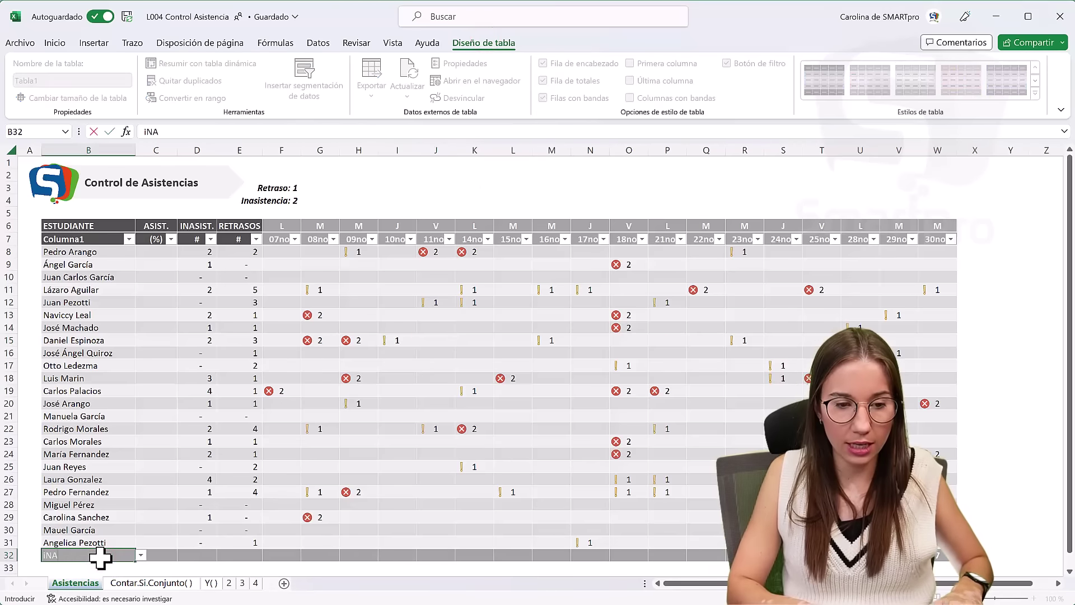
key("Caps_Lock")
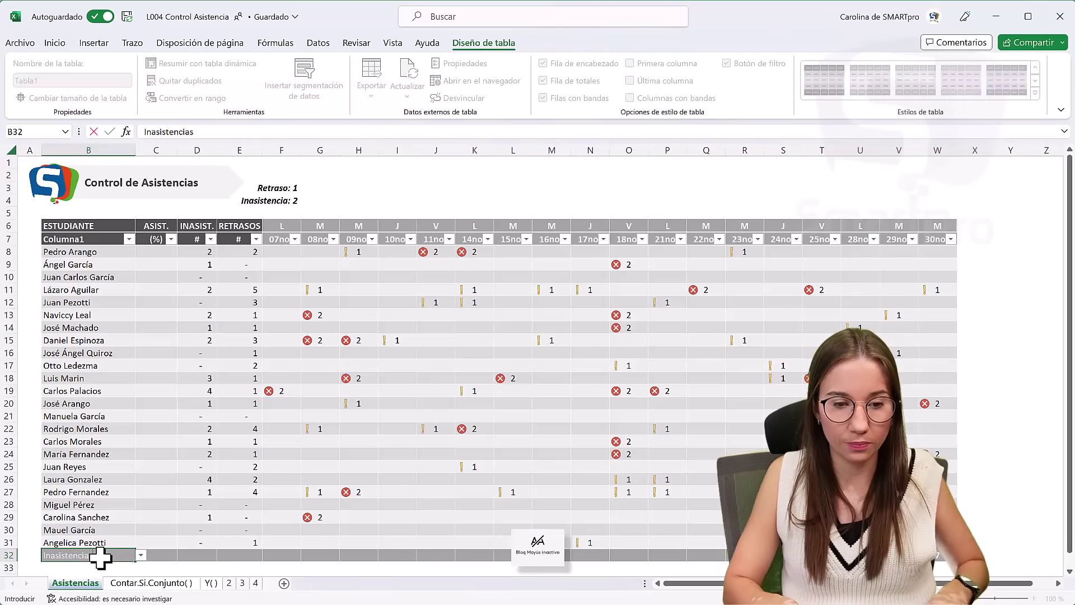
key("Return")
left_click(241, 555)
Enter =CONTAR.SI.CONJUNTO([07nov];2) in F32 to count the 07nov absences
left_click(293, 555)
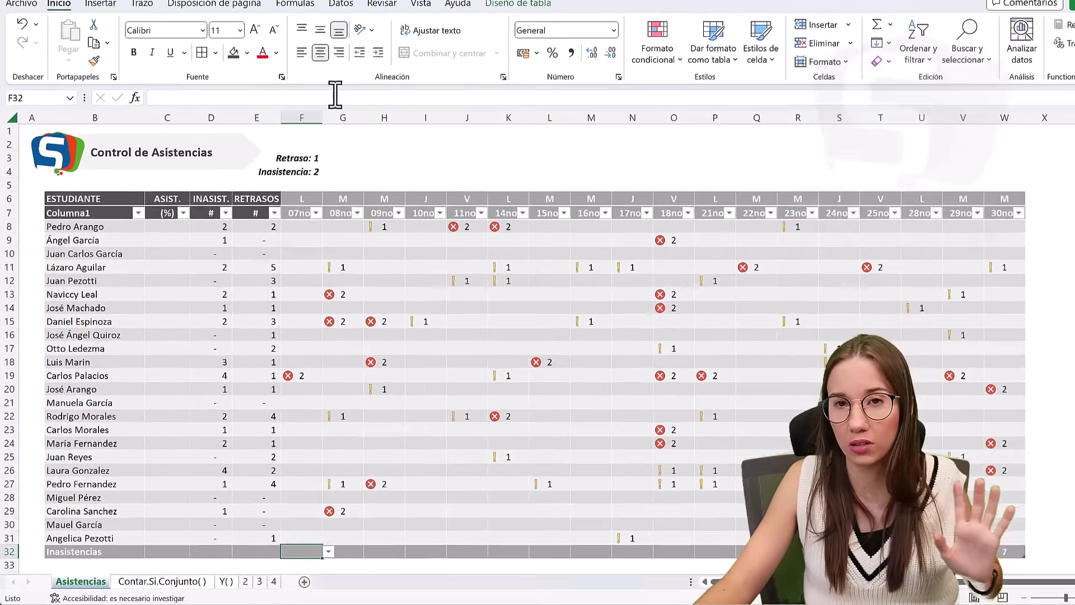
type("=conta")
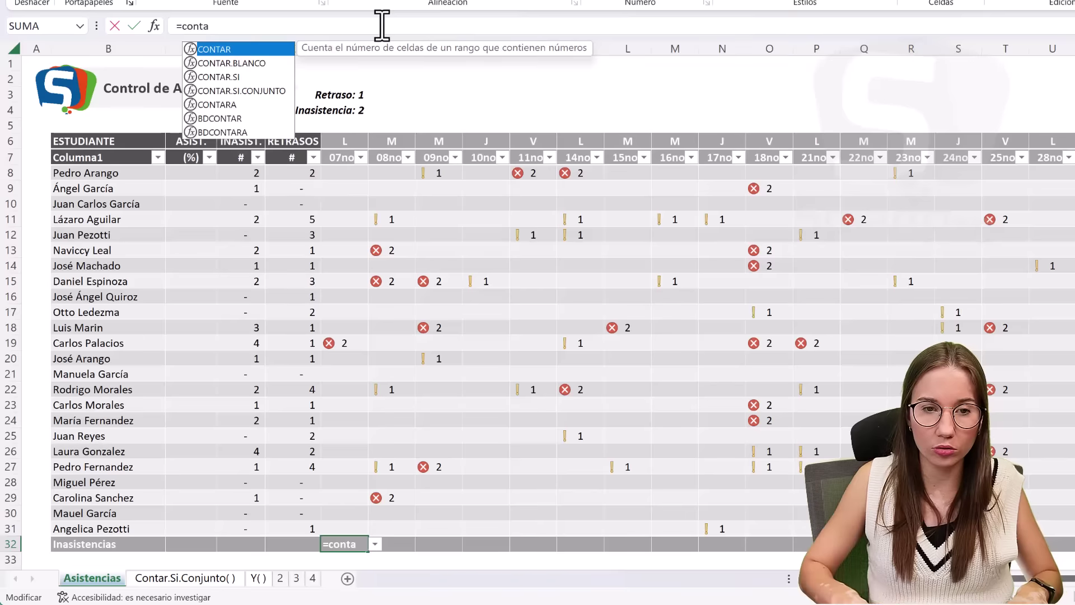
key("Down")
key("Down")
key("Down")
key("Tab")
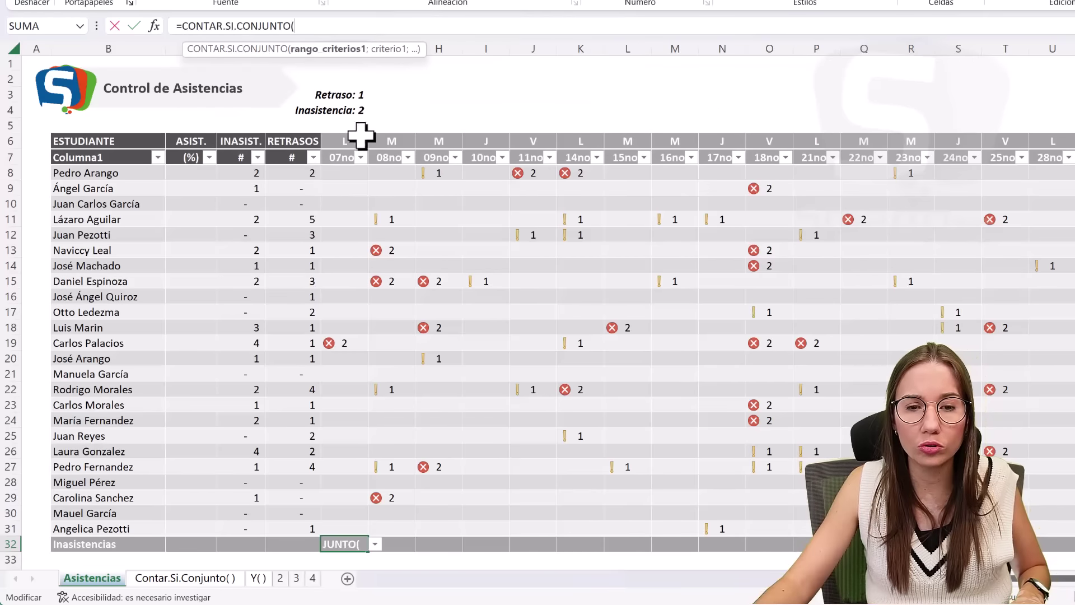
left_click_drag(349, 169, 349, 531)
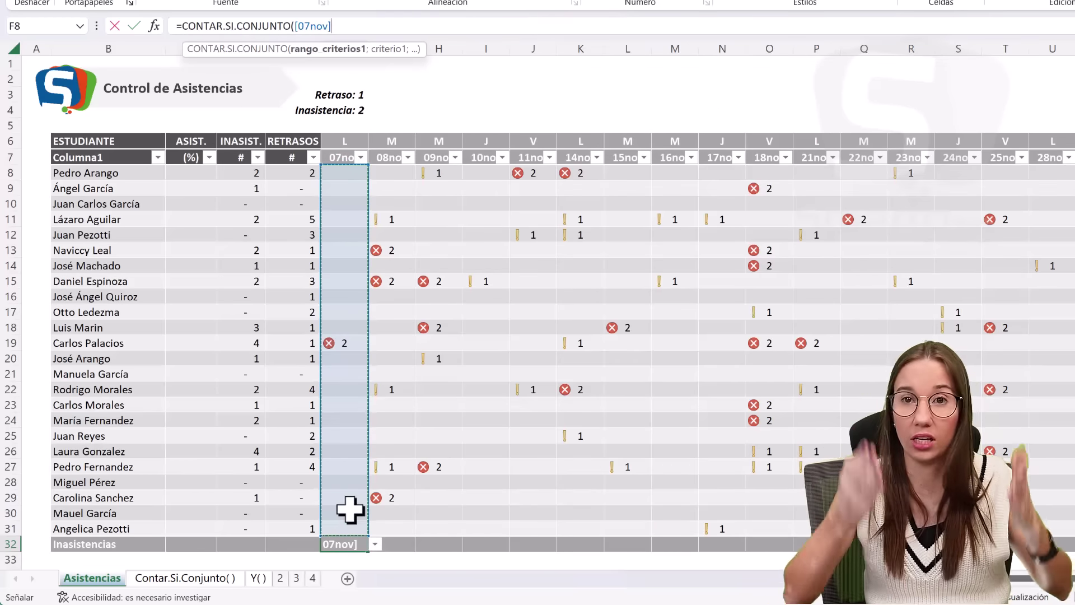
type(";1")
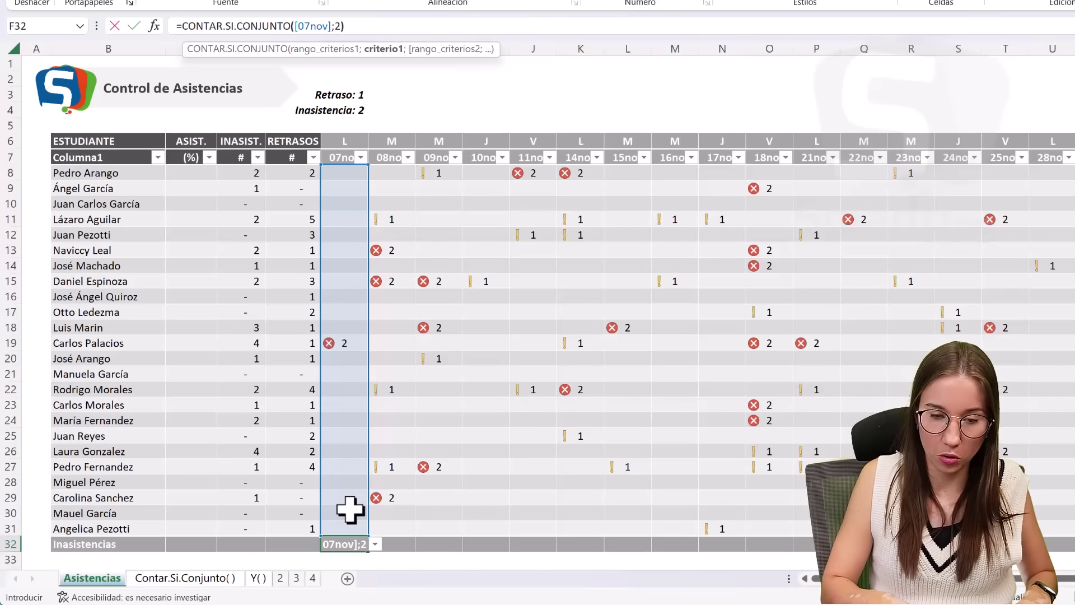
key("Return")
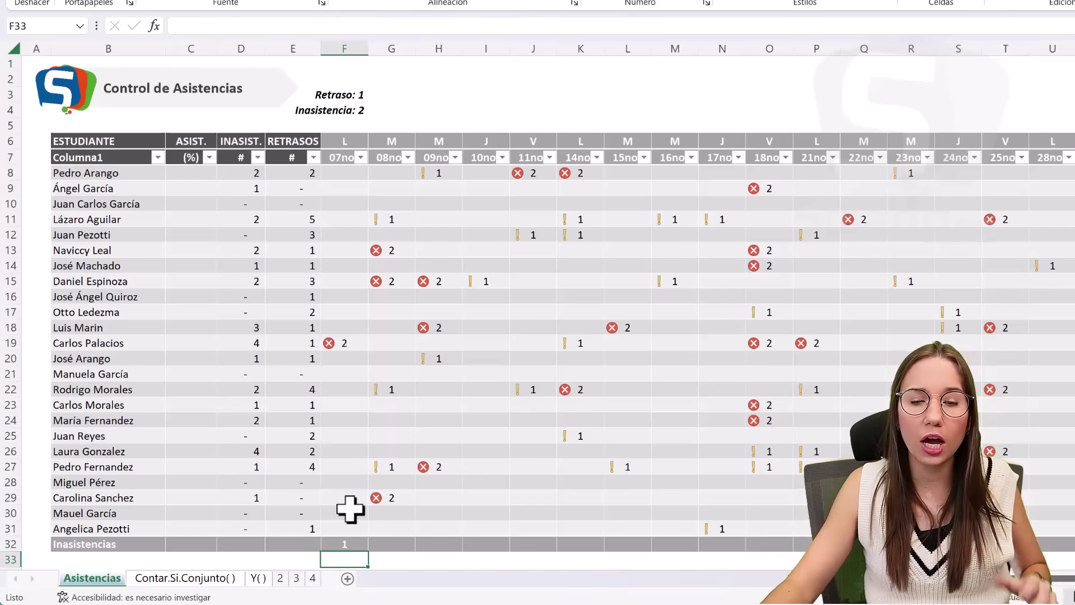
left_click(347, 542)
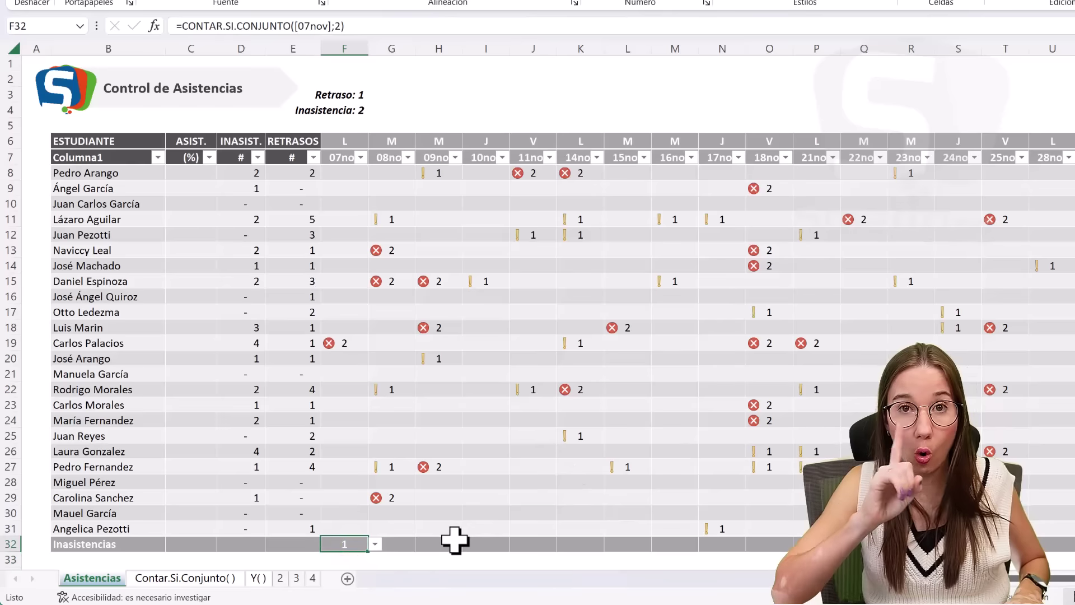
Paste the 07nov count across the totals row, inspect a pasted total, then undo the paste
key("ctrl+c")
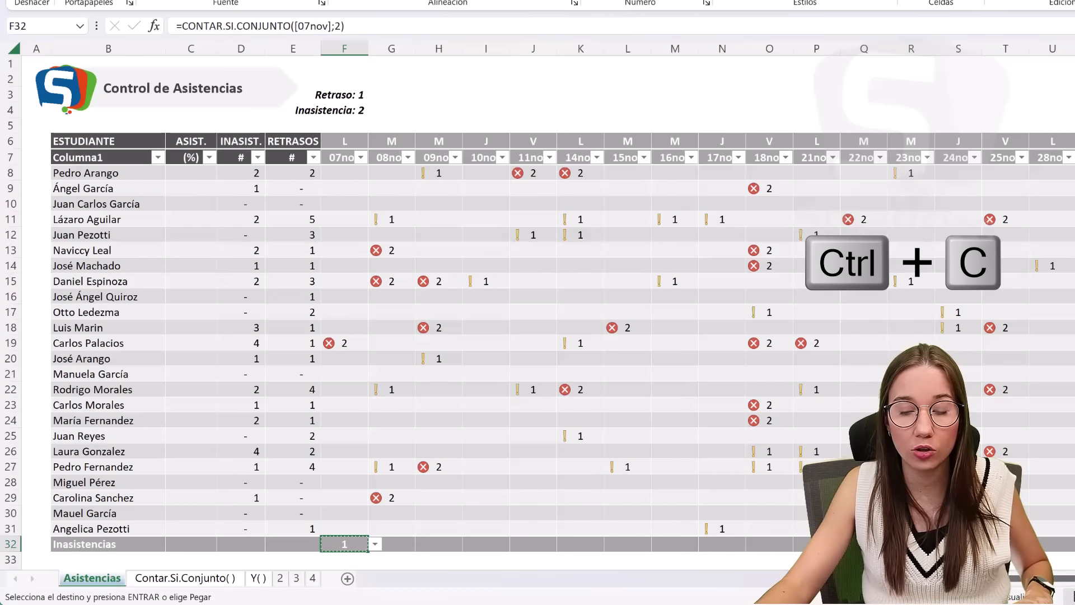
left_click_drag(392, 543, 801, 541)
key("ctrl+v")
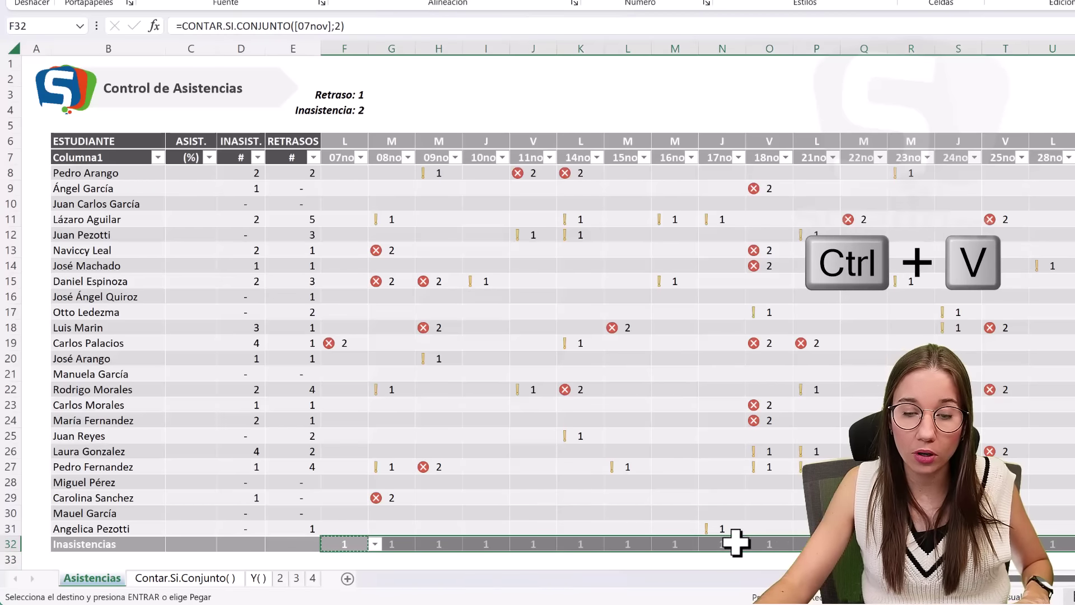
double_click(723, 541)
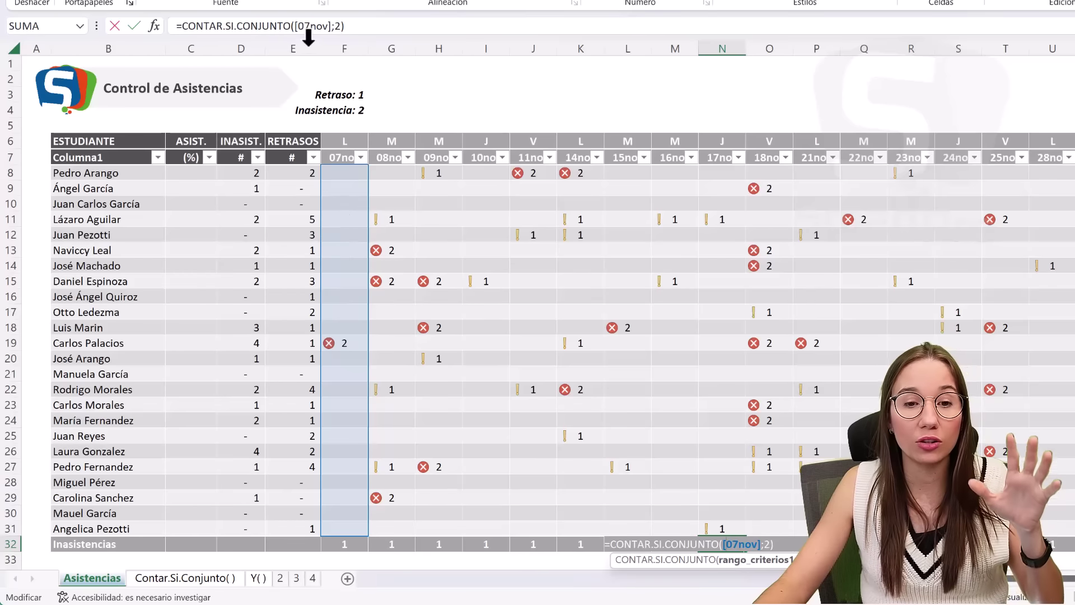
left_click(294, 26)
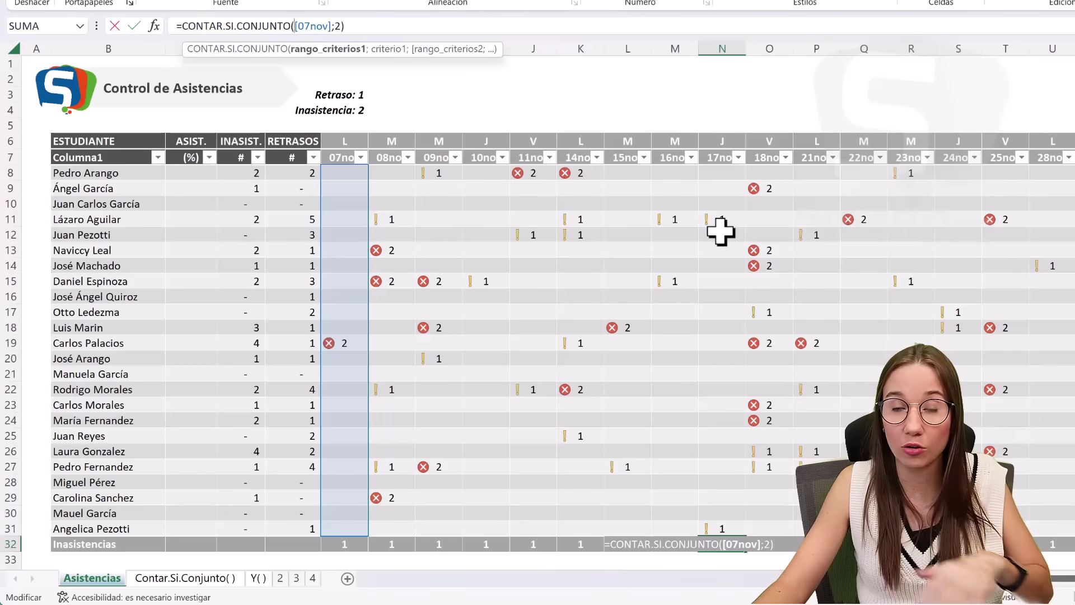
key("Escape")
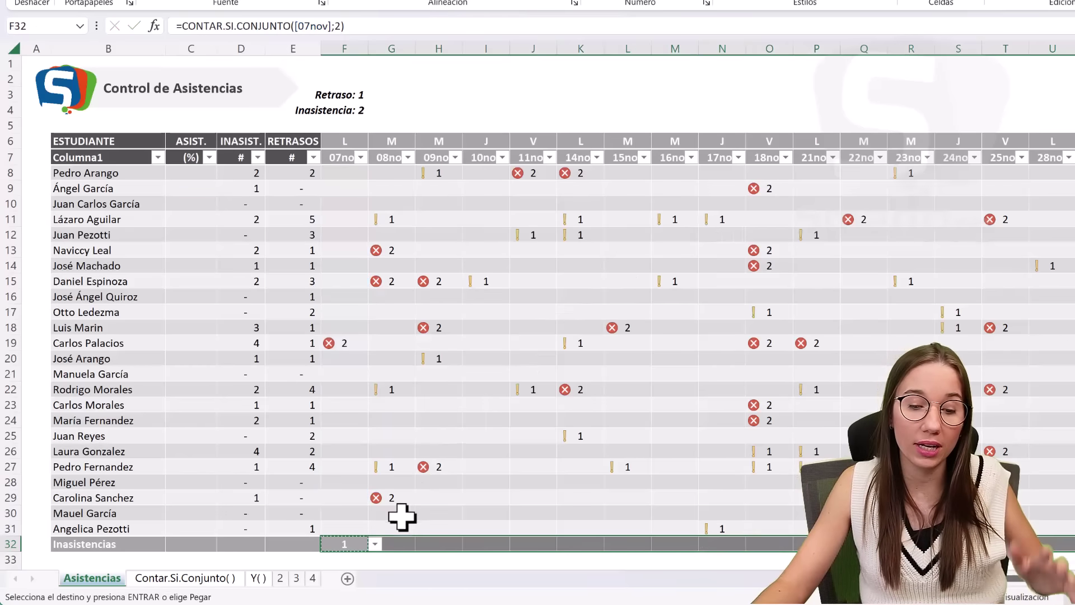
left_click(358, 544)
key("ctrl+c")
key("ctrl+z")
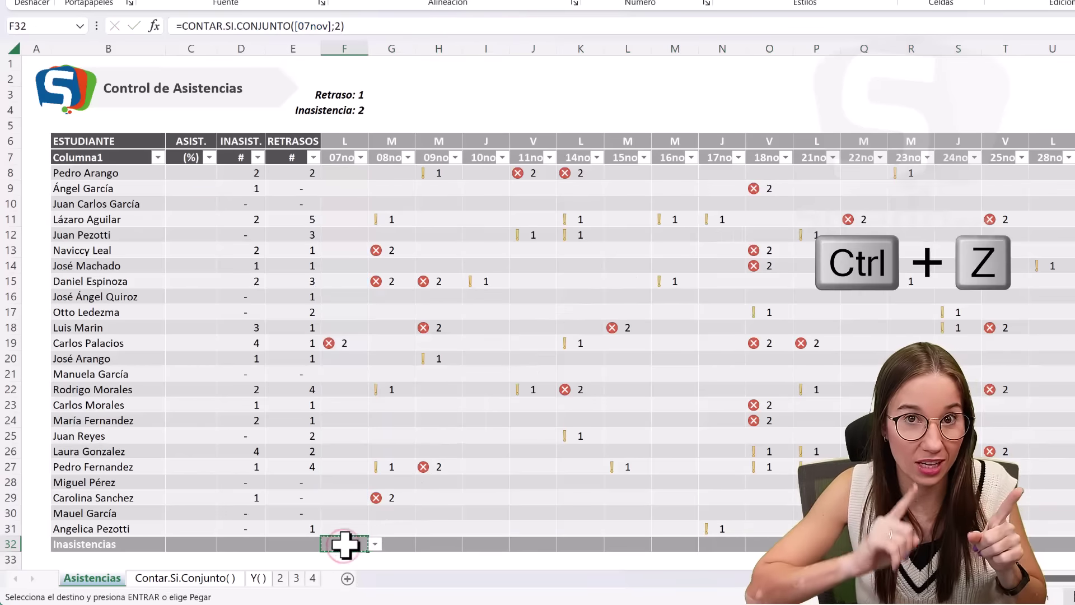
key("Escape")
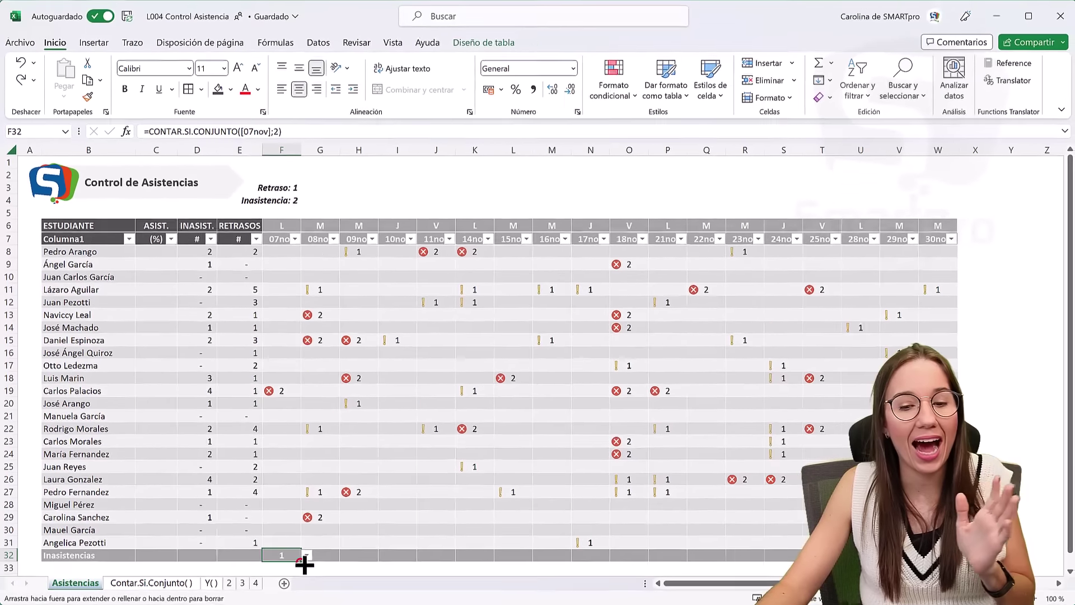
left_click_drag(369, 553, 586, 566)
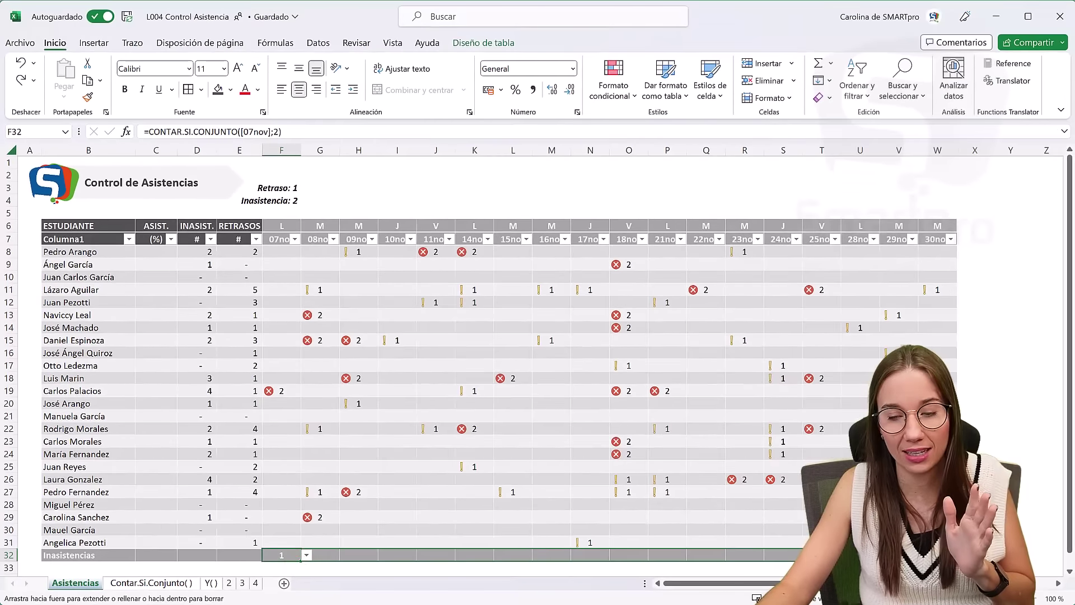
mouse_move(301, 561)
left_mouse_down()
mouse_move(779, 557)
mouse_move(672, 554)
left_mouse_up()
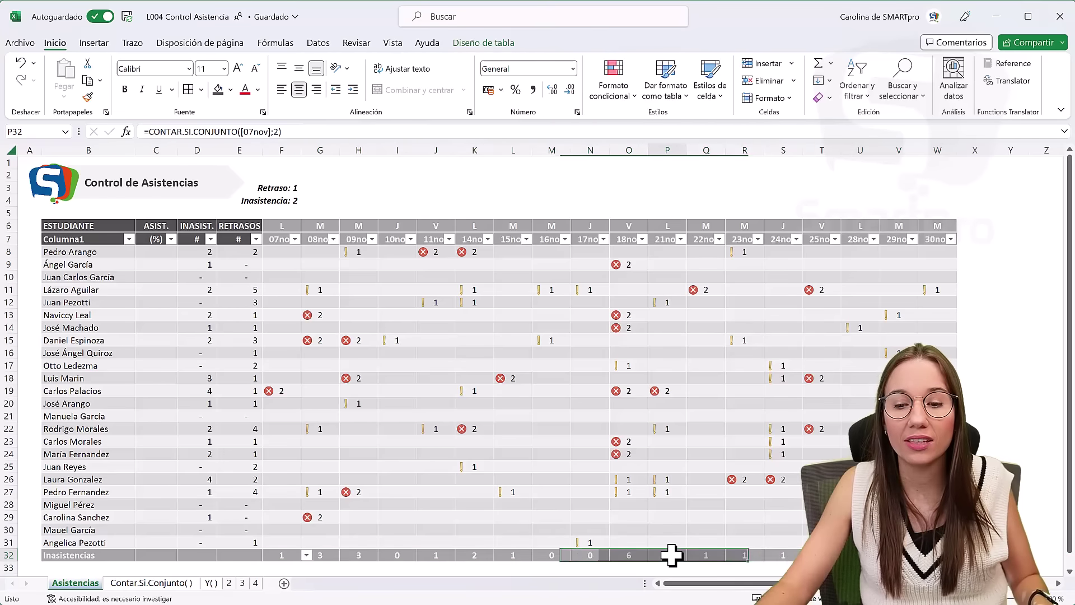
double_click(672, 555)
left_click(745, 555)
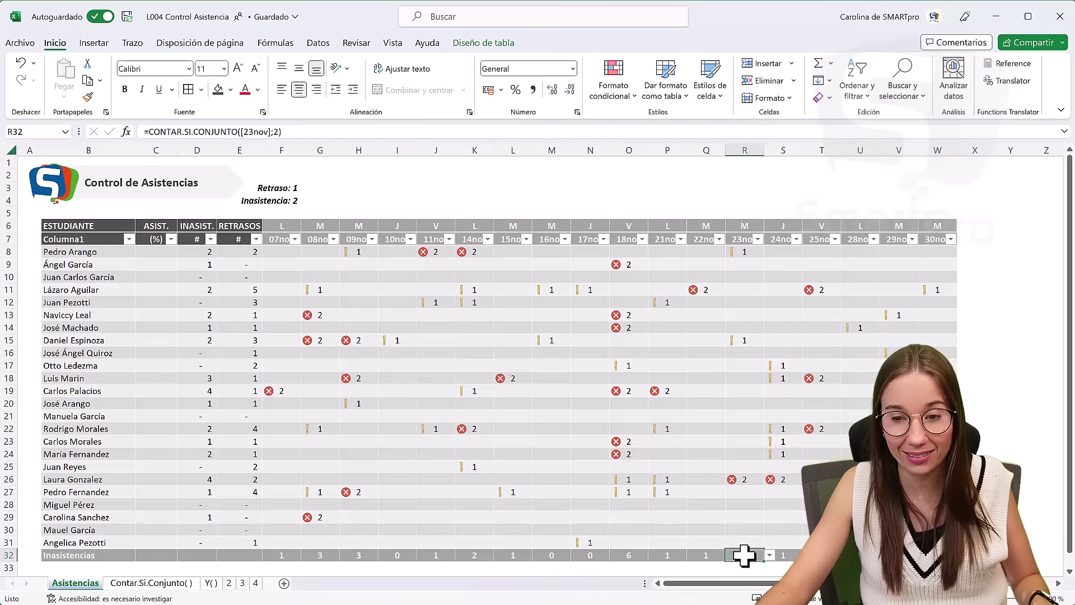
double_click(745, 555)
key("Escape")
double_click(745, 556)
left_click_drag(763, 369, 837, 370)
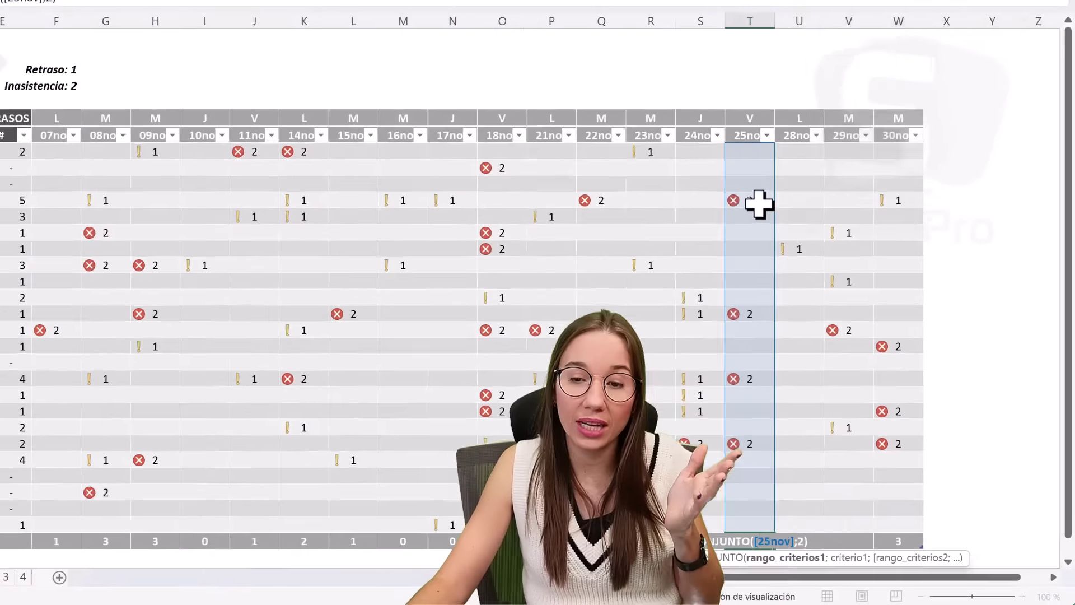
key("ctrl+Return")
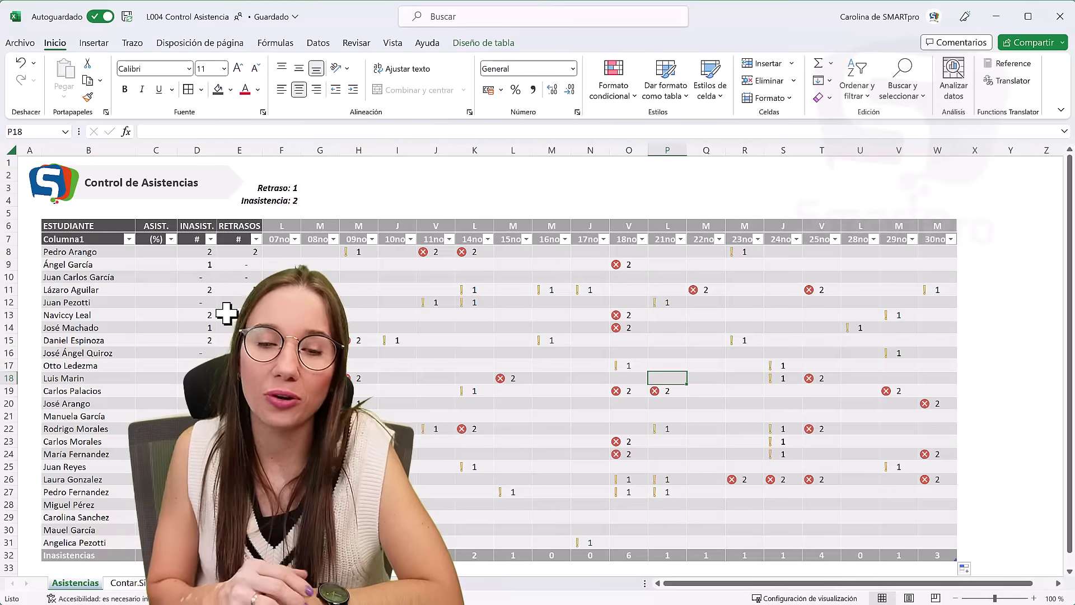
left_click(148, 259)
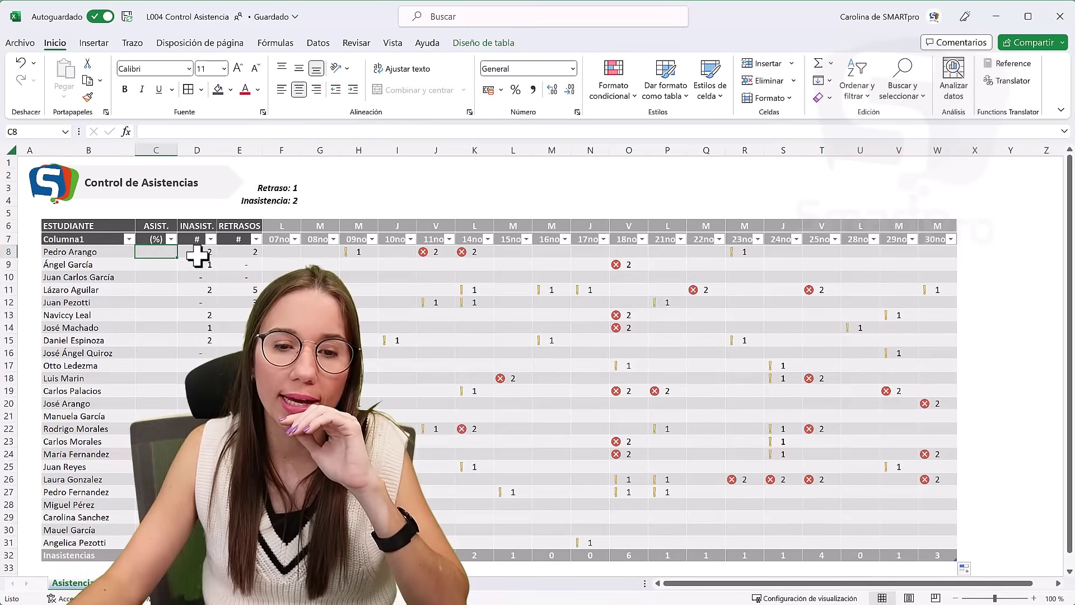
left_click(274, 241)
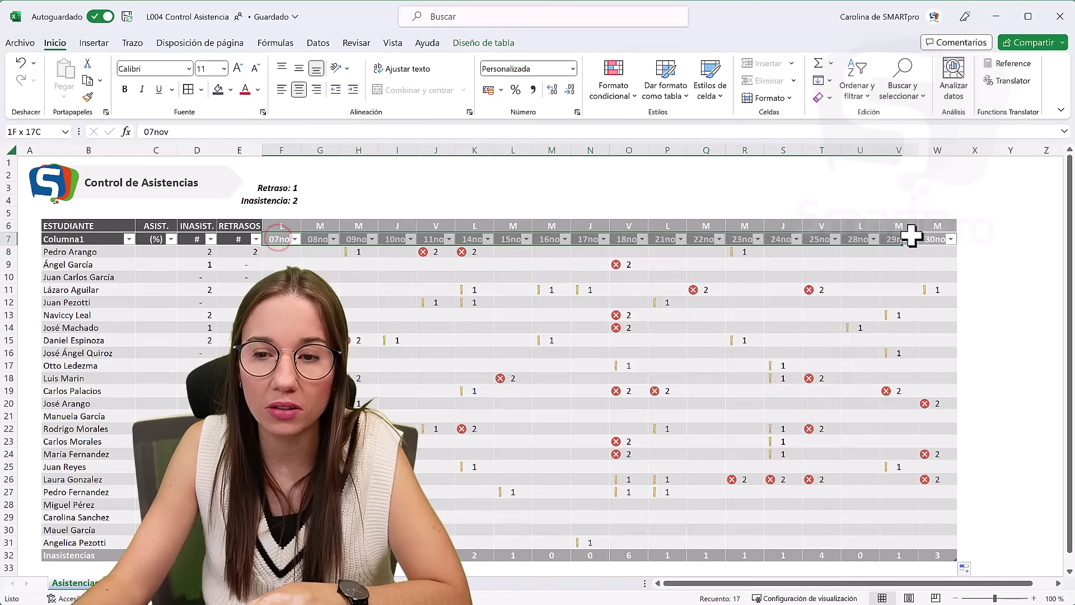
left_click_drag(278, 239, 936, 239)
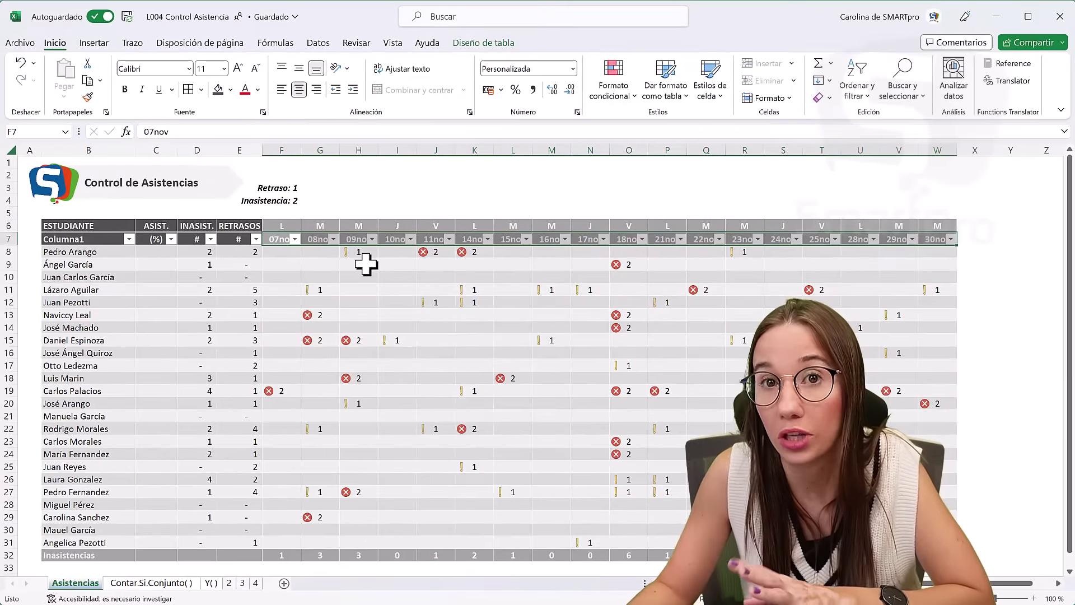
Enter =(18-[@['#]])/18 in C8 to fill the ASIST. column with attendance ratios
left_click(149, 254)
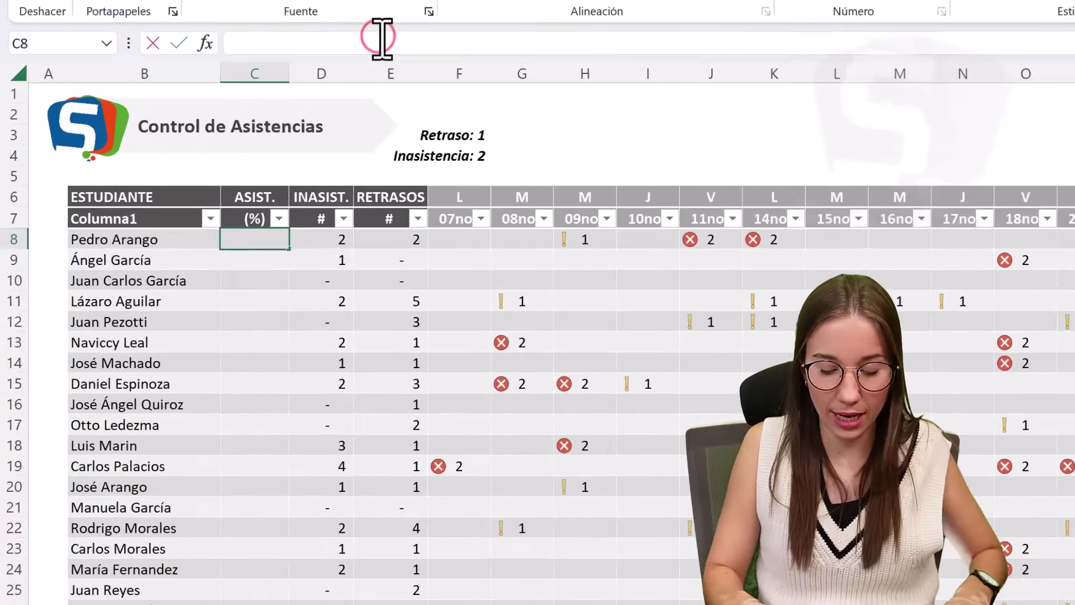
type("=")
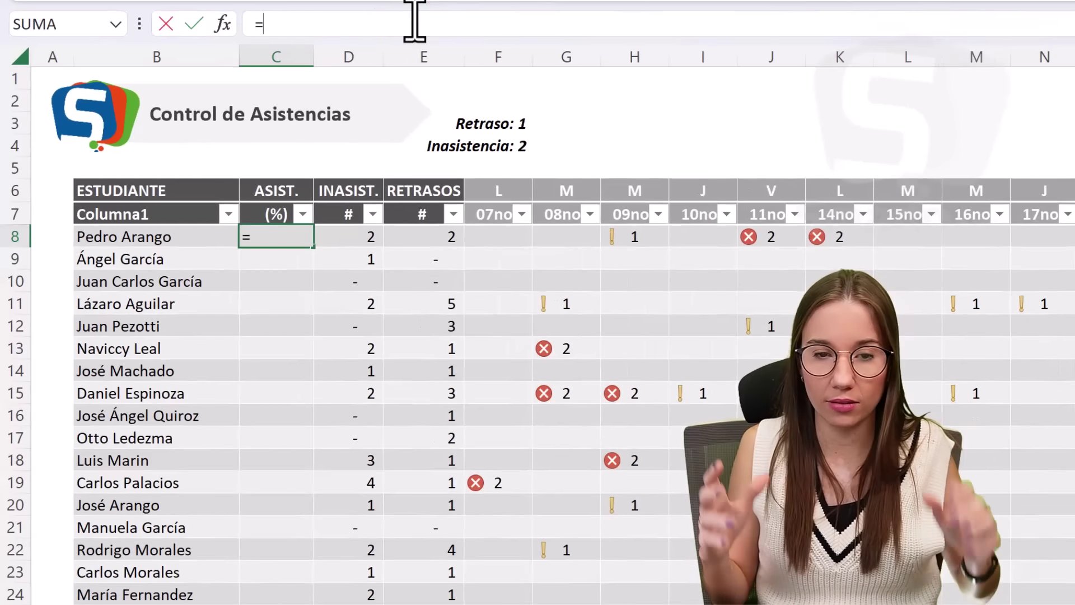
type("(")
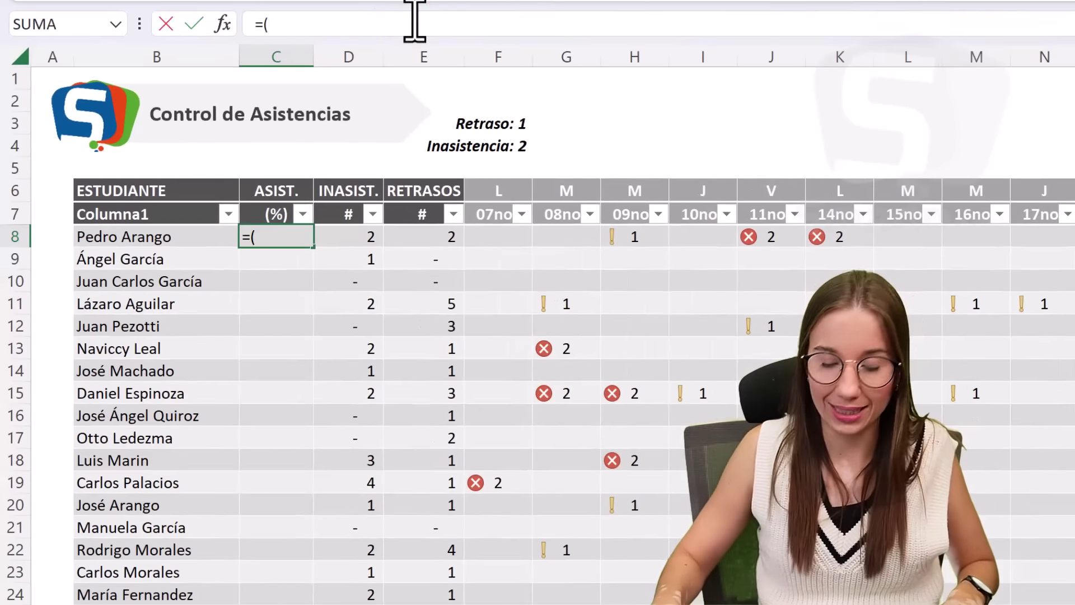
type("18-")
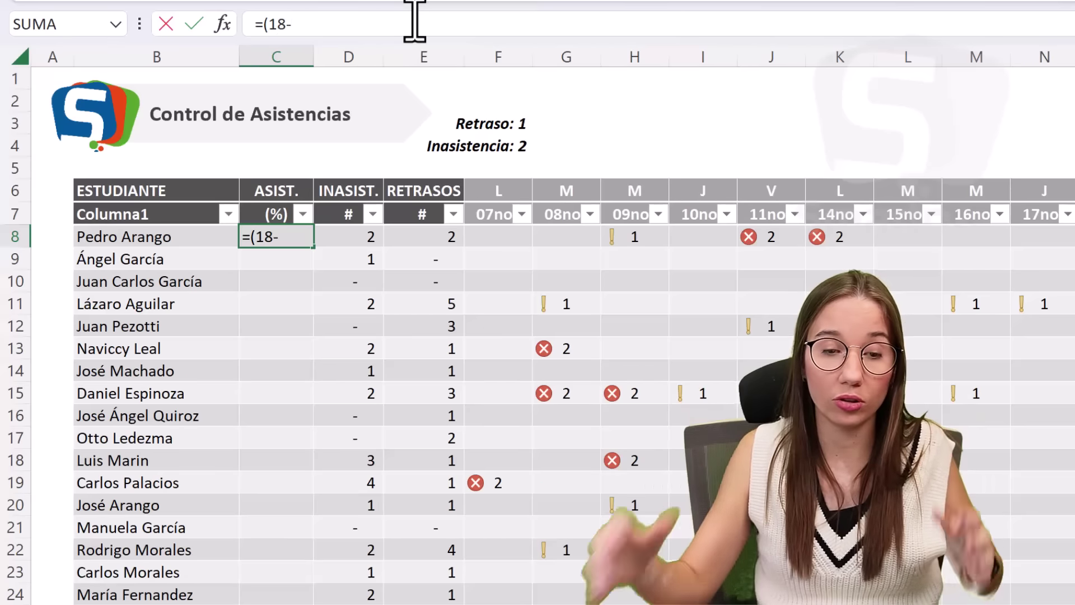
left_click(360, 235)
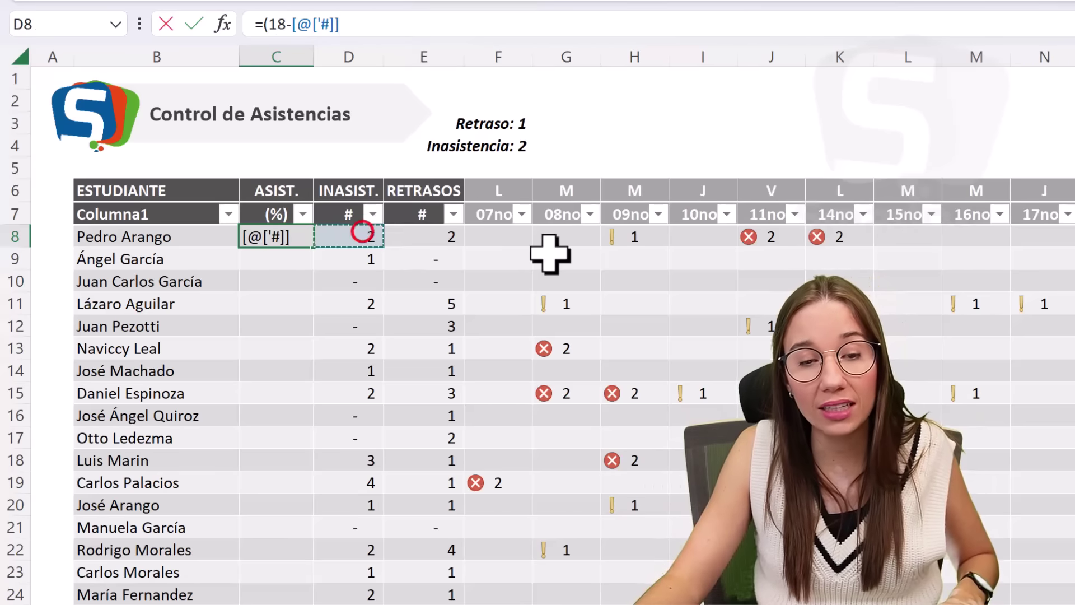
type(")/")
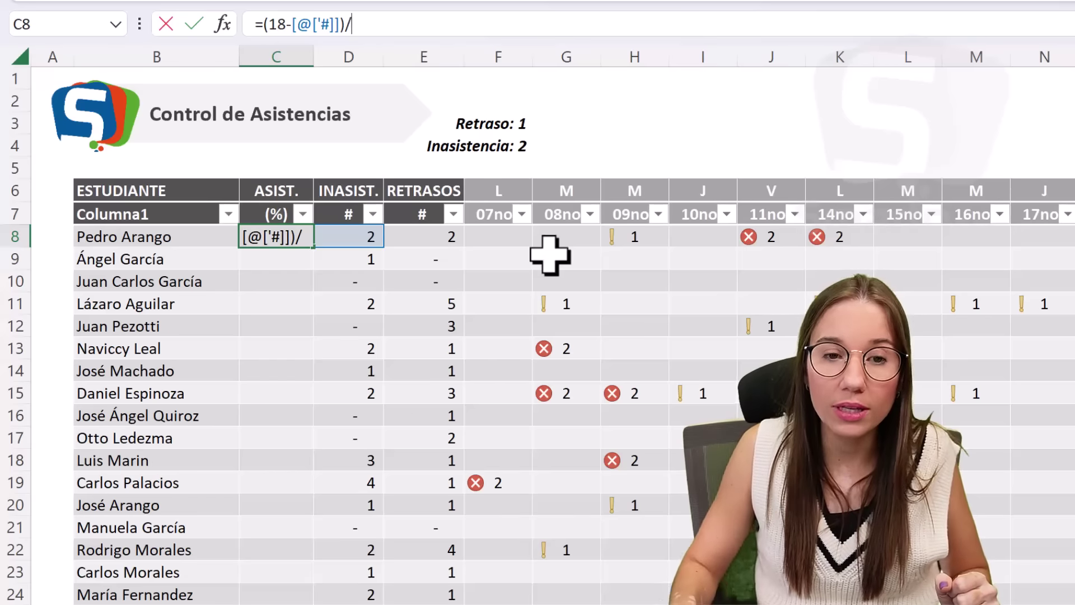
type("18")
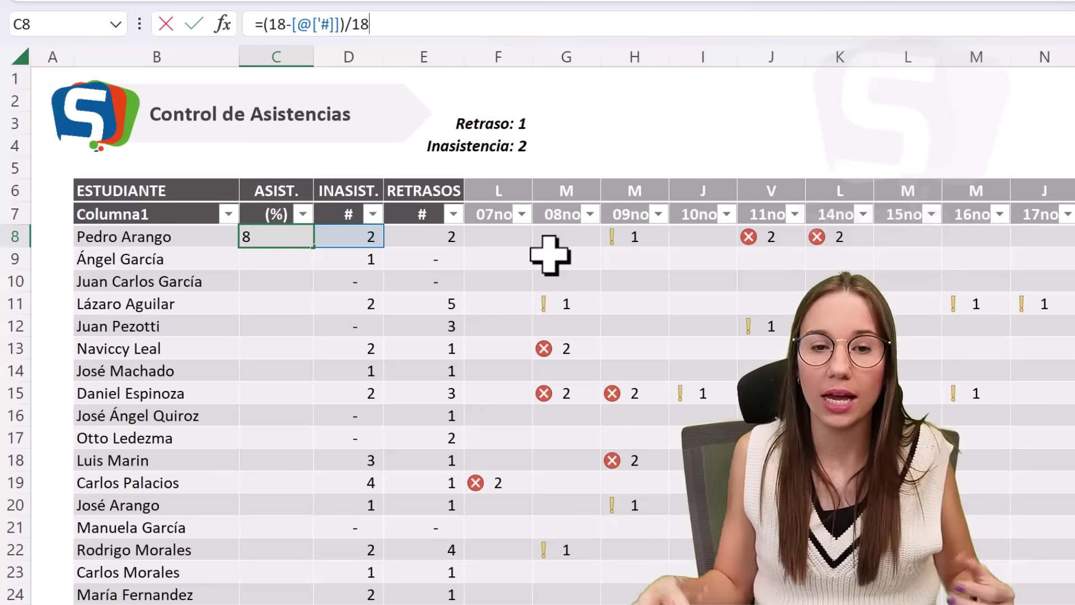
key("Return")
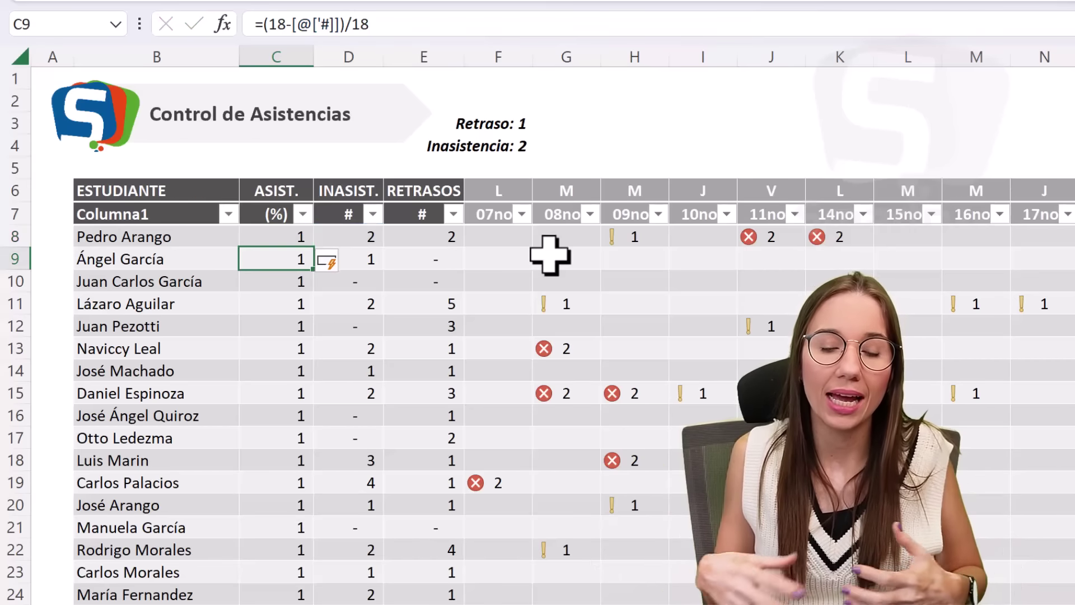
key("Up")
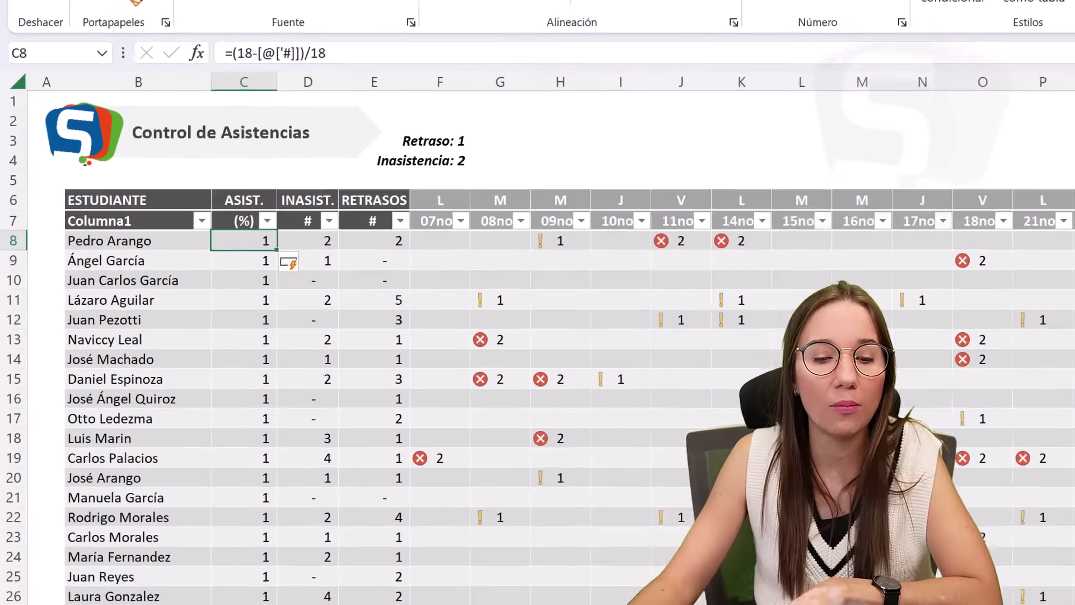
Format the attendance results C8:C31 as percentages
left_click_drag(157, 251, 171, 540)
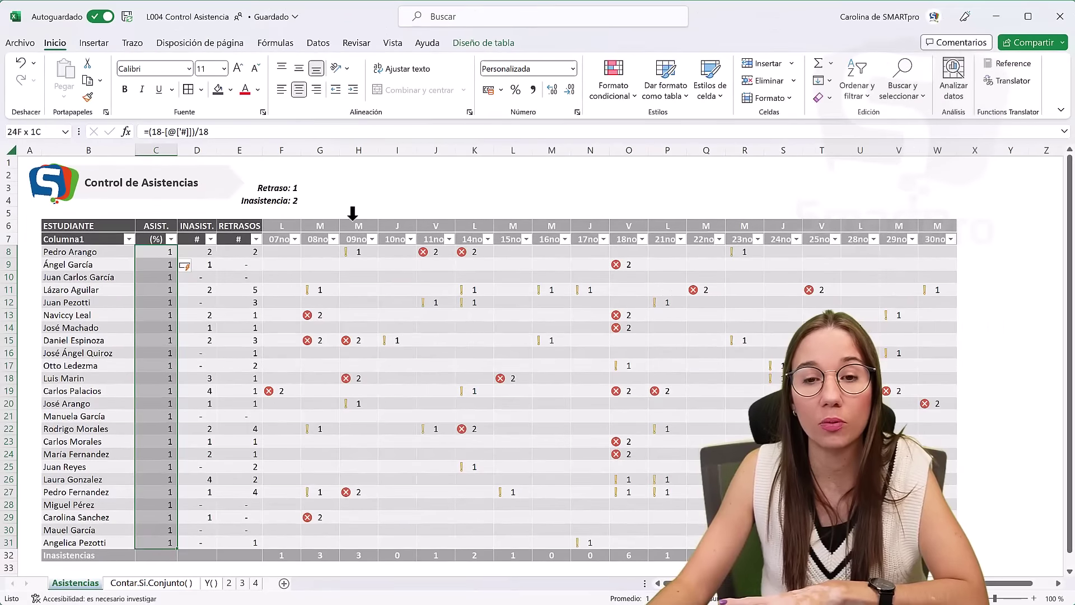
left_click(513, 89)
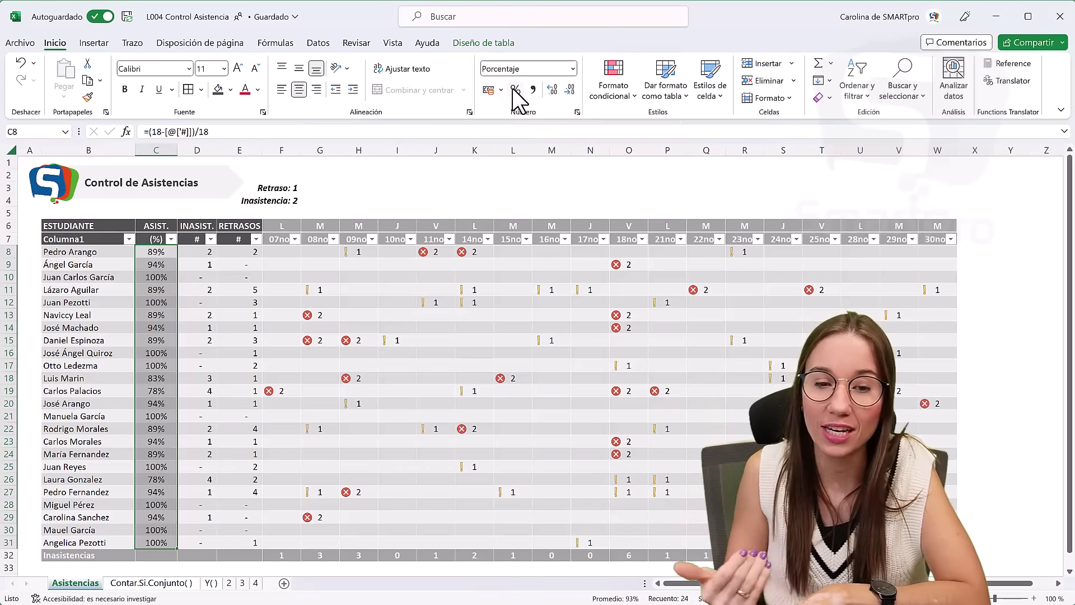
key("Down")
key("Down")
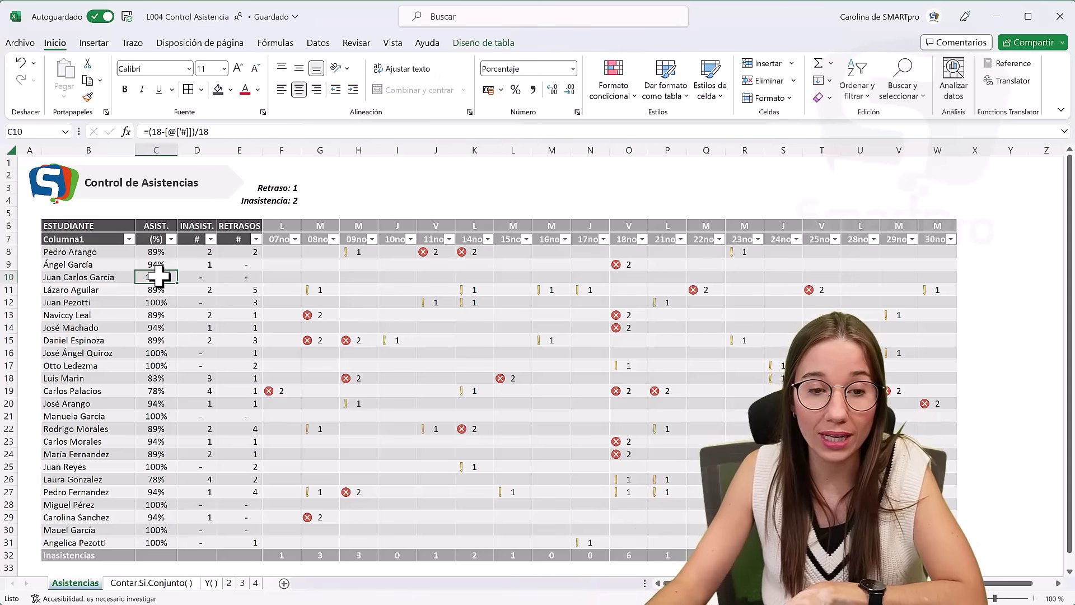
left_click(285, 277)
left_click_drag(935, 276, 935, 276)
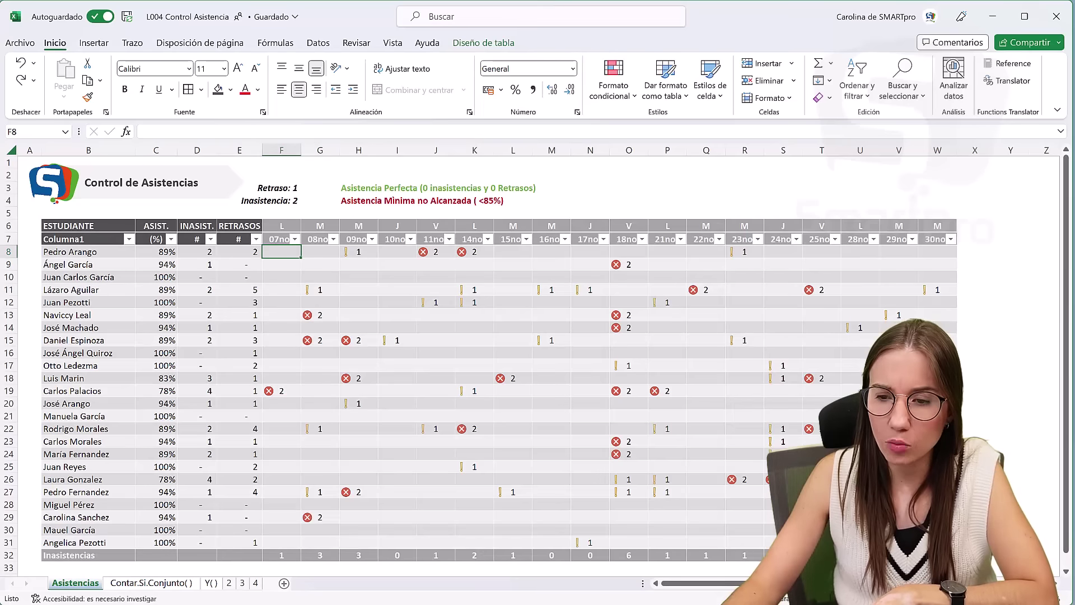
Set the F8:W31 icon set rule to Show Icon Only, then review the ASIST. percentage column
left_click_drag(281, 251, 938, 542)
left_click(620, 90)
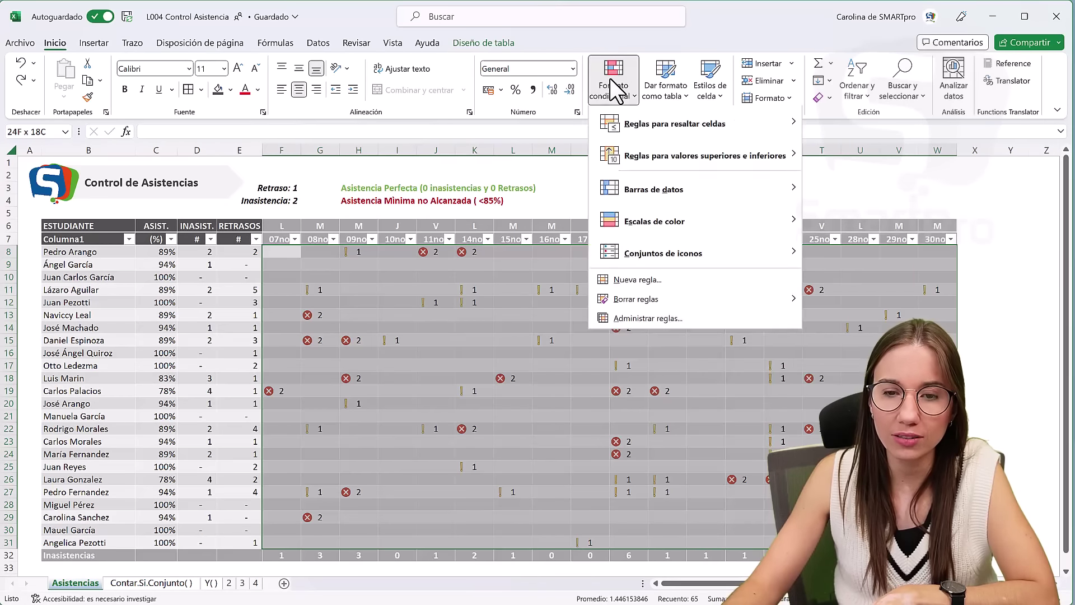
left_click(660, 319)
left_click(376, 307)
left_click(369, 275)
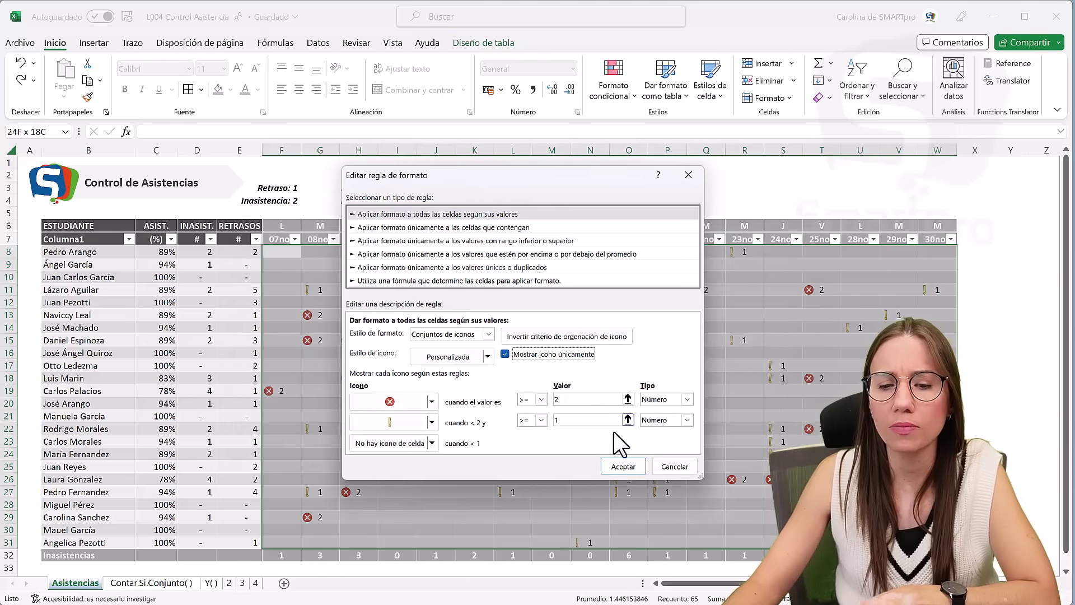
left_click(624, 466)
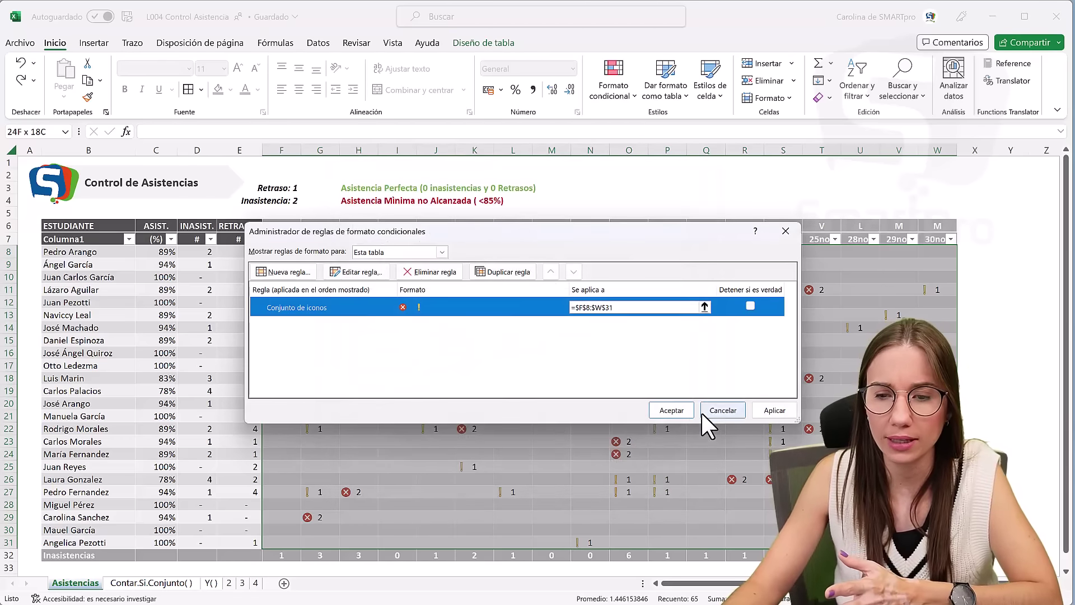
left_click(674, 413)
left_click(461, 480)
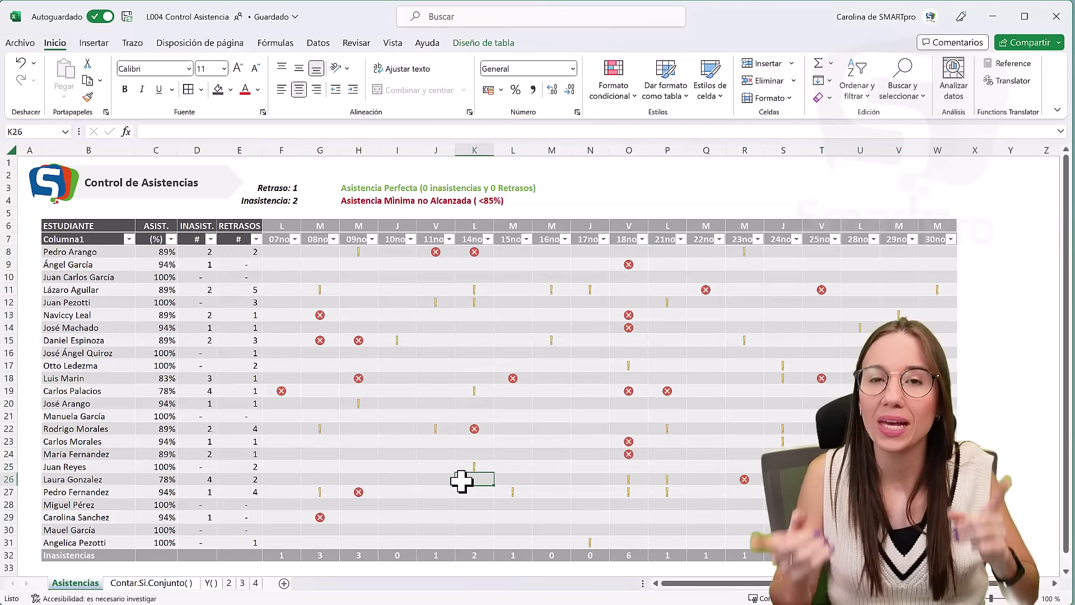
left_click(158, 253)
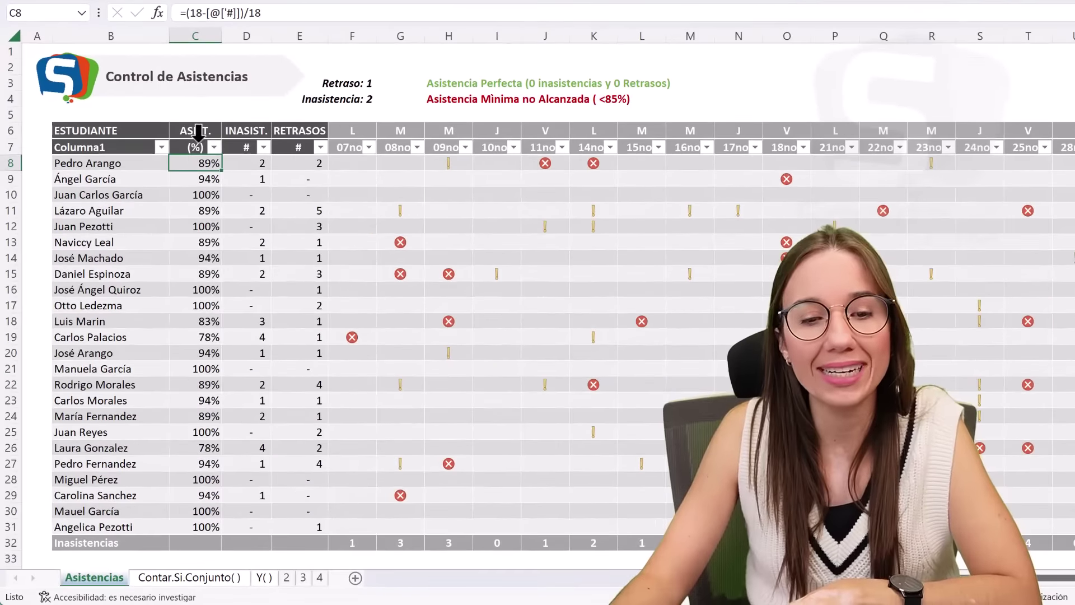
left_click(196, 141)
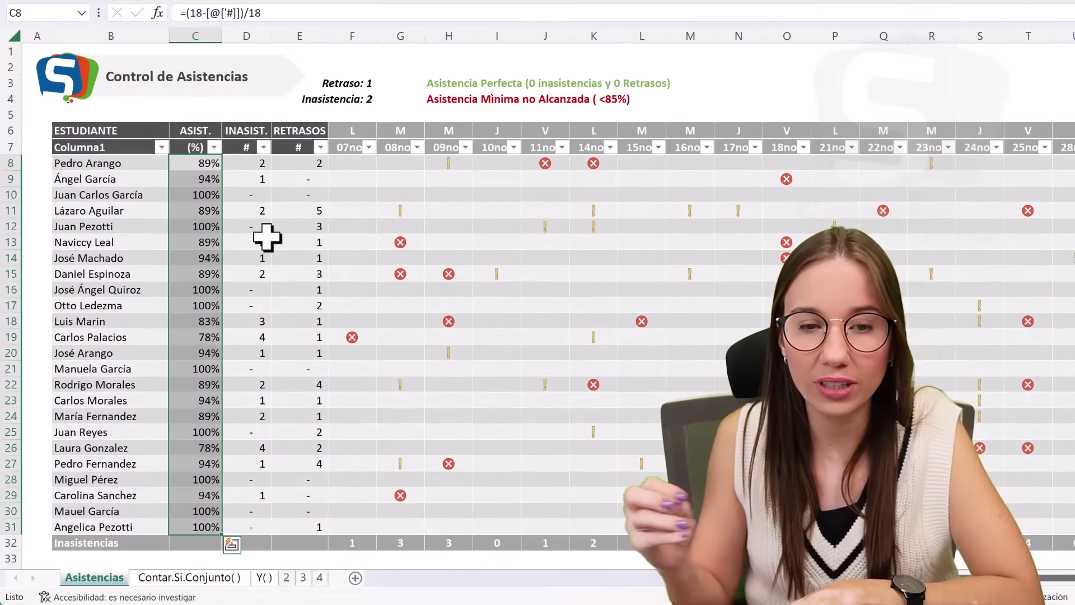
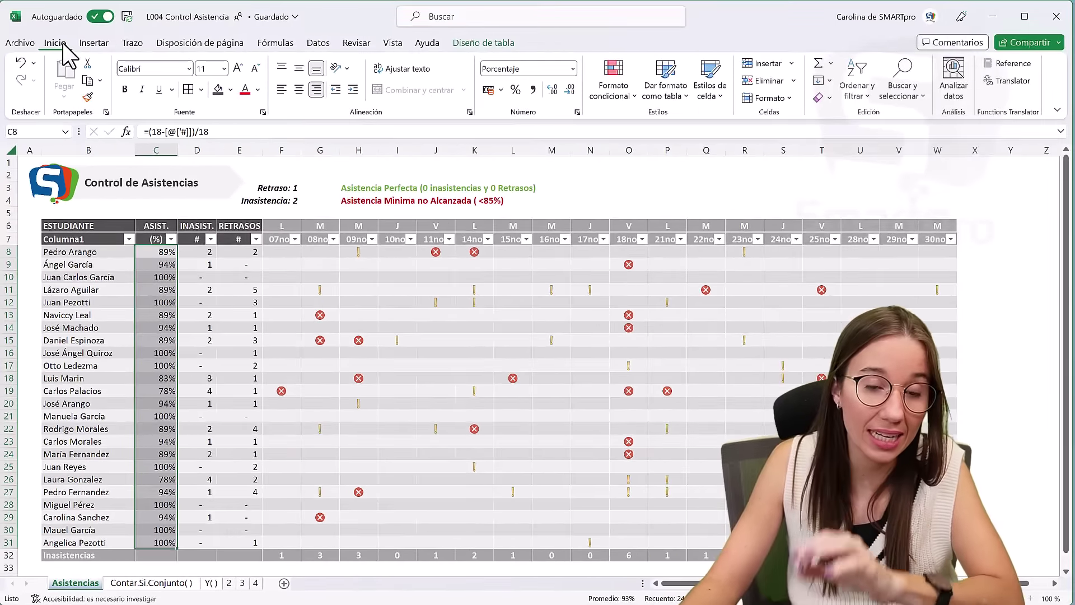
Highlight C8:C31 values less than 85% with Light Red Fill and Dark Red Text
left_click(614, 89)
mouse_move(674, 125)
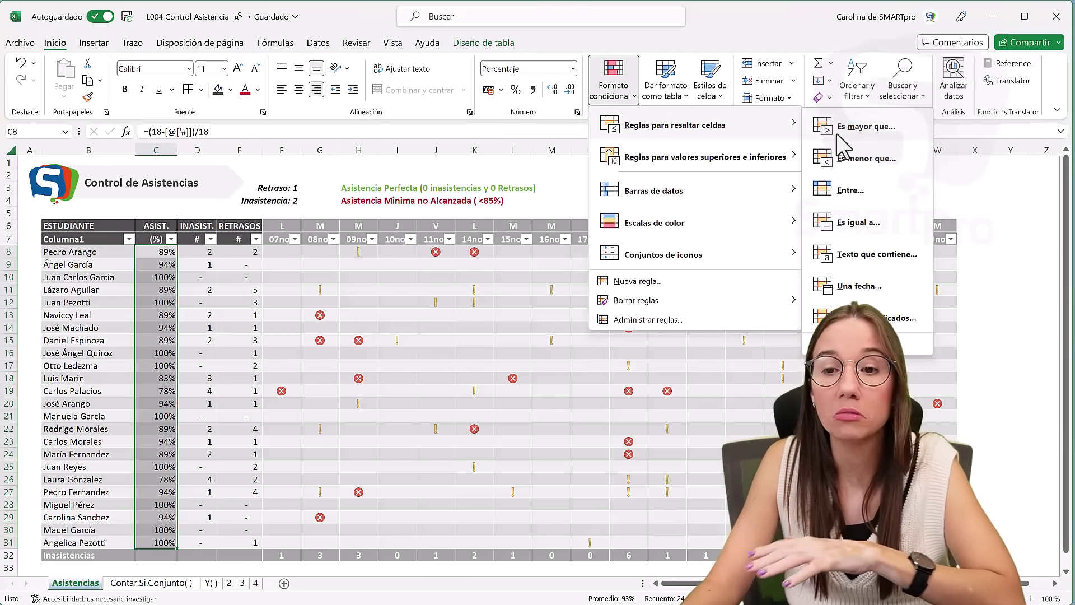
left_click(863, 158)
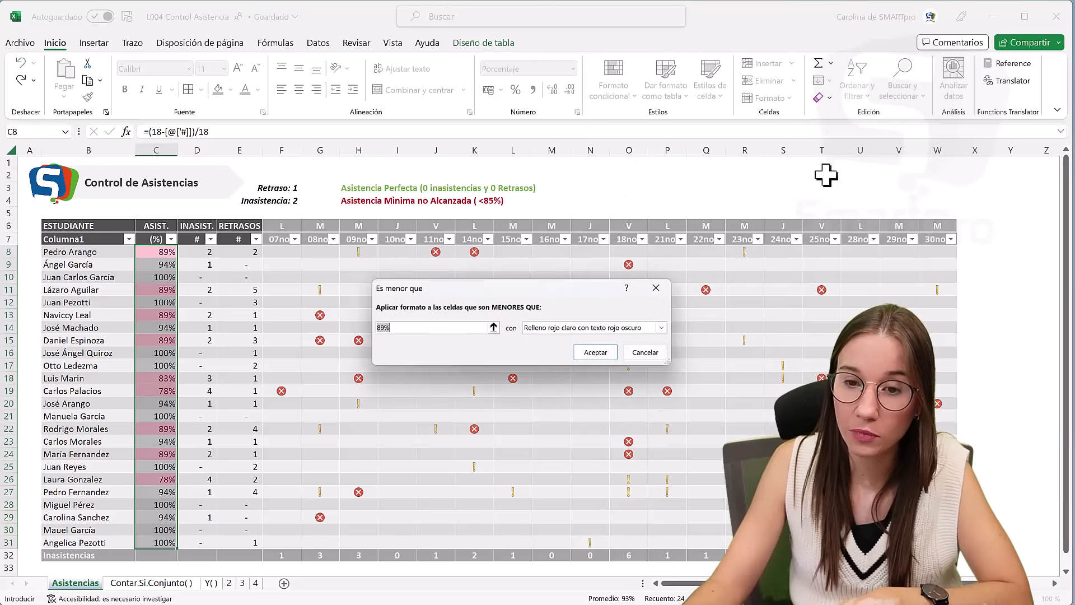
type("85")
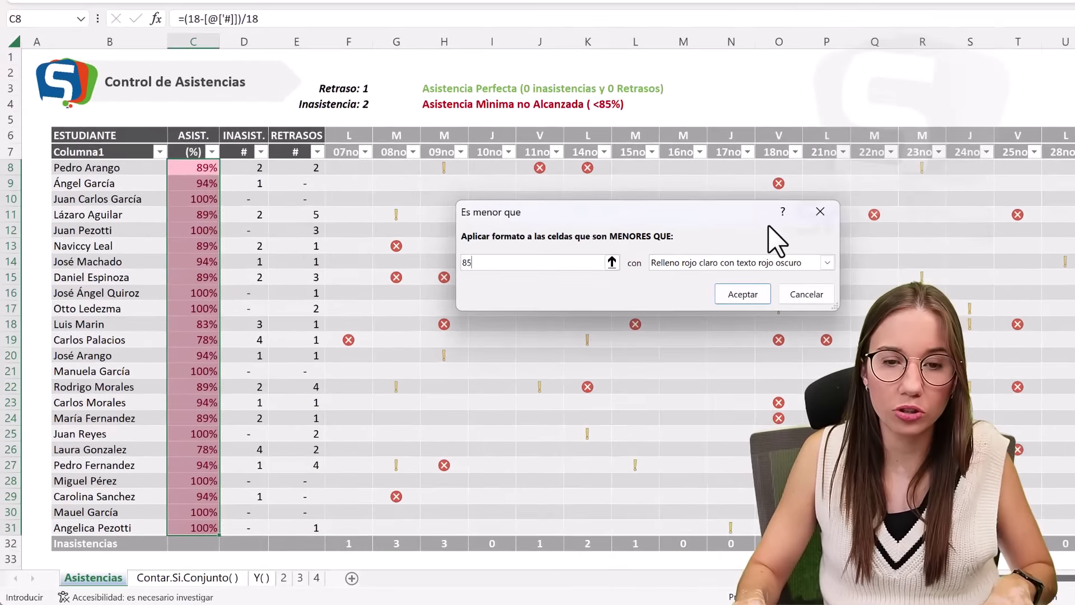
type("%")
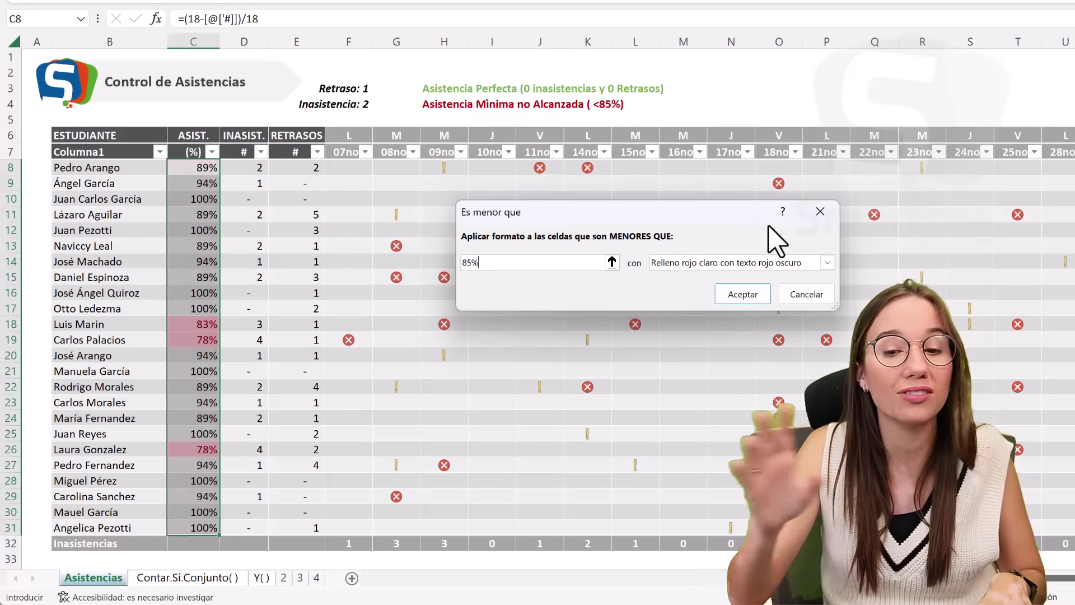
left_click(760, 262)
left_click(758, 262)
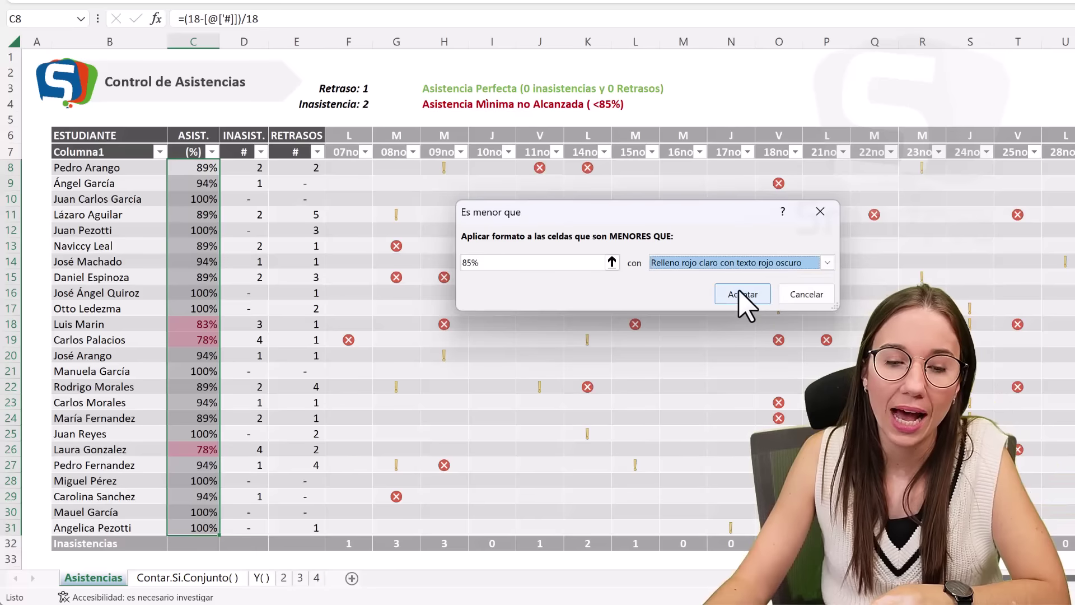
left_click(739, 291)
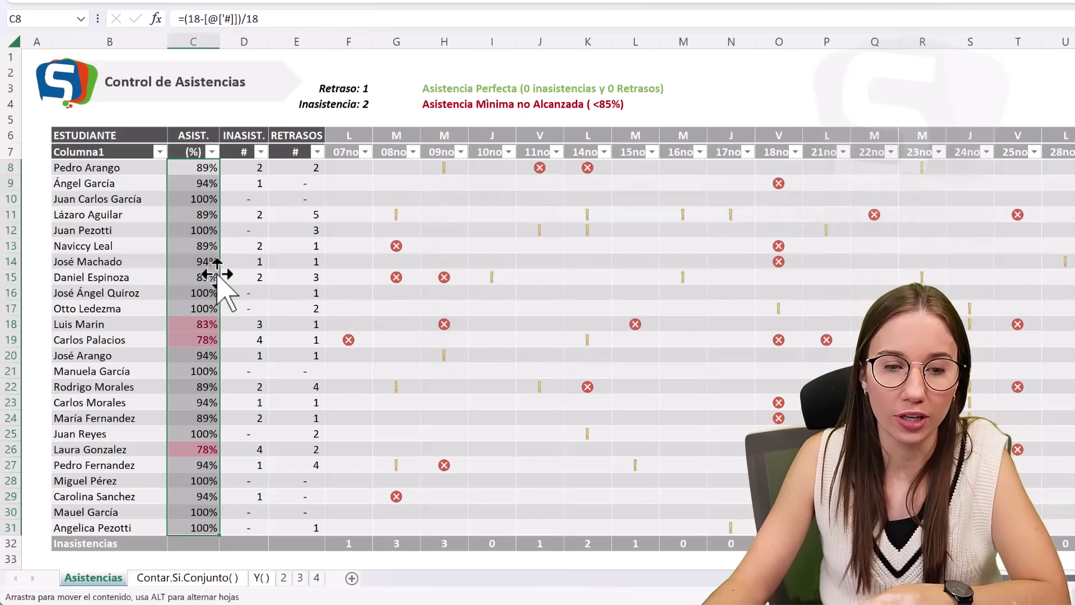
key("Down")
key("Down")
key("Down")
key("Down")
key("Down")
key("Down")
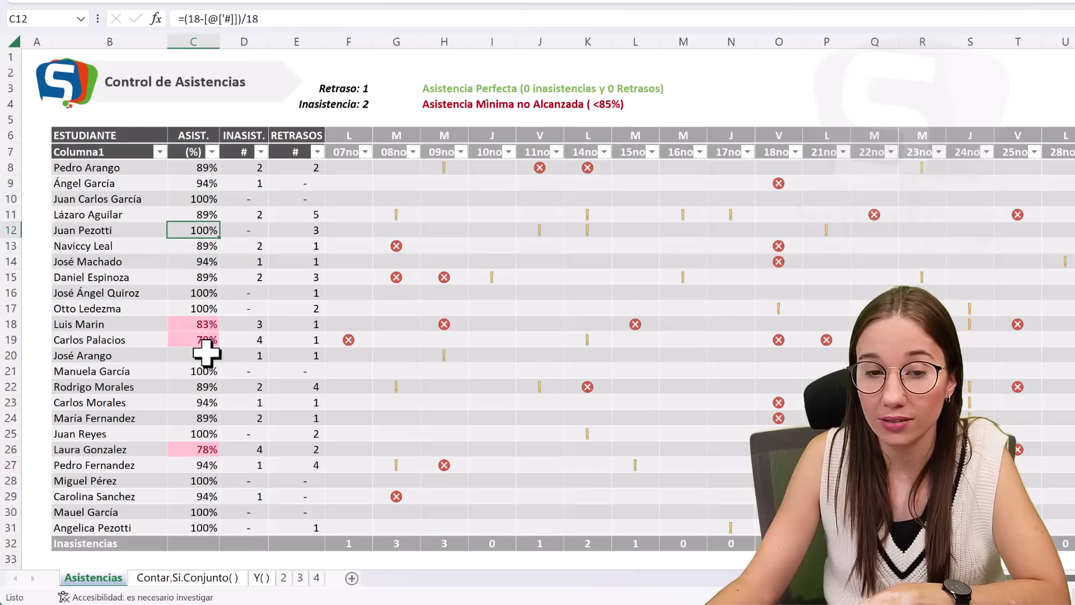
Colour the Columna1 header text in B7 with a dark theme font colour
left_click(148, 152)
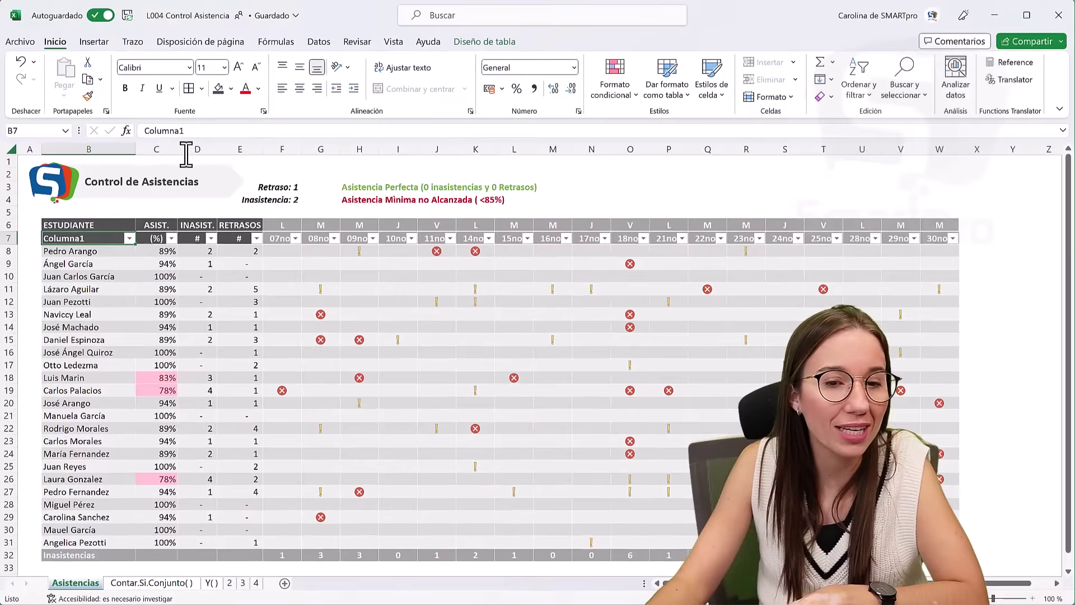
left_click(259, 90)
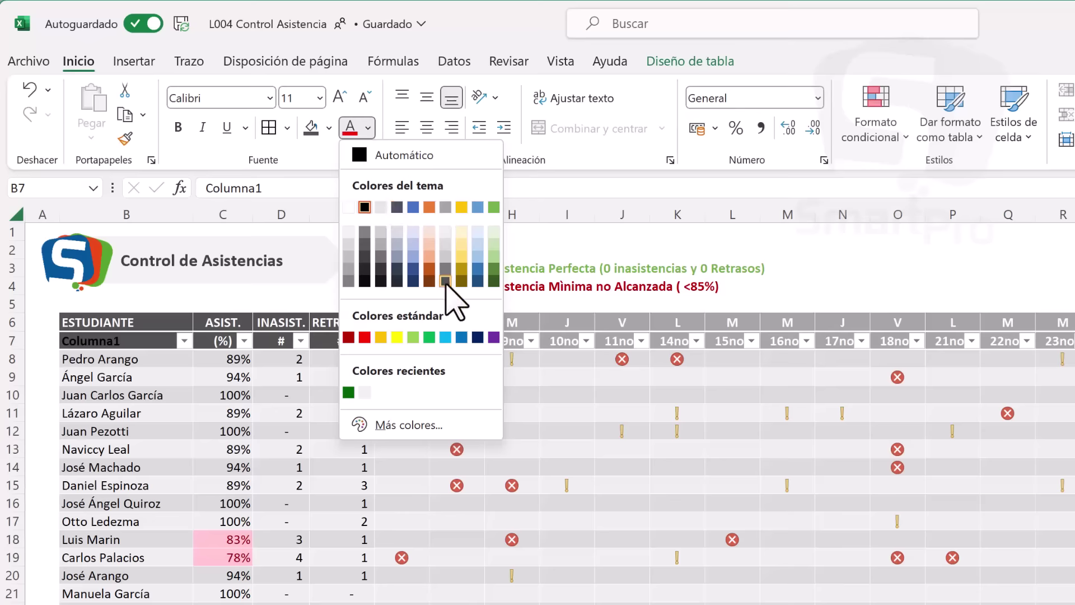
left_click(445, 281)
Check the now-hidden header cell, then select the header cells across columns B to E
key("Down")
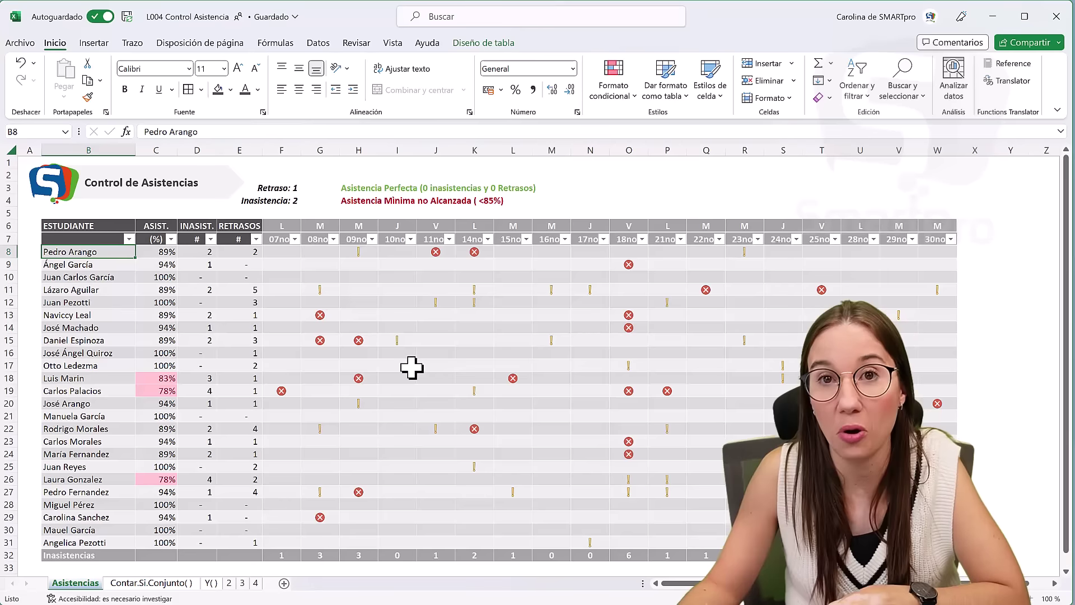
key("Up")
key("Up")
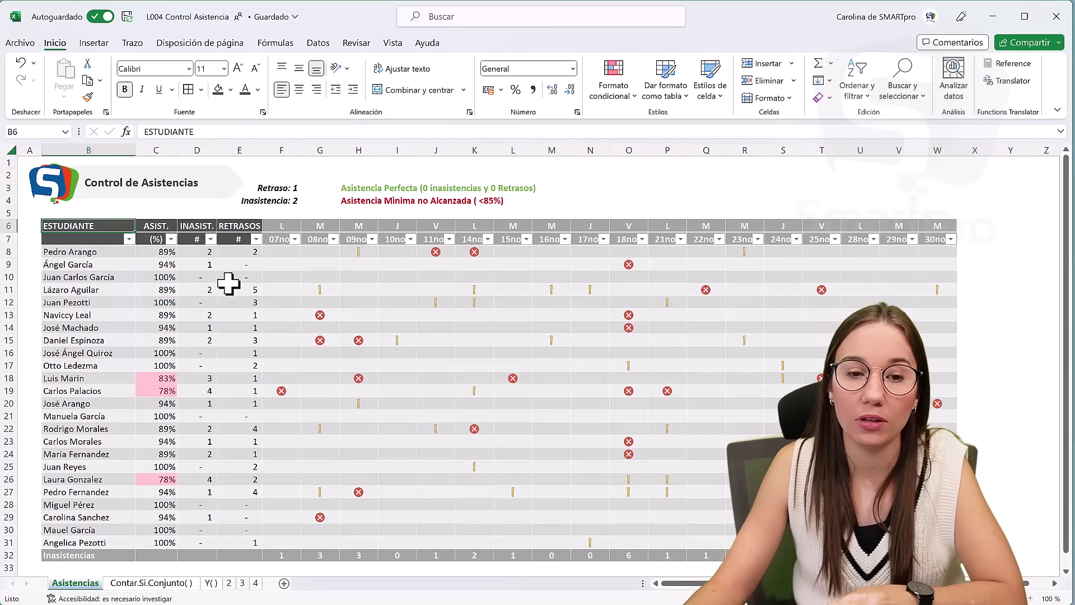
key("Down")
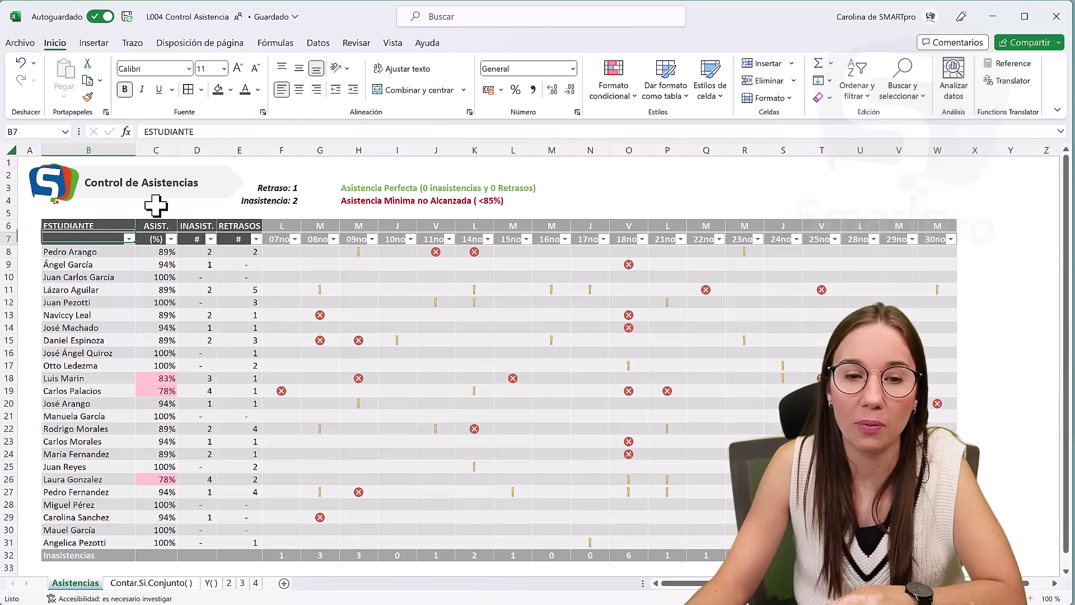
key("Up")
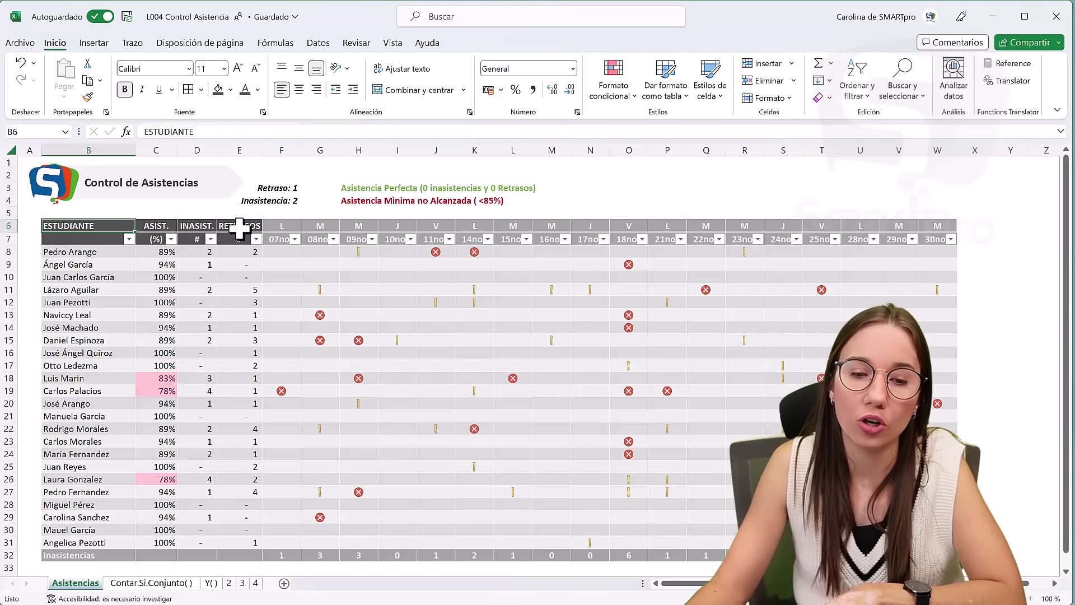
left_click_drag(240, 228, 209, 226)
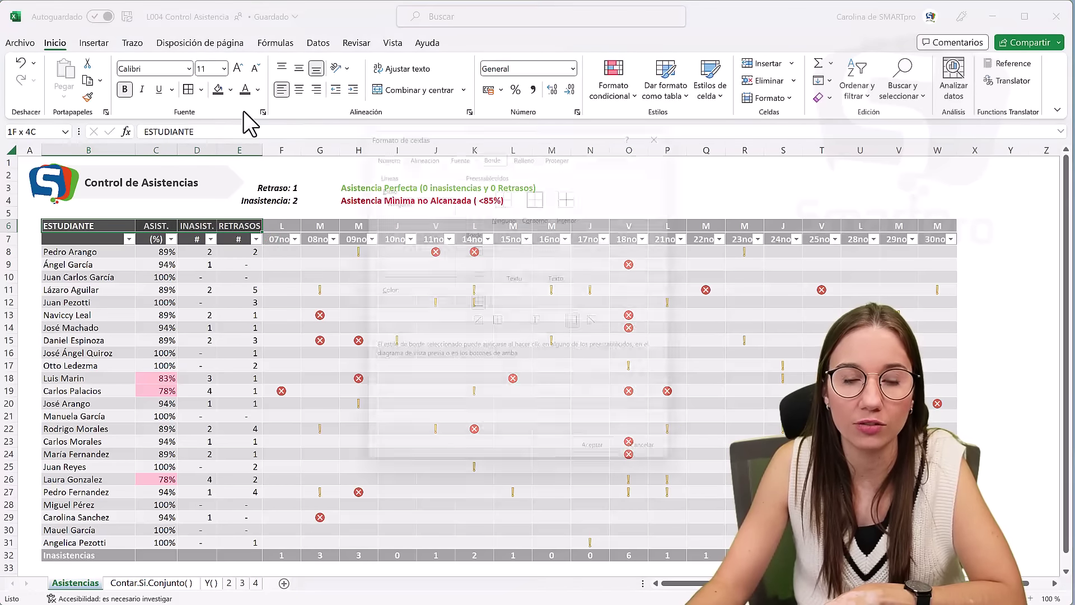
Give the header cells a dark grey bottom border through Format Cells
left_click(262, 112)
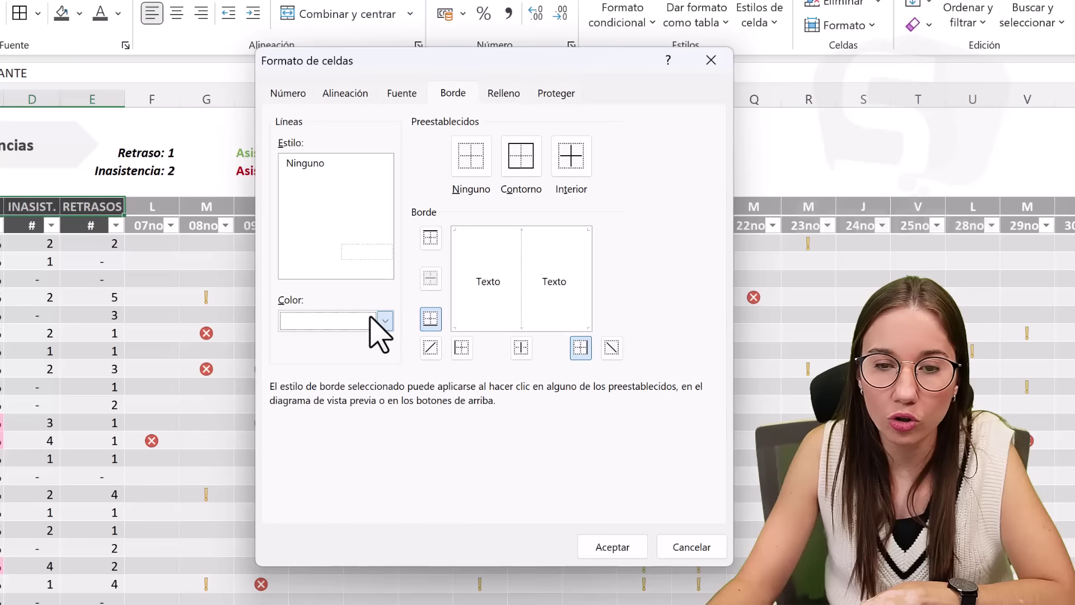
left_click(384, 321)
left_click(384, 474)
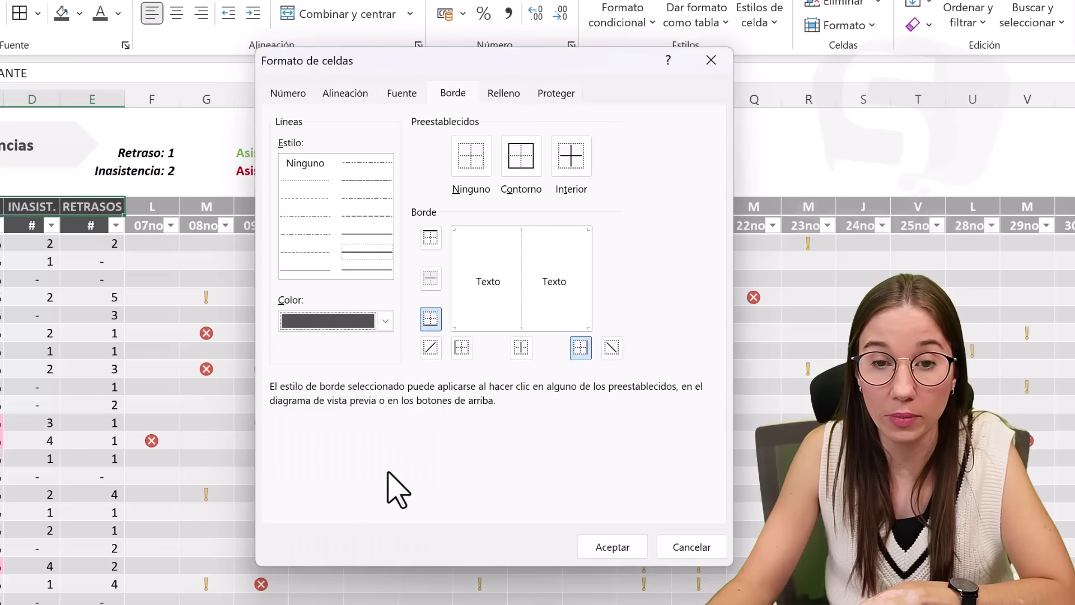
left_click(312, 271)
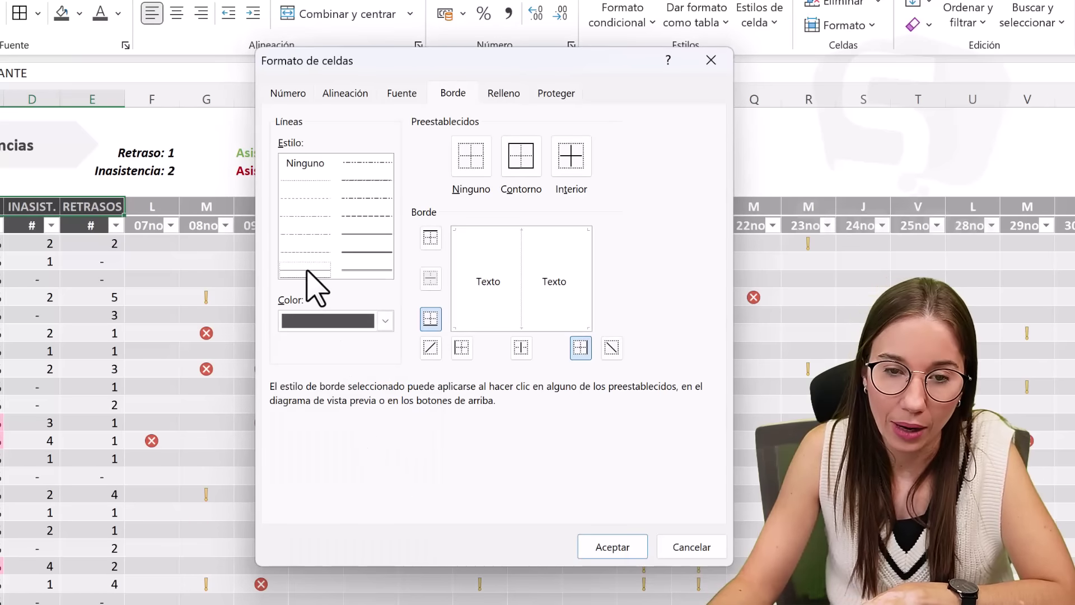
left_click(430, 318)
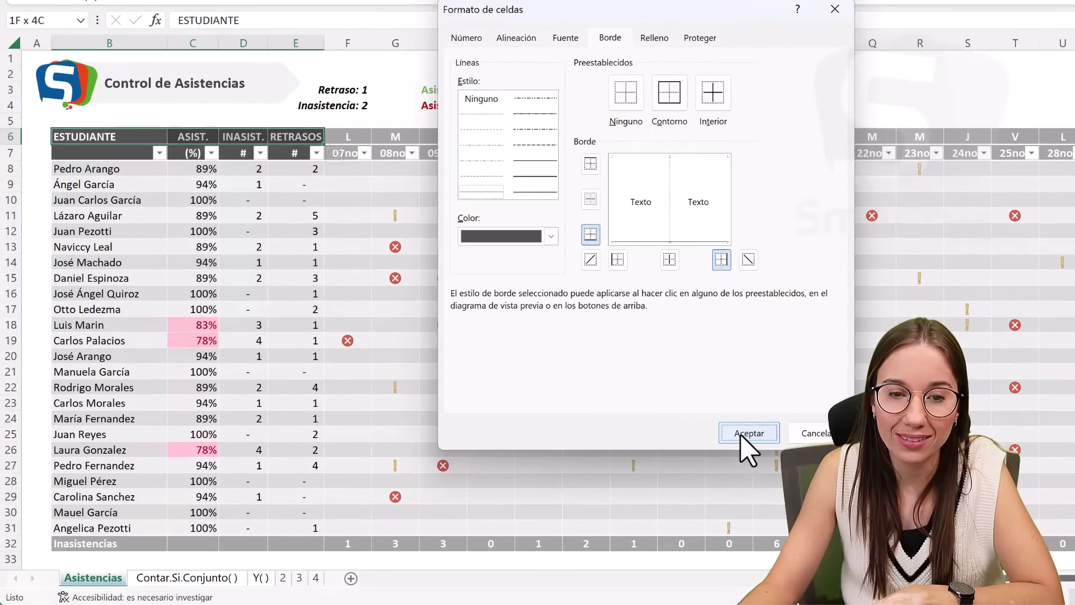
left_click(741, 435)
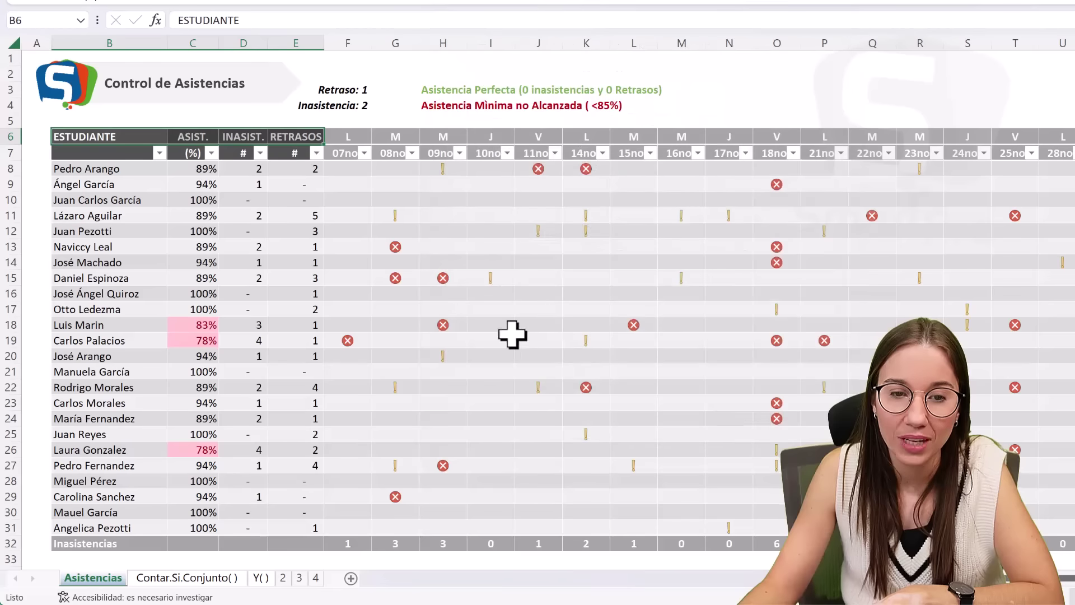
left_click(339, 261)
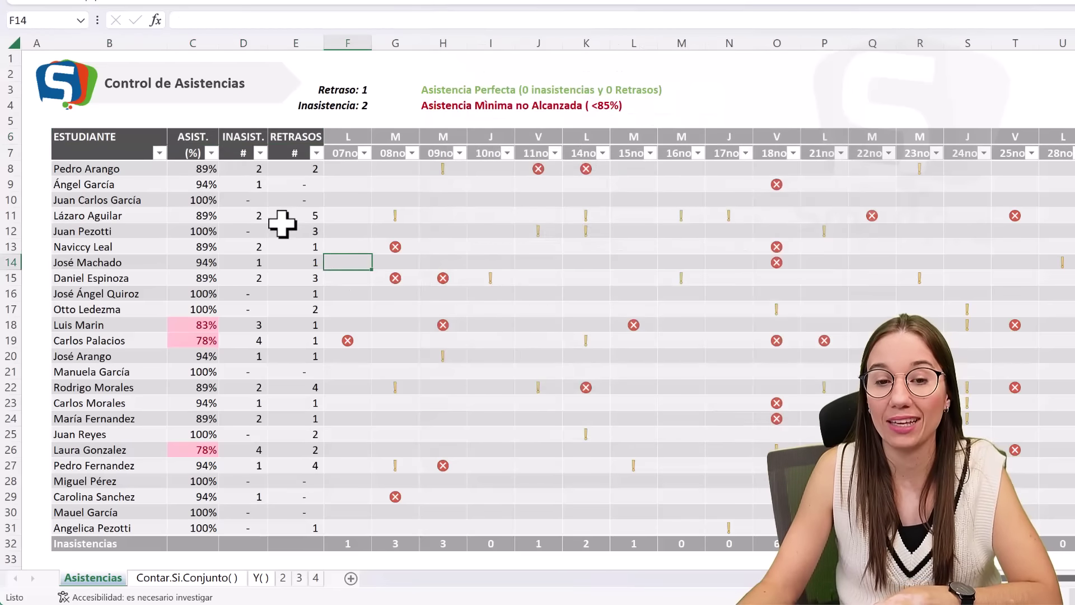
key("Down")
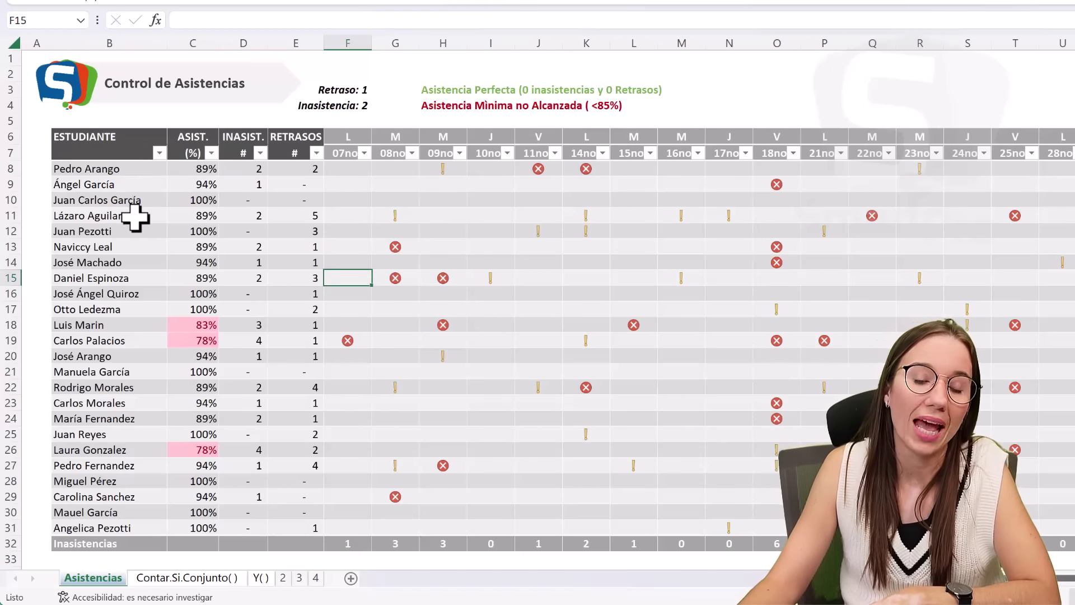
left_click(253, 230)
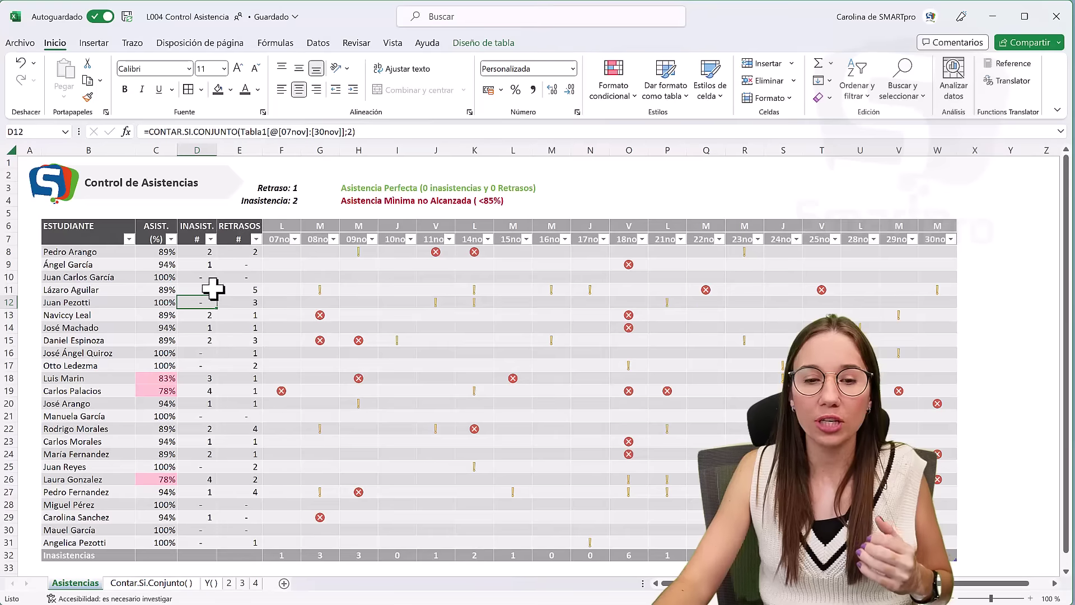
left_click_drag(168, 251, 168, 542)
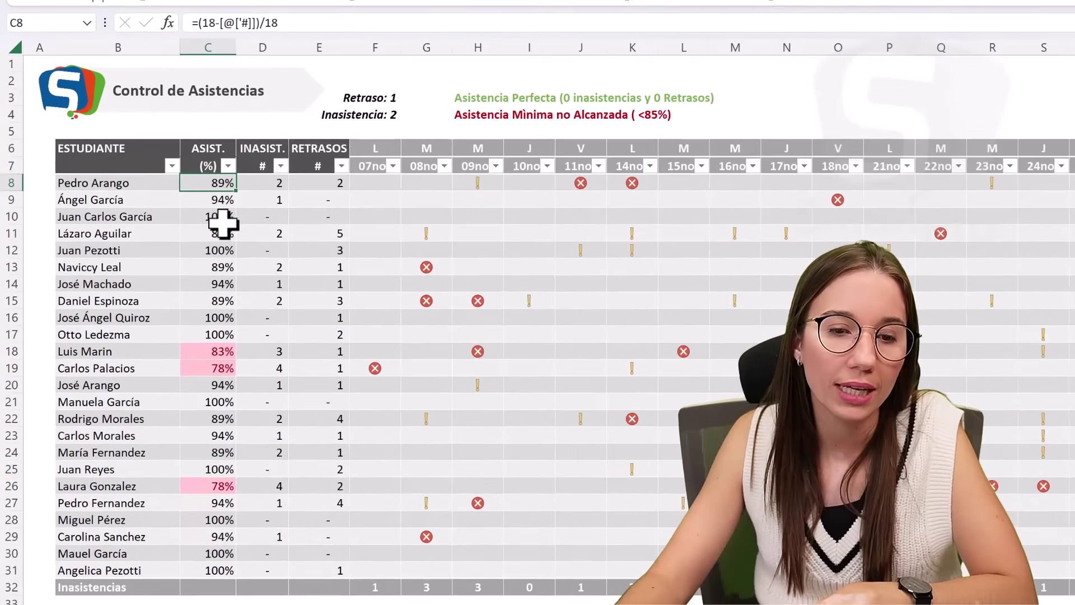
left_click(167, 278)
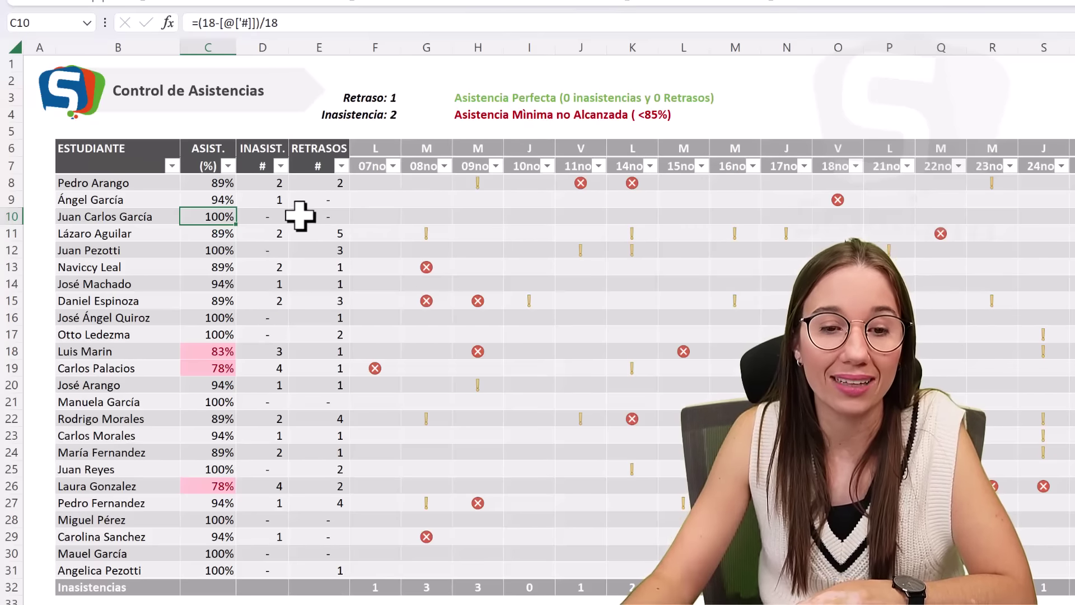
left_click(257, 219)
left_click(323, 220)
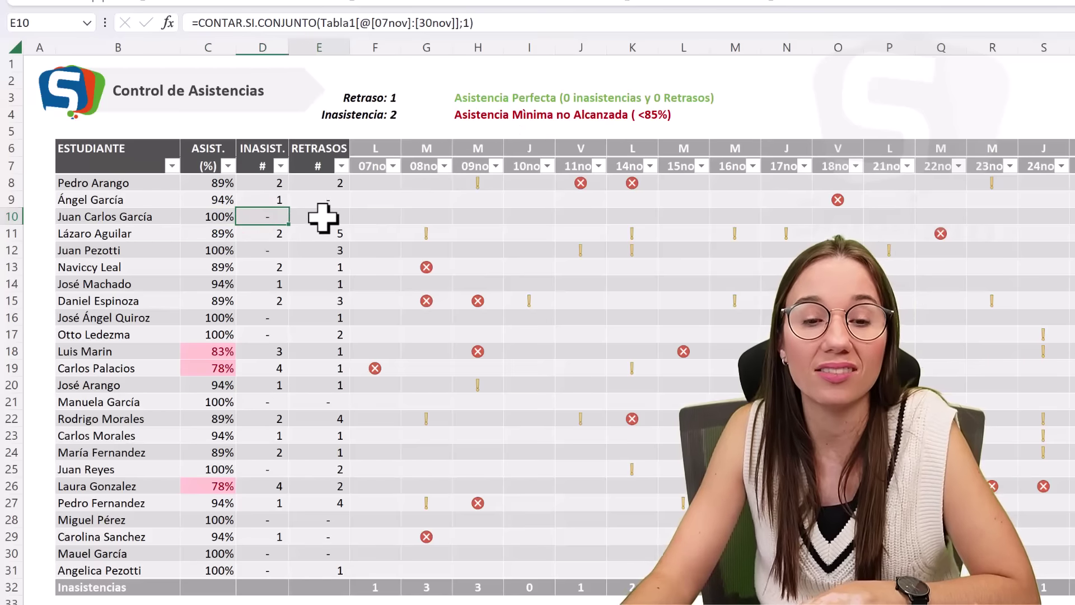
left_click(219, 223)
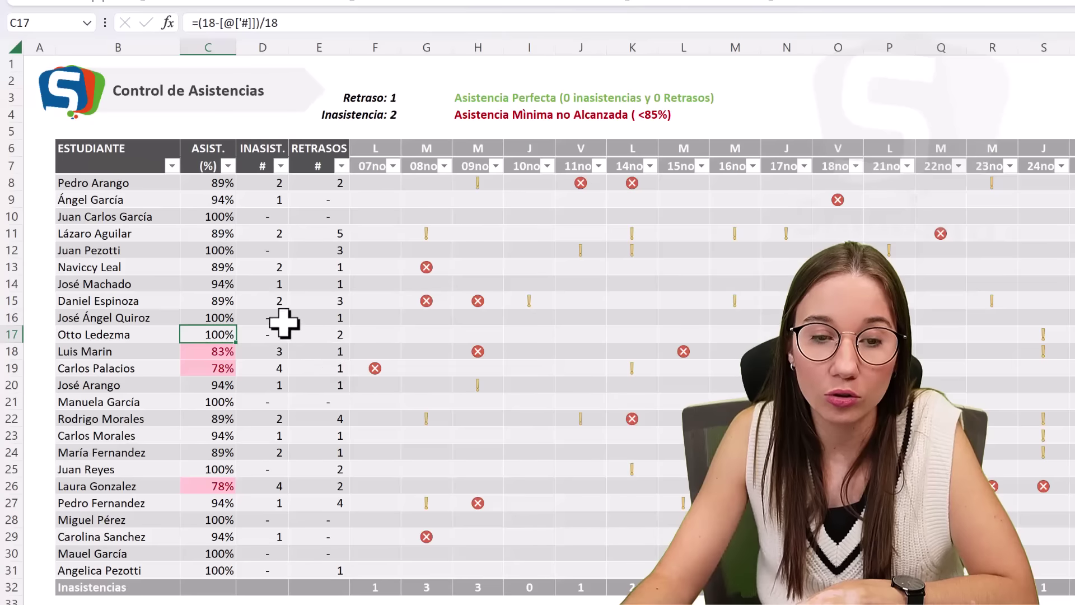
left_click(345, 329)
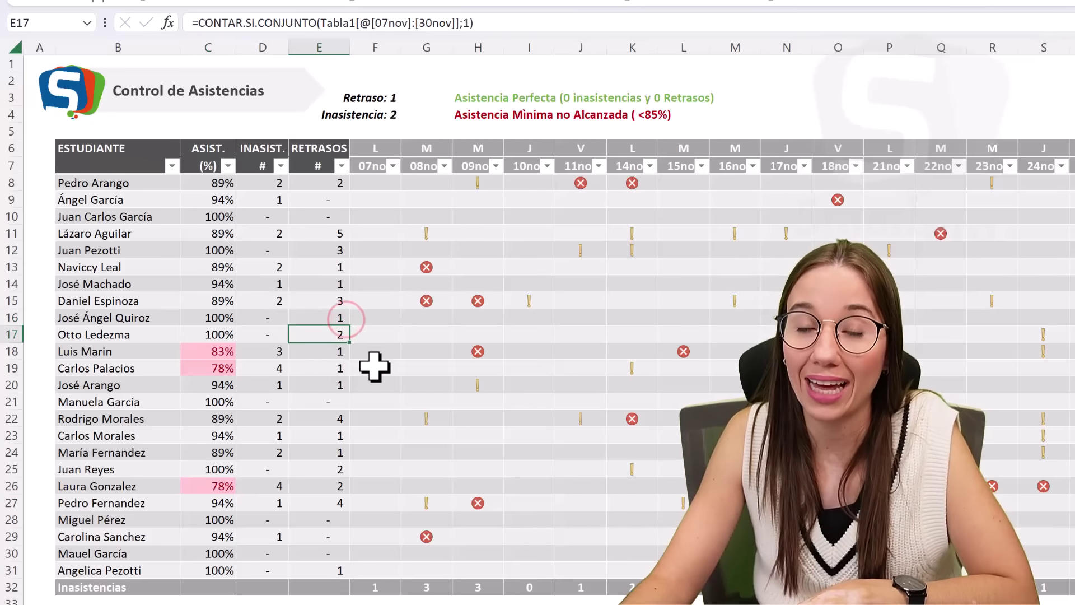
left_click(230, 335)
key("Up")
key("Right")
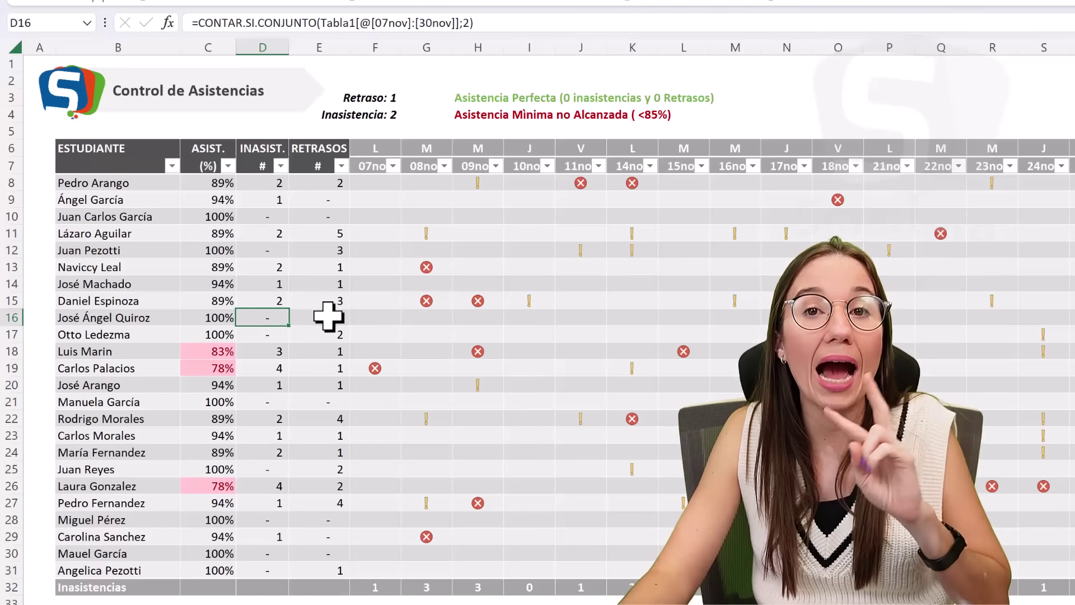
left_click(565, 317)
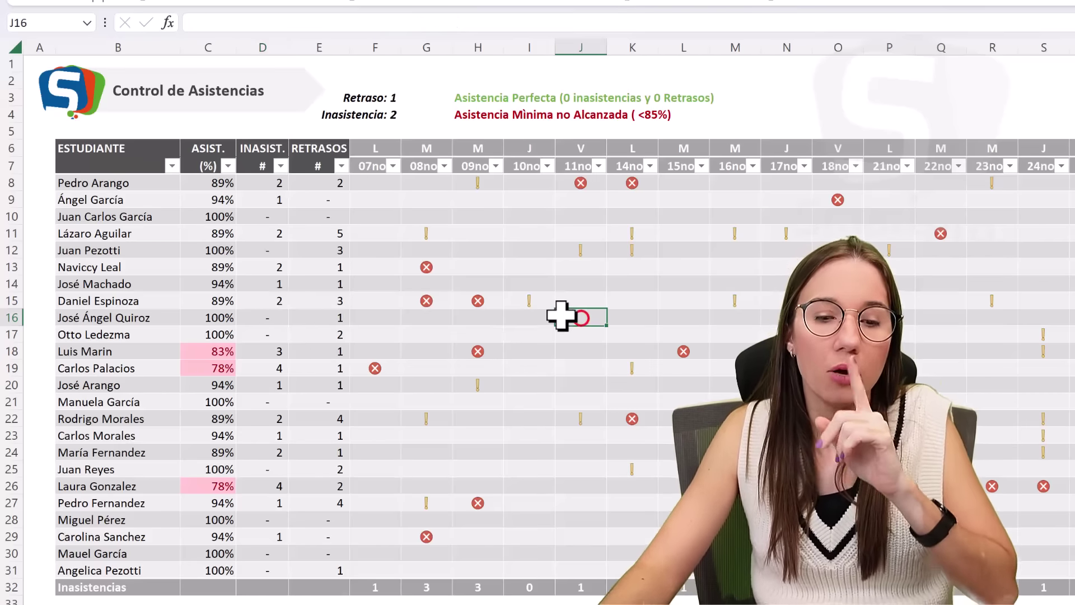
right_click(370, 47)
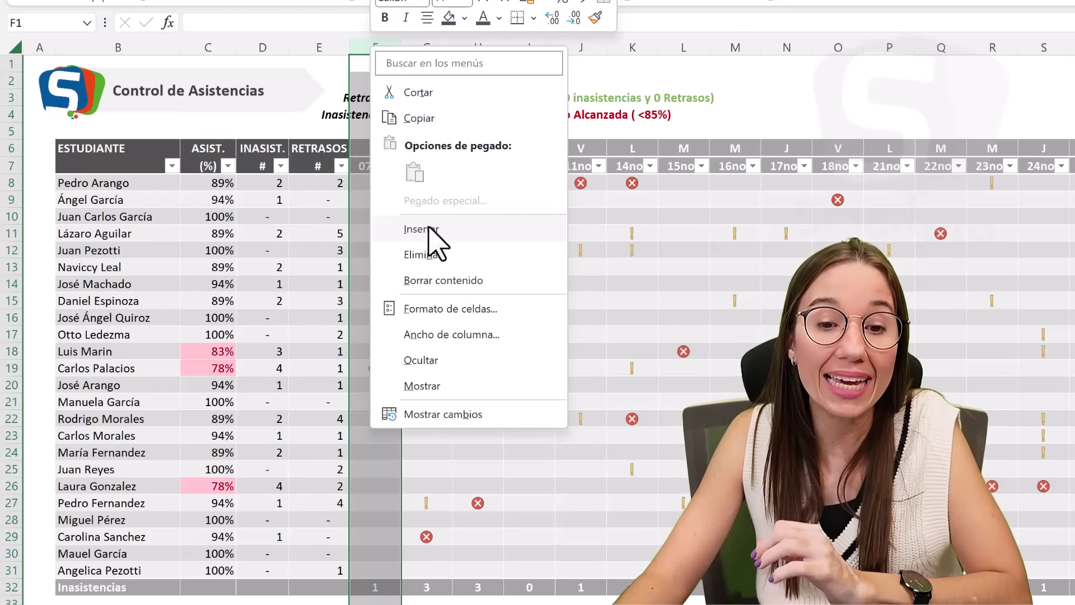
left_click(429, 229)
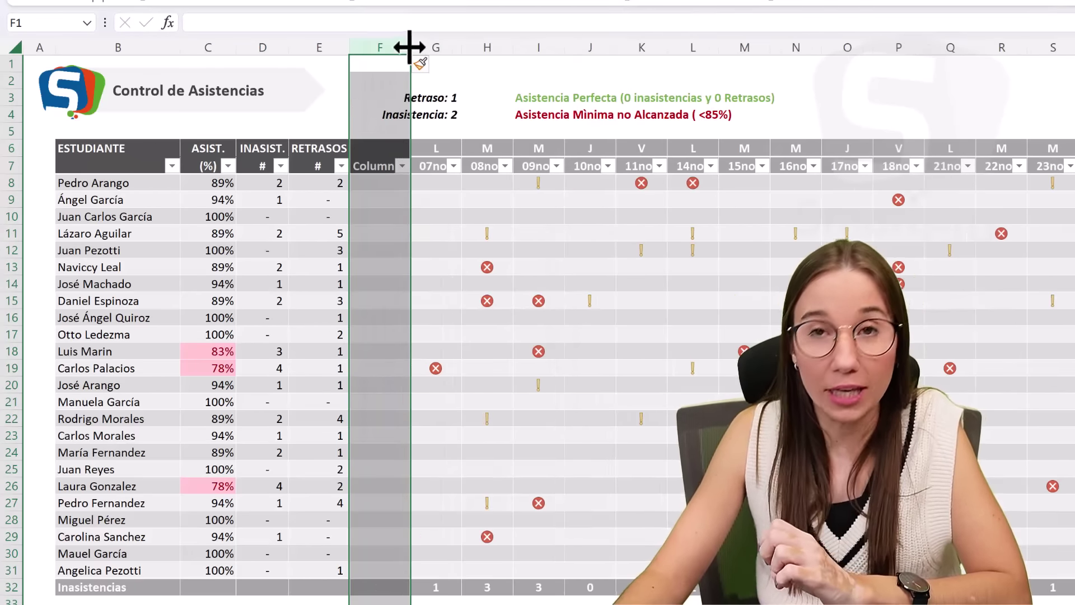
left_click_drag(416, 49, 428, 50)
left_click(408, 194)
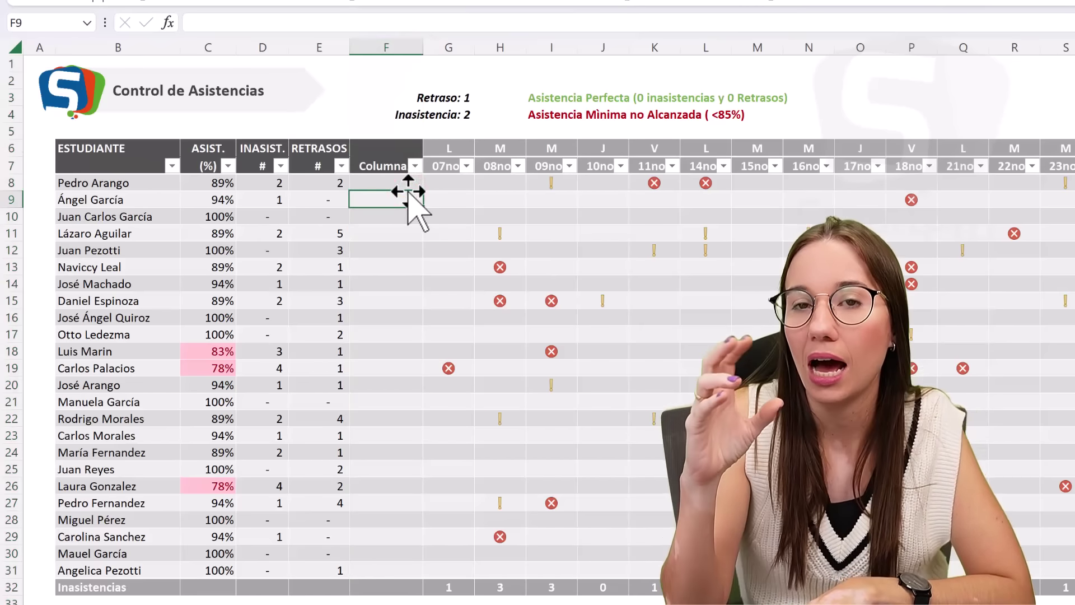
key("Down")
key("Up")
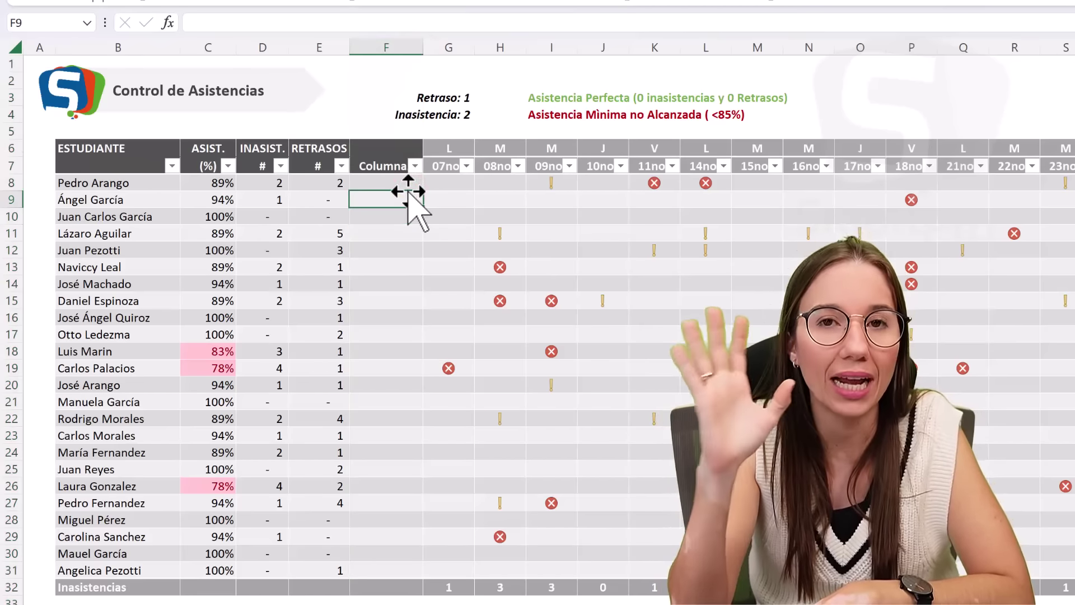
key("Up")
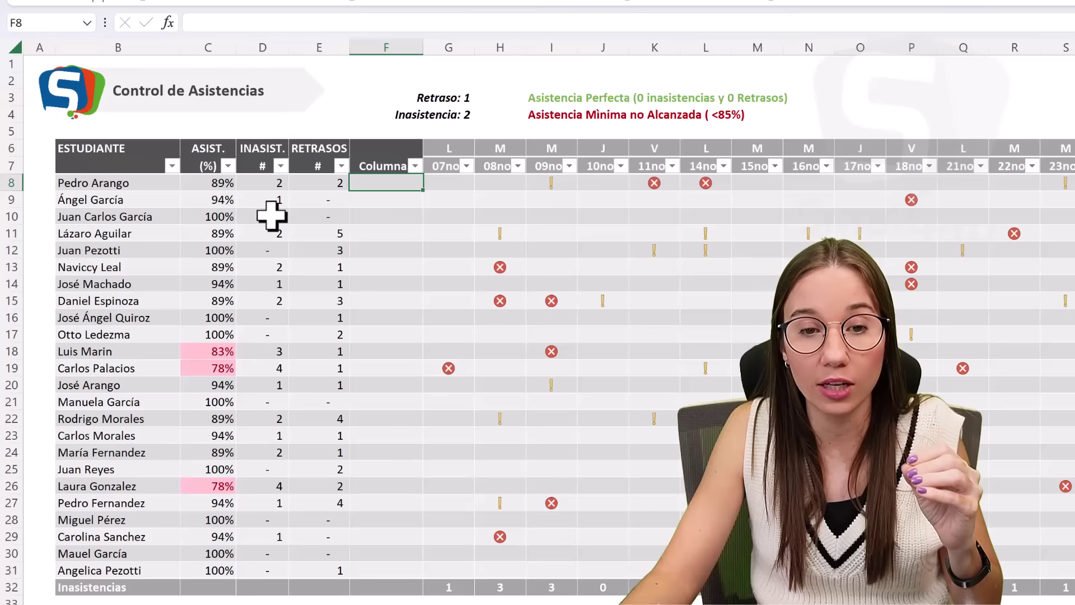
left_click(318, 216)
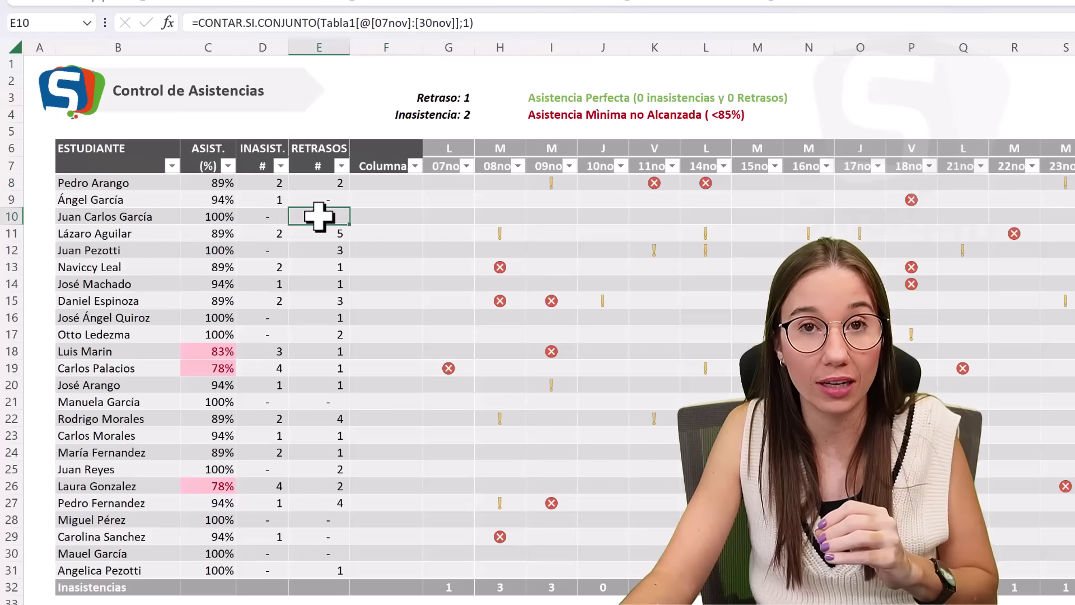
left_click(390, 182)
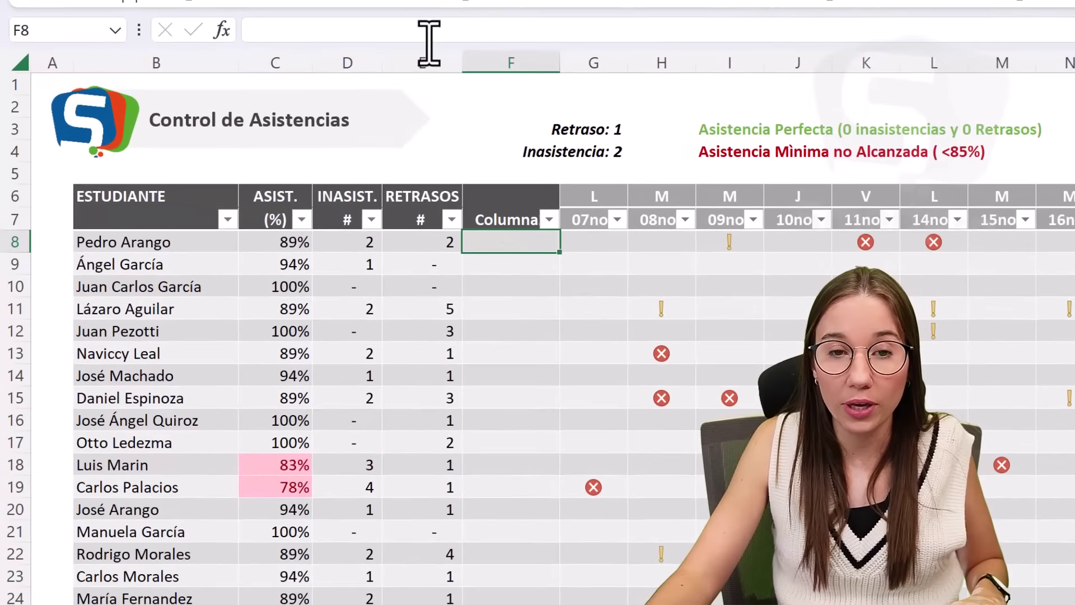
left_click(429, 39)
type("=")
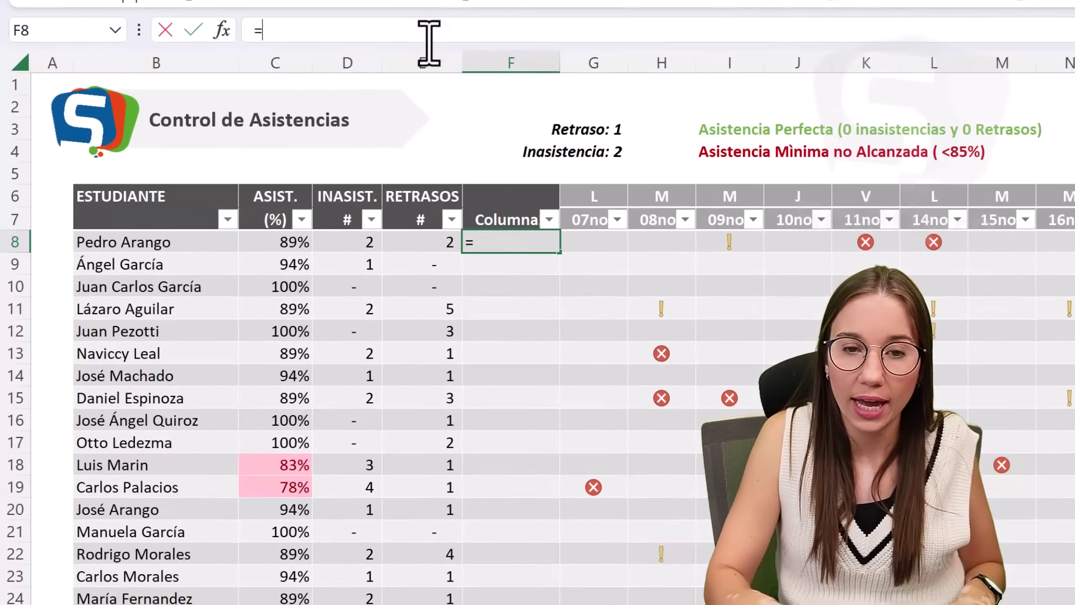
Enter the test formula =[@['#']]=0 in F8, widen column F and review each row's result
left_click(336, 235)
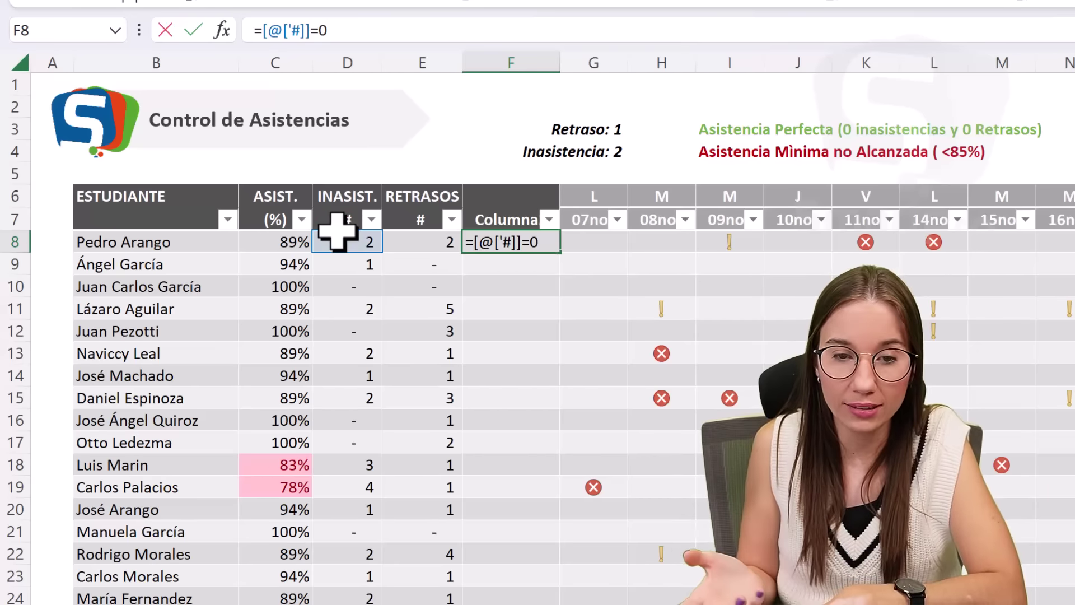
key("Return")
left_click_drag(560, 73, 584, 68)
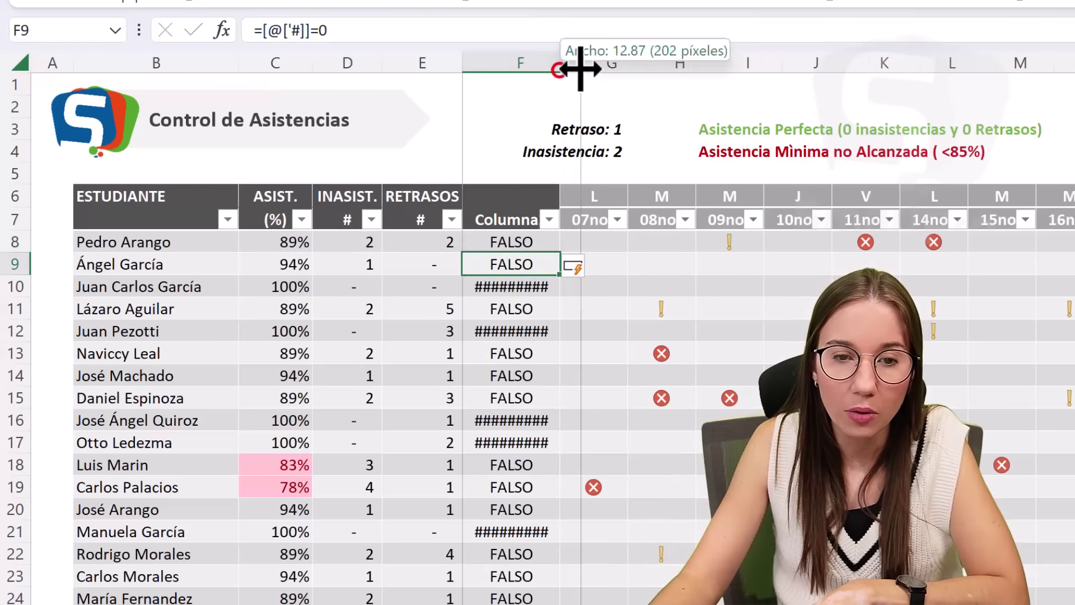
left_click(359, 34)
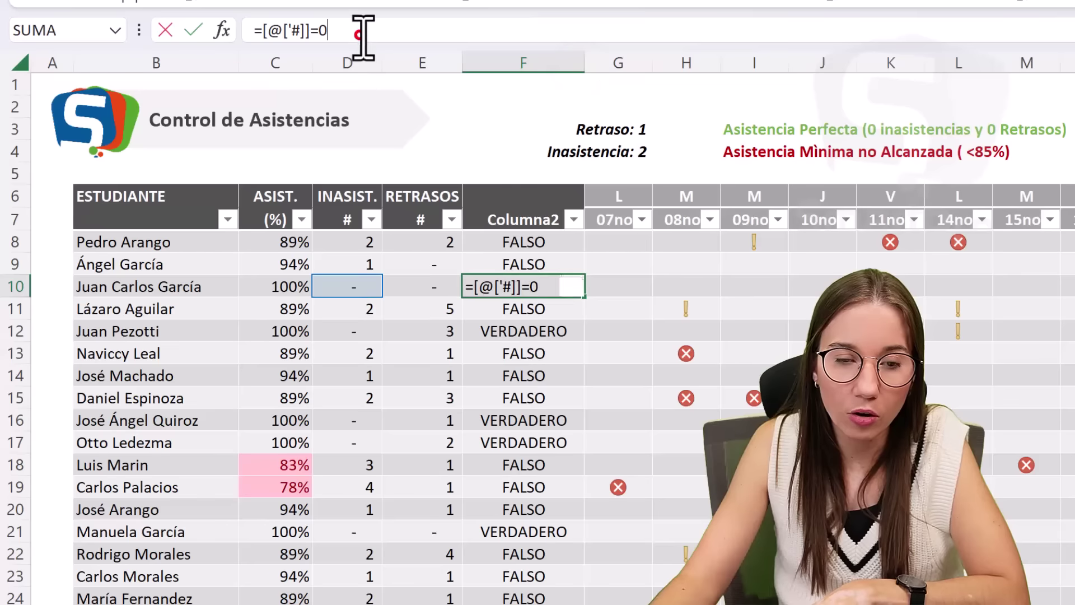
key("Return")
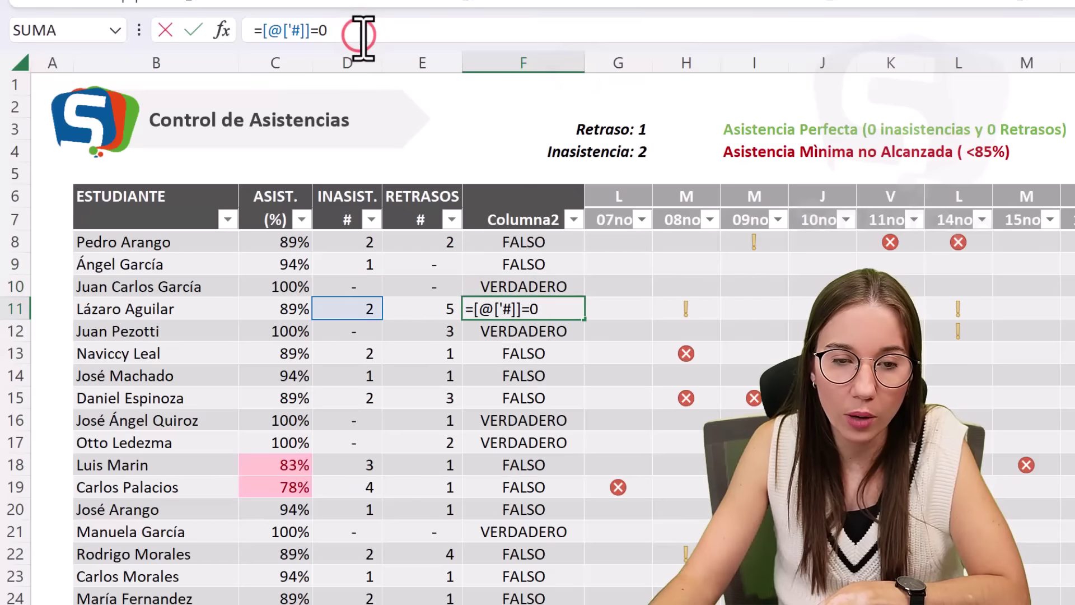
key("Return")
left_click(359, 34)
key("Return")
left_click(359, 34)
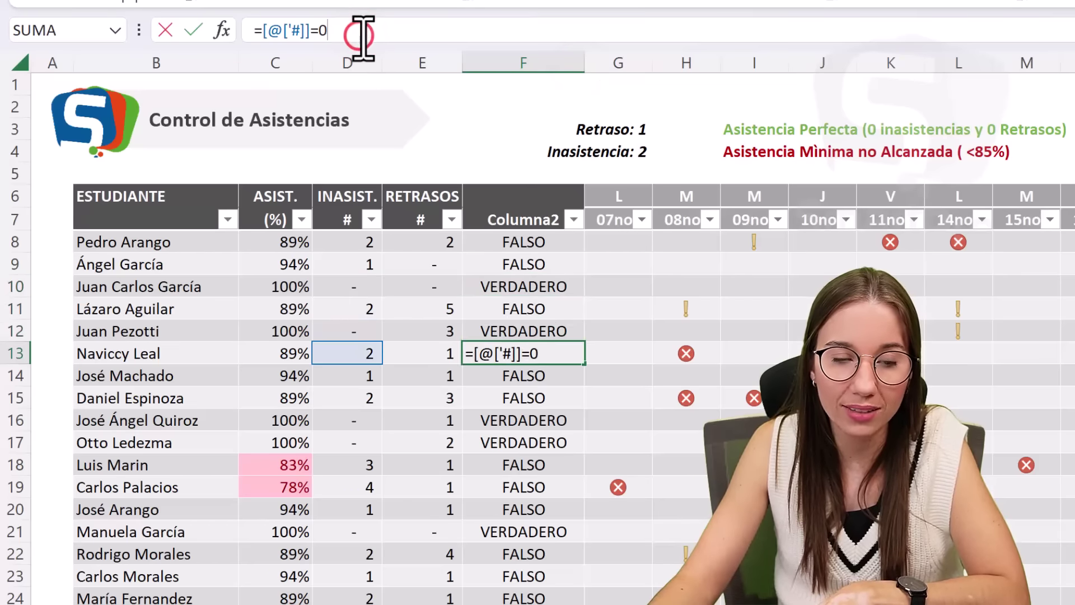
key("Return")
left_click(359, 35)
key("Return")
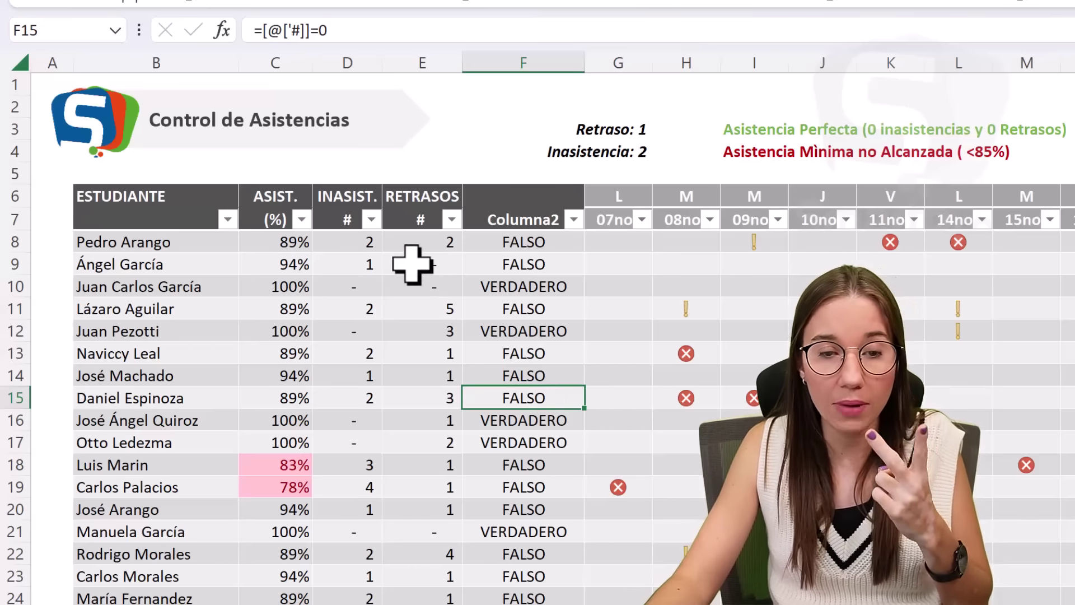
Inspect the D8, E8 and F8 formulas, then clear the helper column values
left_click(359, 243)
left_click(426, 245)
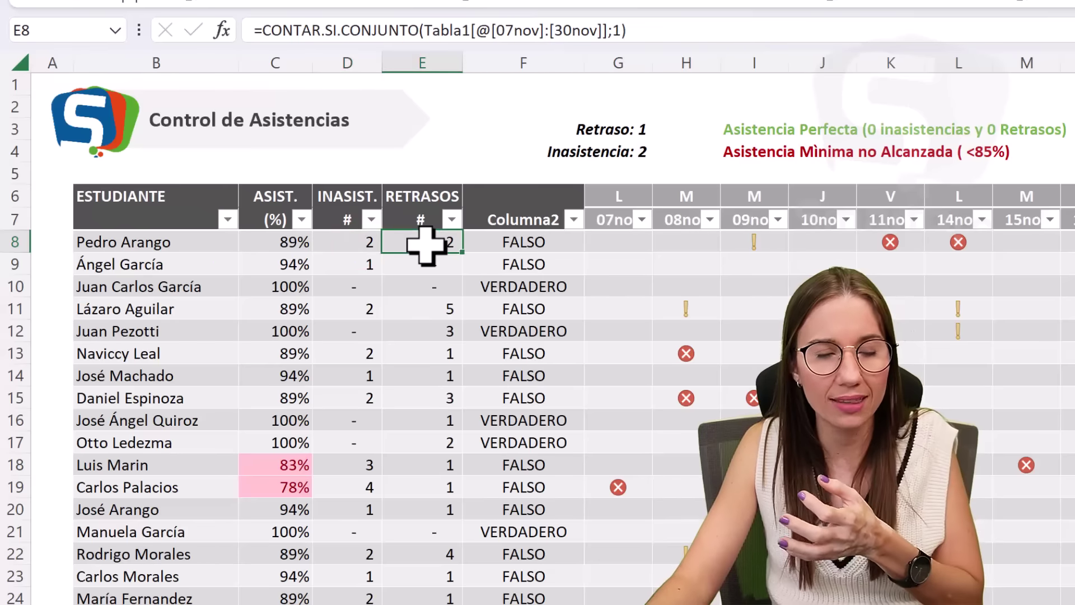
left_click(509, 242)
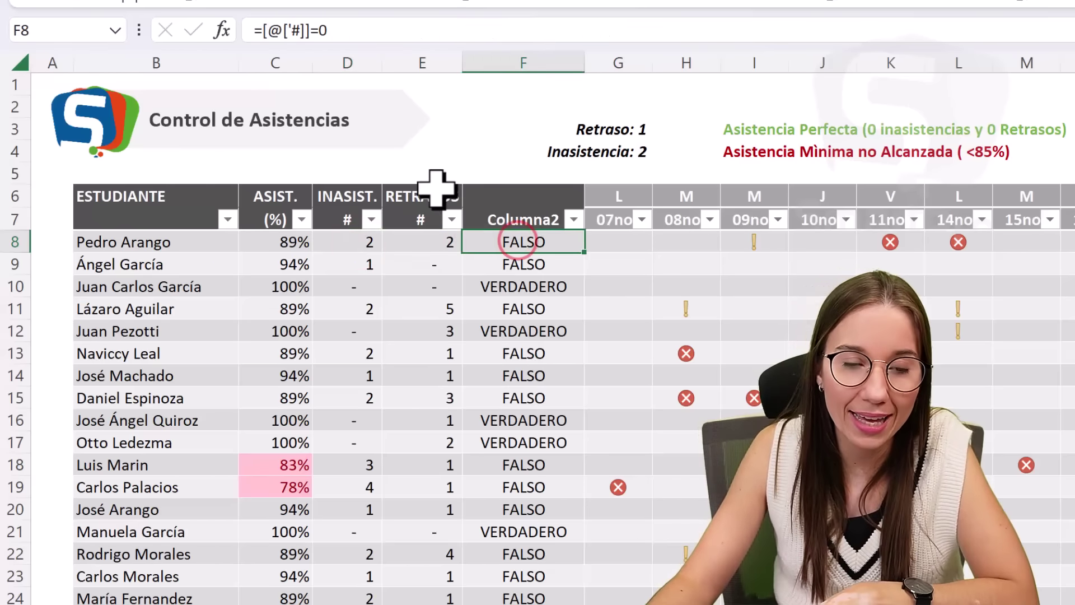
left_click(262, 30)
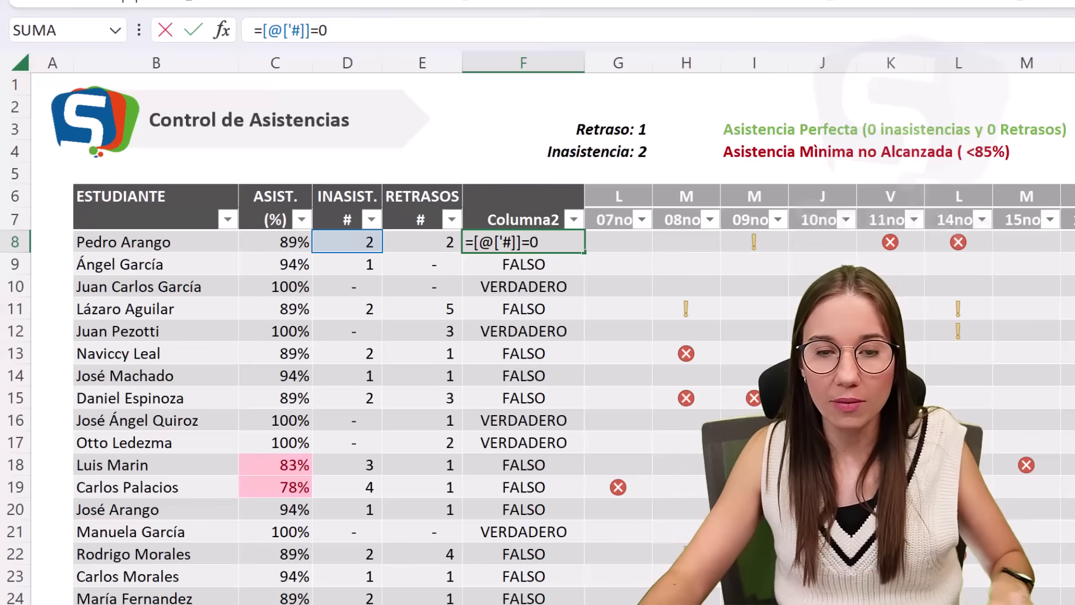
key("Escape")
left_click(532, 204)
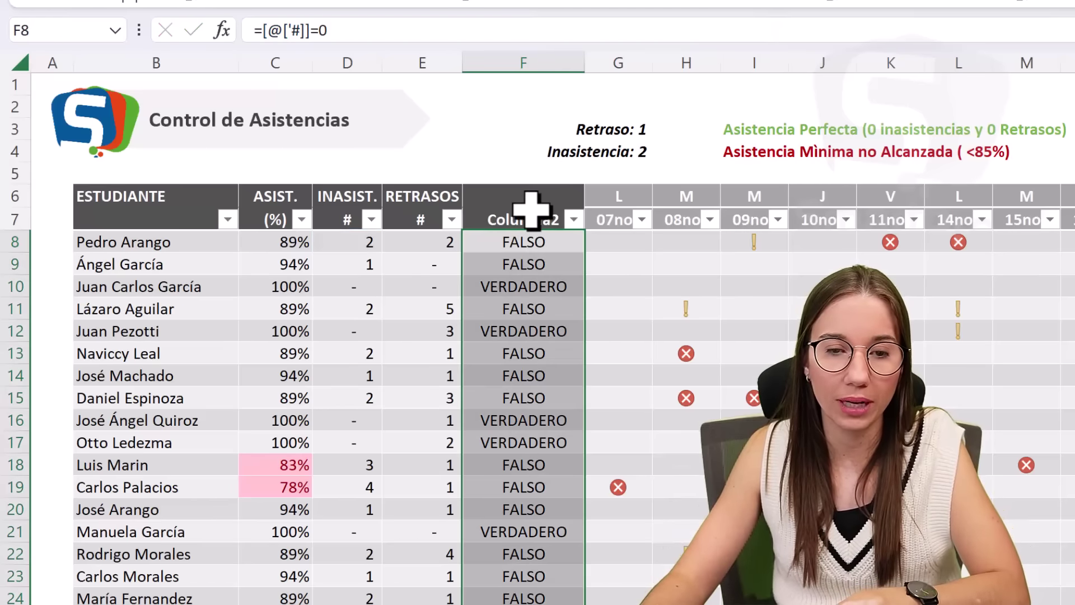
key("Delete")
left_click(523, 240)
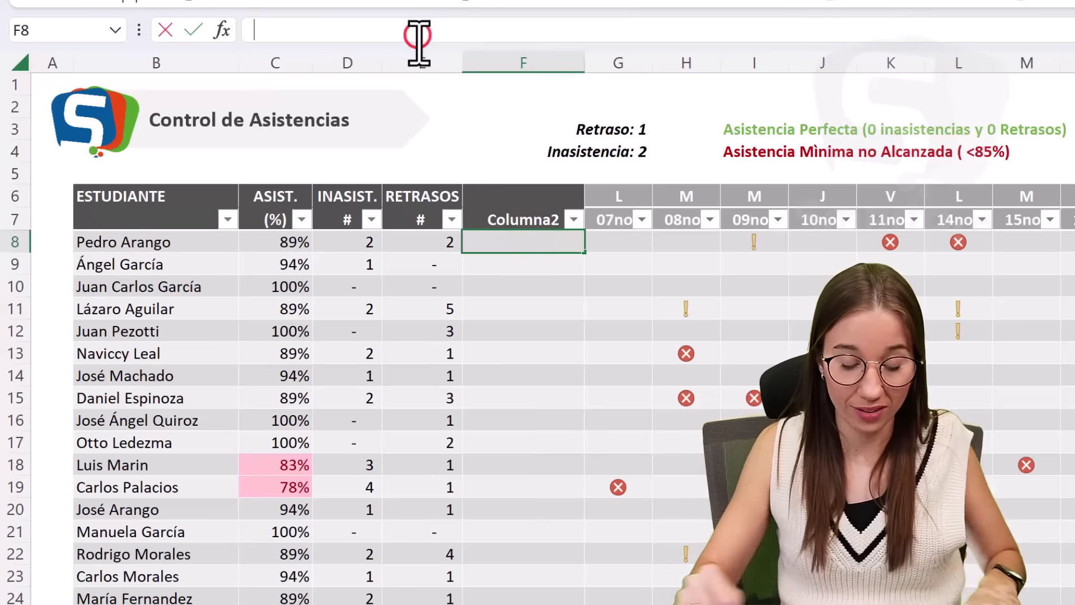
Enter =Y([@['#']]=0;[@['# ]]=0) in F8 to test for zero absences and delays
left_click(418, 35)
type("=y(")
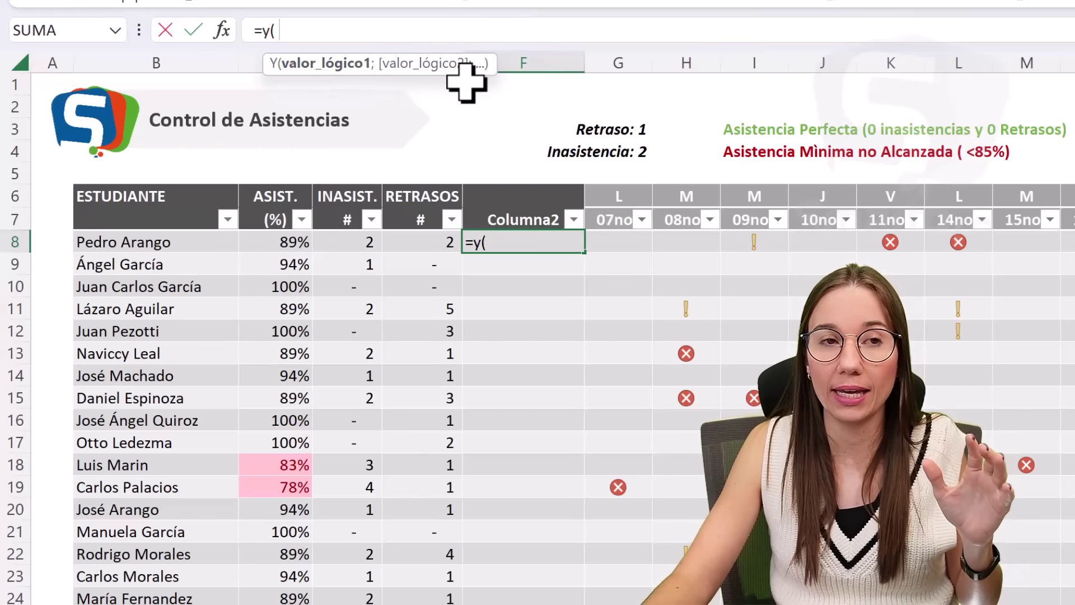
left_click(345, 244)
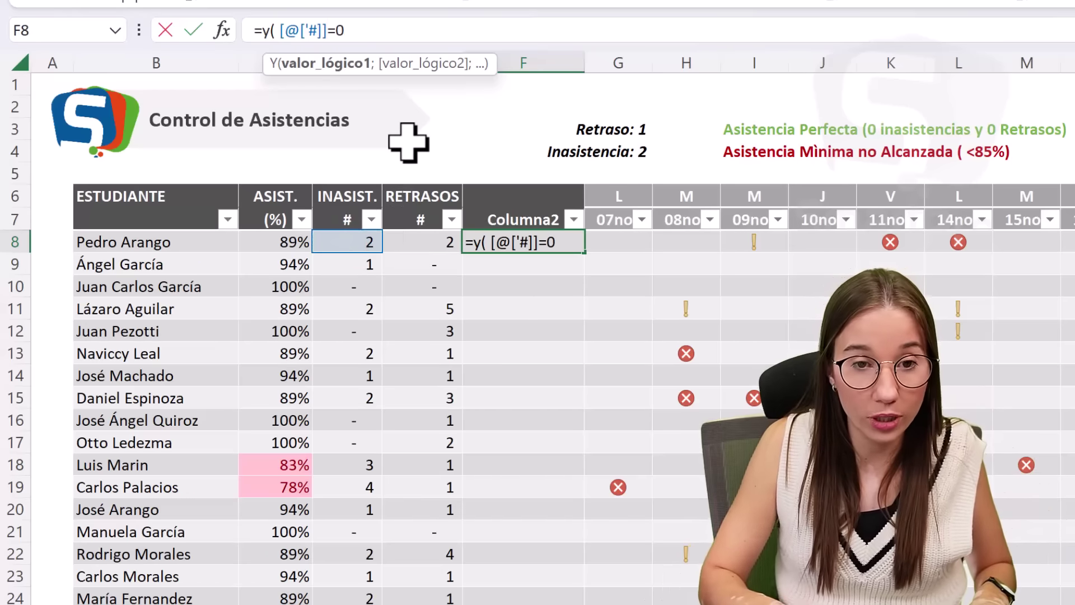
type(";")
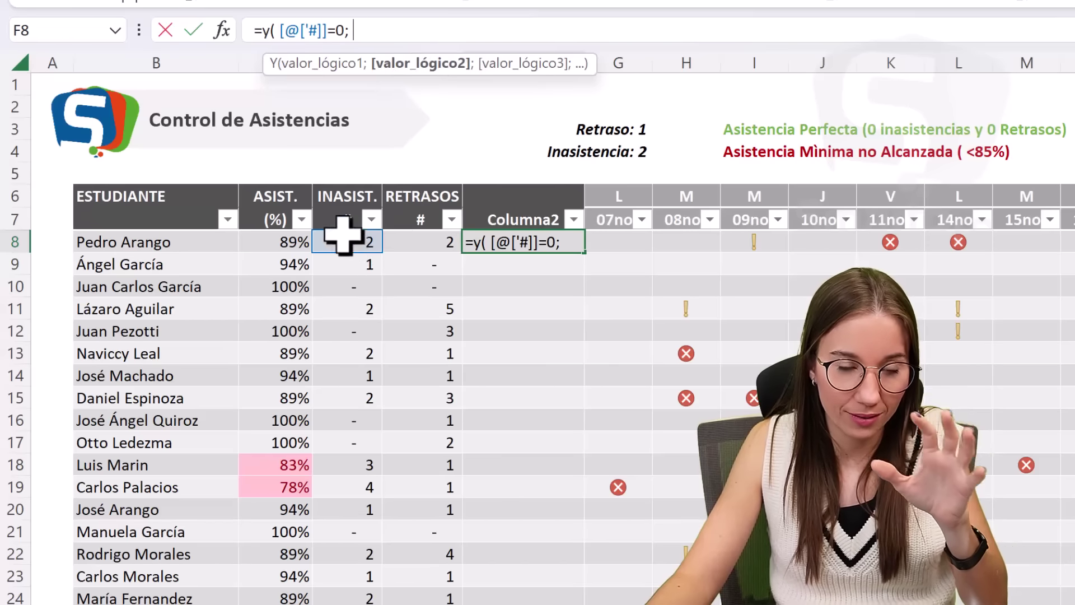
left_click(420, 244)
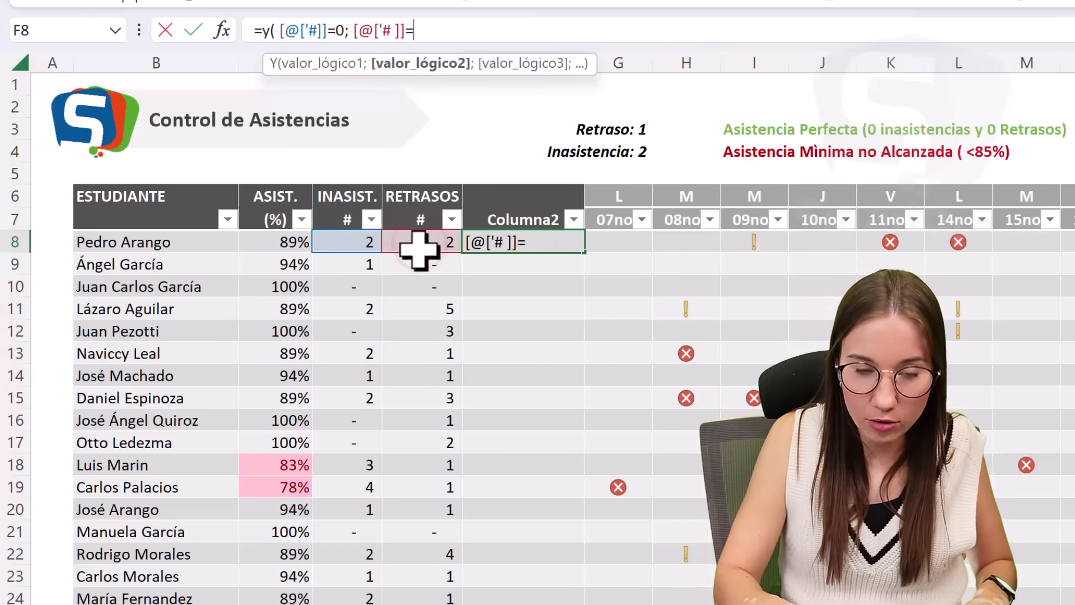
type(")")
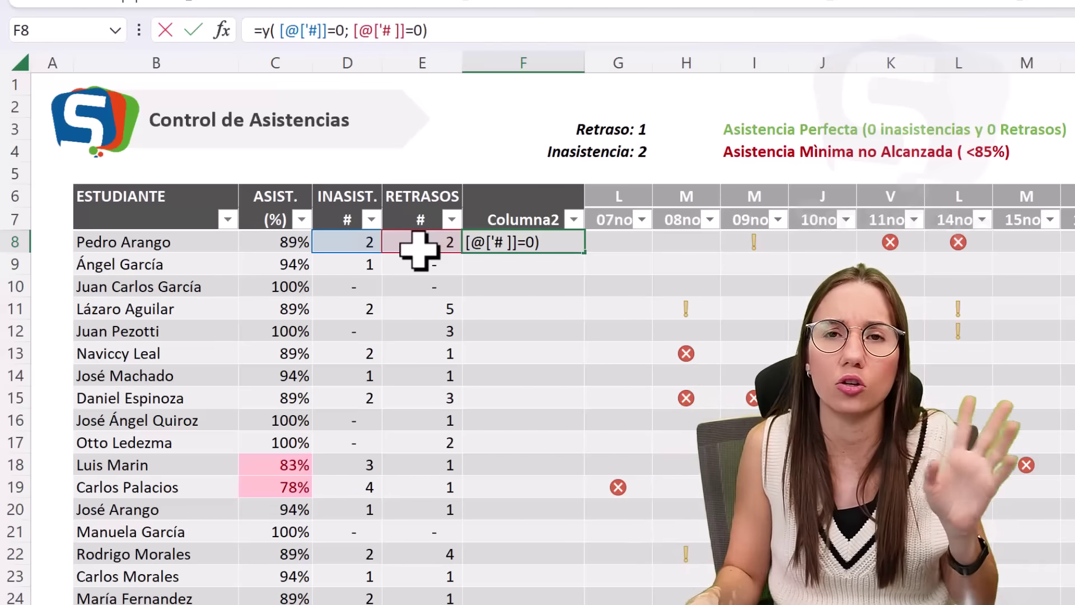
key("Return")
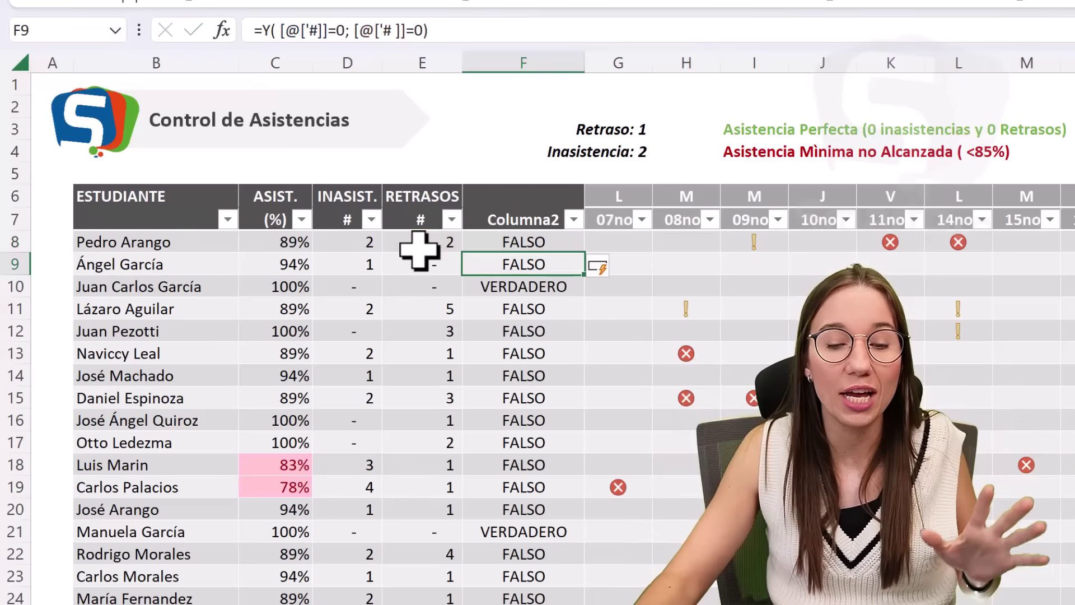
Check the VERDADERO/FALSO results in rows 9, 10 and 15
left_click(360, 286)
left_click(427, 288)
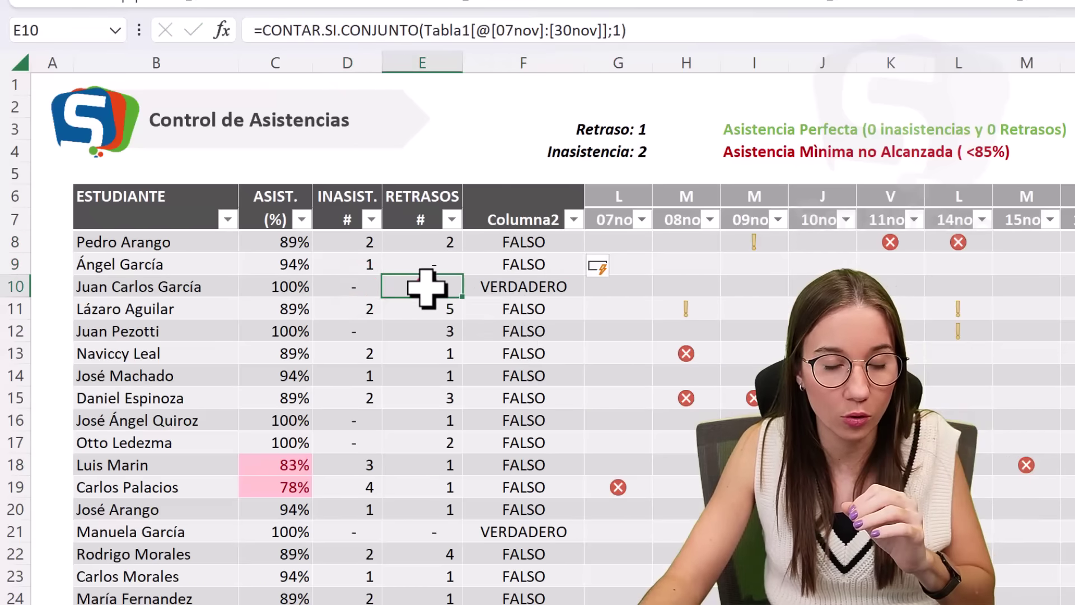
left_click(555, 292)
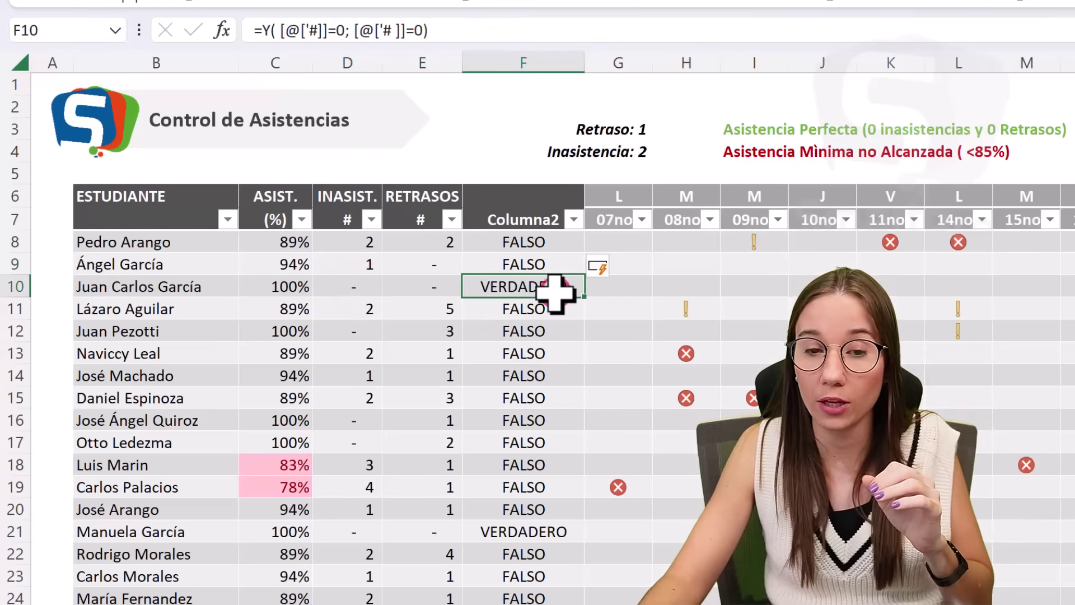
left_click(552, 264)
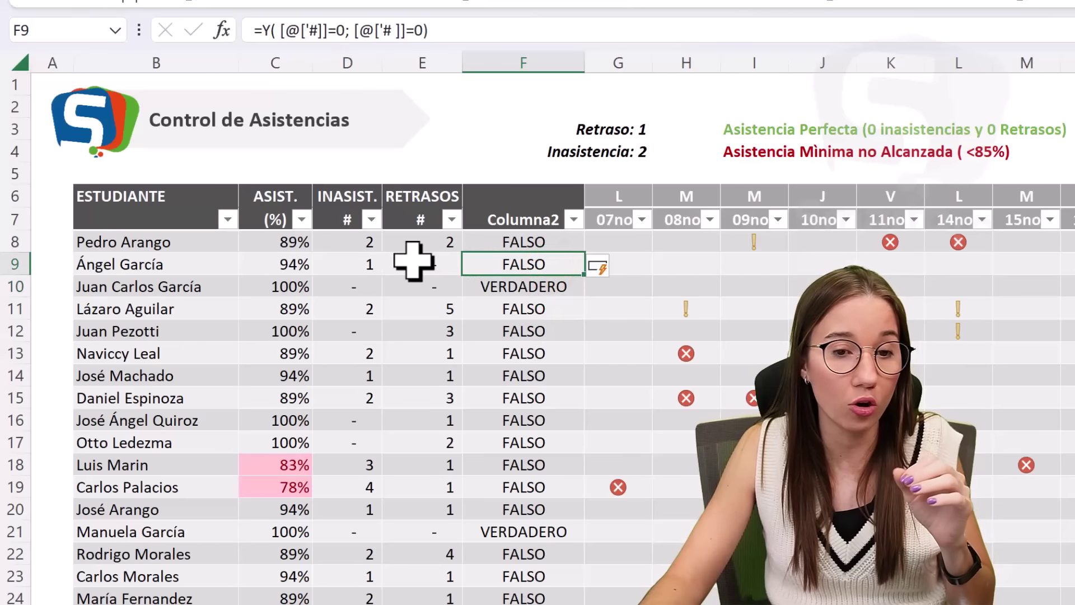
left_click(514, 286)
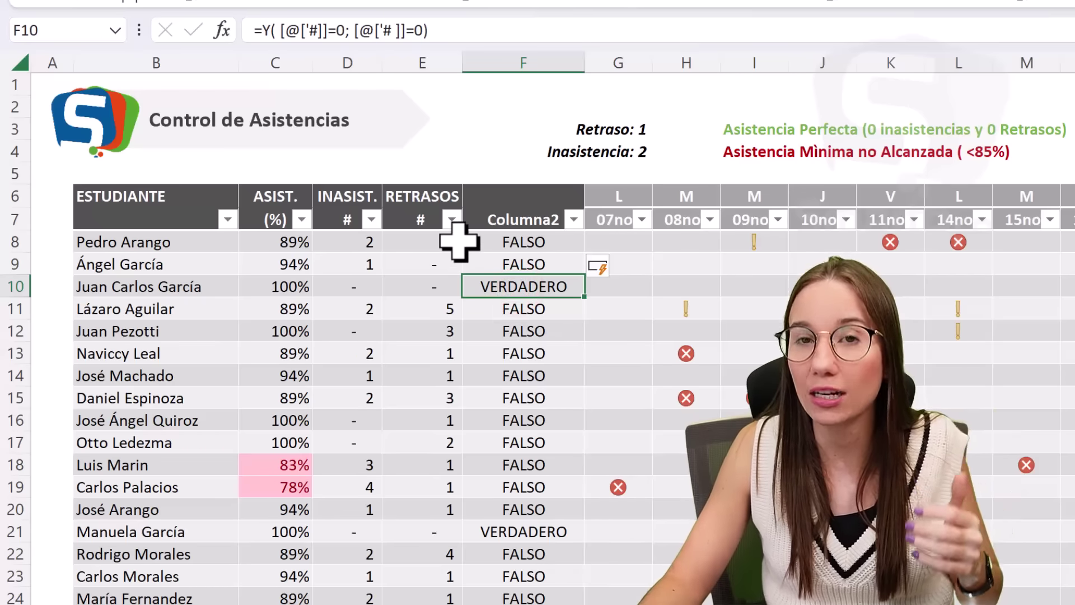
left_click(523, 399)
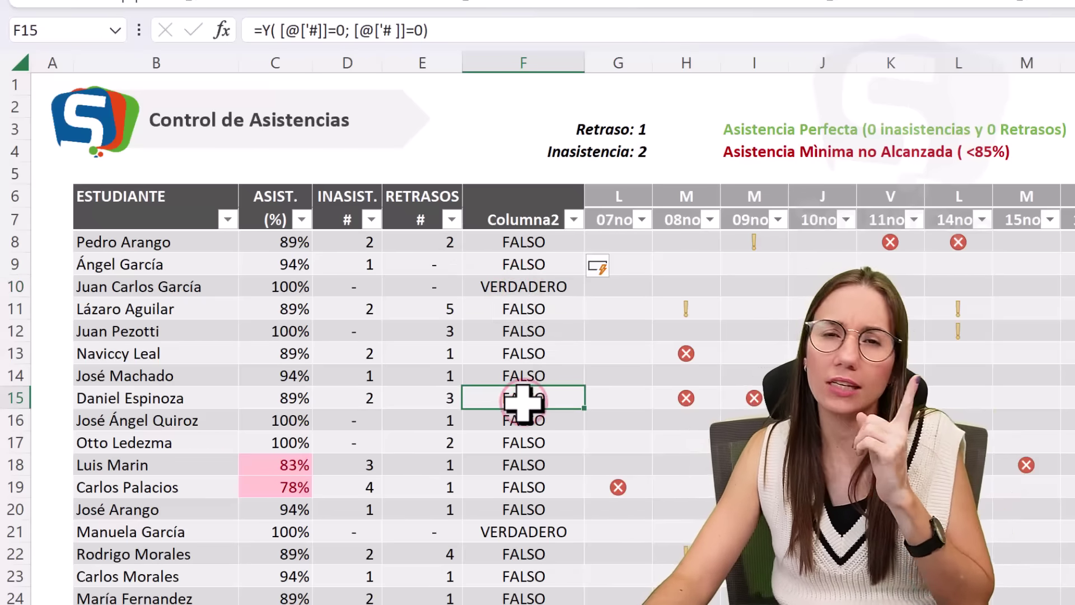
left_click(540, 263)
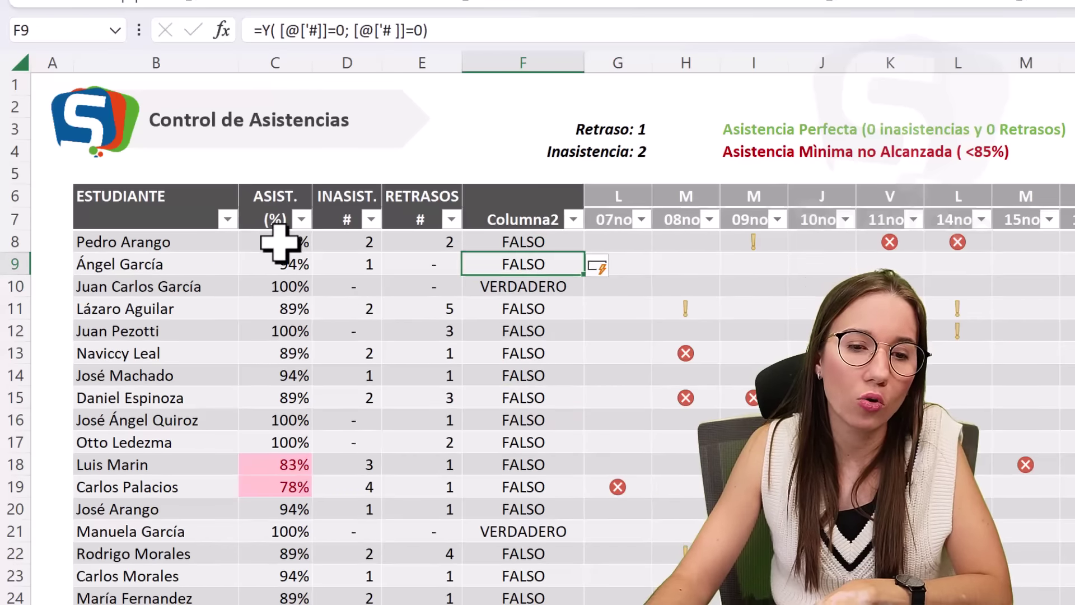
Select the attendance percentages C8:C31 and start a new conditional formatting rule
left_click_drag(283, 241, 204, 518)
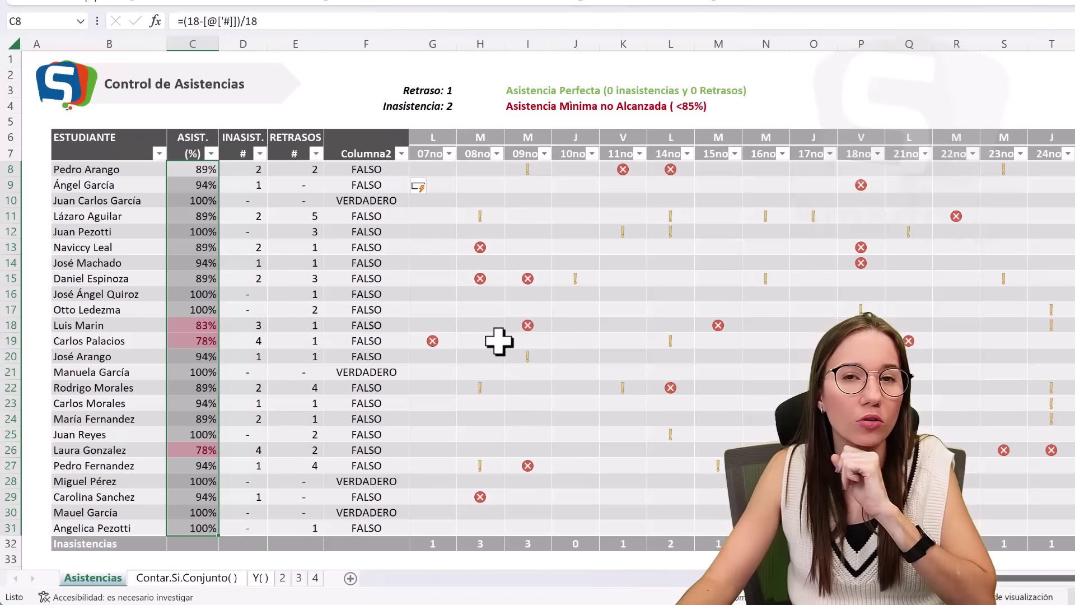
left_click(320, 259)
left_click_drag(209, 171, 189, 530)
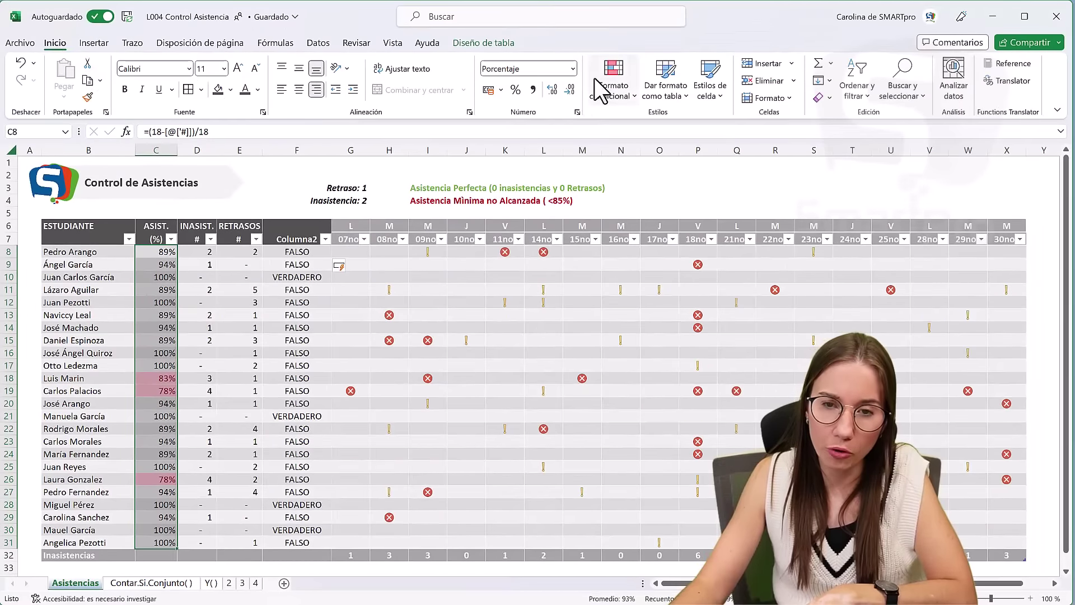
left_click(619, 82)
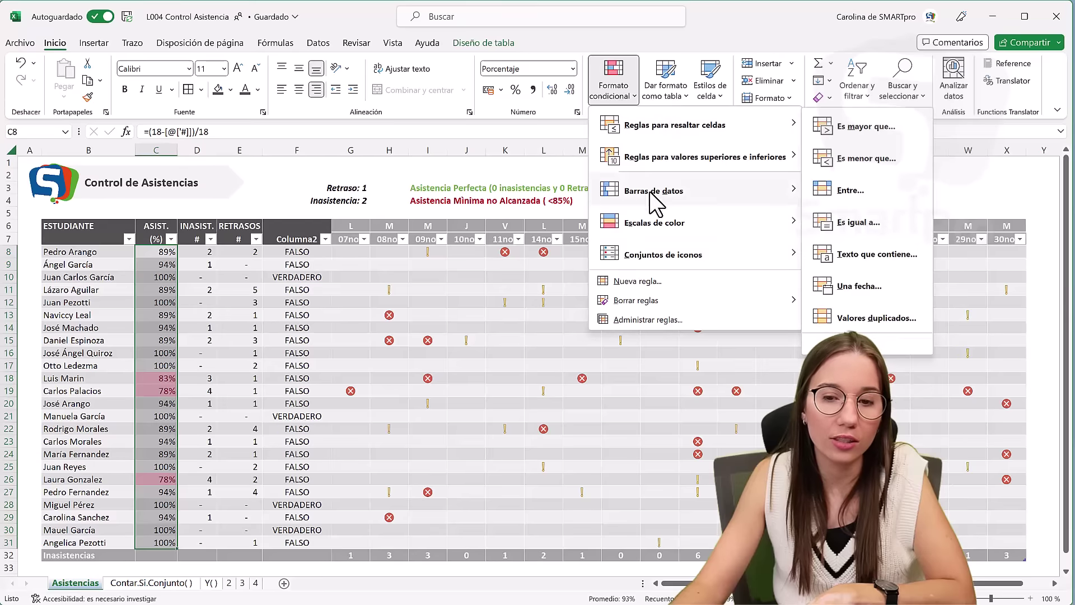
left_click(676, 280)
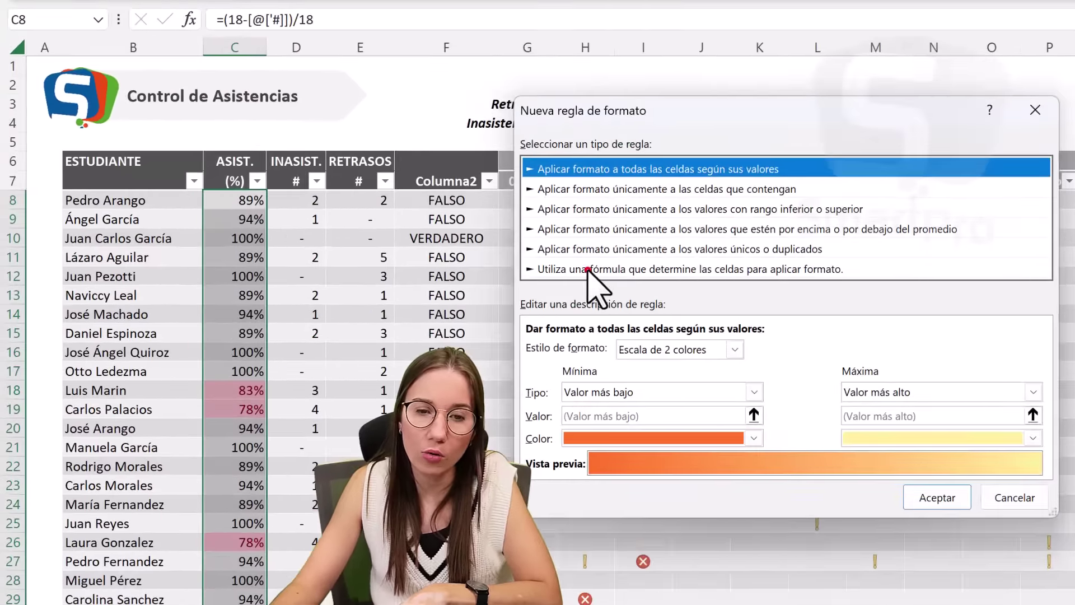
Choose the 'Utiliza una fórmula…' rule type and format matches with light green fill and bold green font
left_click(588, 270)
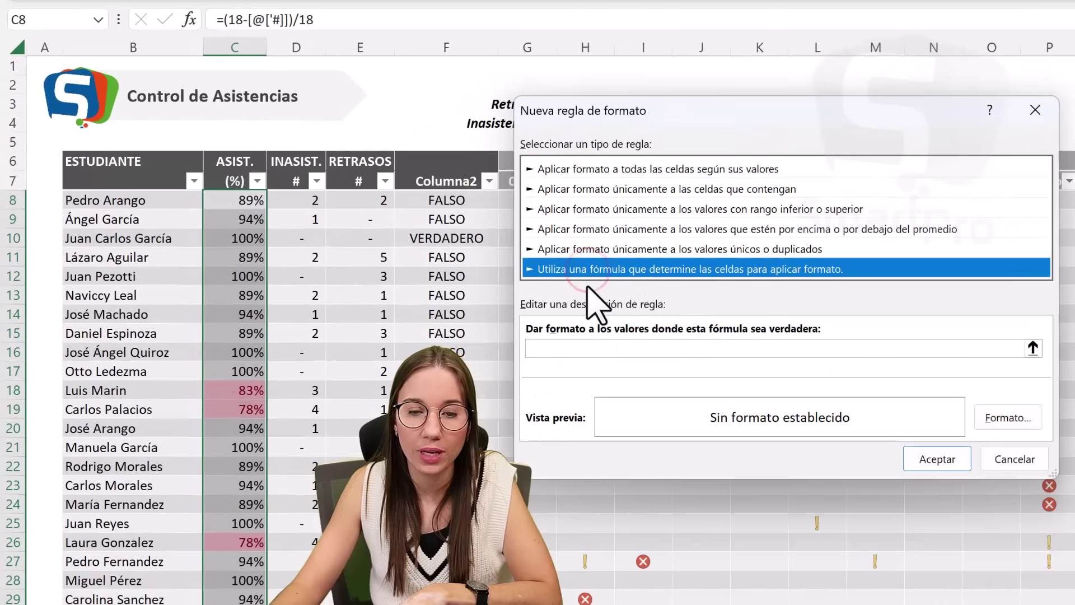
left_click(594, 350)
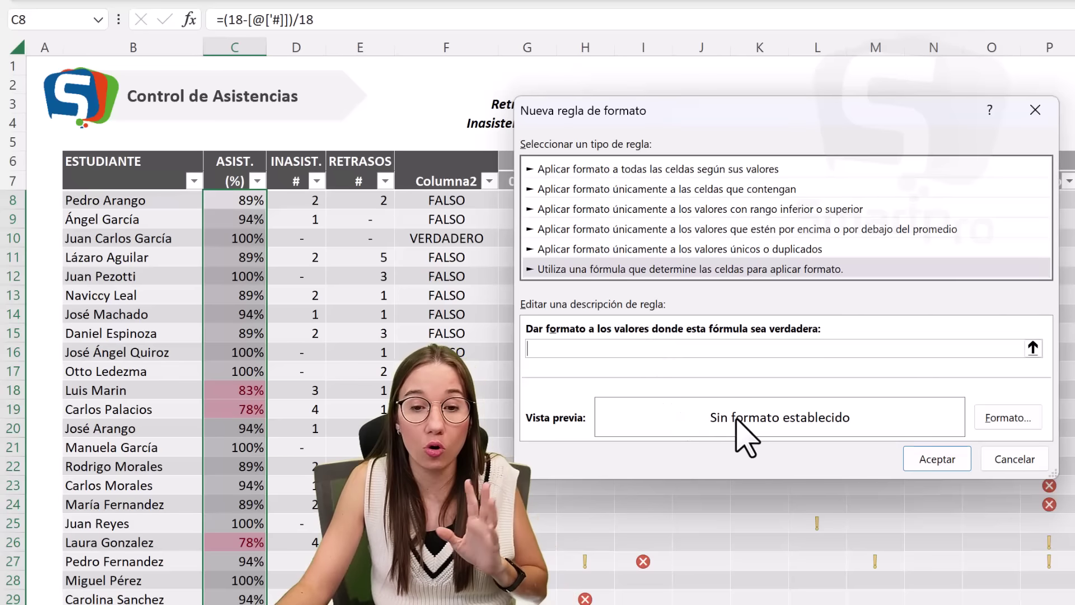
left_click(1009, 418)
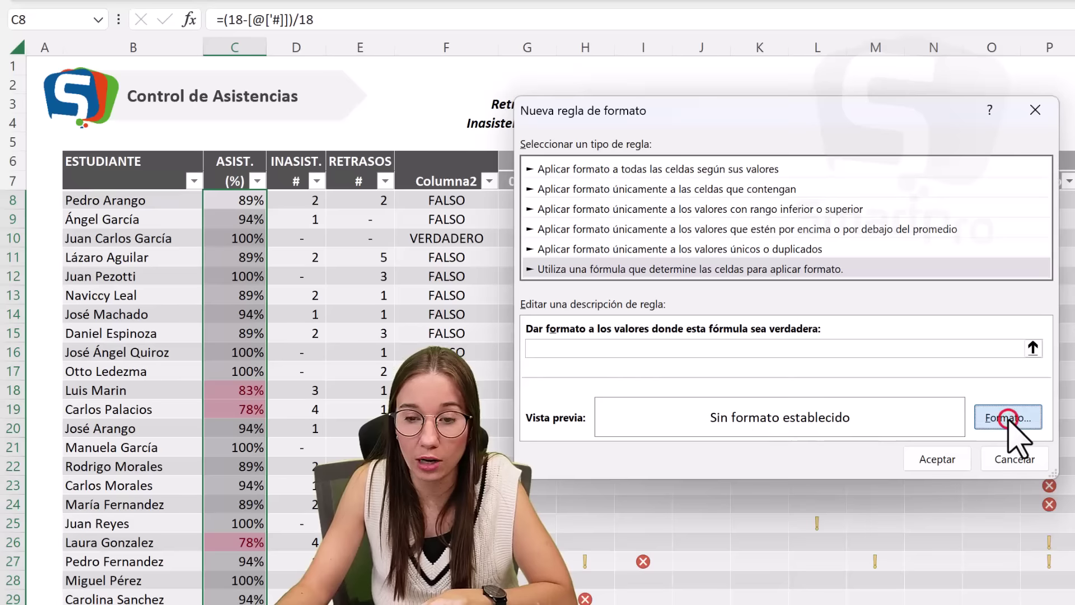
left_click(734, 21)
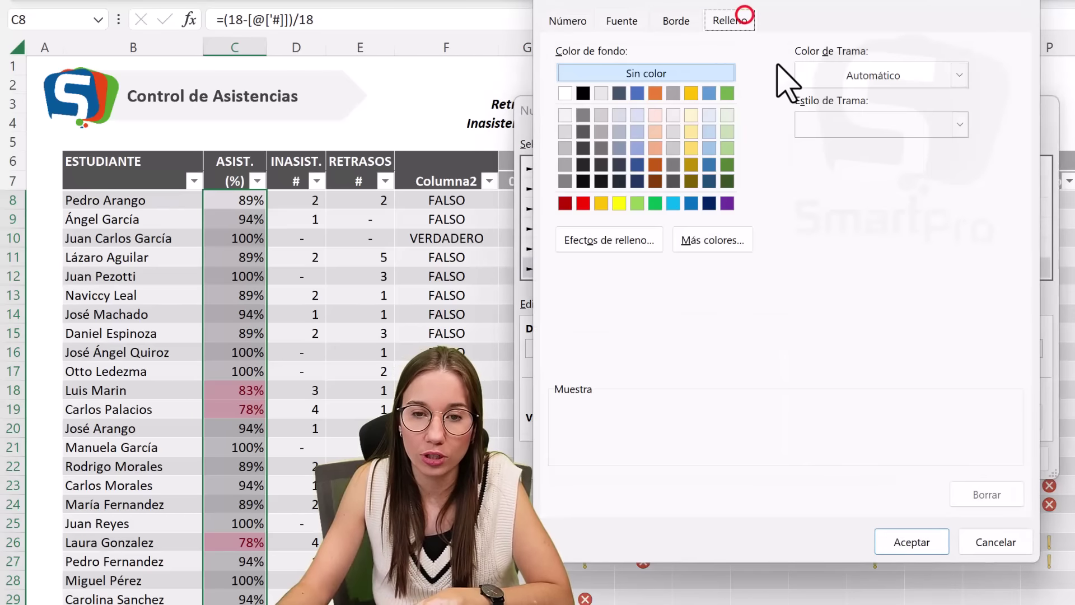
left_click(728, 115)
left_click(629, 25)
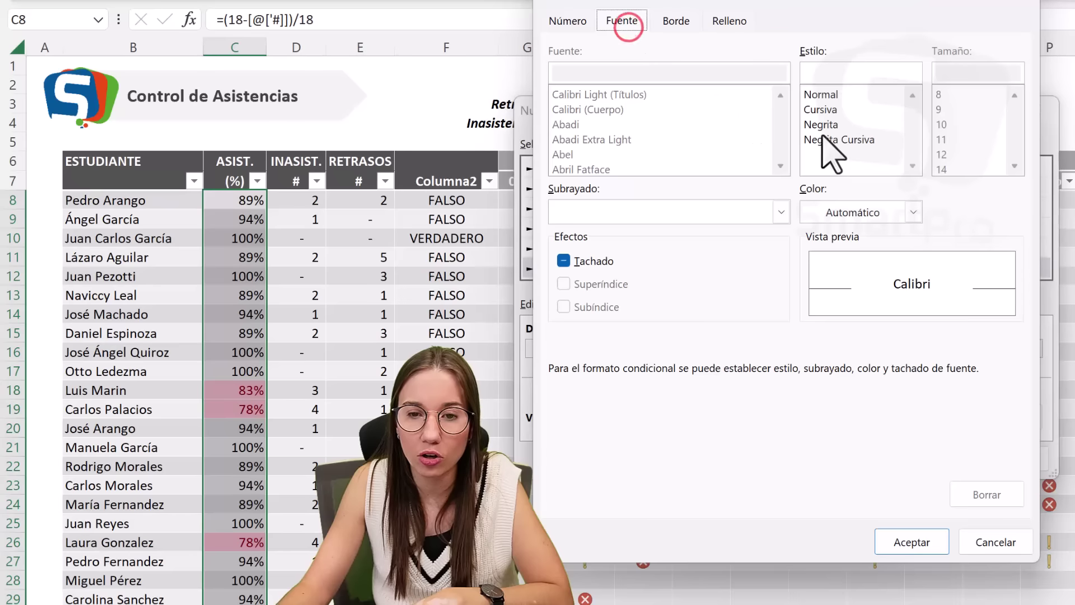
left_click(837, 125)
left_click(905, 219)
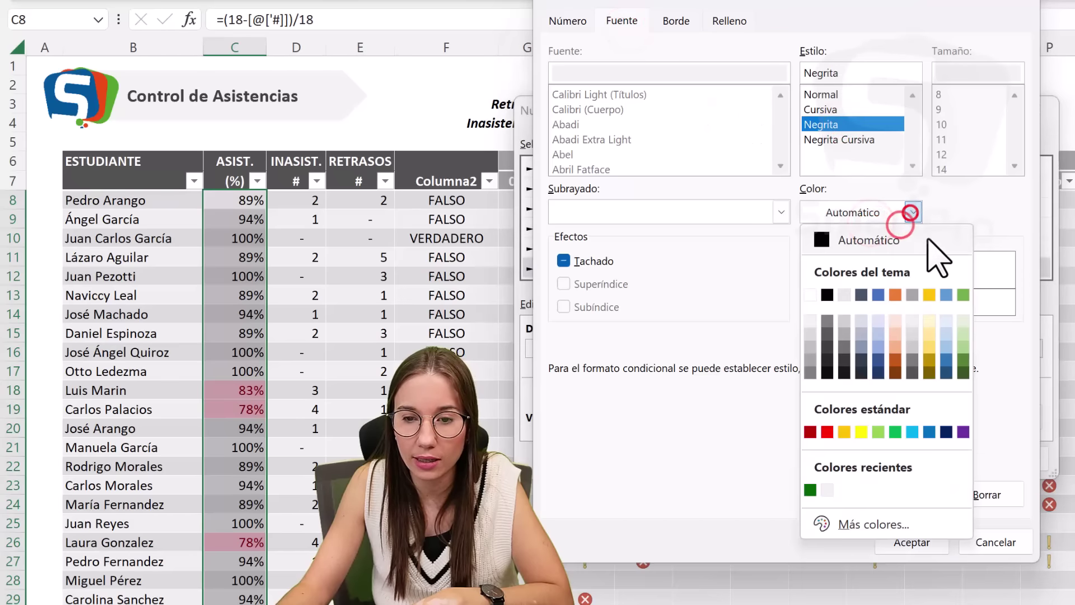
left_click(966, 295)
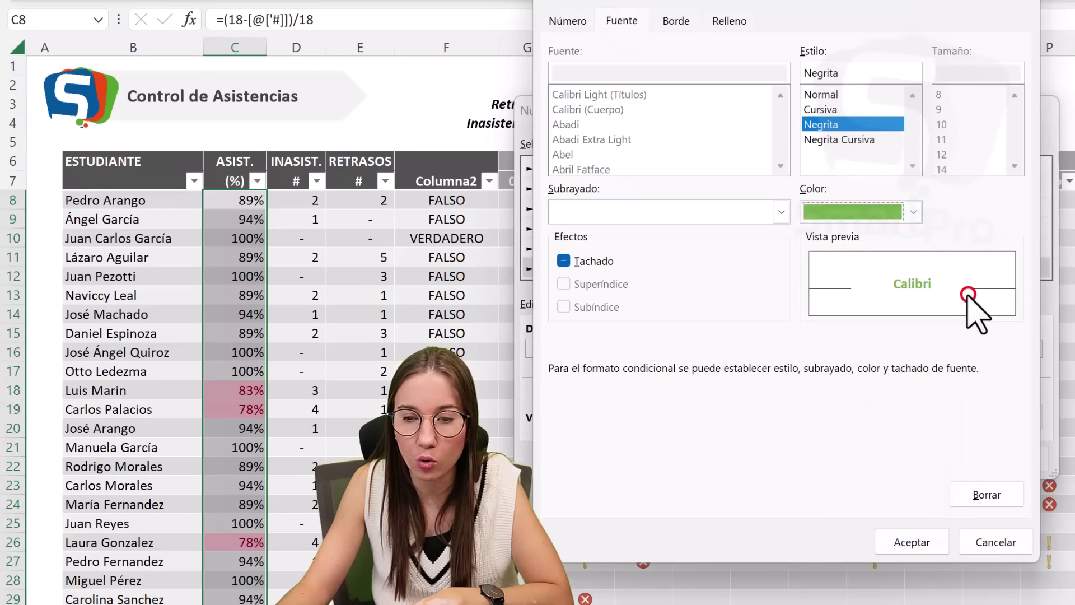
left_click(921, 544)
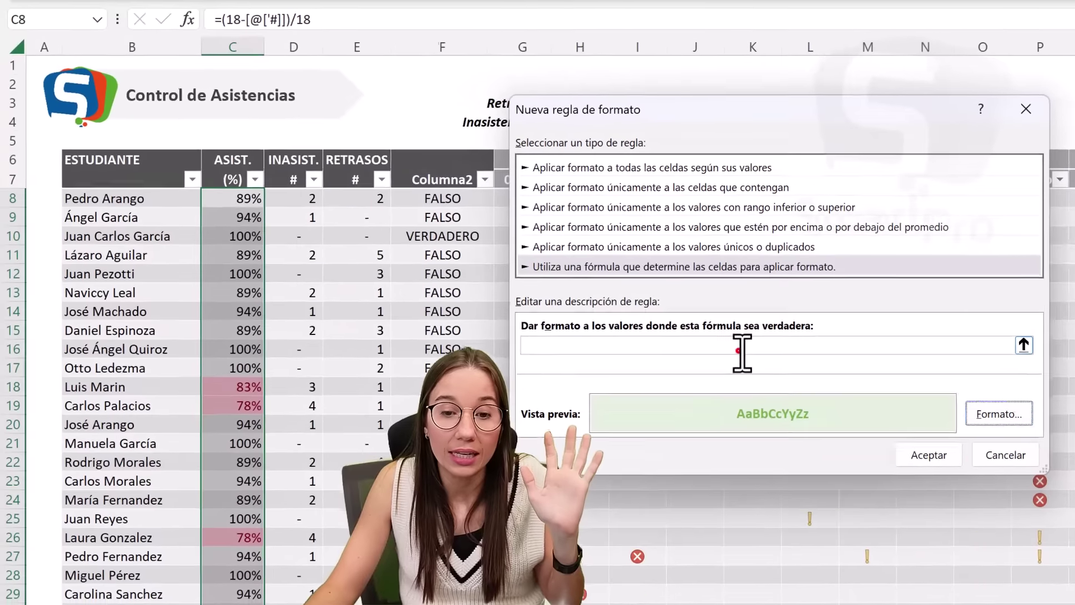
Begin the rule's formula with =y( in the formula box
left_click(616, 288)
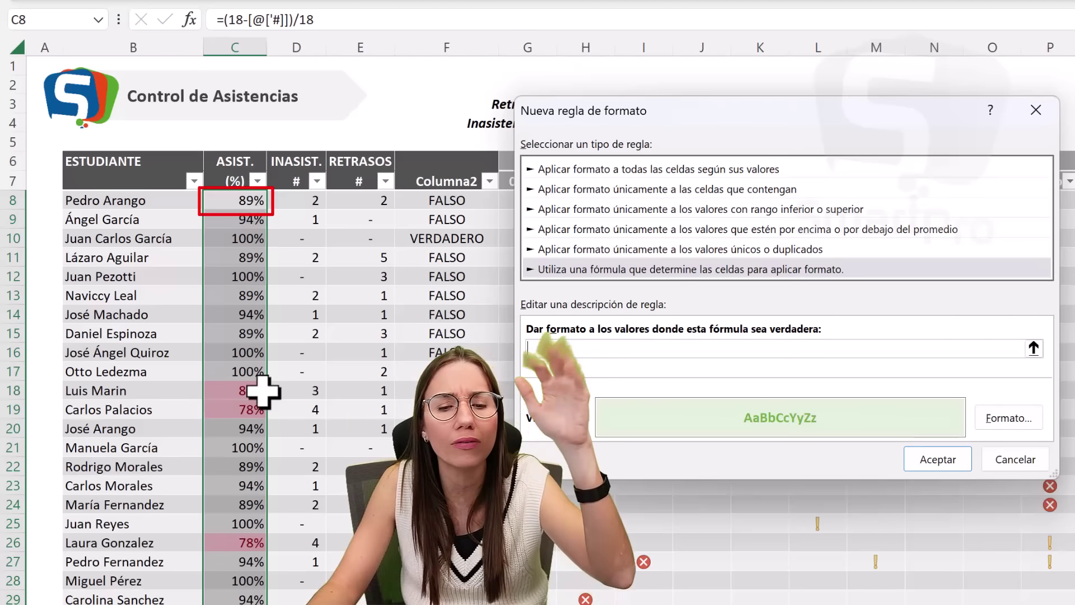
left_click(608, 344)
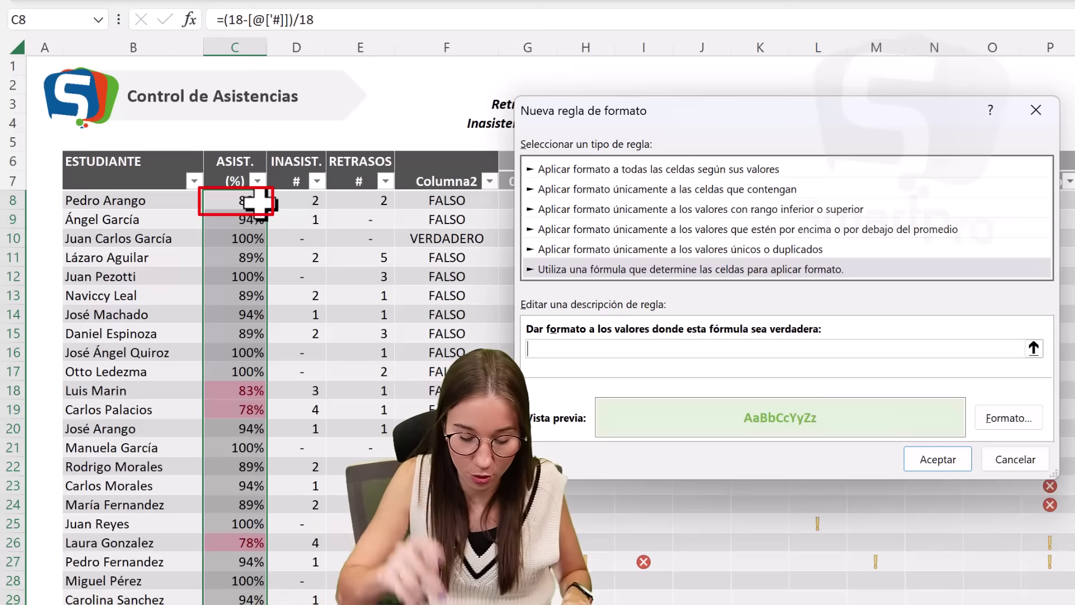
type("=y(")
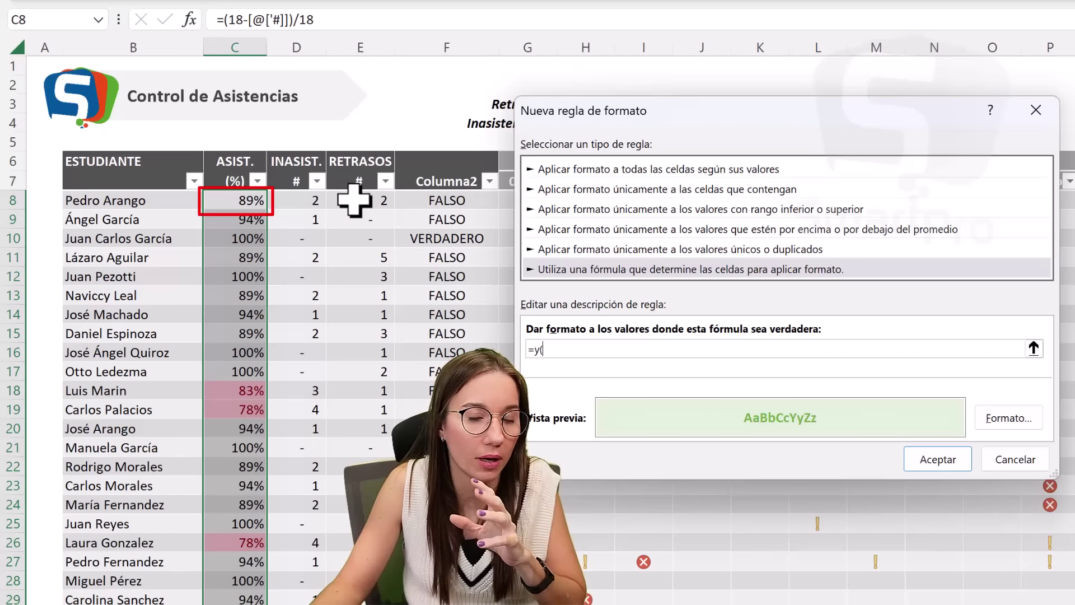
Complete the rule as =y($D8=0;$E8=0) with row-relative references and apply it
left_click(299, 200)
type("=0;")
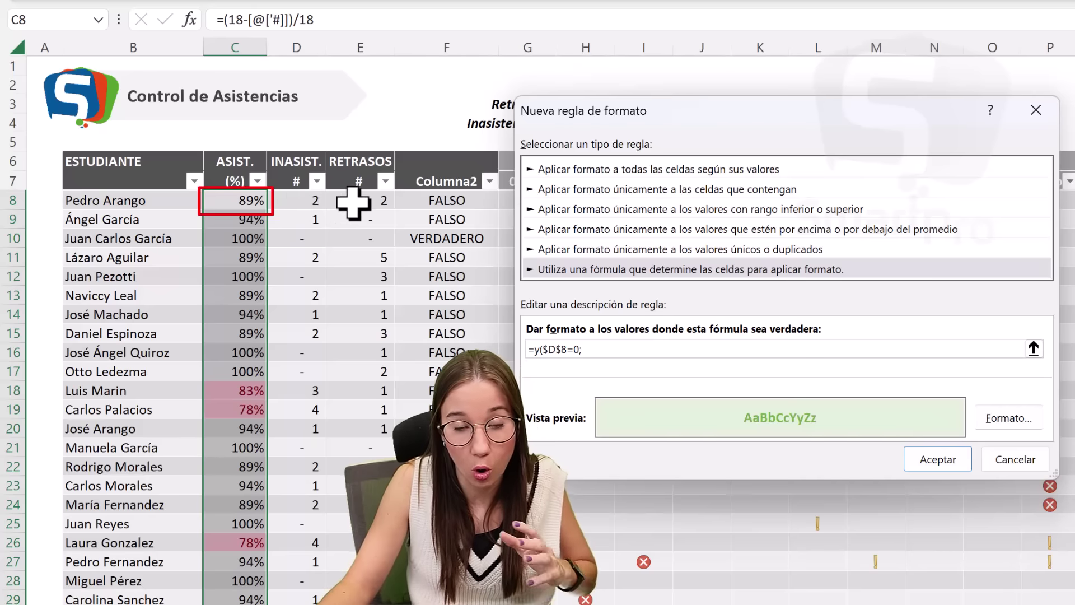
left_click(376, 202)
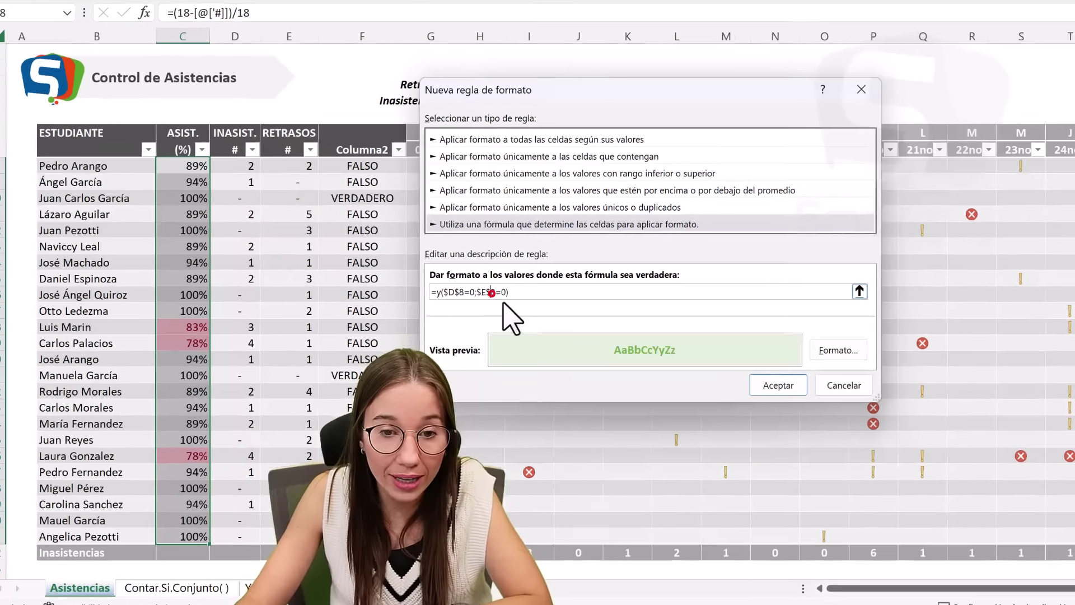
left_click(495, 288)
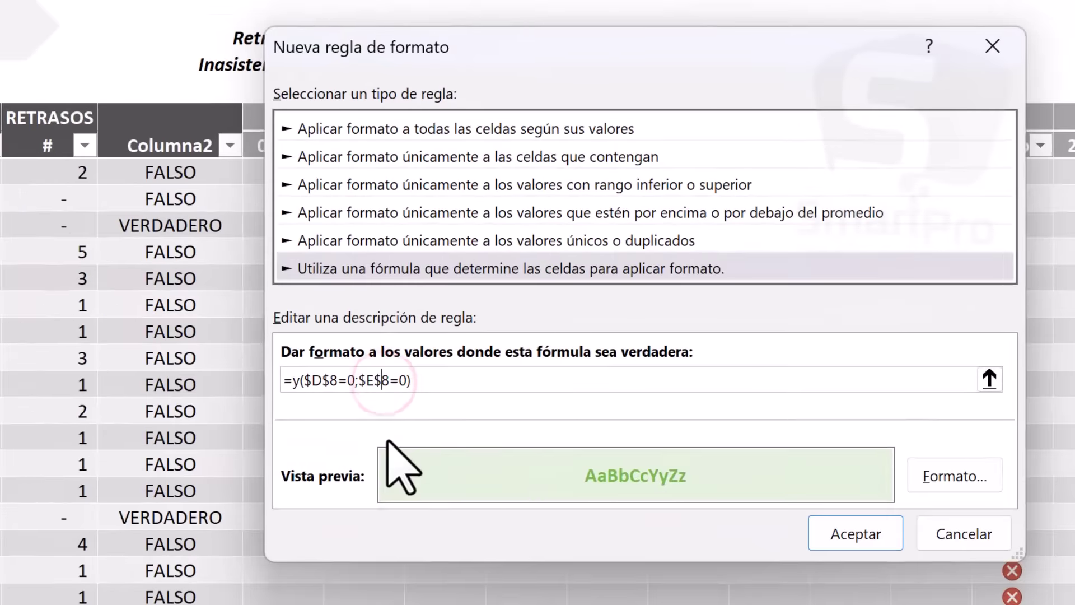
key("BackSpace")
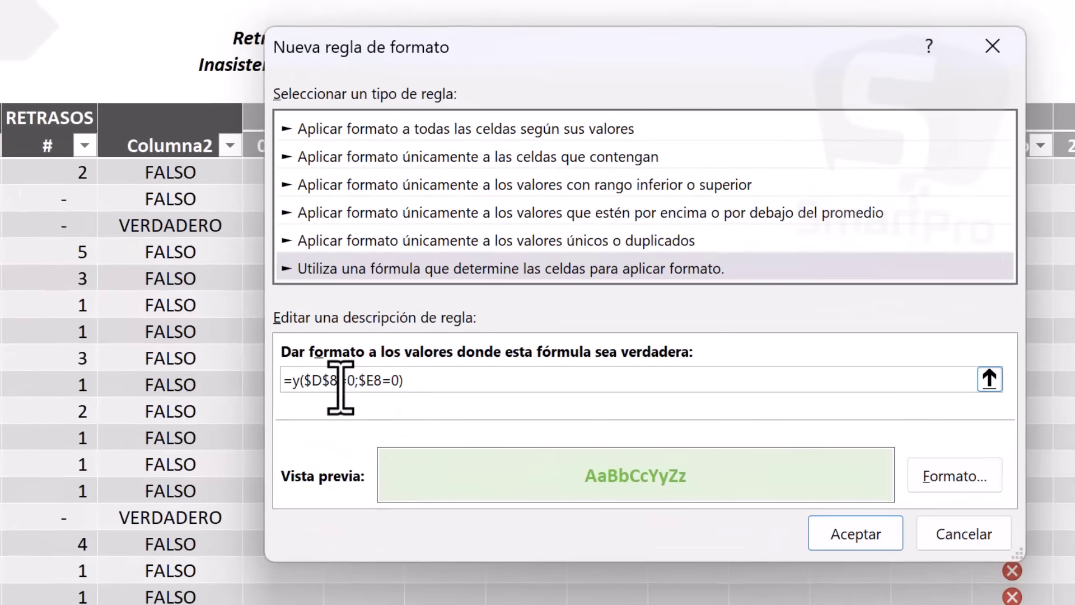
left_click(329, 380)
key("BackSpace")
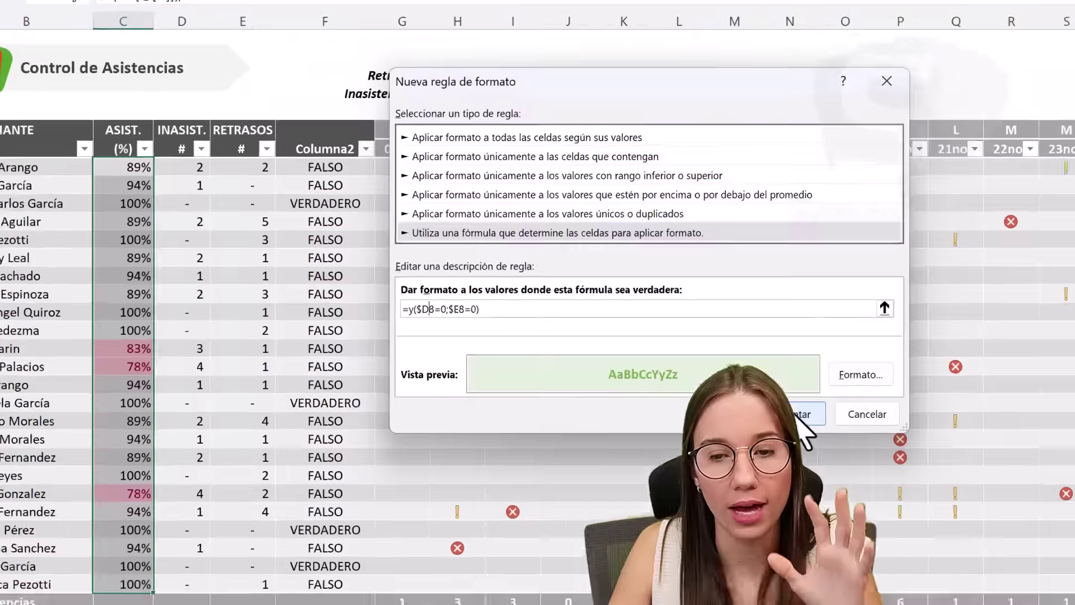
left_click(774, 379)
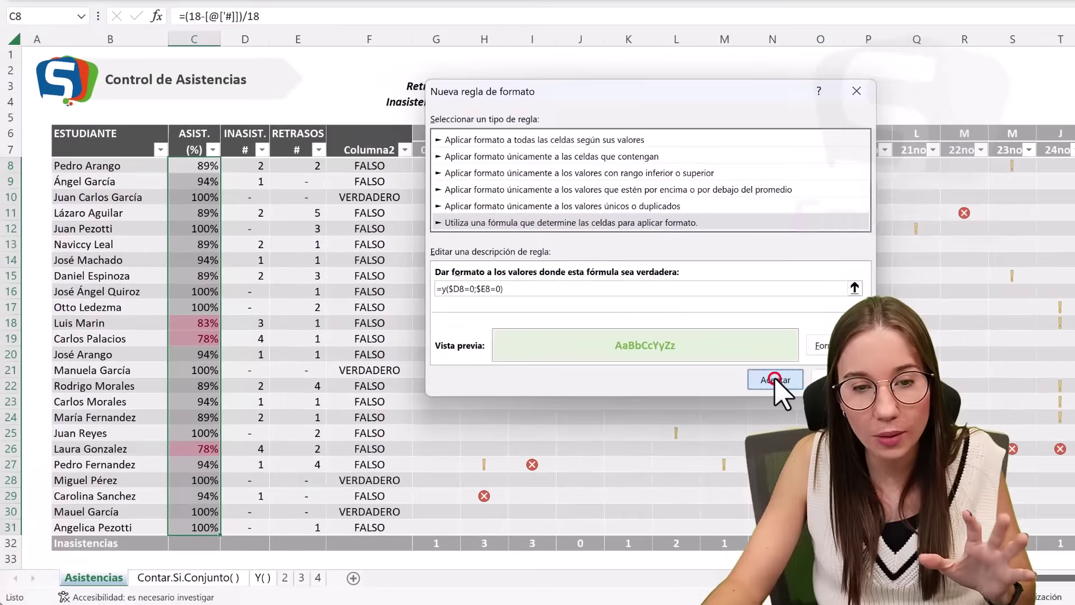
left_click(319, 339)
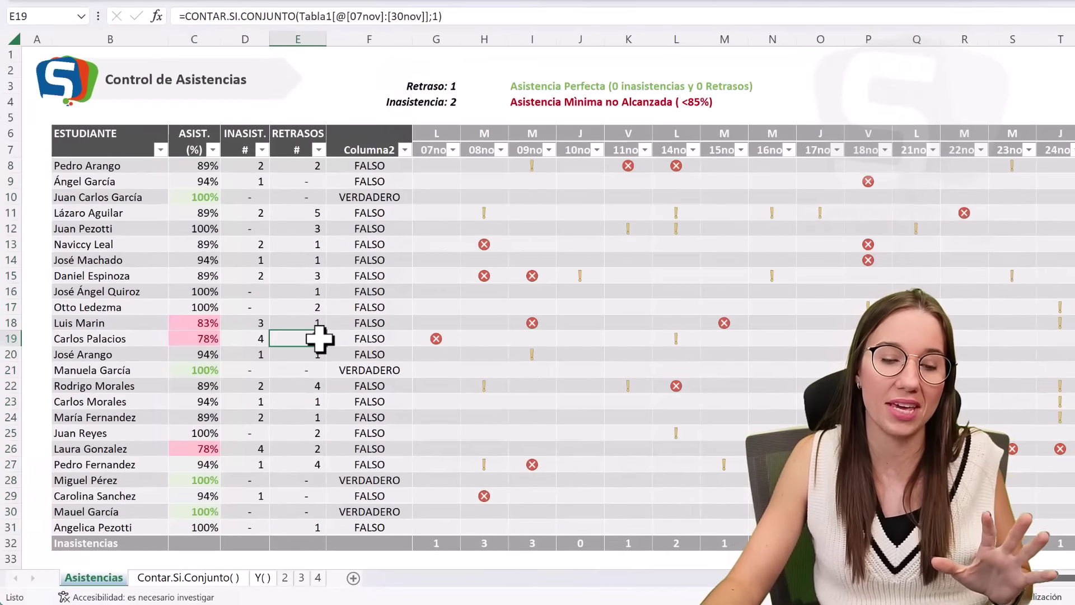
left_click(203, 199)
left_click(386, 197)
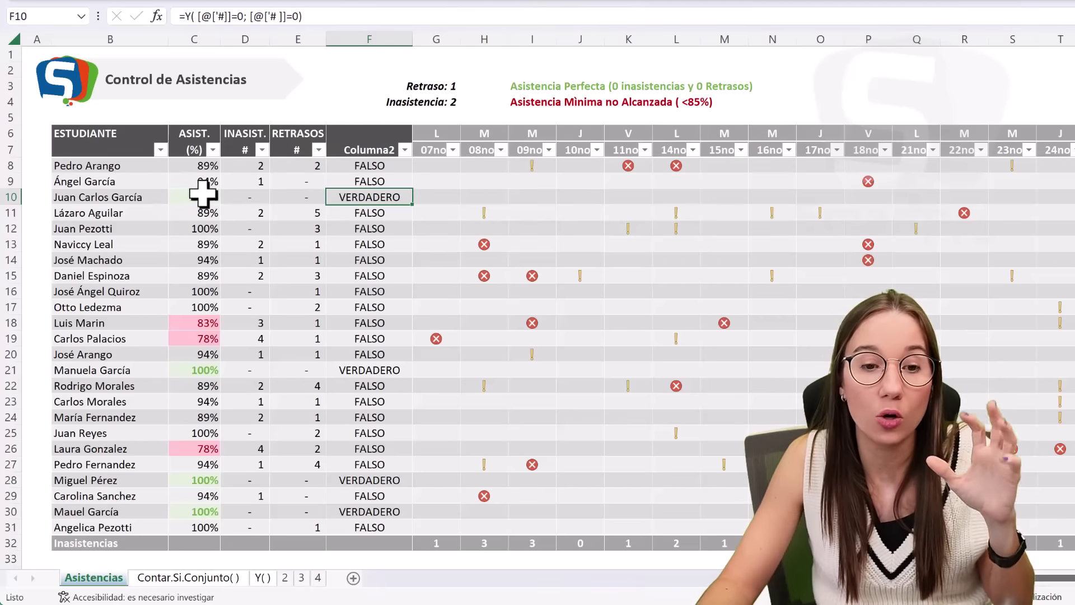
left_click(202, 381)
left_click(207, 369)
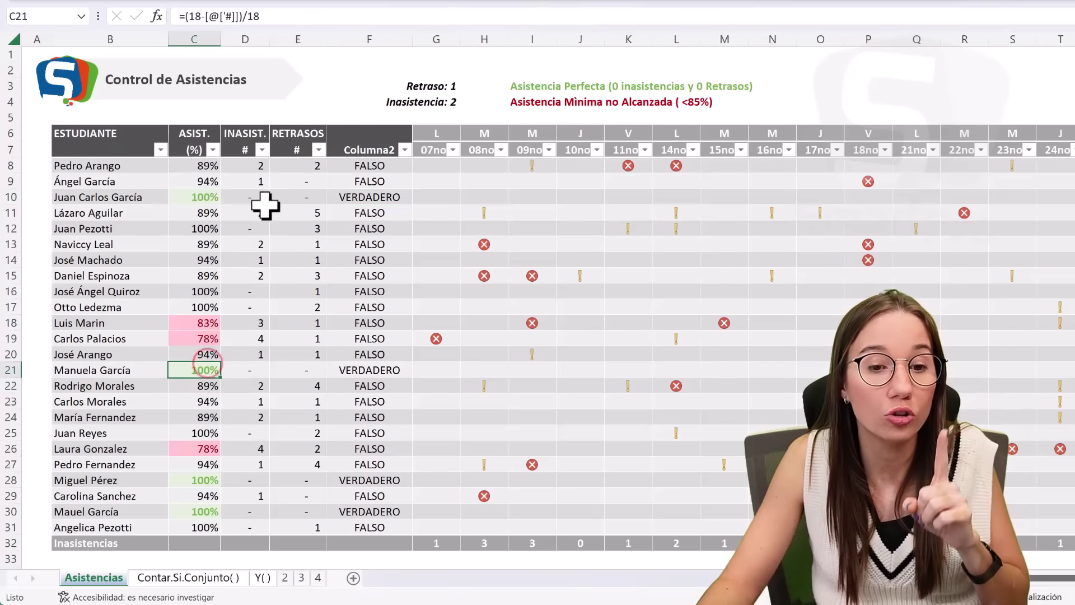
left_click(193, 230)
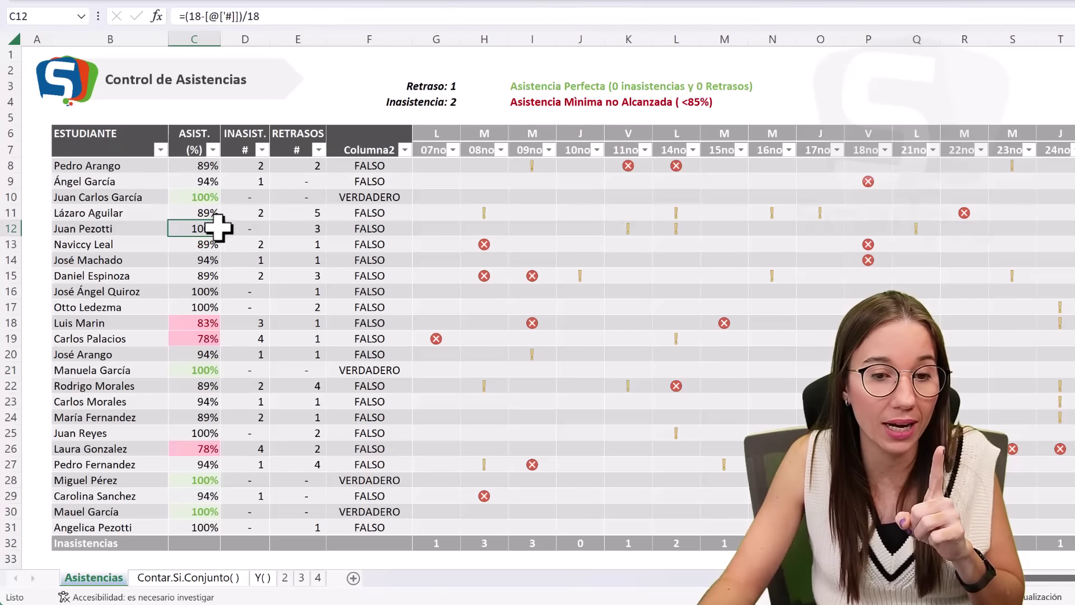
left_click(317, 228)
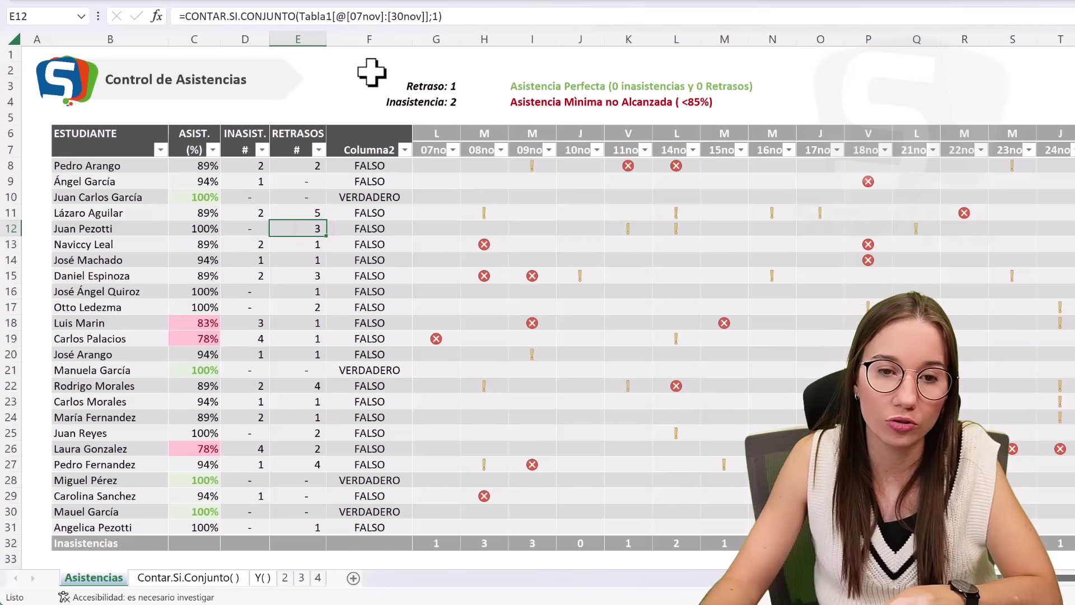
Delete the Columna2 helper column F and confirm percentages keep their green formatting
right_click(370, 39)
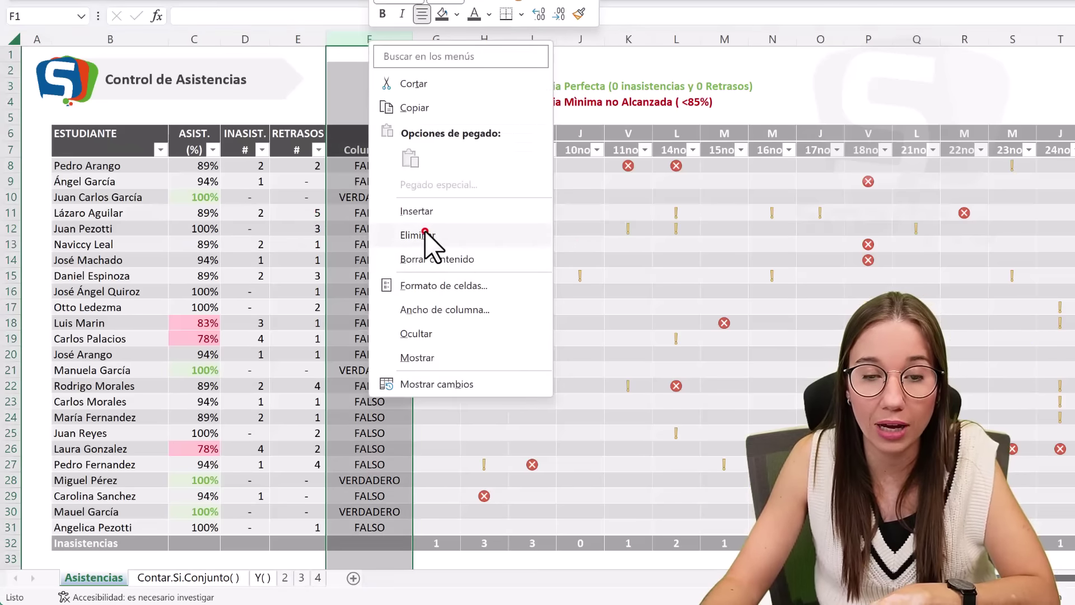
left_click(417, 235)
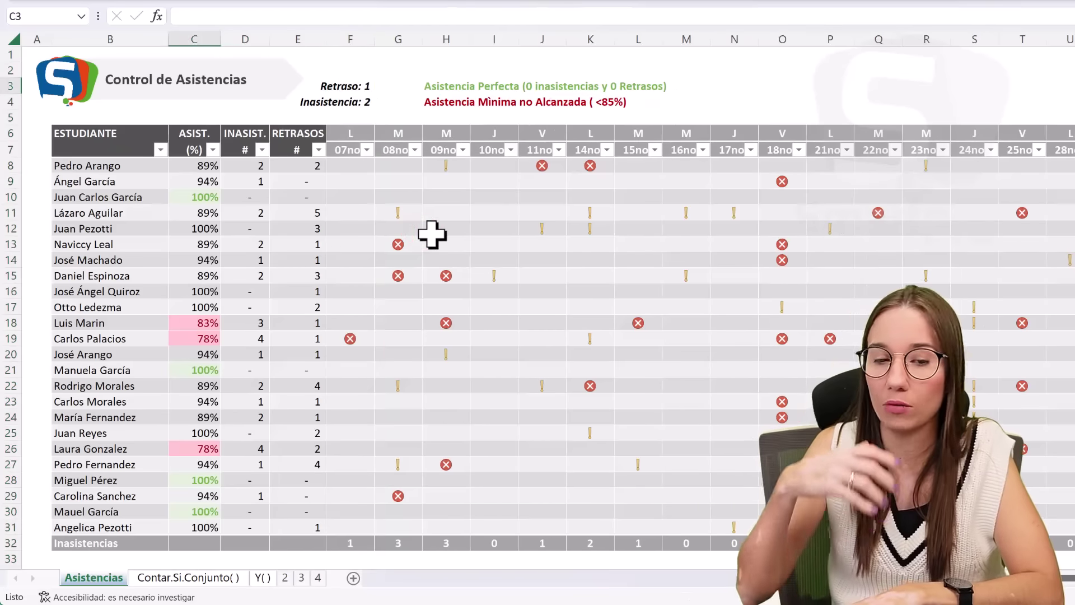
key("Left")
key("Down")
key("Down")
key("Down")
key("Down")
key("Down")
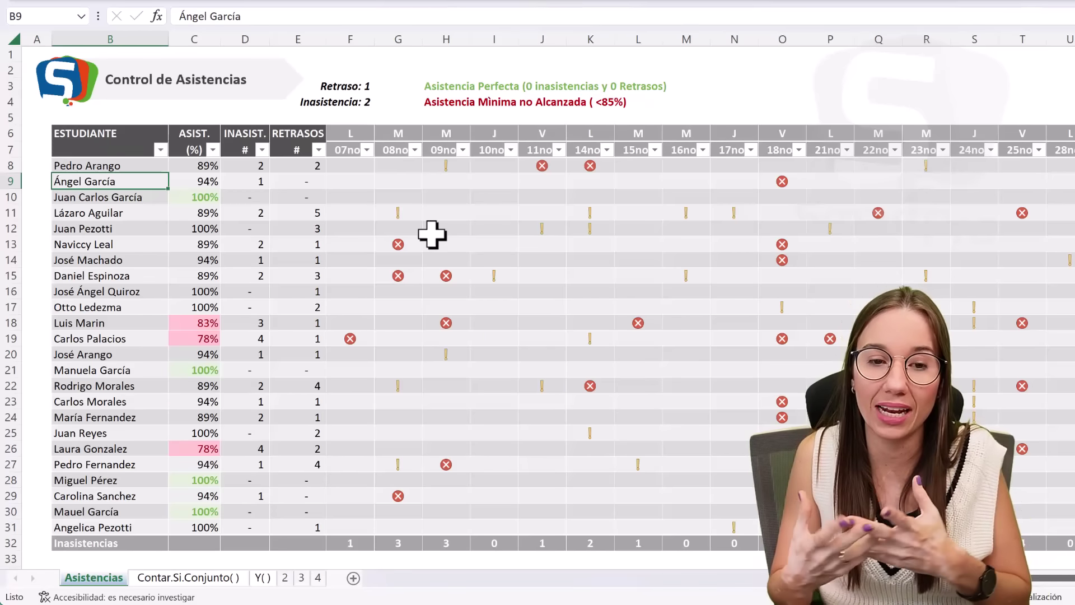
left_click(199, 192)
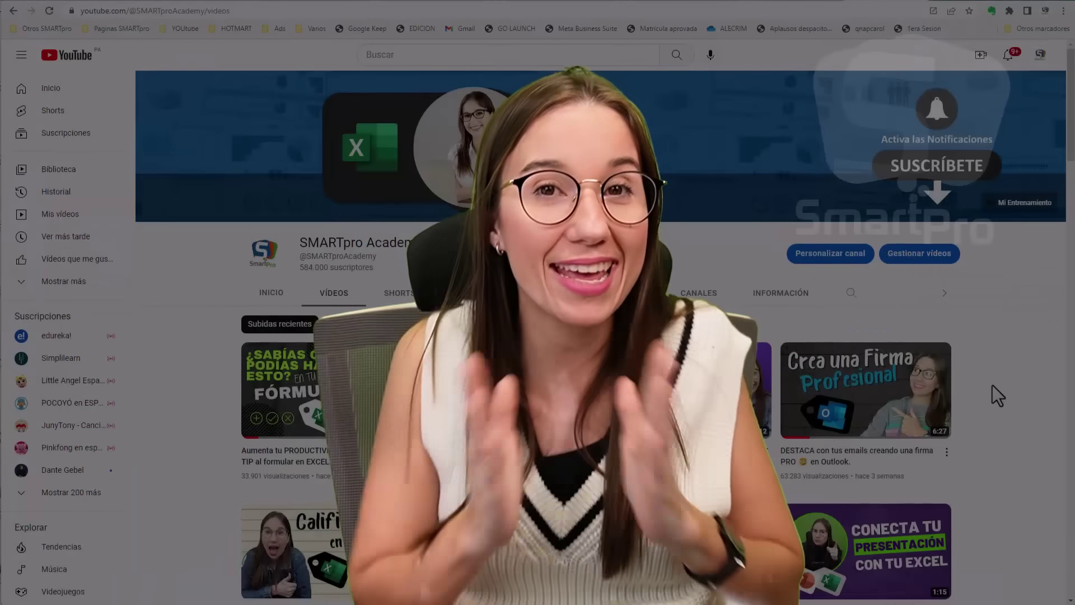
scroll(993, 386, "down", 1)
scroll(992, 388, "down", 1)
scroll(992, 388, "down", 1)
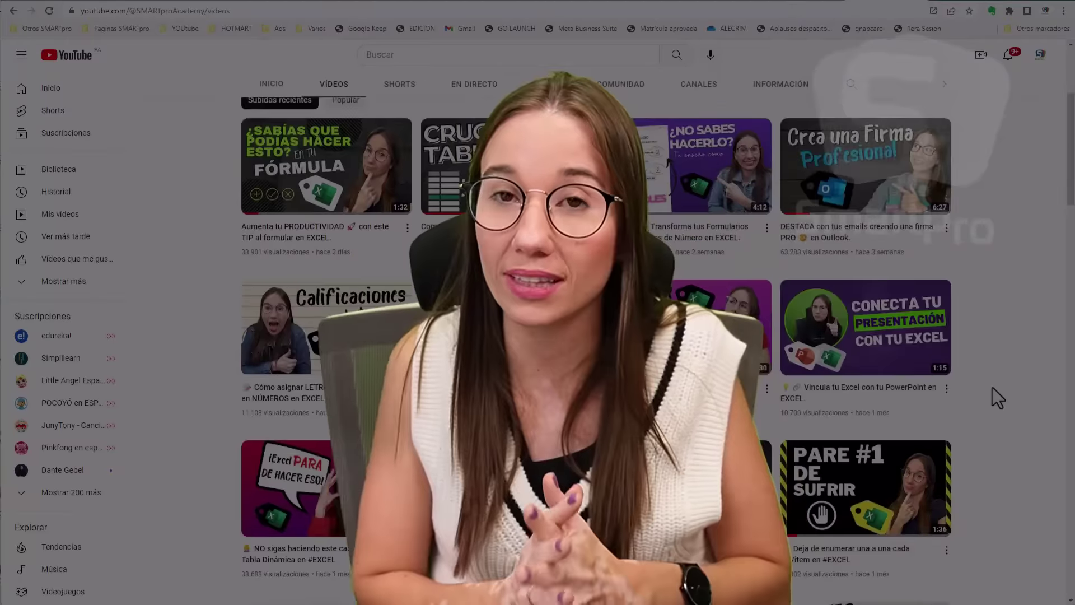
scroll(993, 387, "down", 1)
scroll(993, 387, "down", 1)
scroll(993, 387, "down", 1)
scroll(992, 387, "down", 1)
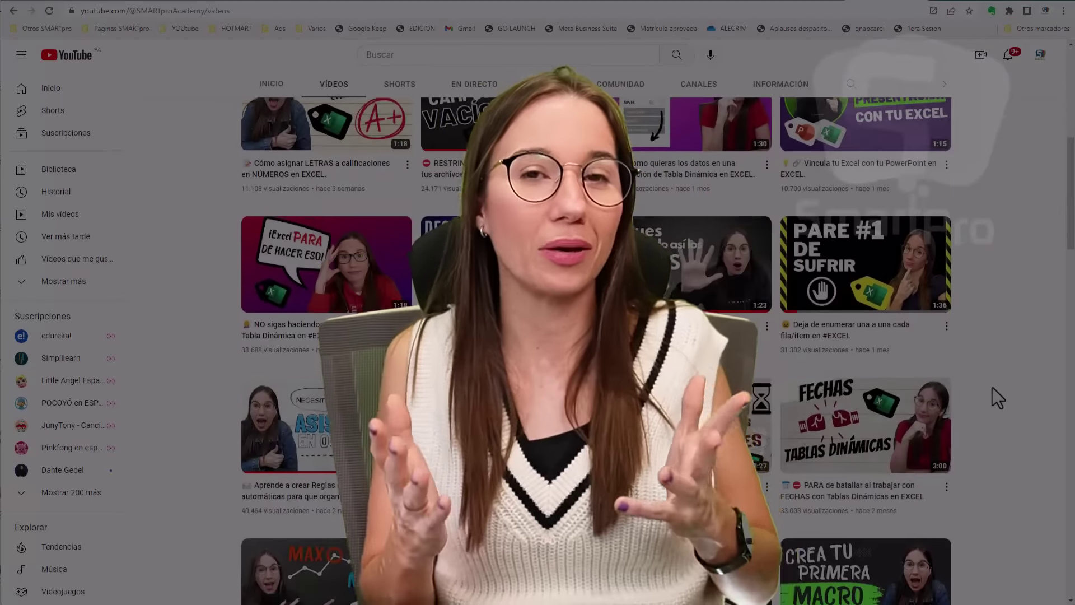
scroll(992, 387, "down", 1)
scroll(993, 388, "down", 1)
scroll(992, 388, "down", 1)
scroll(992, 387, "down", 1)
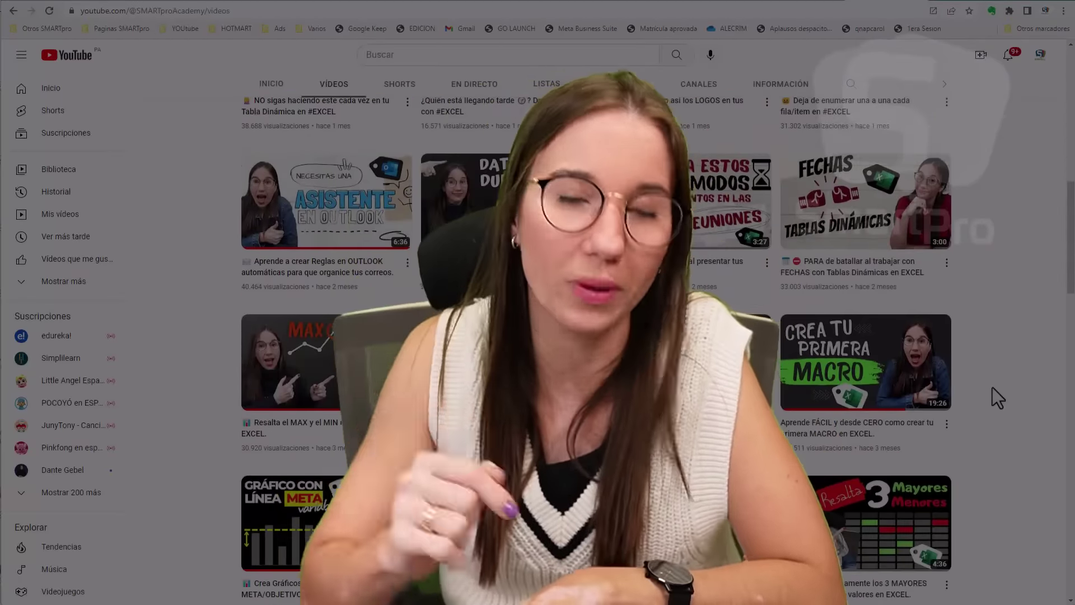
scroll(993, 387, "down", 1)
scroll(993, 387, "down", 1)
scroll(992, 388, "down", 1)
scroll(993, 388, "down", 1)
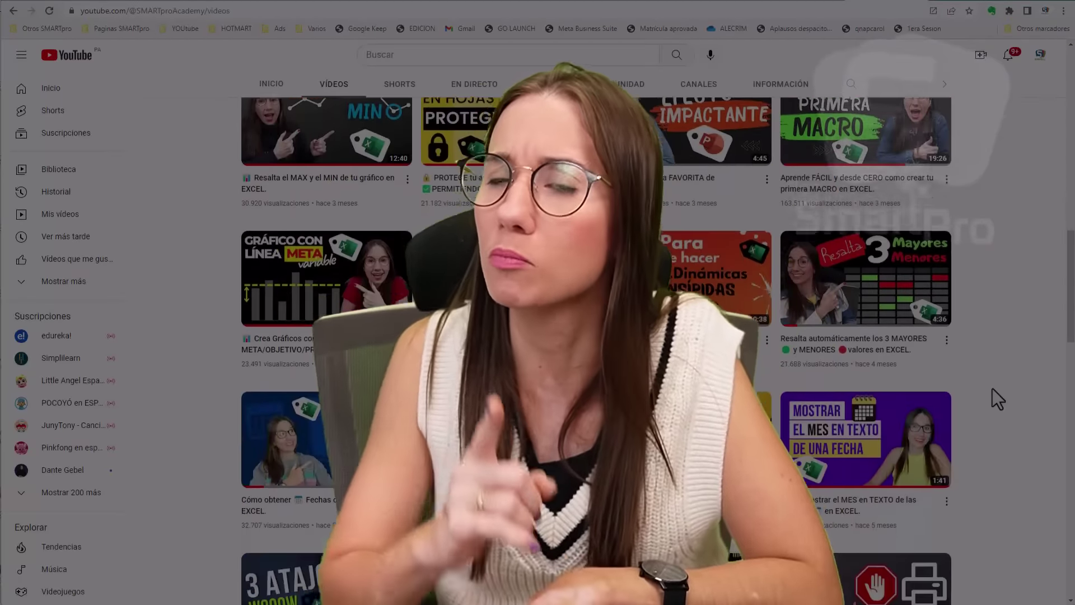
scroll(992, 389, "down", 1)
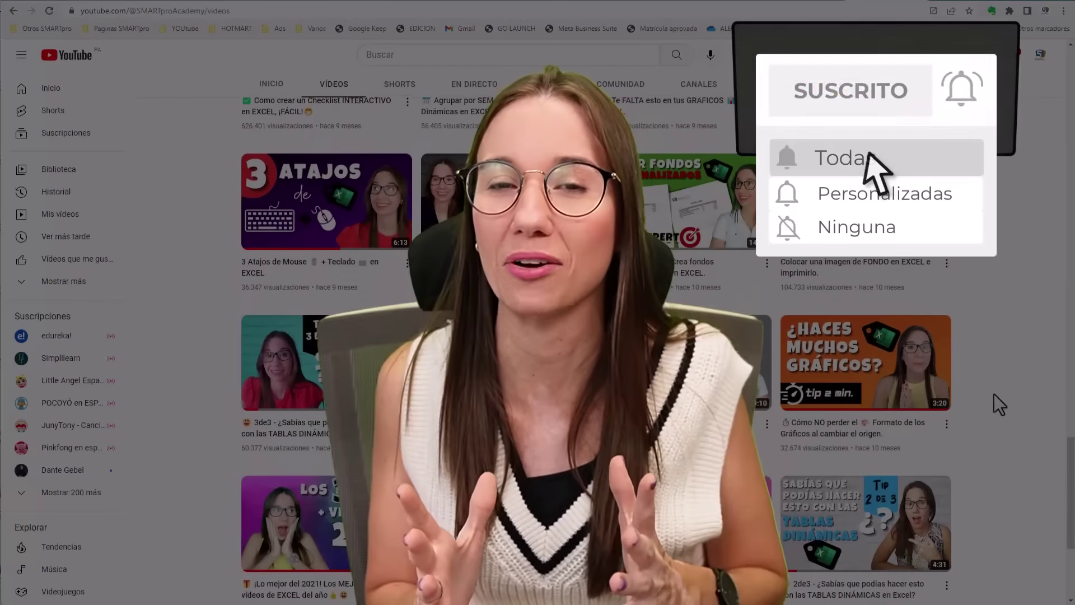
scroll(994, 394, "down", 1)
scroll(994, 394, "down", 2)
scroll(994, 395, "down", 1)
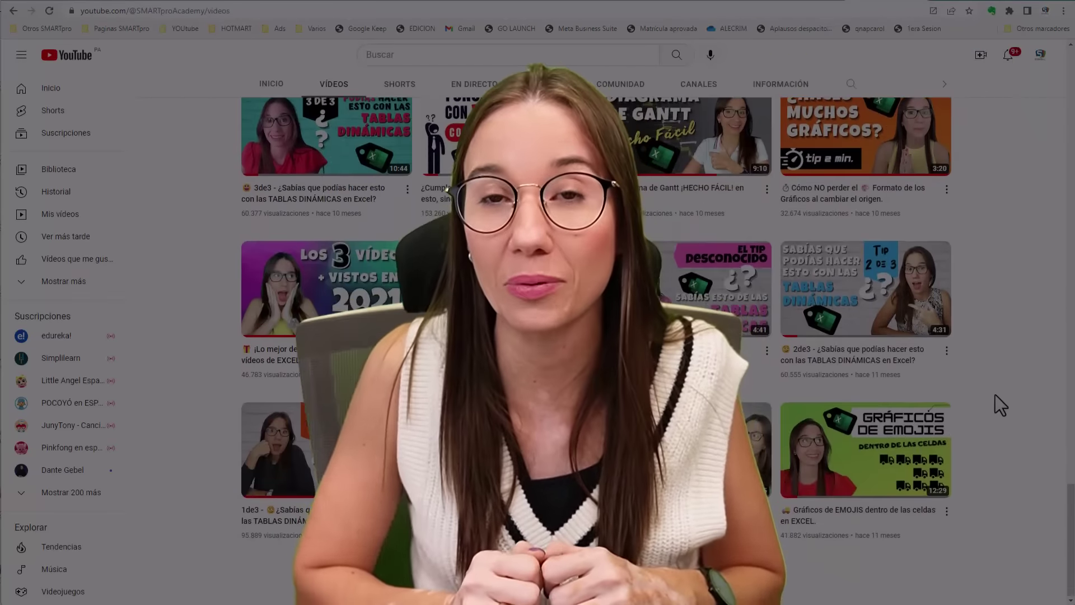